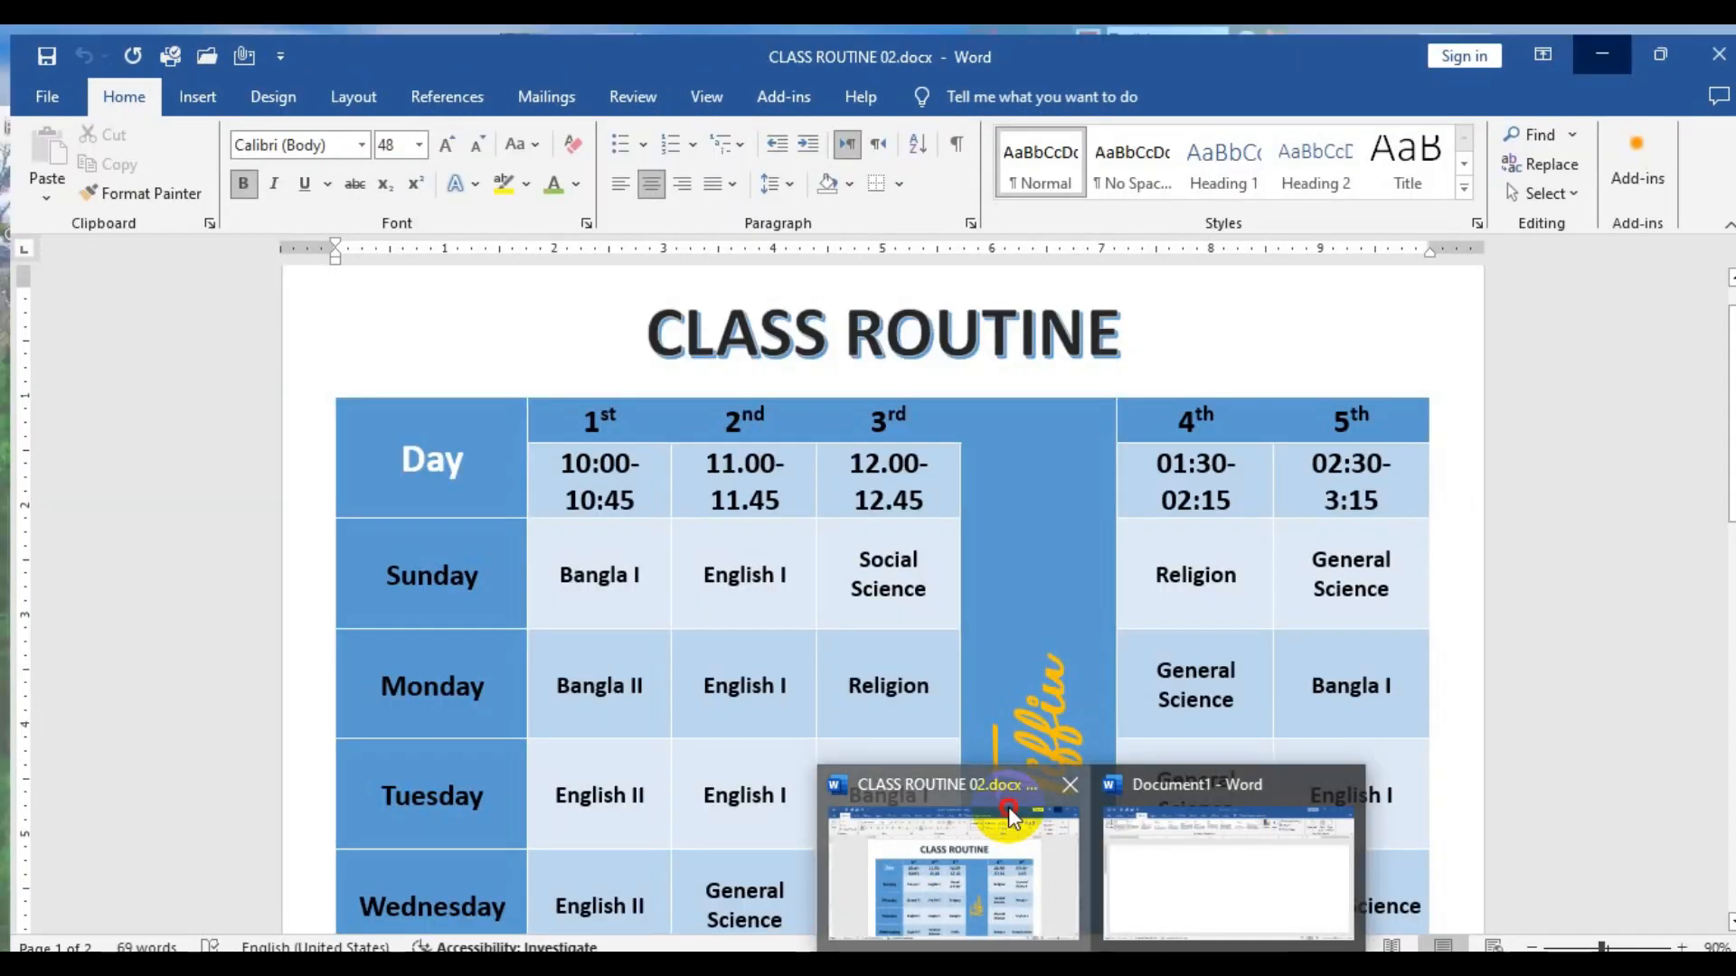
# Examine the layout of the finished timetable in CLASS ROUTINE 02.docx and return to the blank Document1.
pyautogui.click(950, 841)
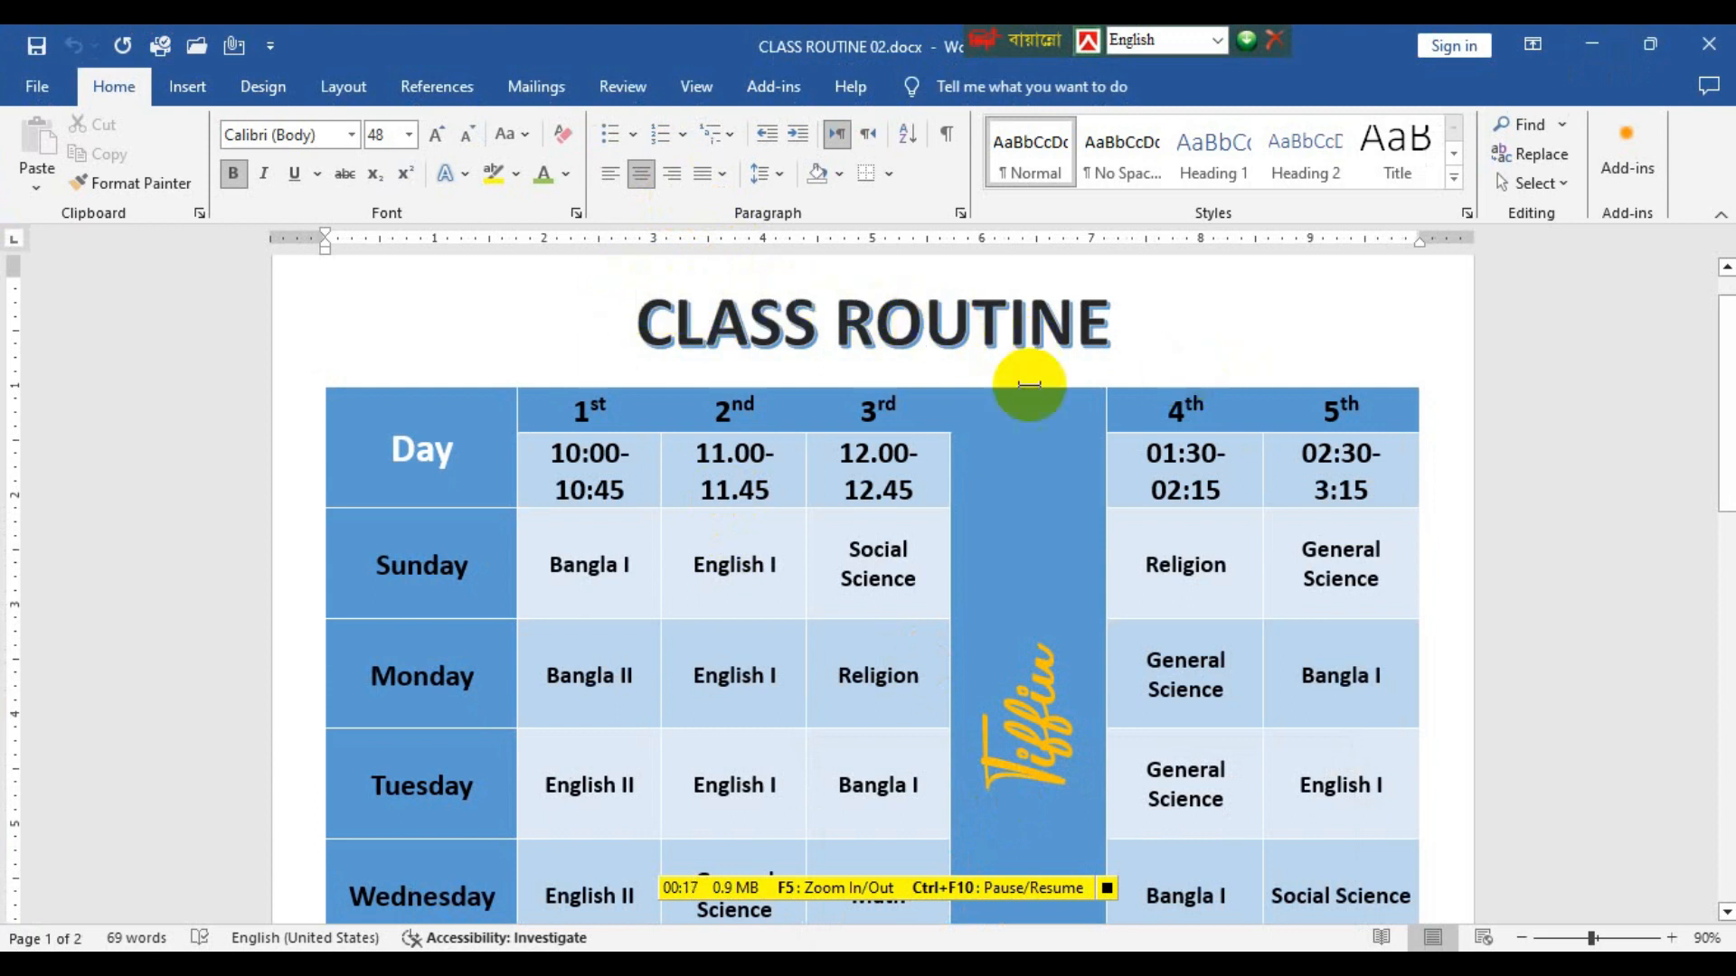
pyautogui.scroll(-1, 516, 478)
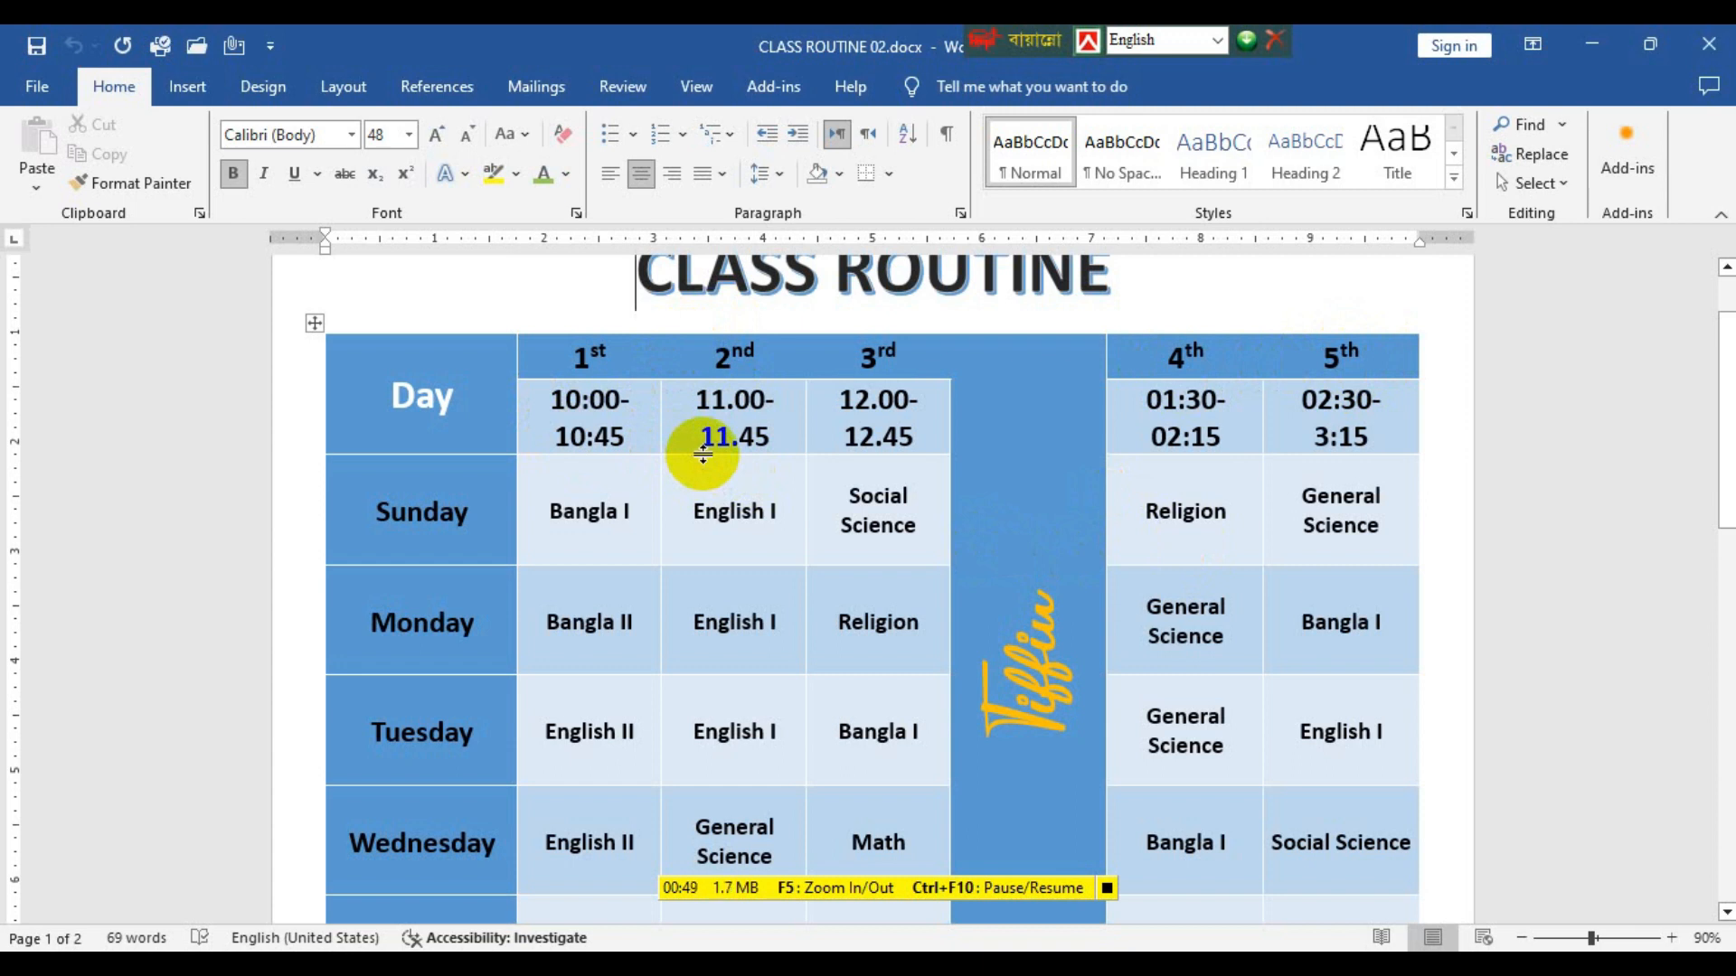
pyautogui.click(1106, 888)
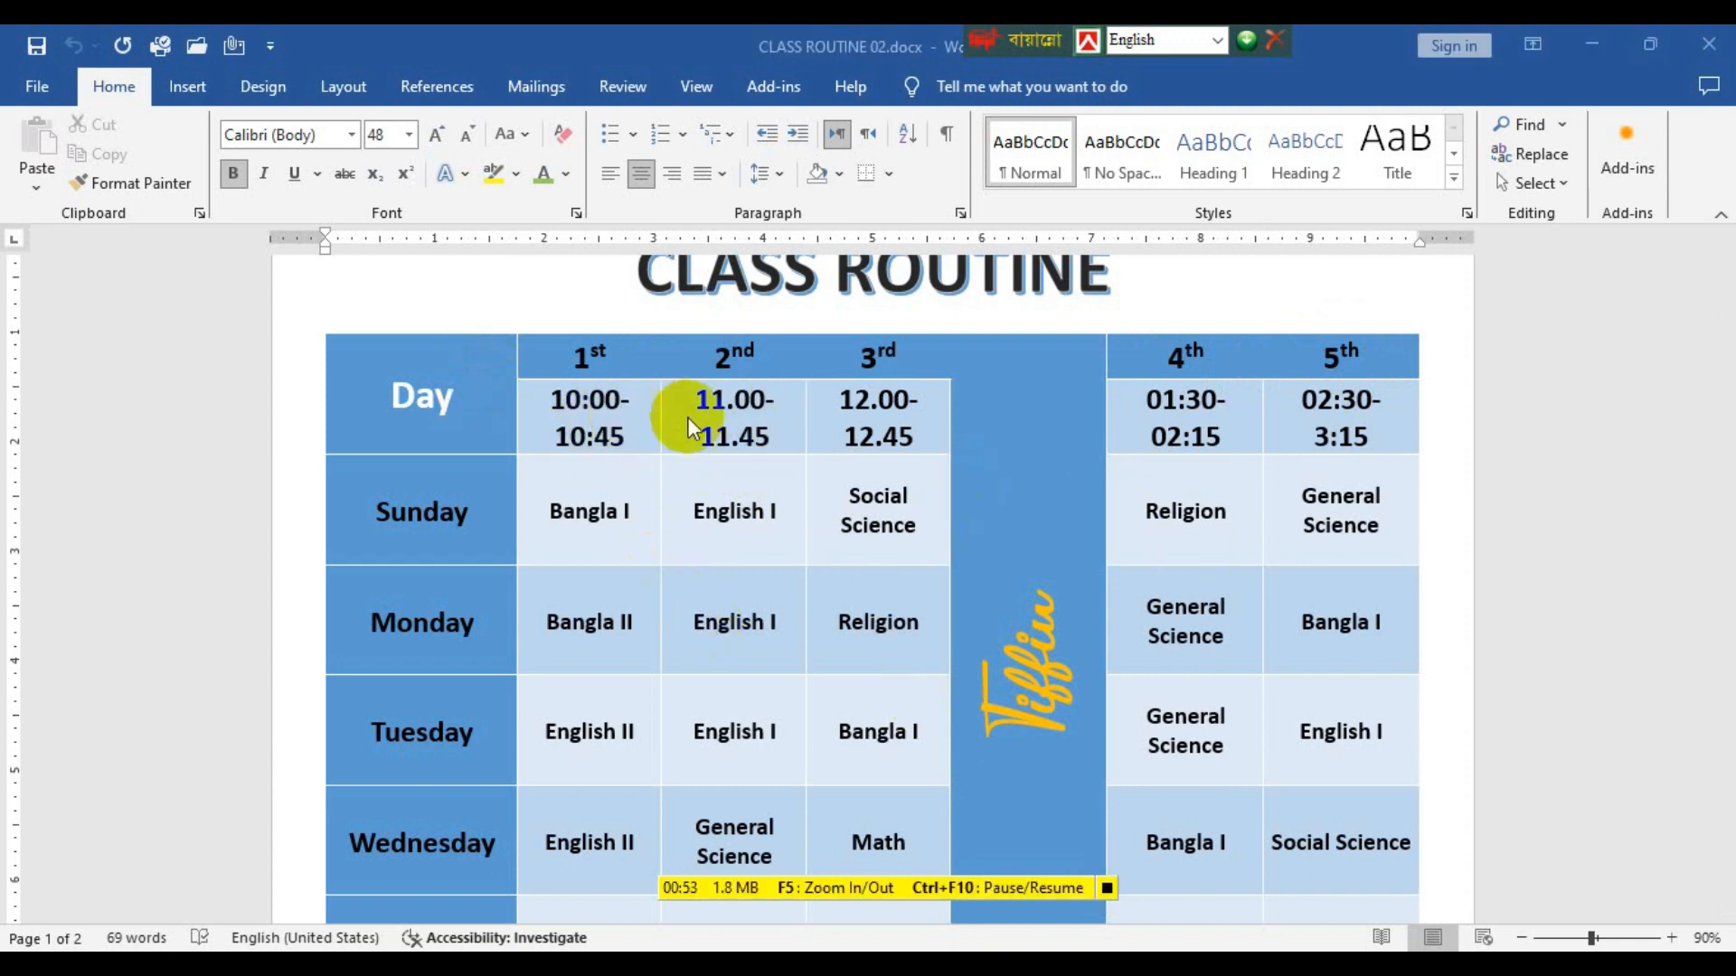
pyautogui.scroll(-1, 571, 697)
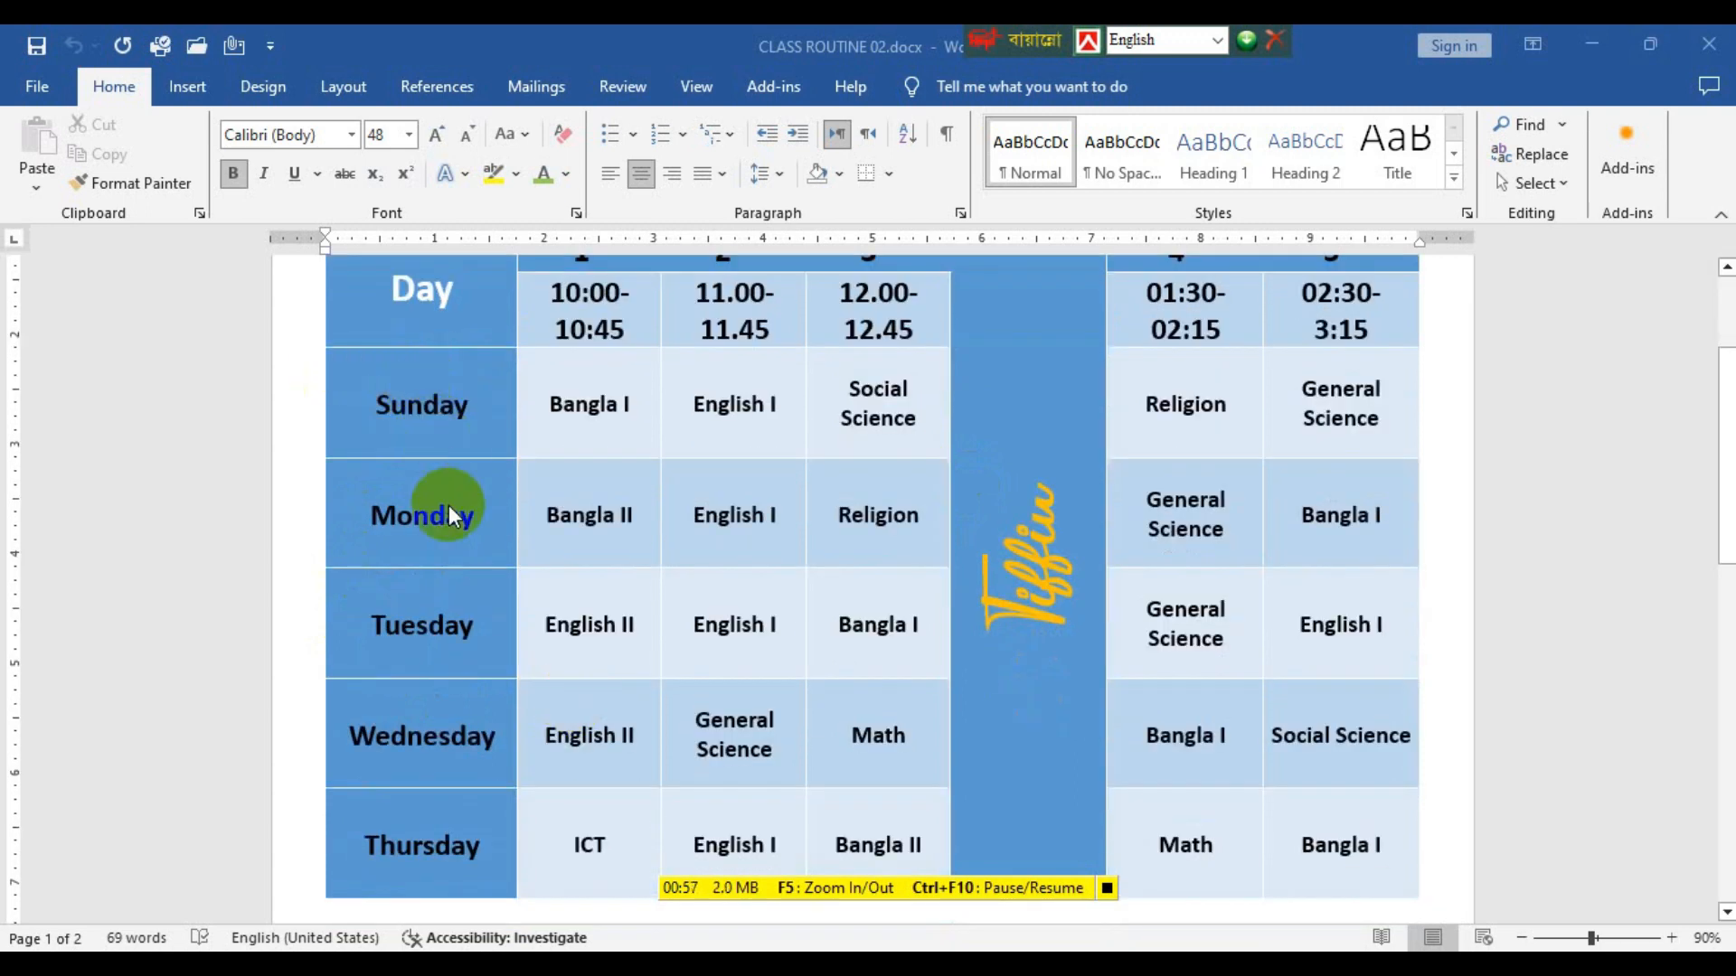
pyautogui.moveTo(473, 795); pyautogui.dragTo(450, 846)
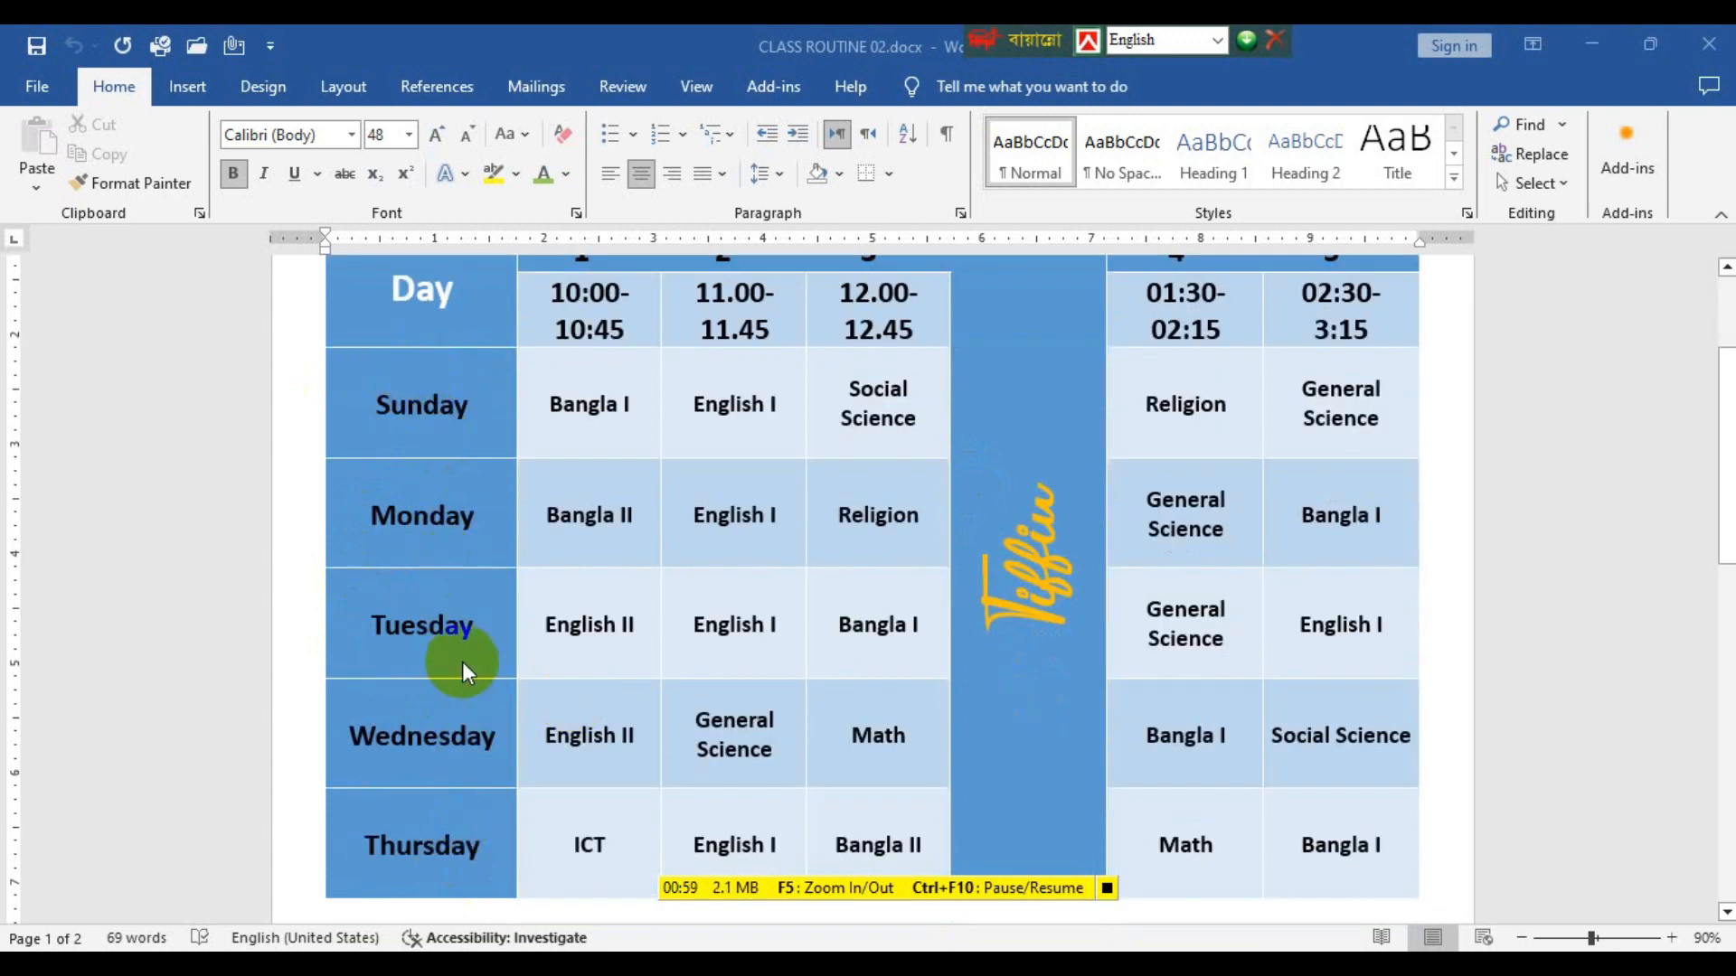
pyautogui.keyDown('ctrl'); pyautogui.scroll(-2, 463, 661); pyautogui.keyUp('ctrl')
pyautogui.keyDown('ctrl'); pyautogui.scroll(1, 463, 662); pyautogui.keyUp('ctrl')
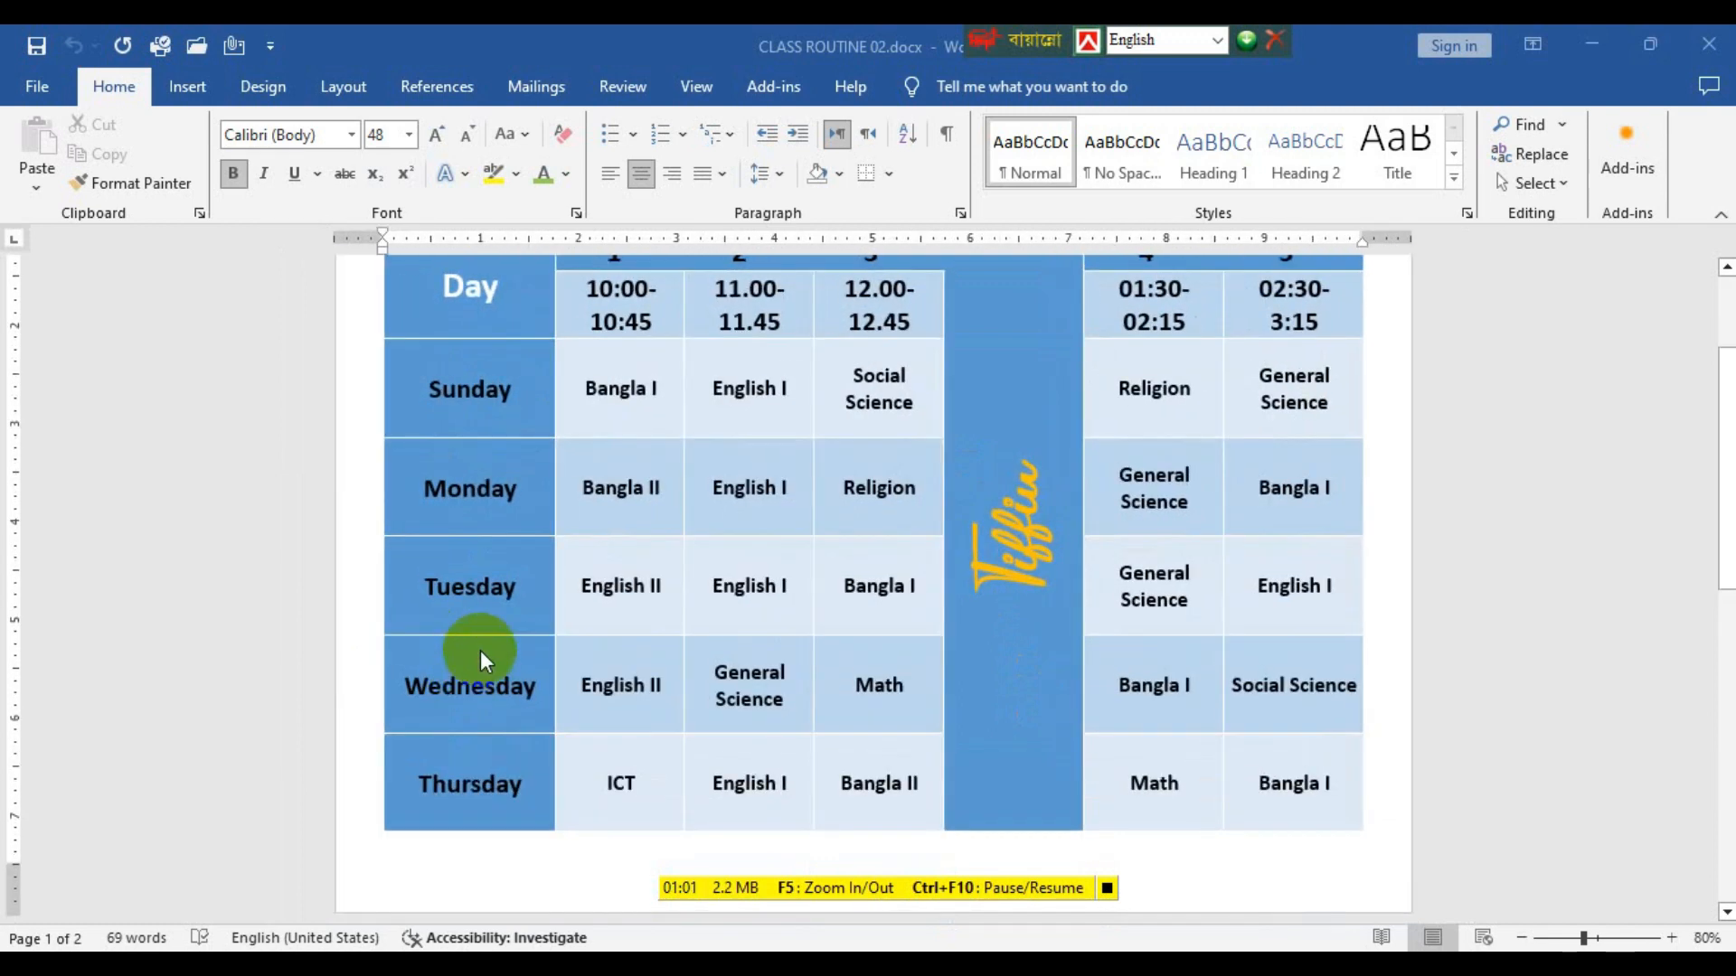
pyautogui.moveTo(481, 651); pyautogui.dragTo(541, 687)
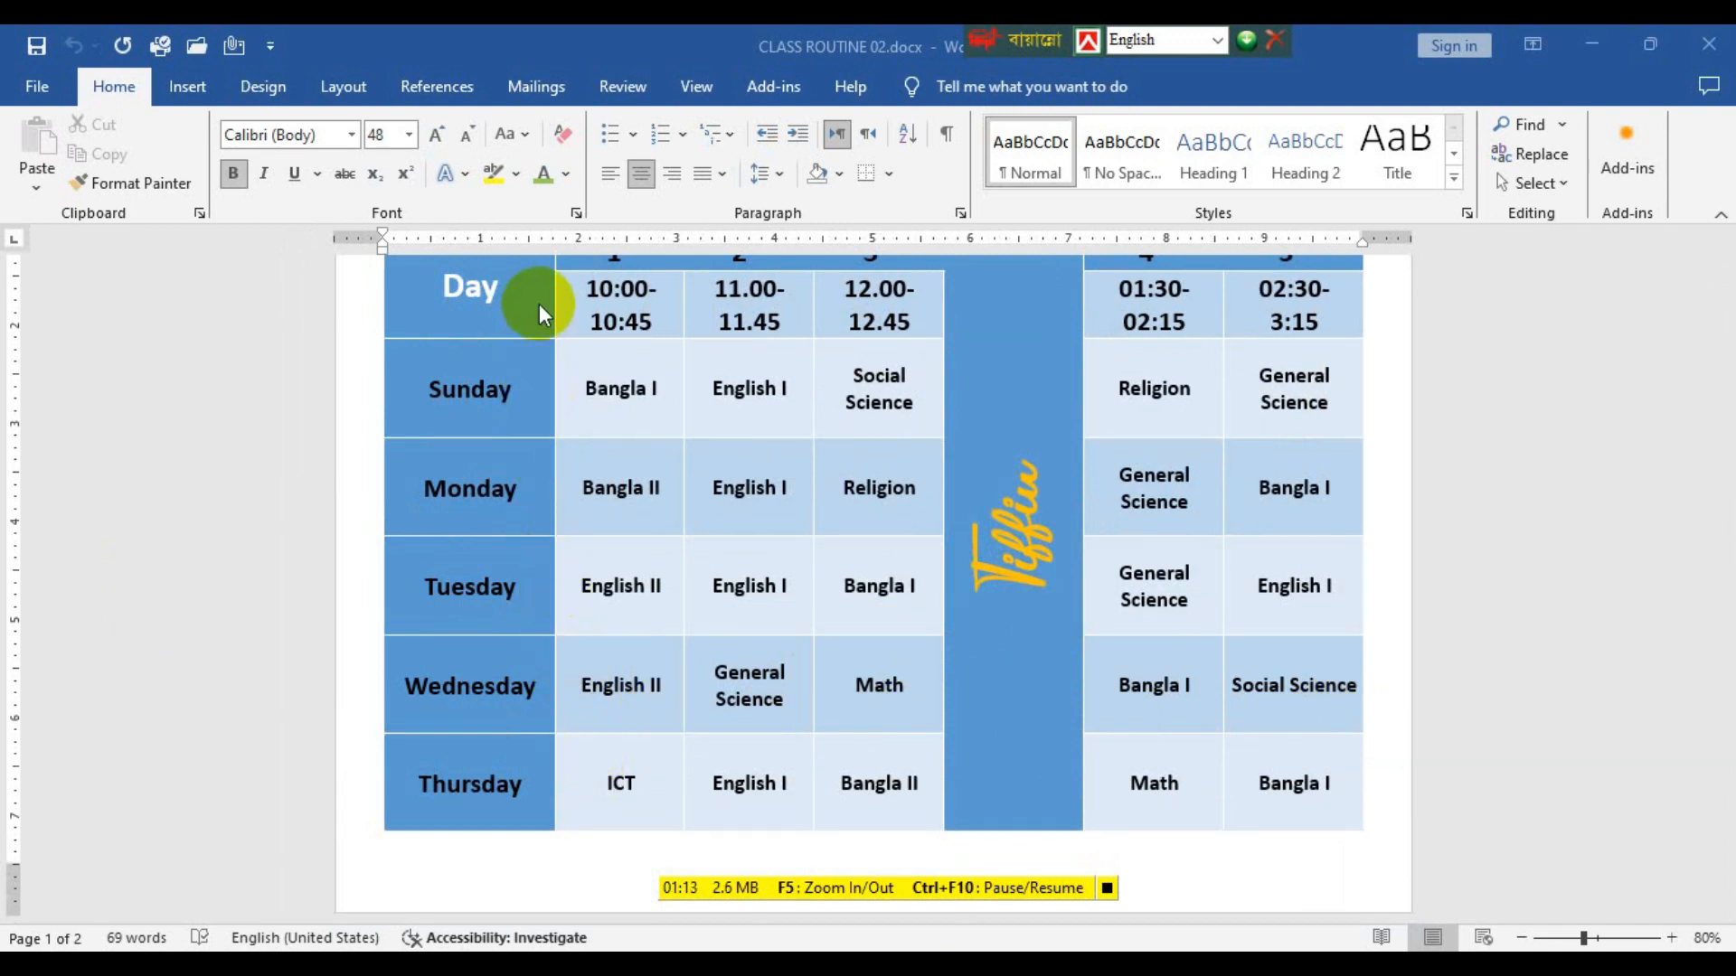
pyautogui.scroll(2, 739, 464)
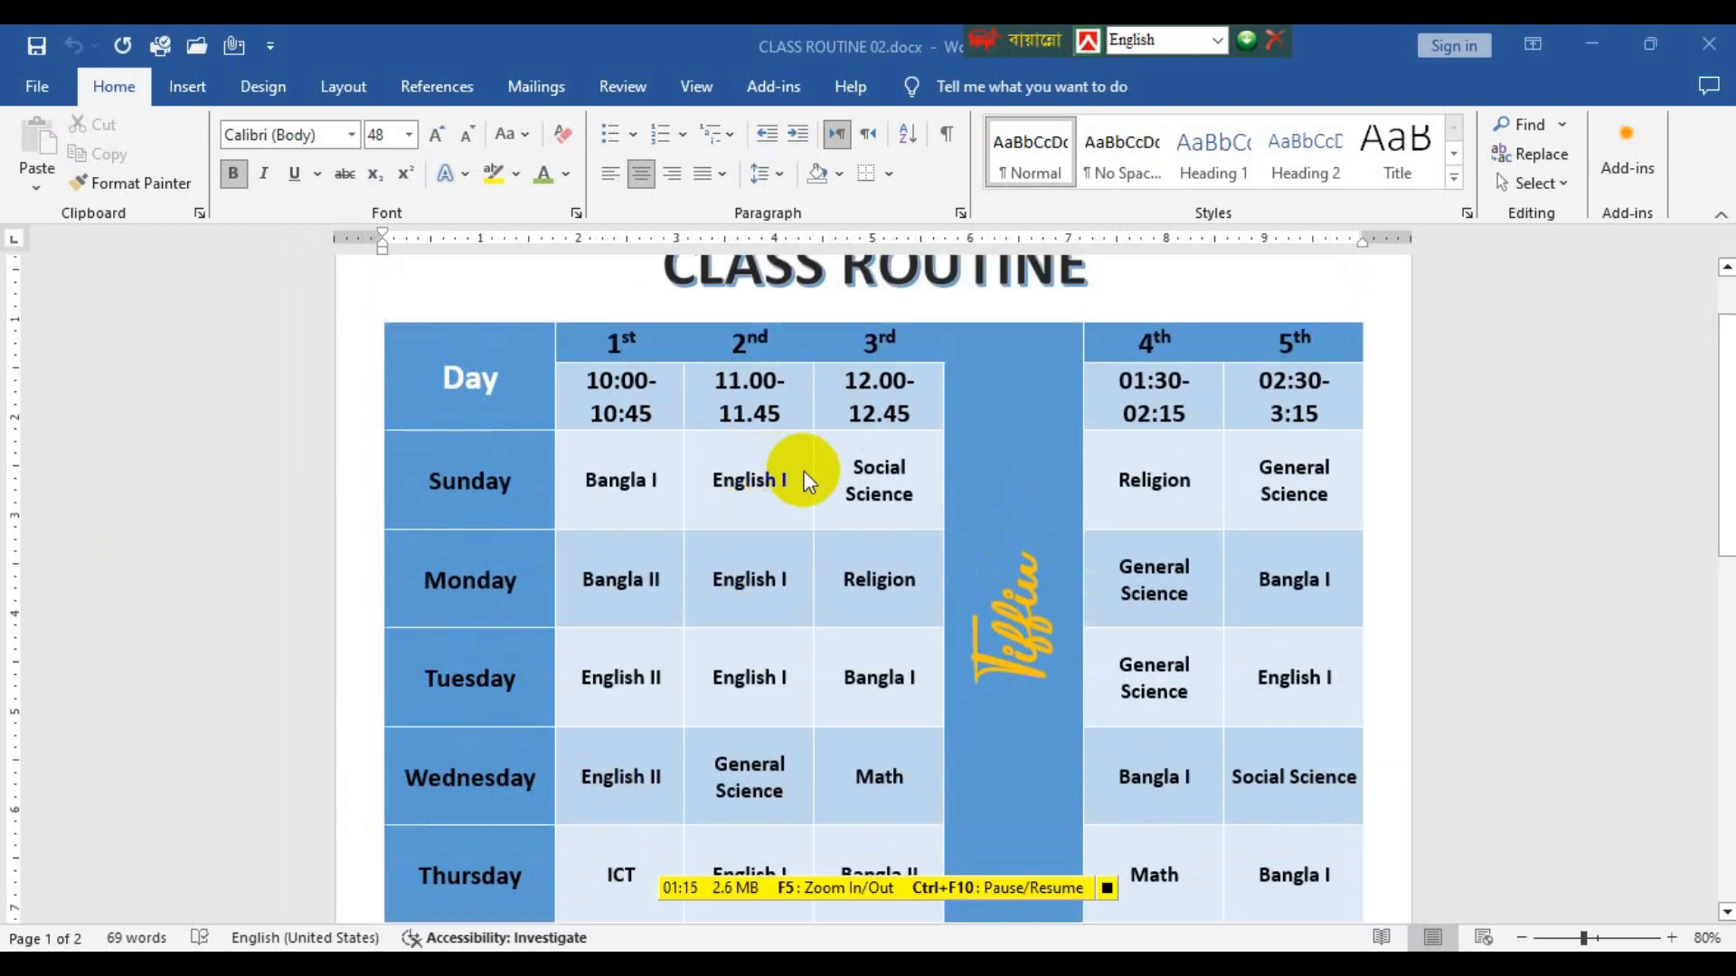
pyautogui.click(1591, 60)
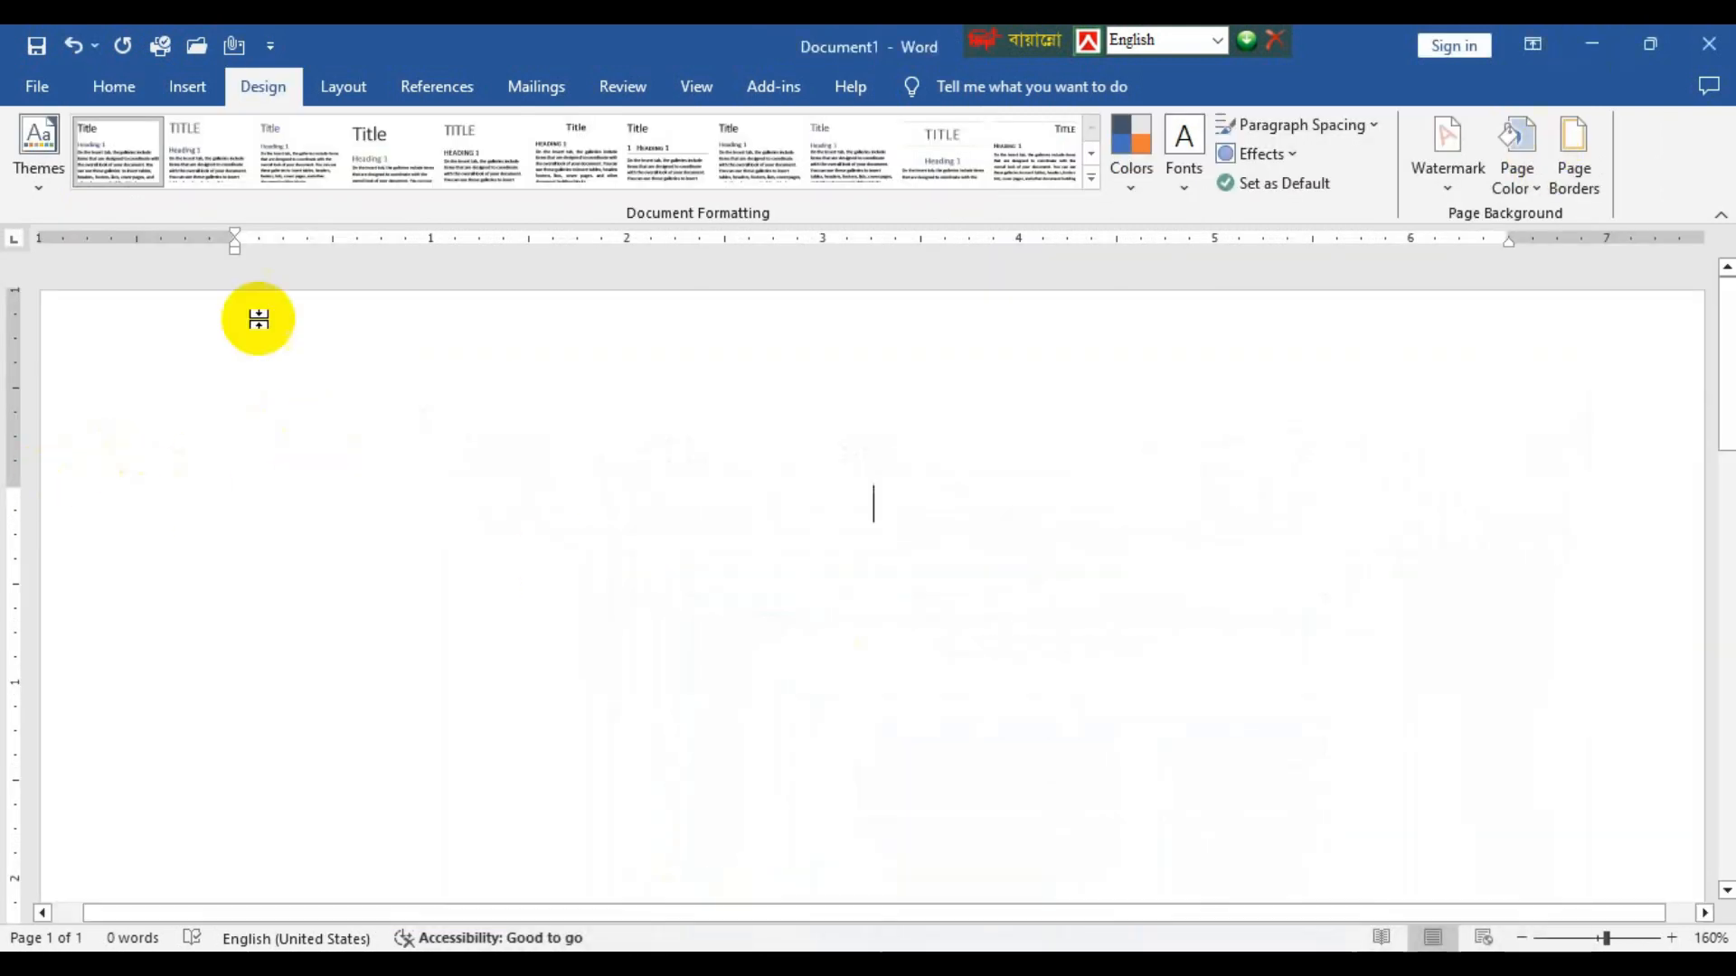
# Try inserting a table with 6 columns and 5 rows in the blank document, and undo the insertion.
pyautogui.click(185, 101)
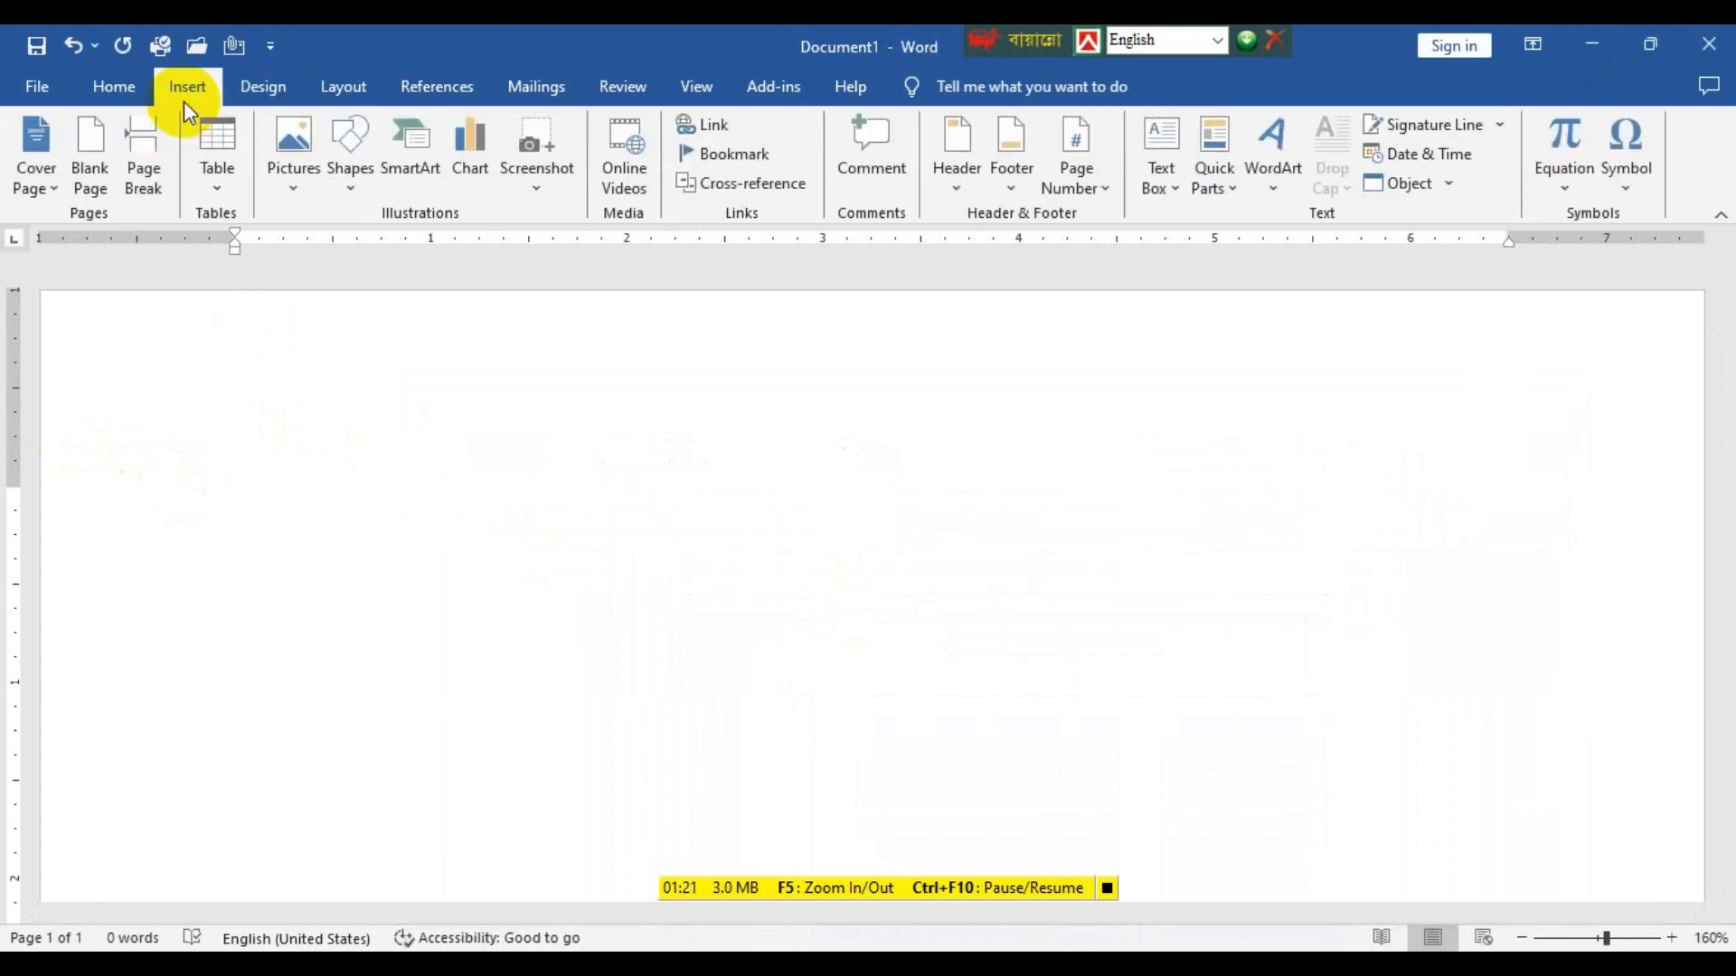
pyautogui.click(218, 194)
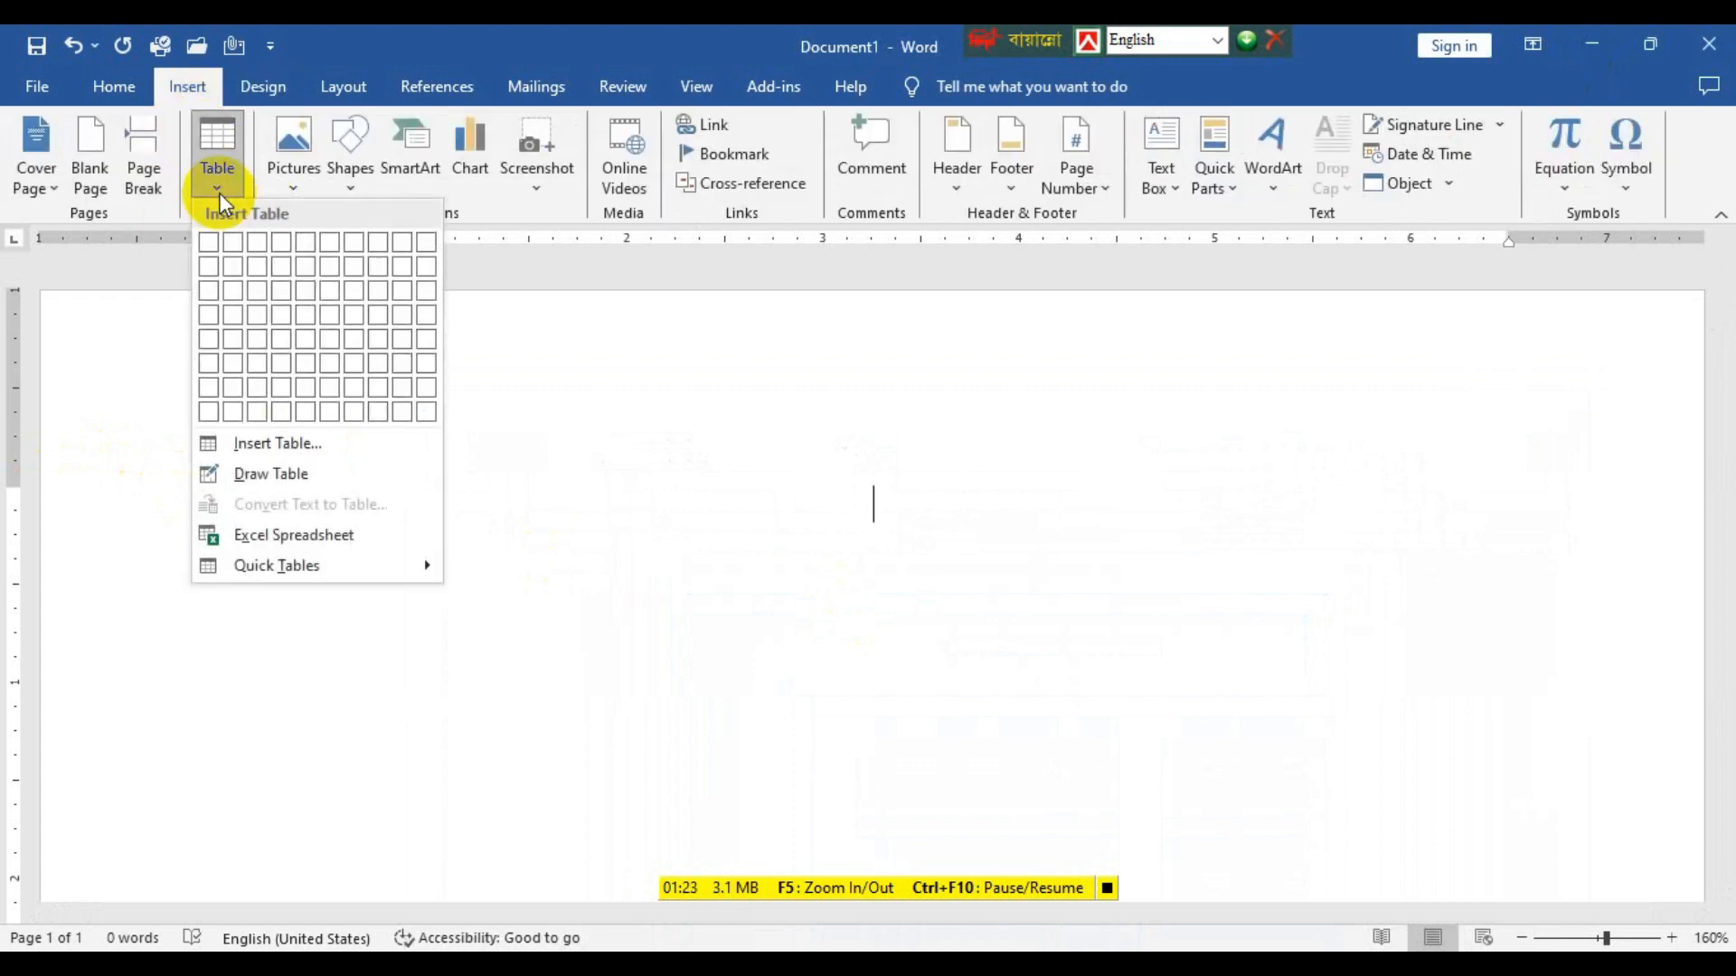
pyautogui.click(344, 442)
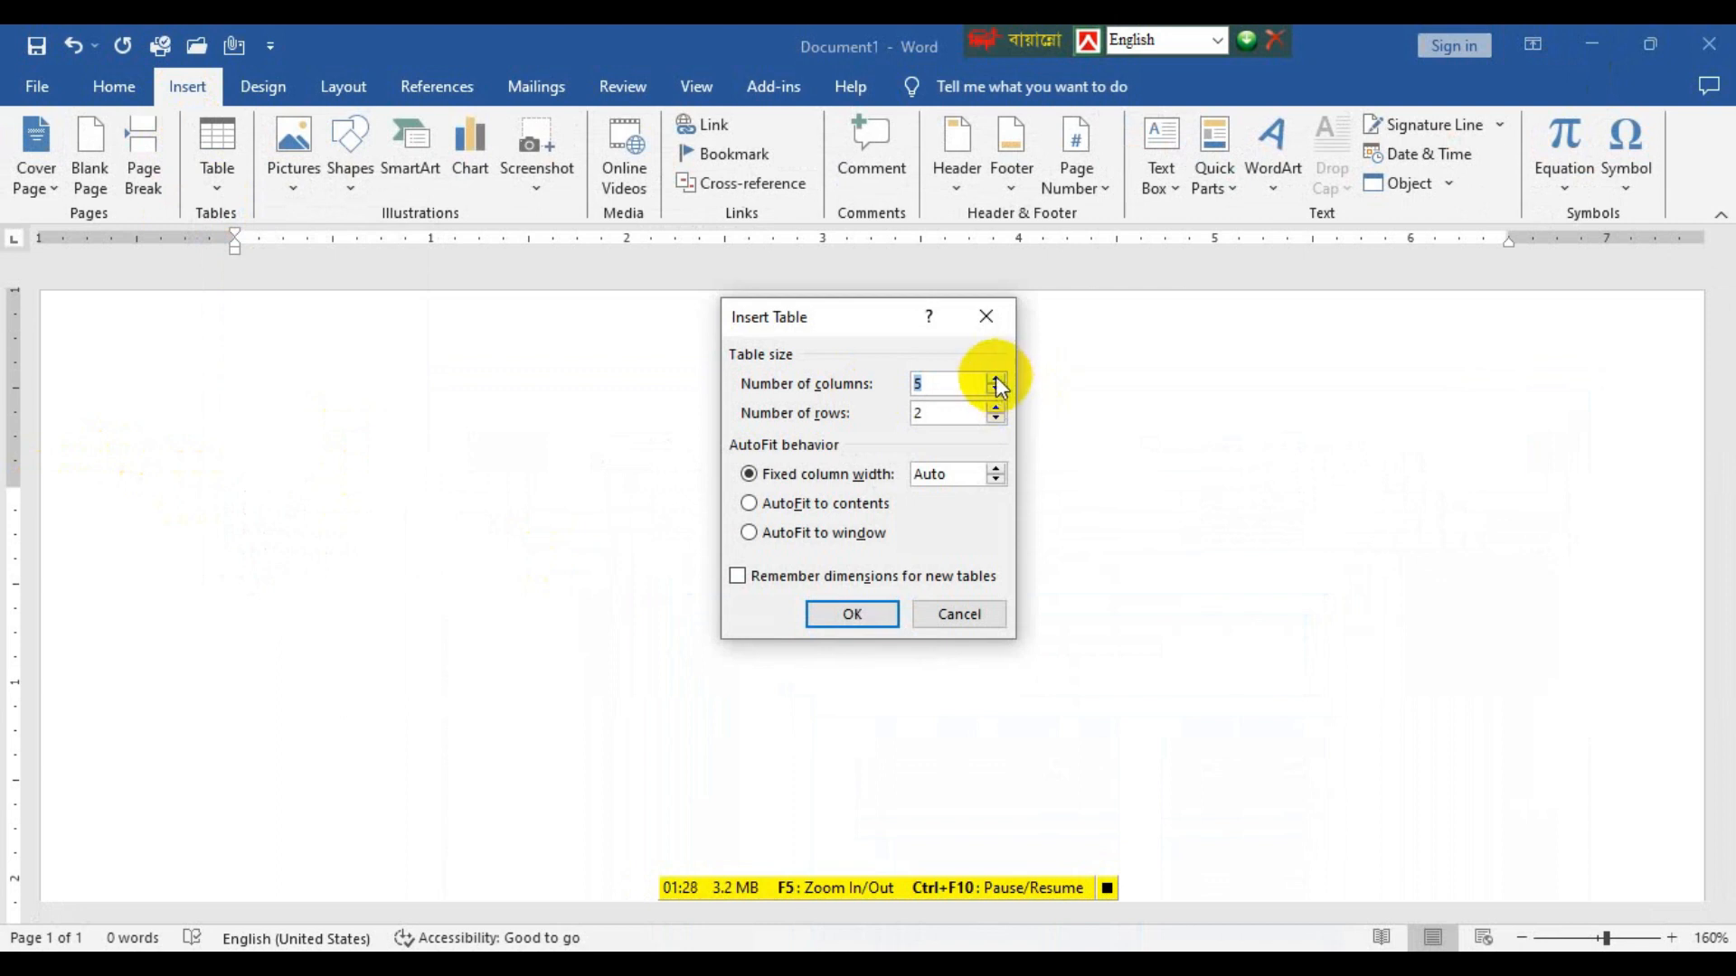
pyautogui.click(1003, 407)
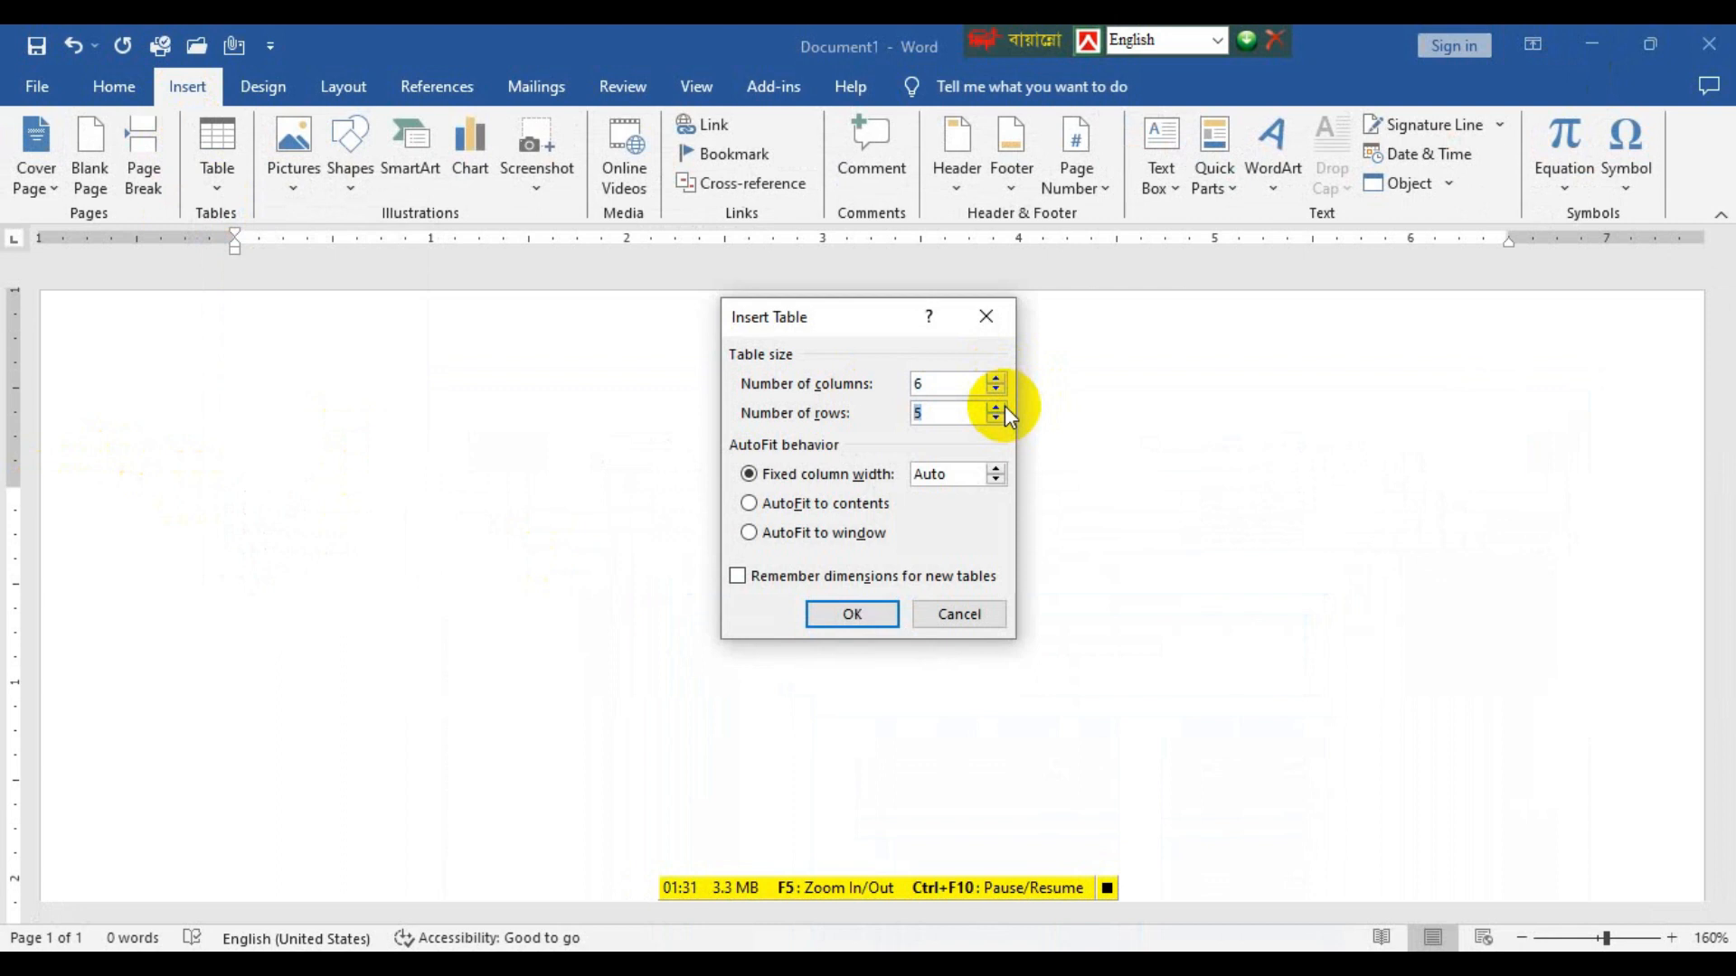
pyautogui.click(852, 617)
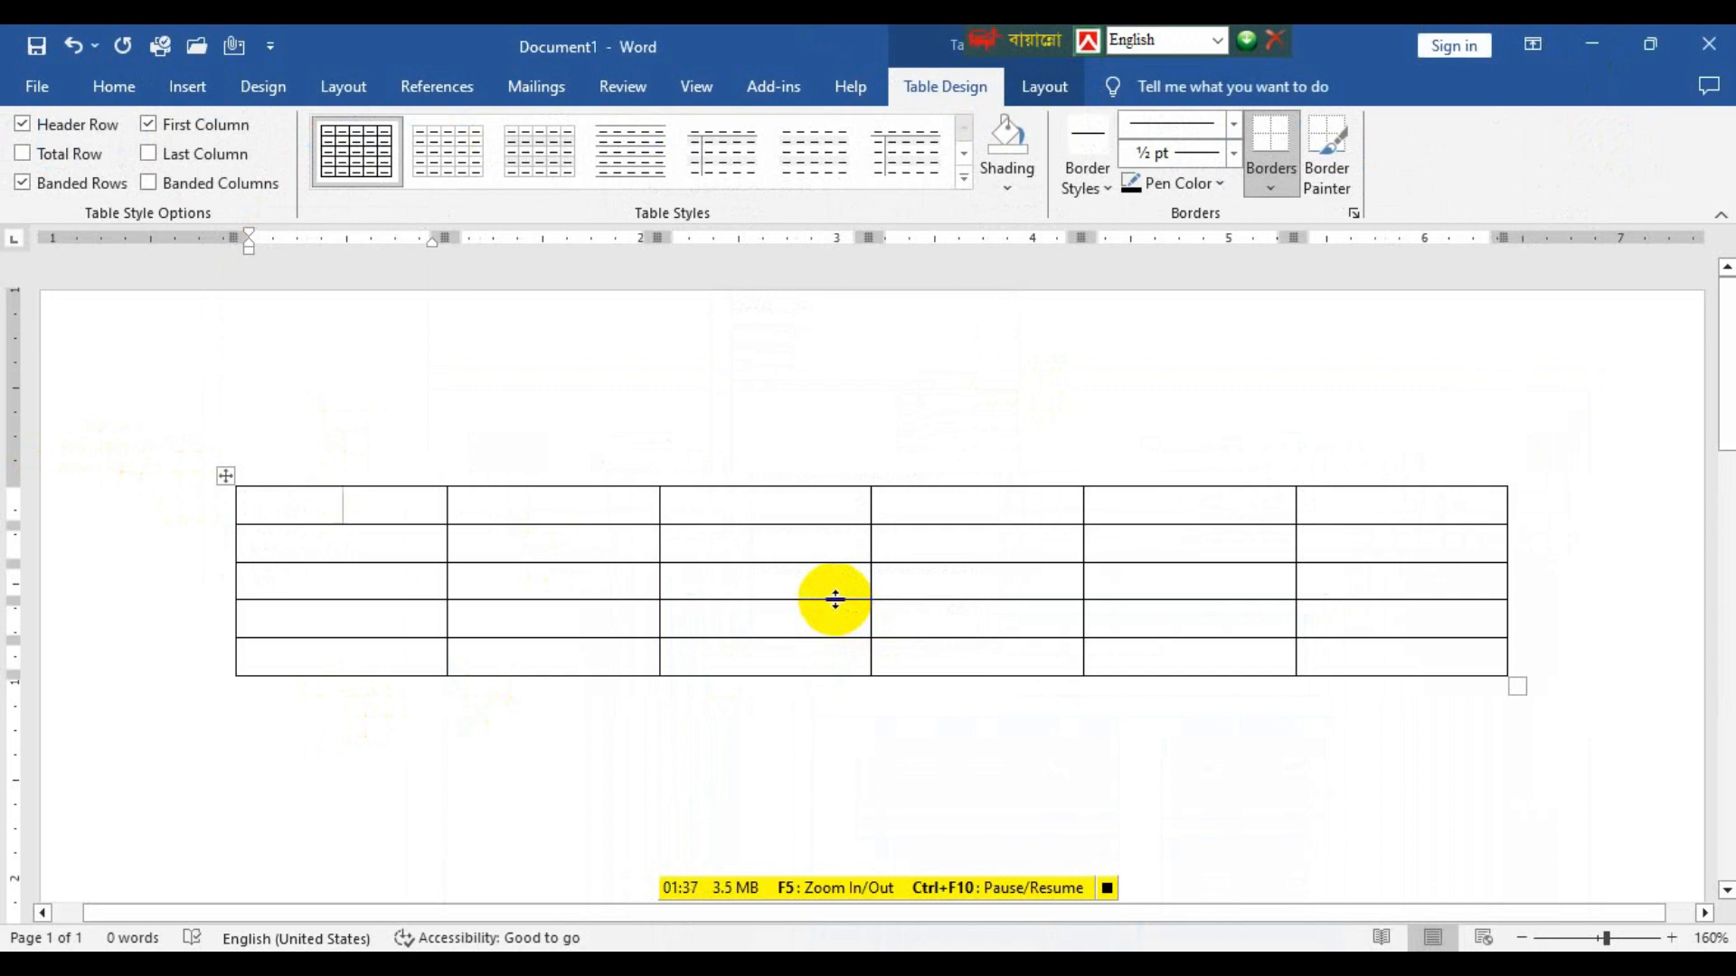
pyautogui.hotkey('ctrl', 'z')
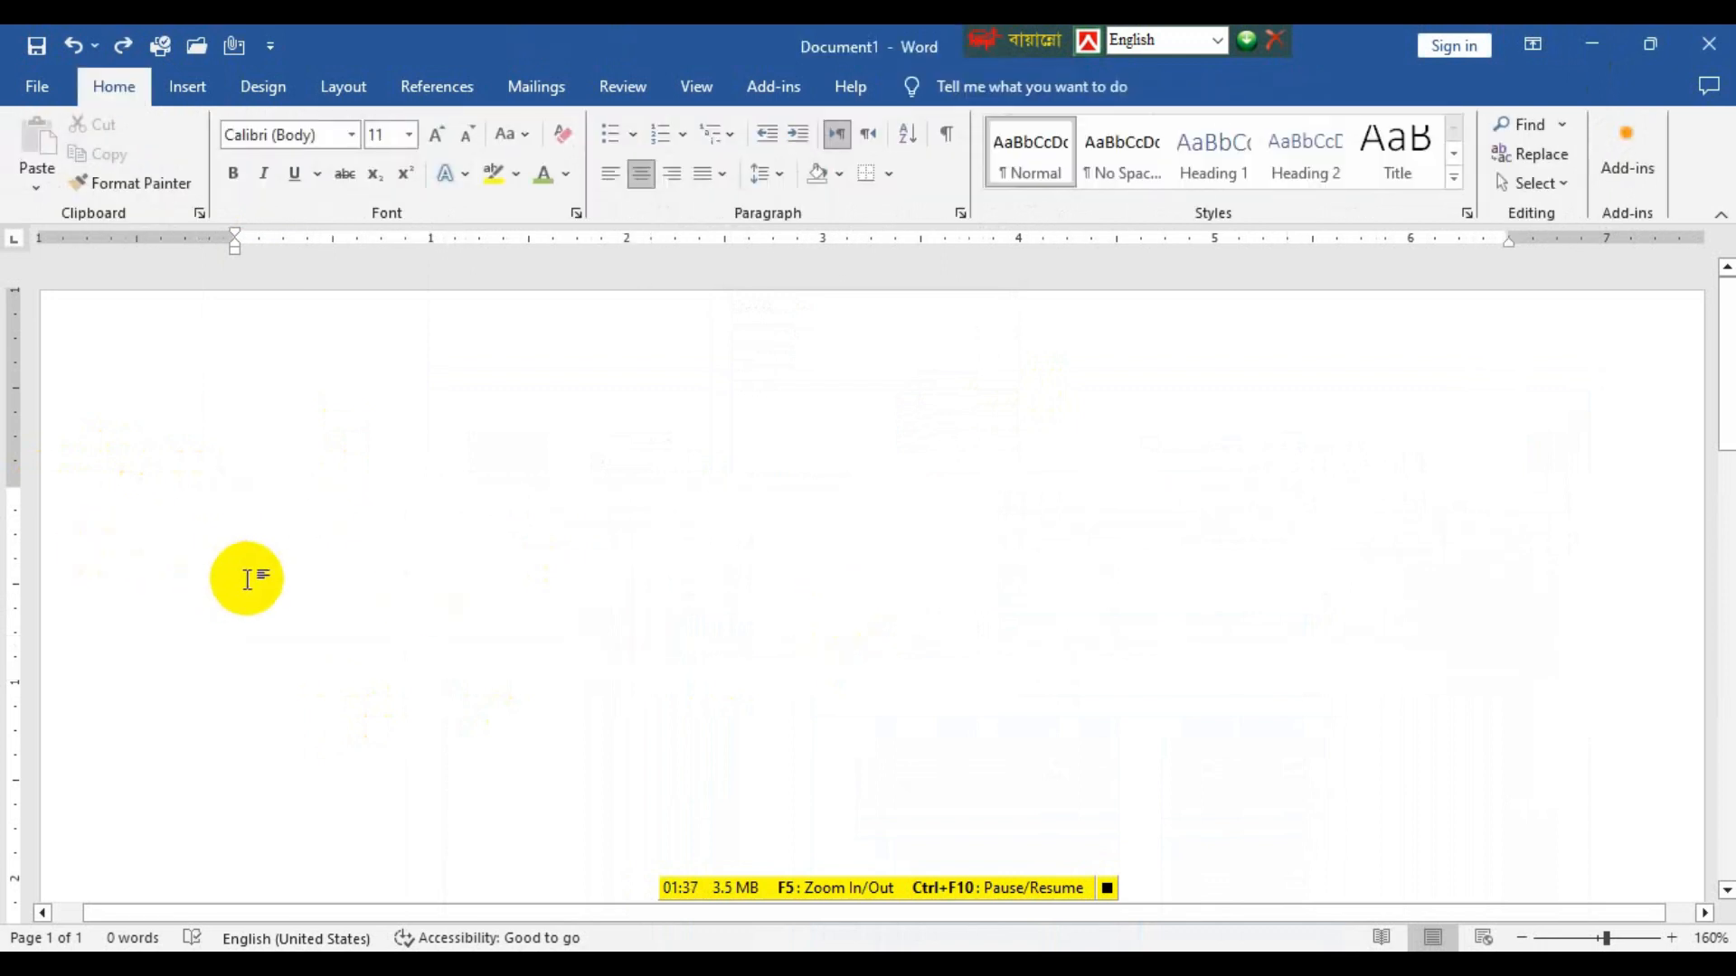
# Set the page orientation of the blank document to Landscape.
pyautogui.scroll(-8, 247, 579)
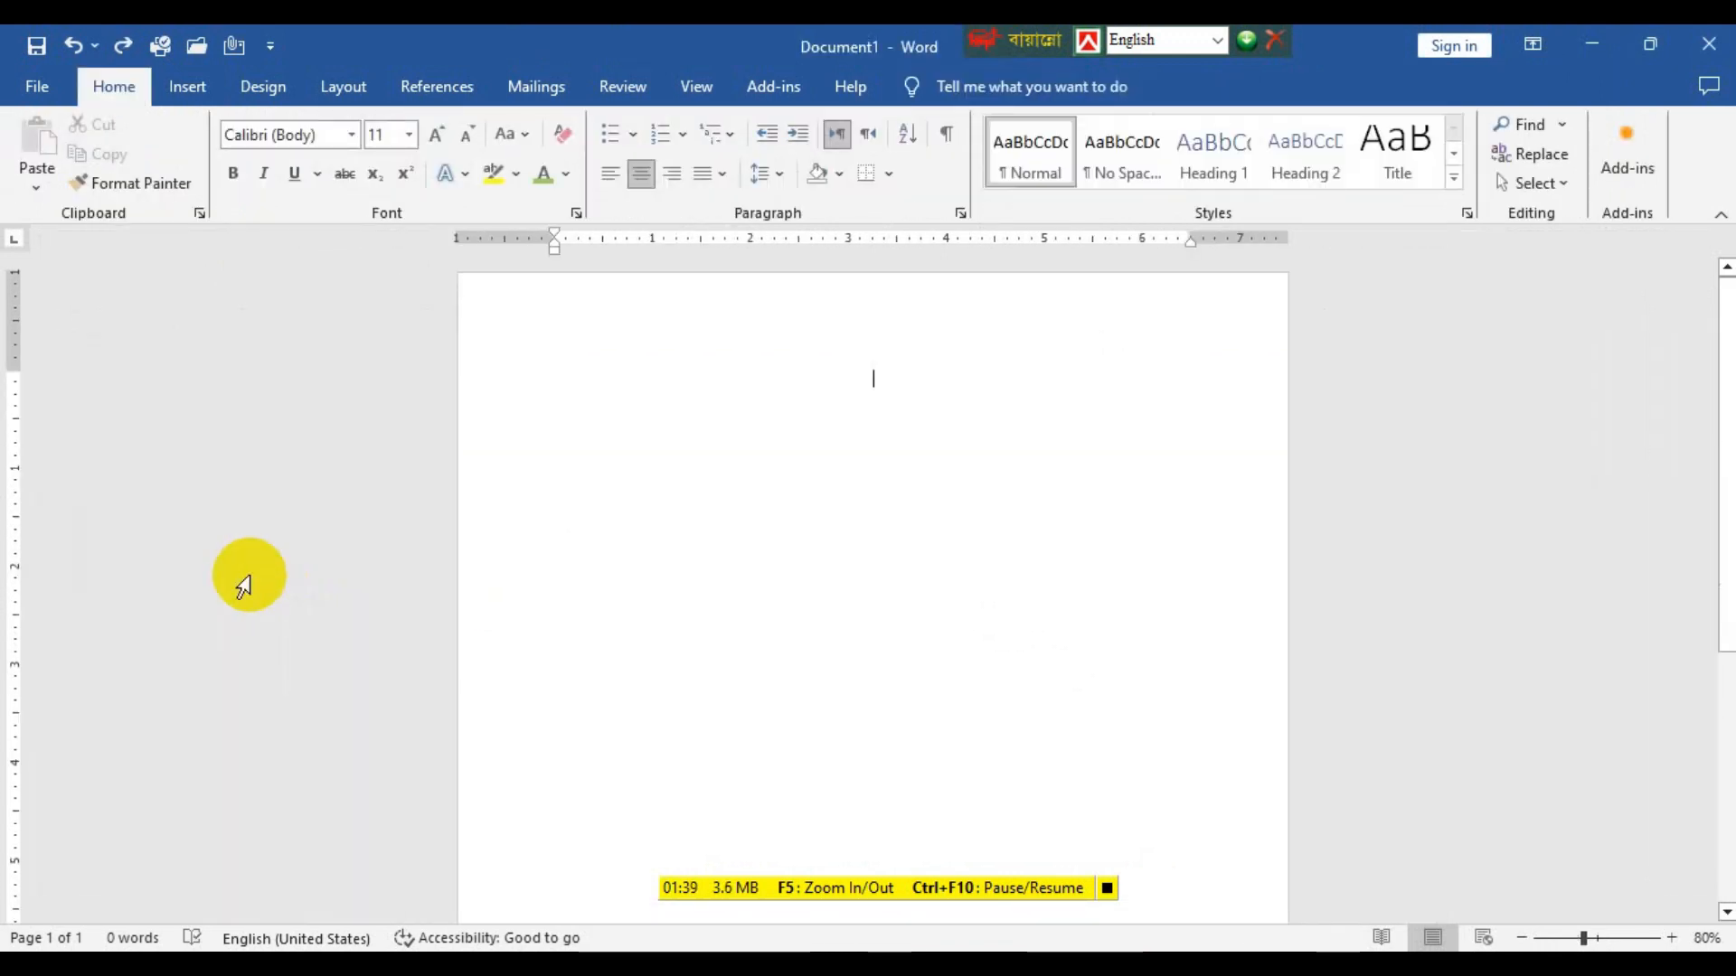
pyautogui.scroll(-4, 243, 583)
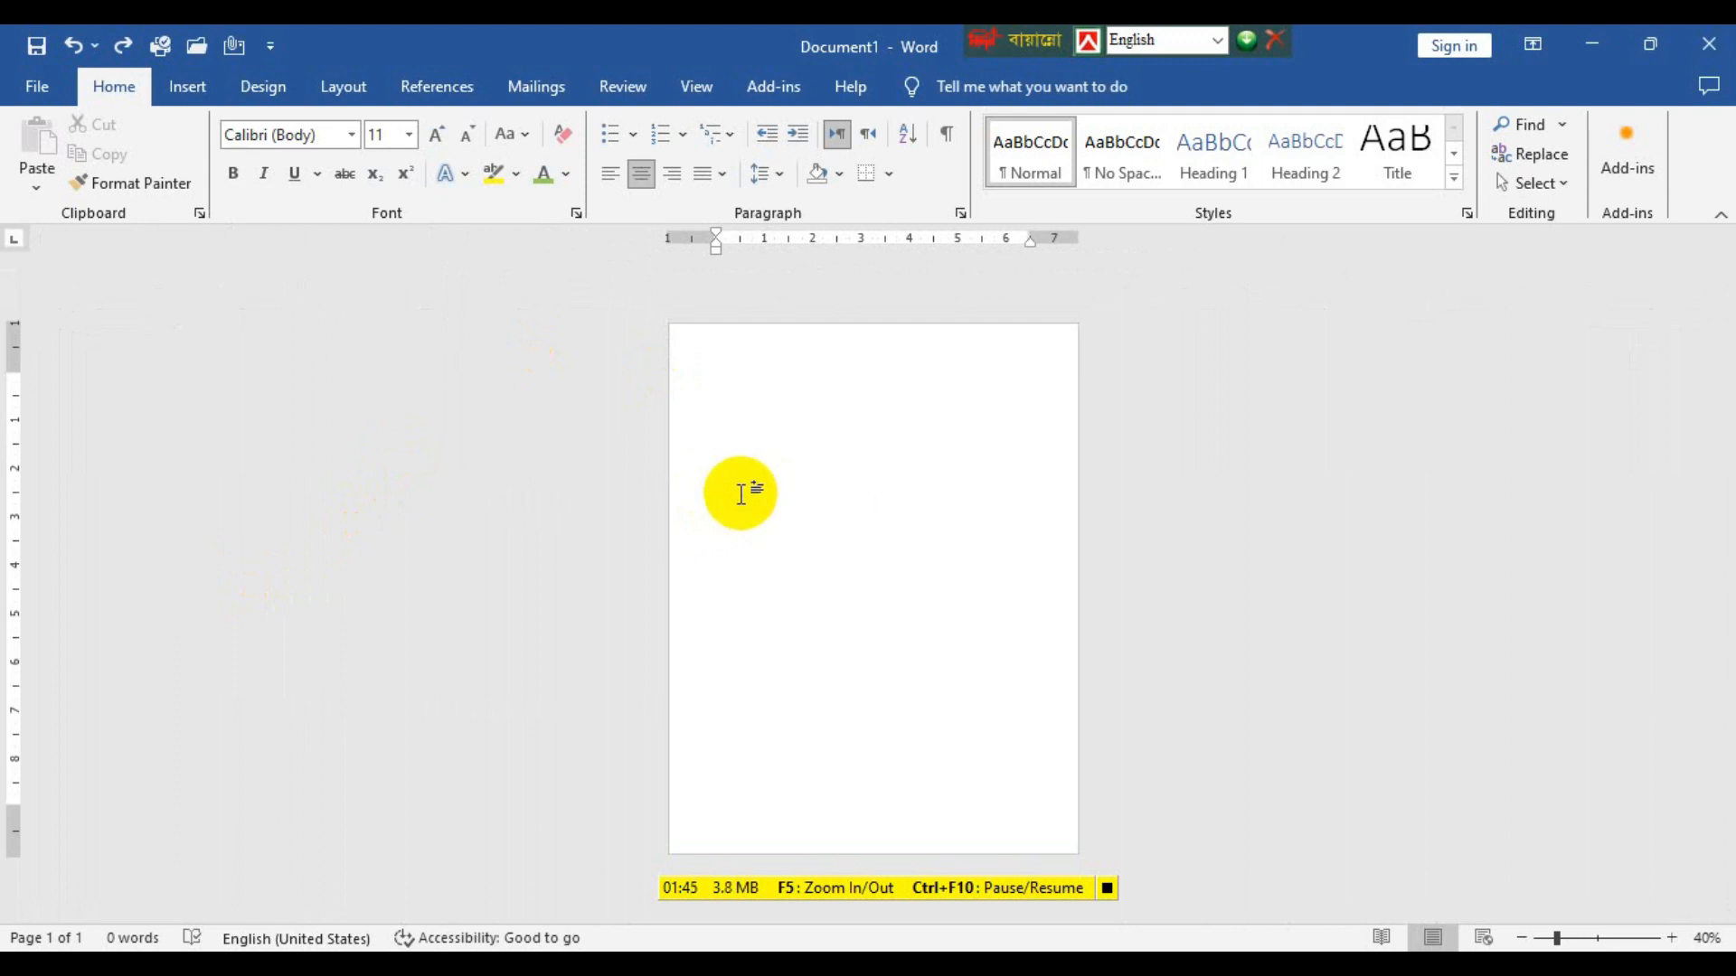
pyautogui.click(358, 103)
pyautogui.click(114, 173)
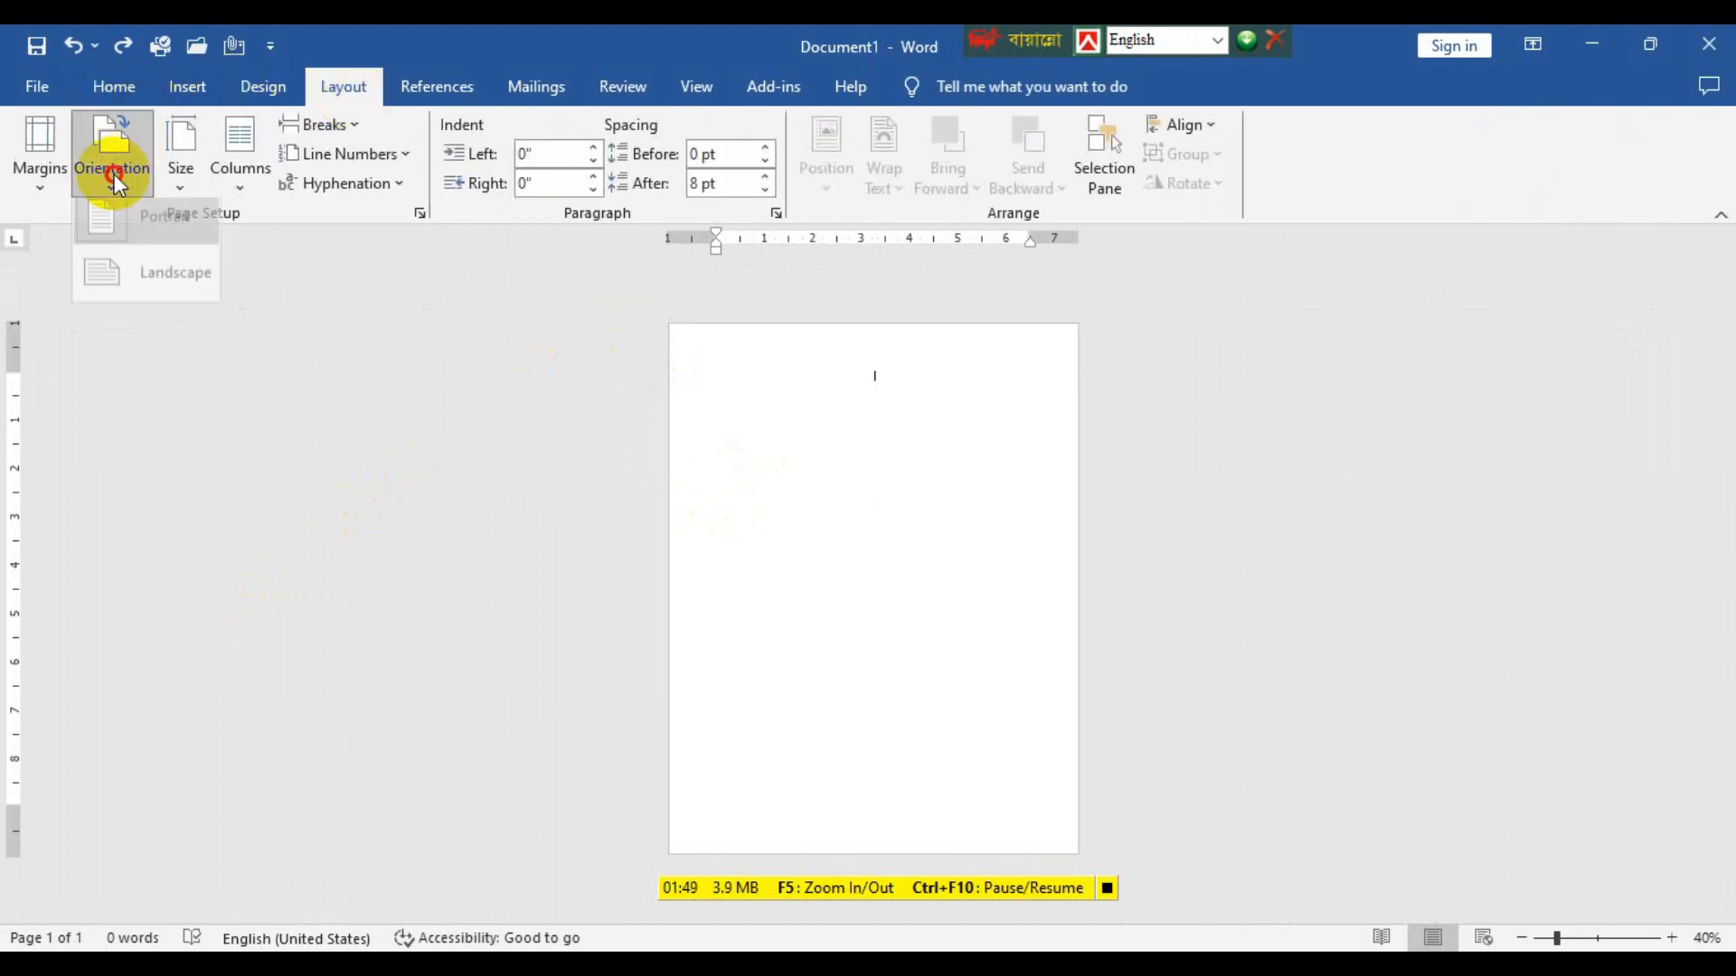
pyautogui.click(135, 284)
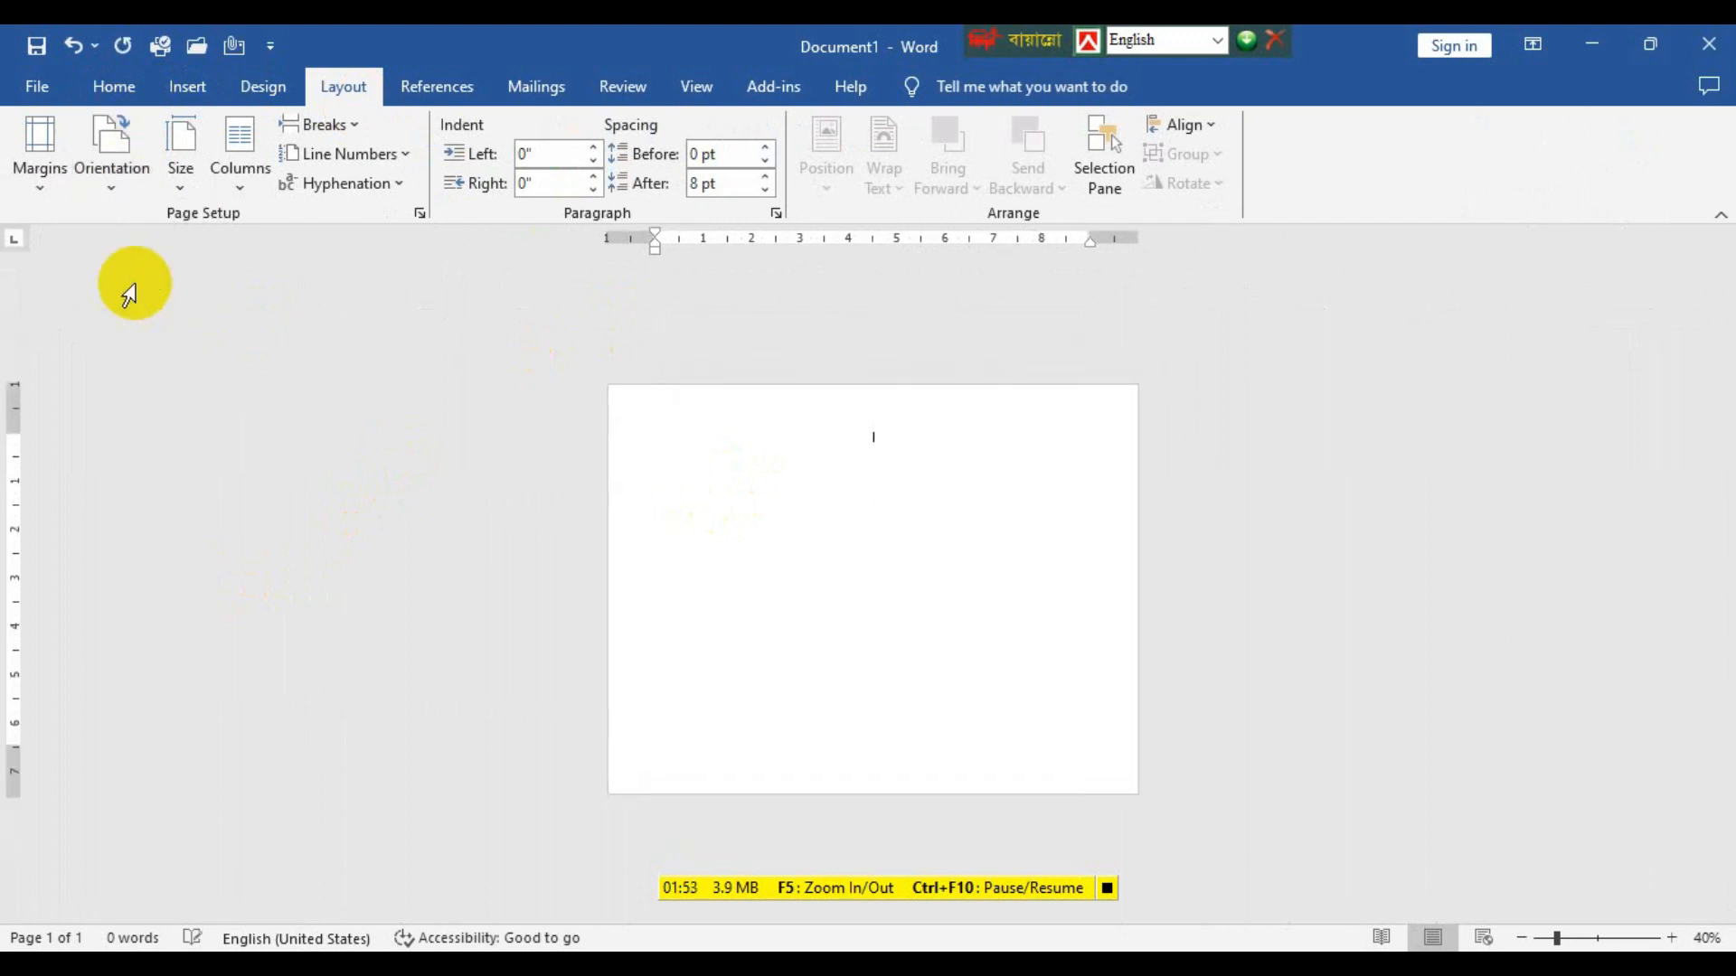
pyautogui.scroll(4, 1012, 501)
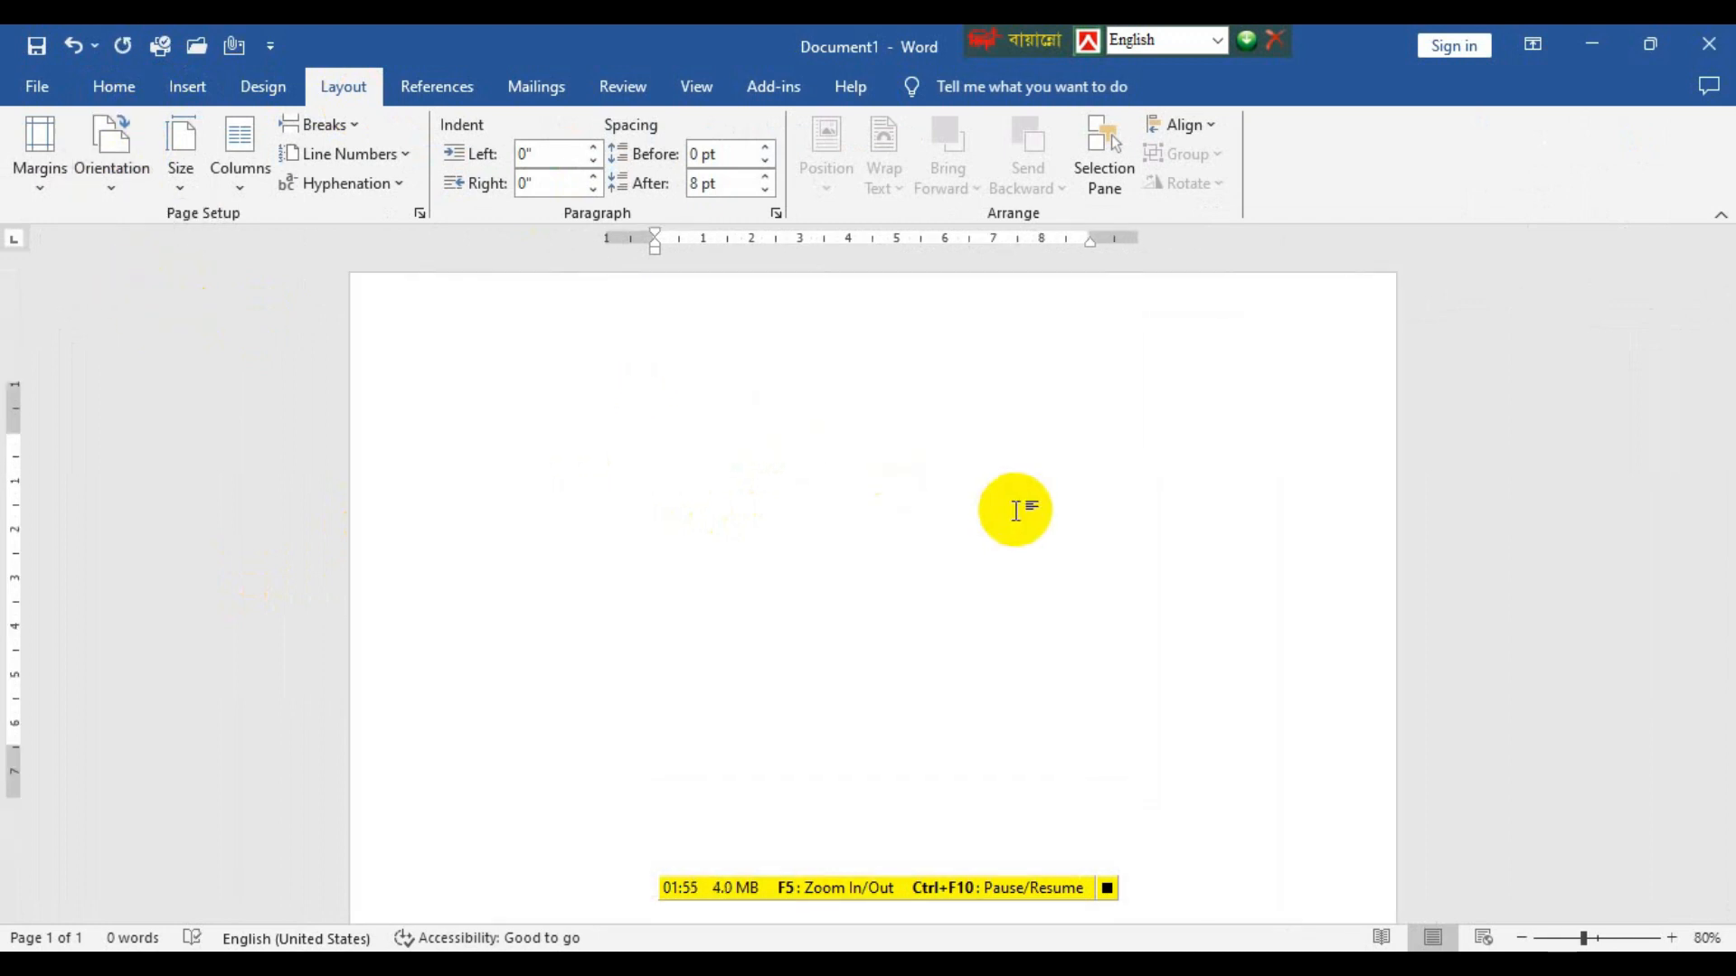
pyautogui.scroll(-2, 1012, 498)
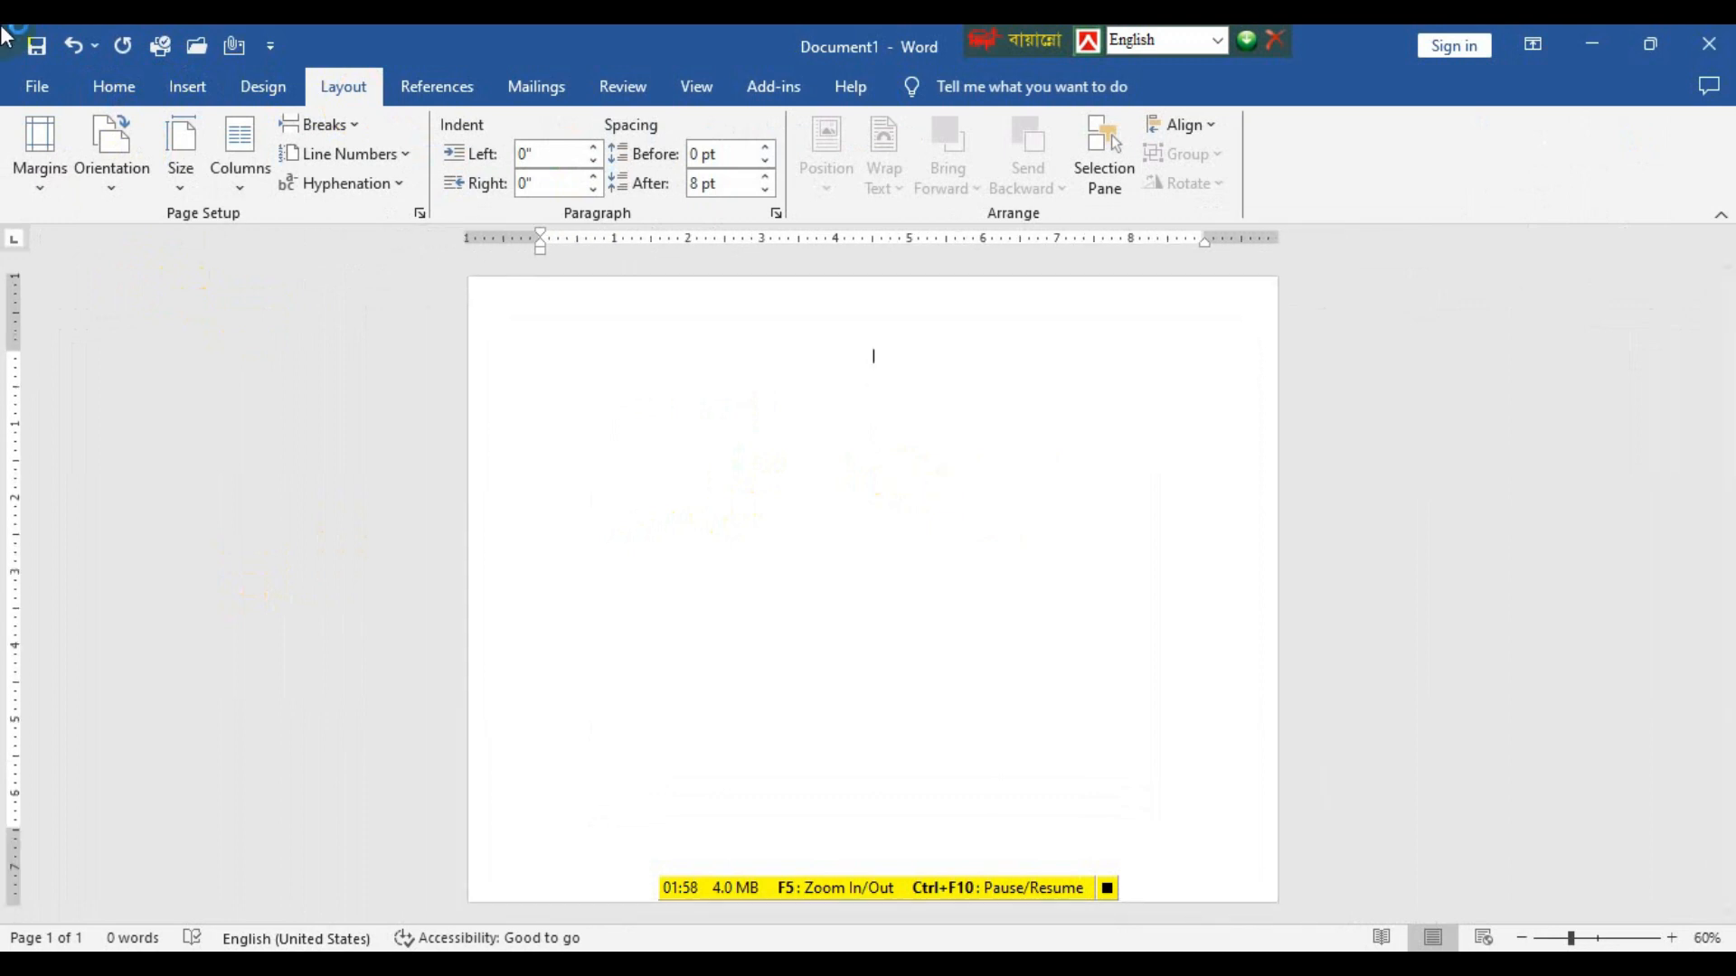
# Insert a table with 6 columns and 5 rows on the landscape page.
pyautogui.click(193, 94)
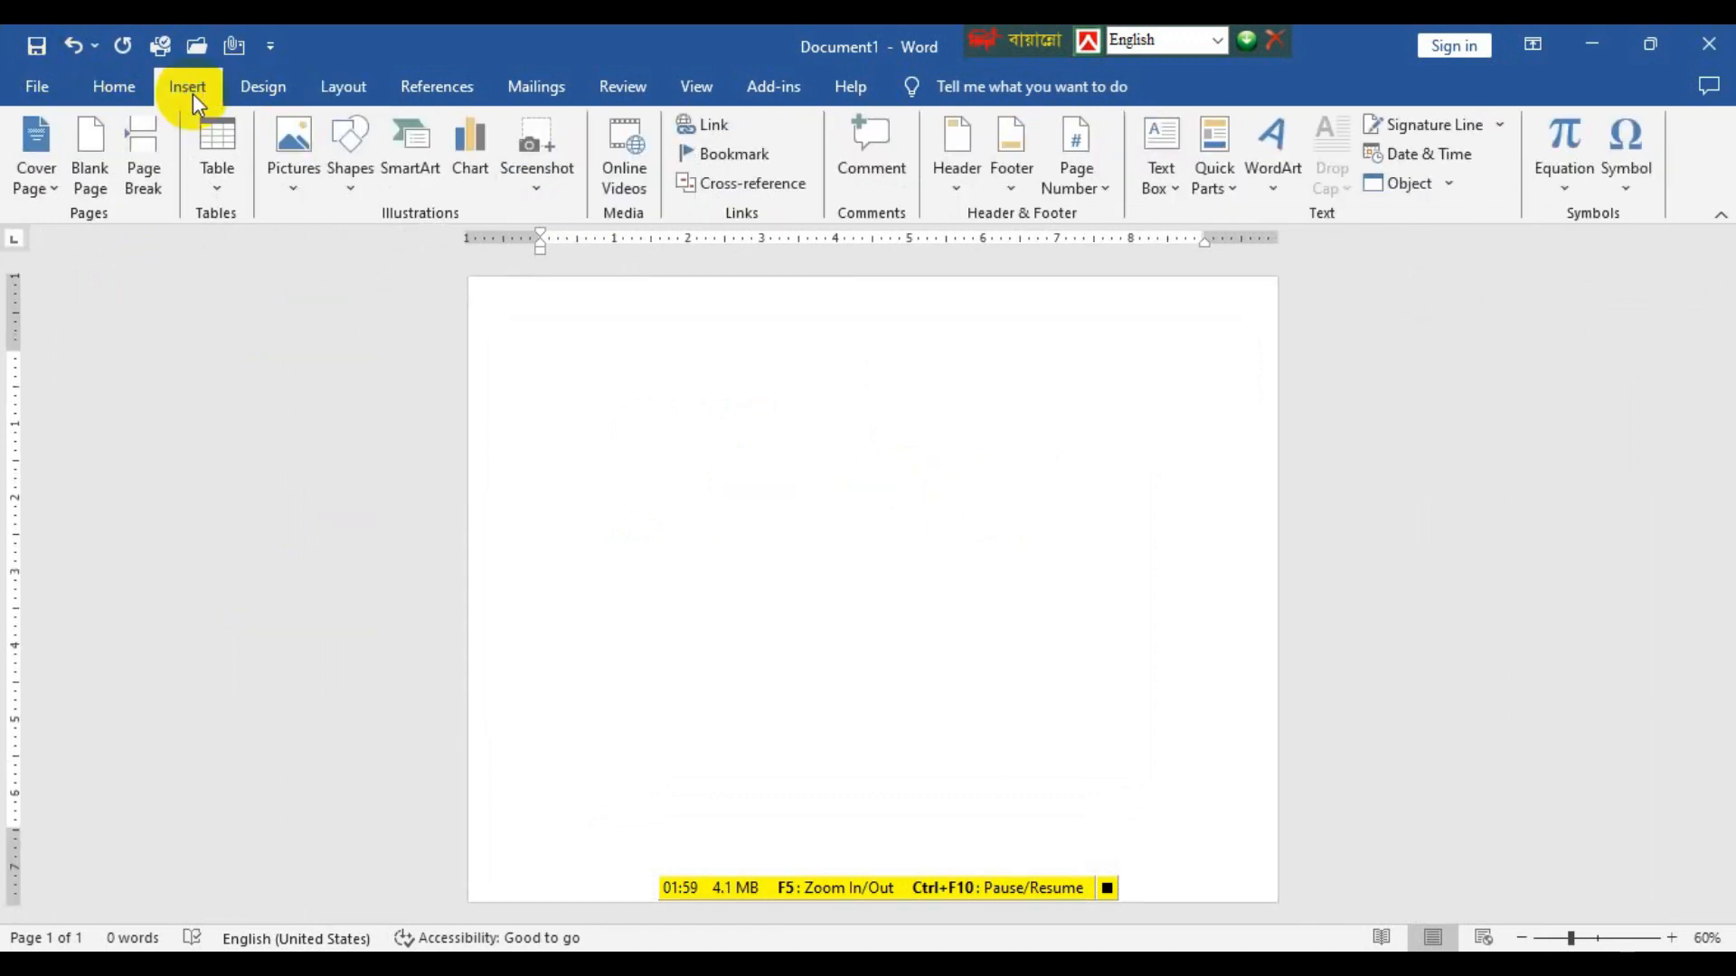
pyautogui.click(217, 187)
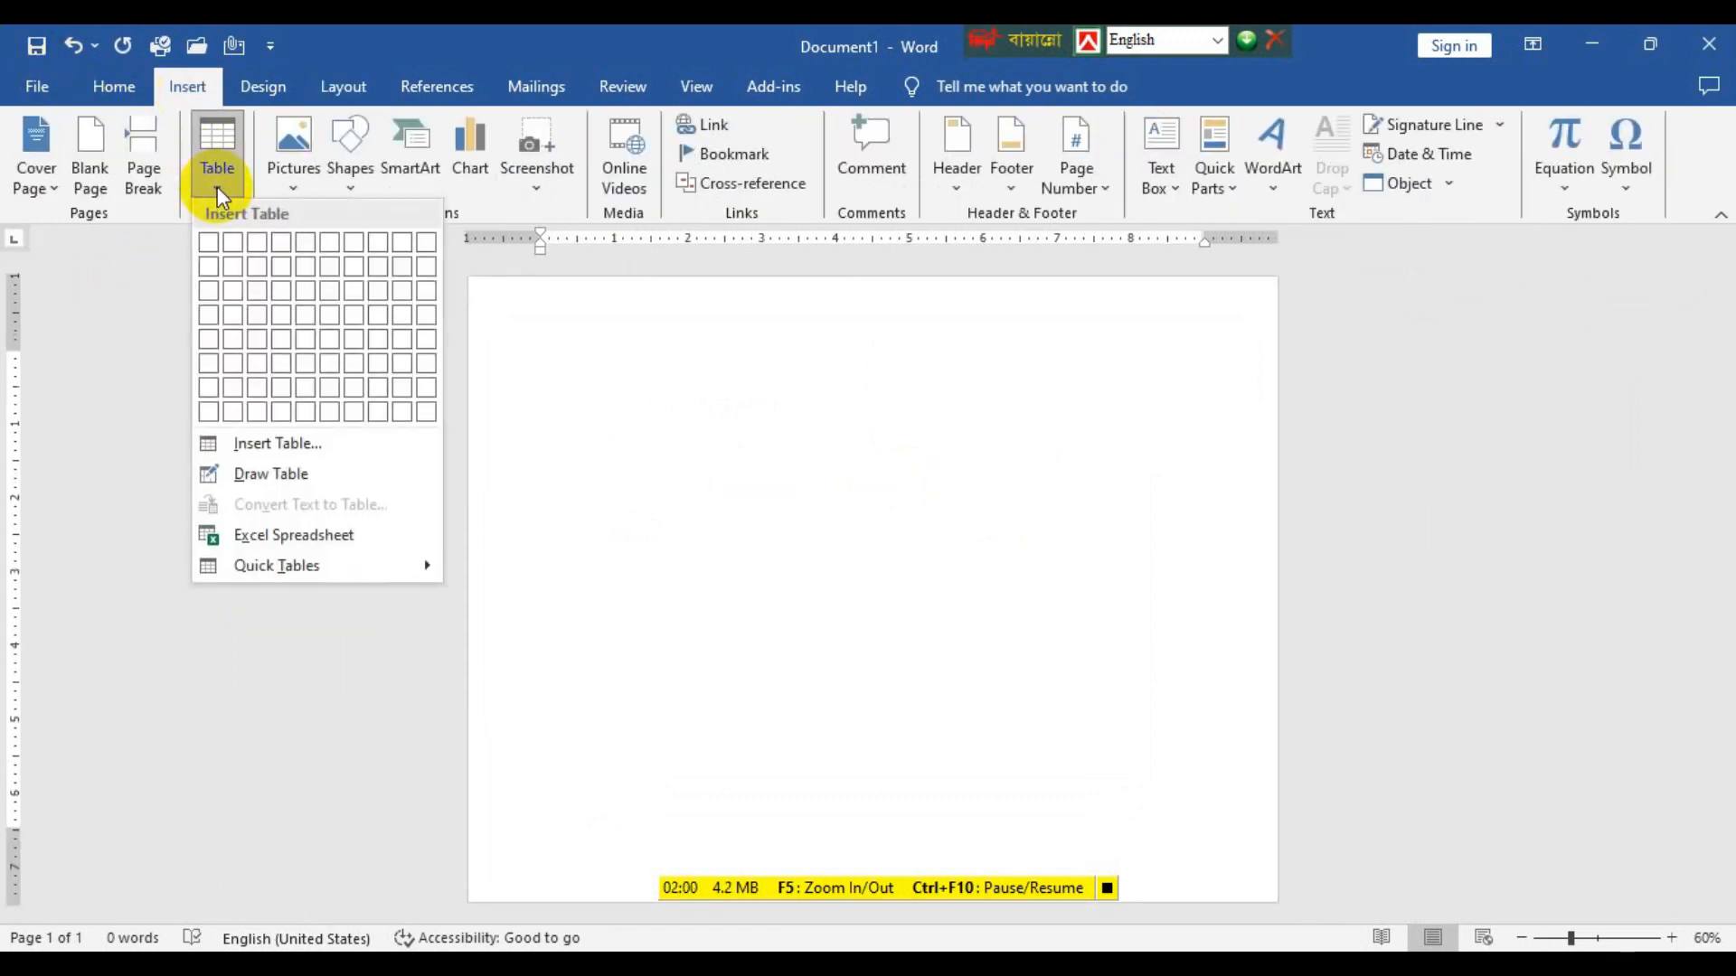
pyautogui.click(323, 452)
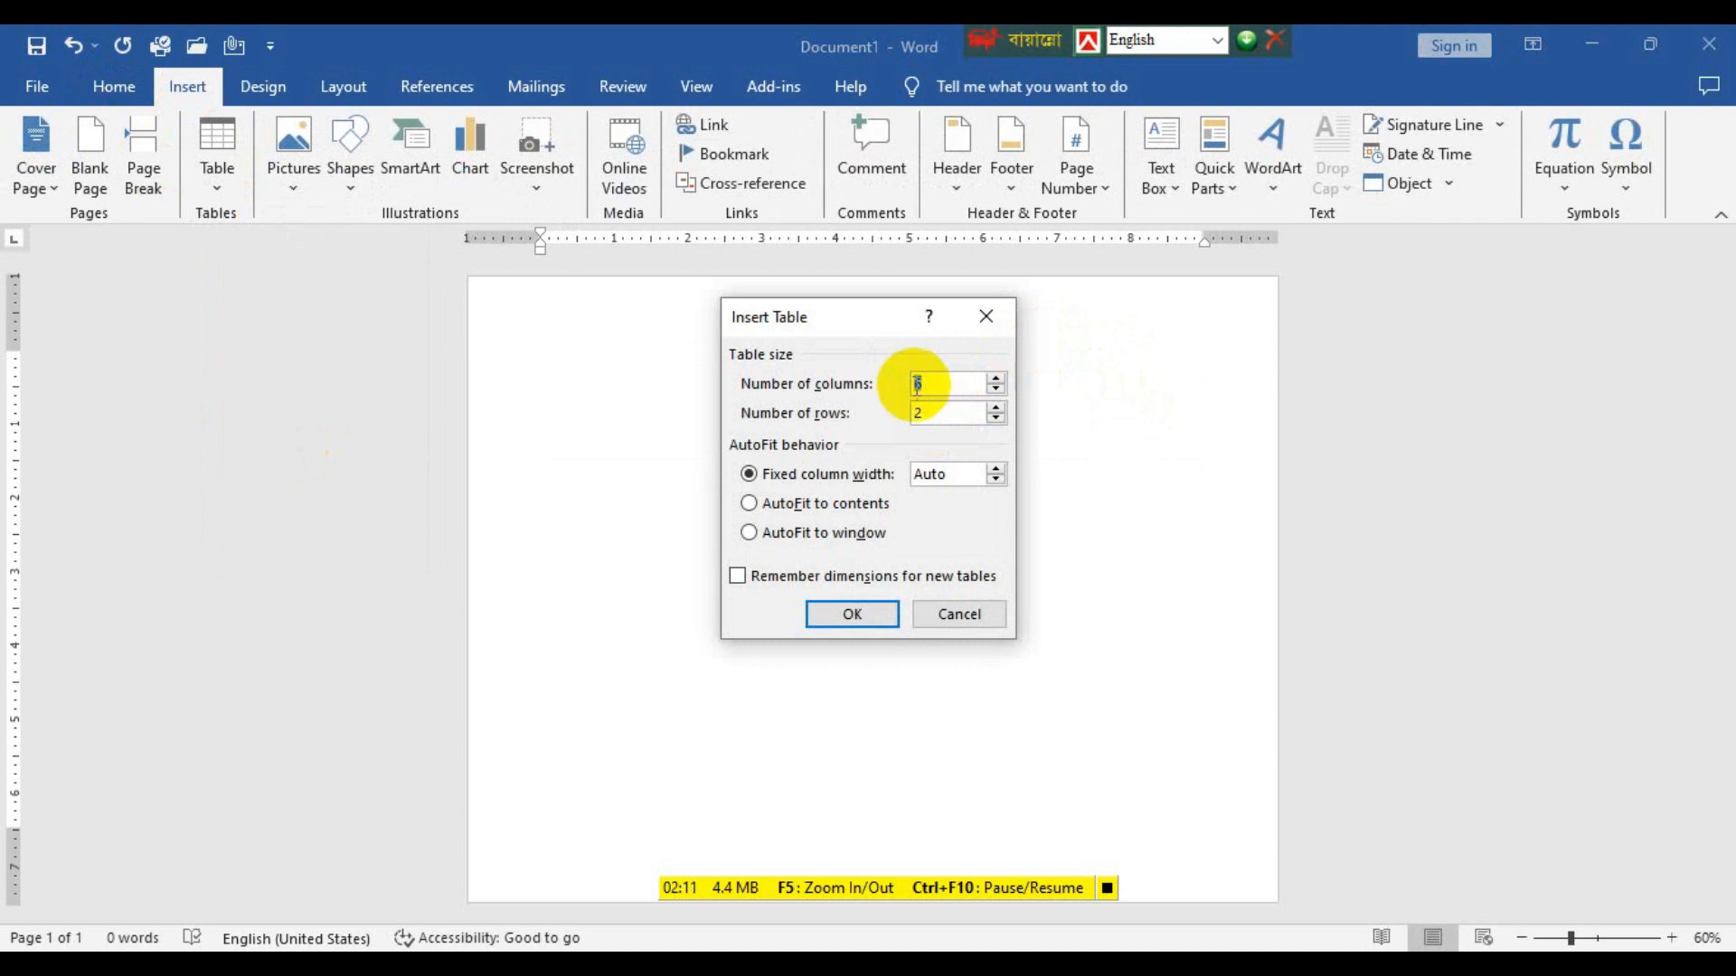
pyautogui.click(956, 412)
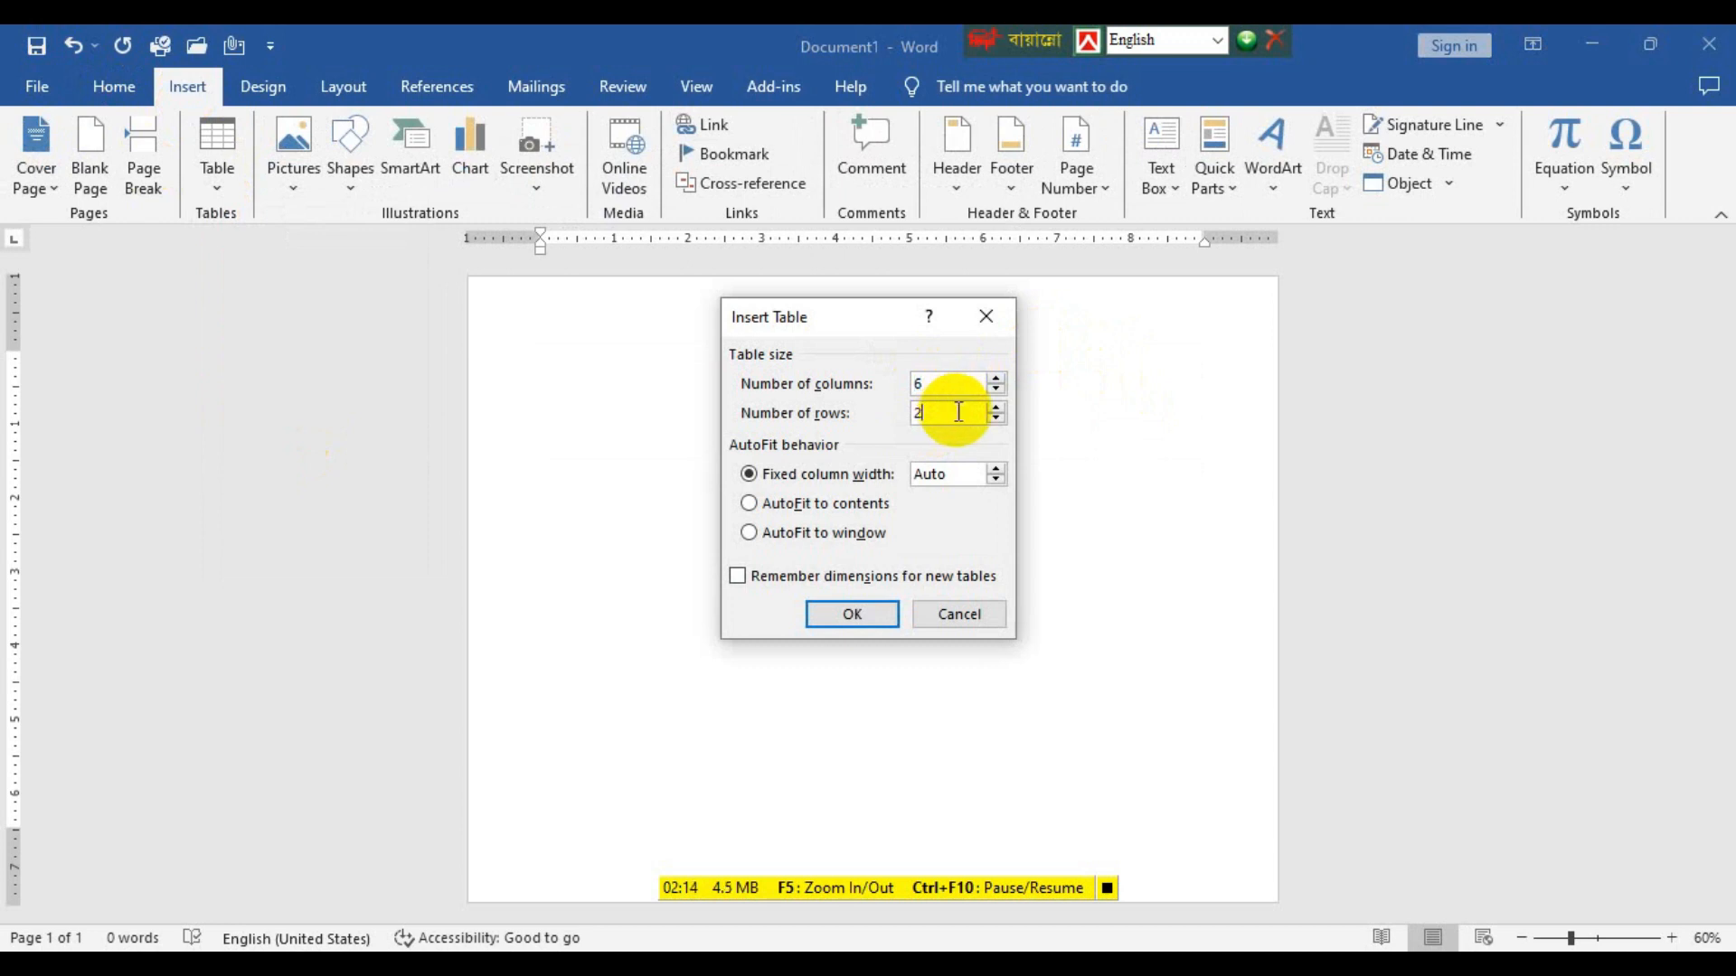
pyautogui.click(1000, 408)
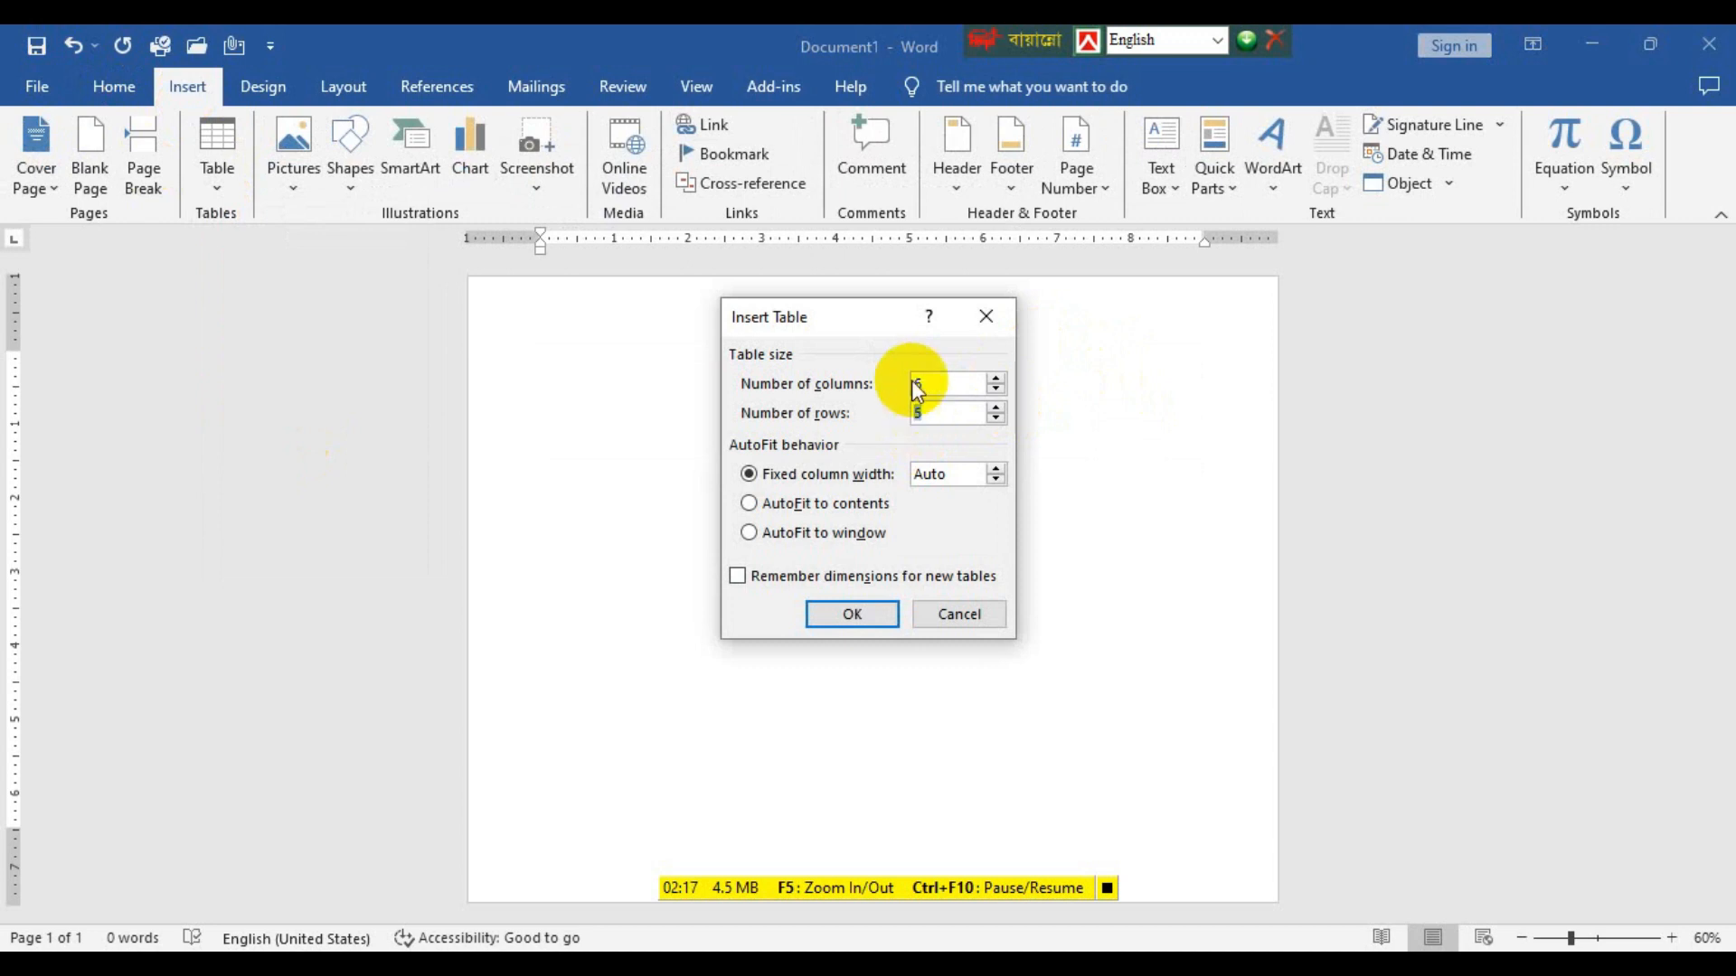
pyautogui.click(863, 615)
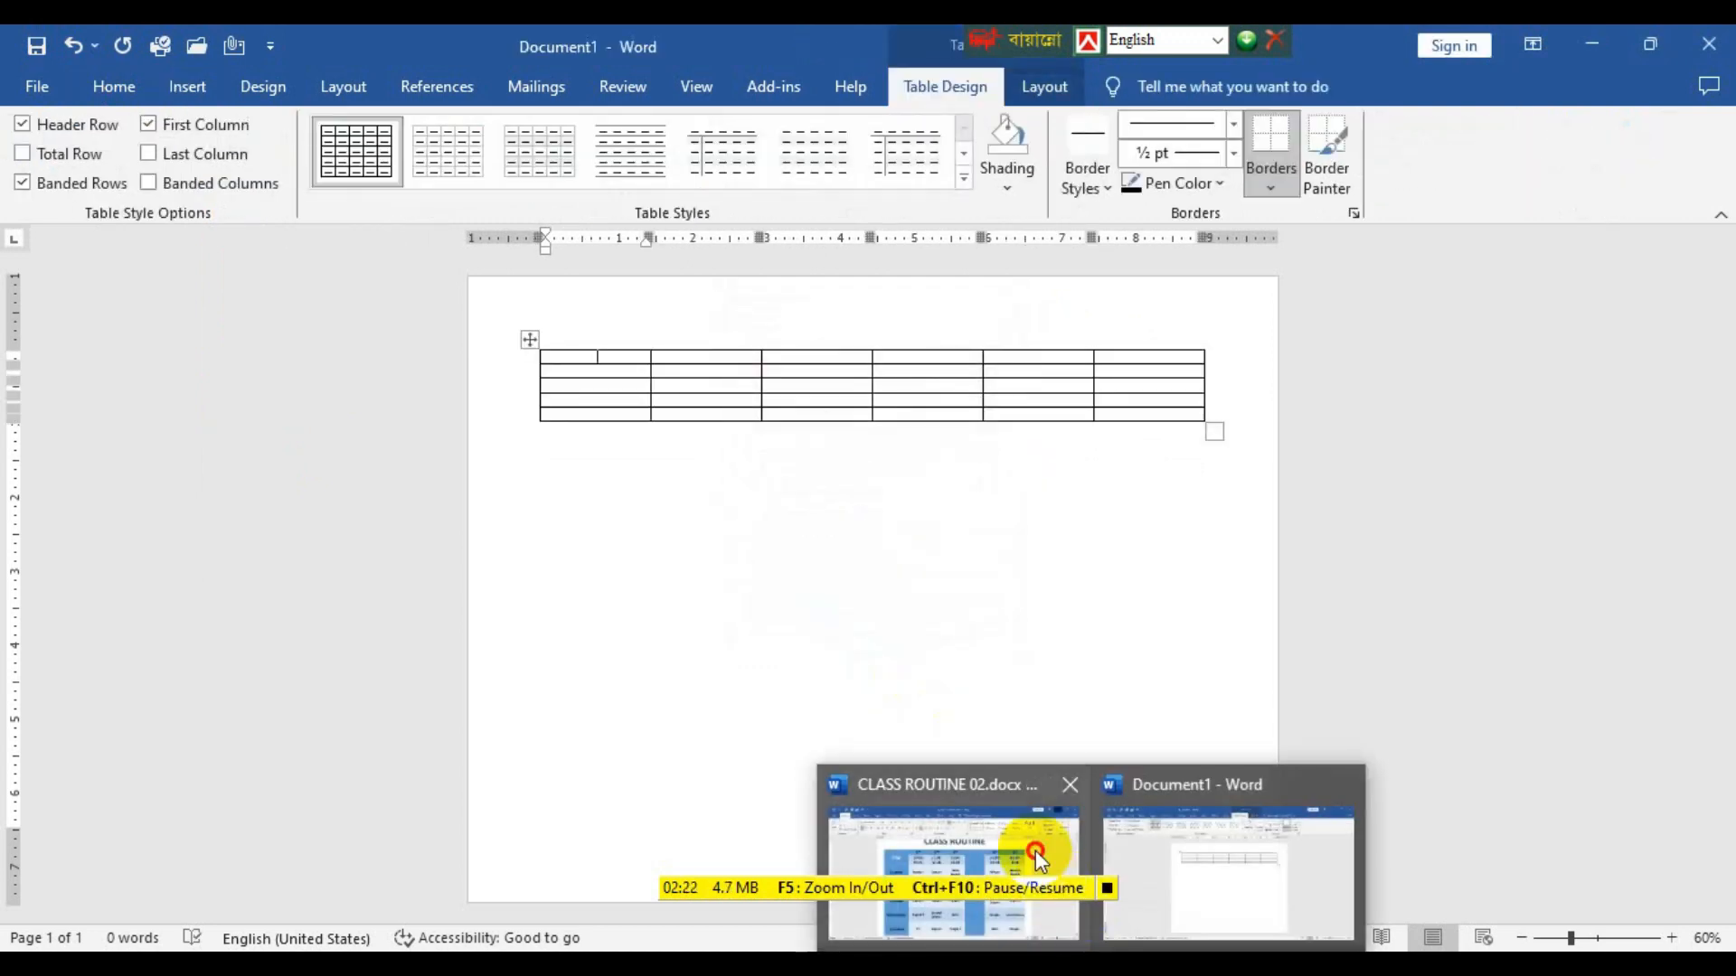
# Compare with the finished timetable in CLASS ROUTINE 02.docx and set the height of all rows in the new table to 1.1".
pyautogui.click(1034, 849)
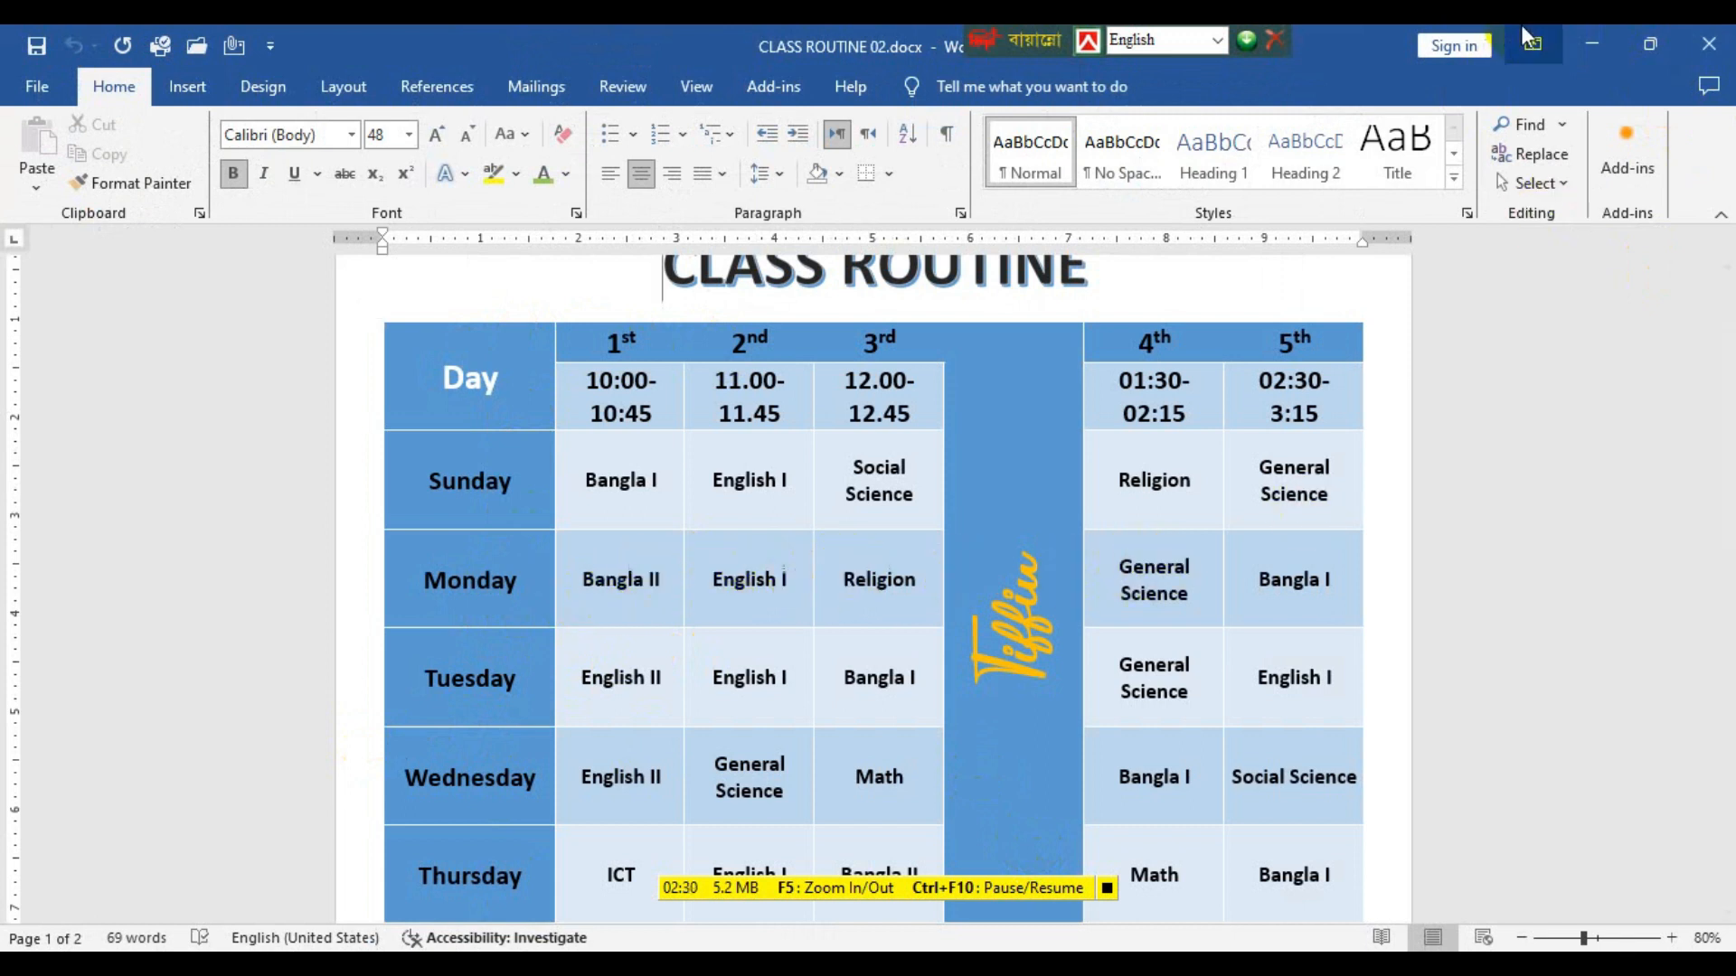
pyautogui.click(1582, 36)
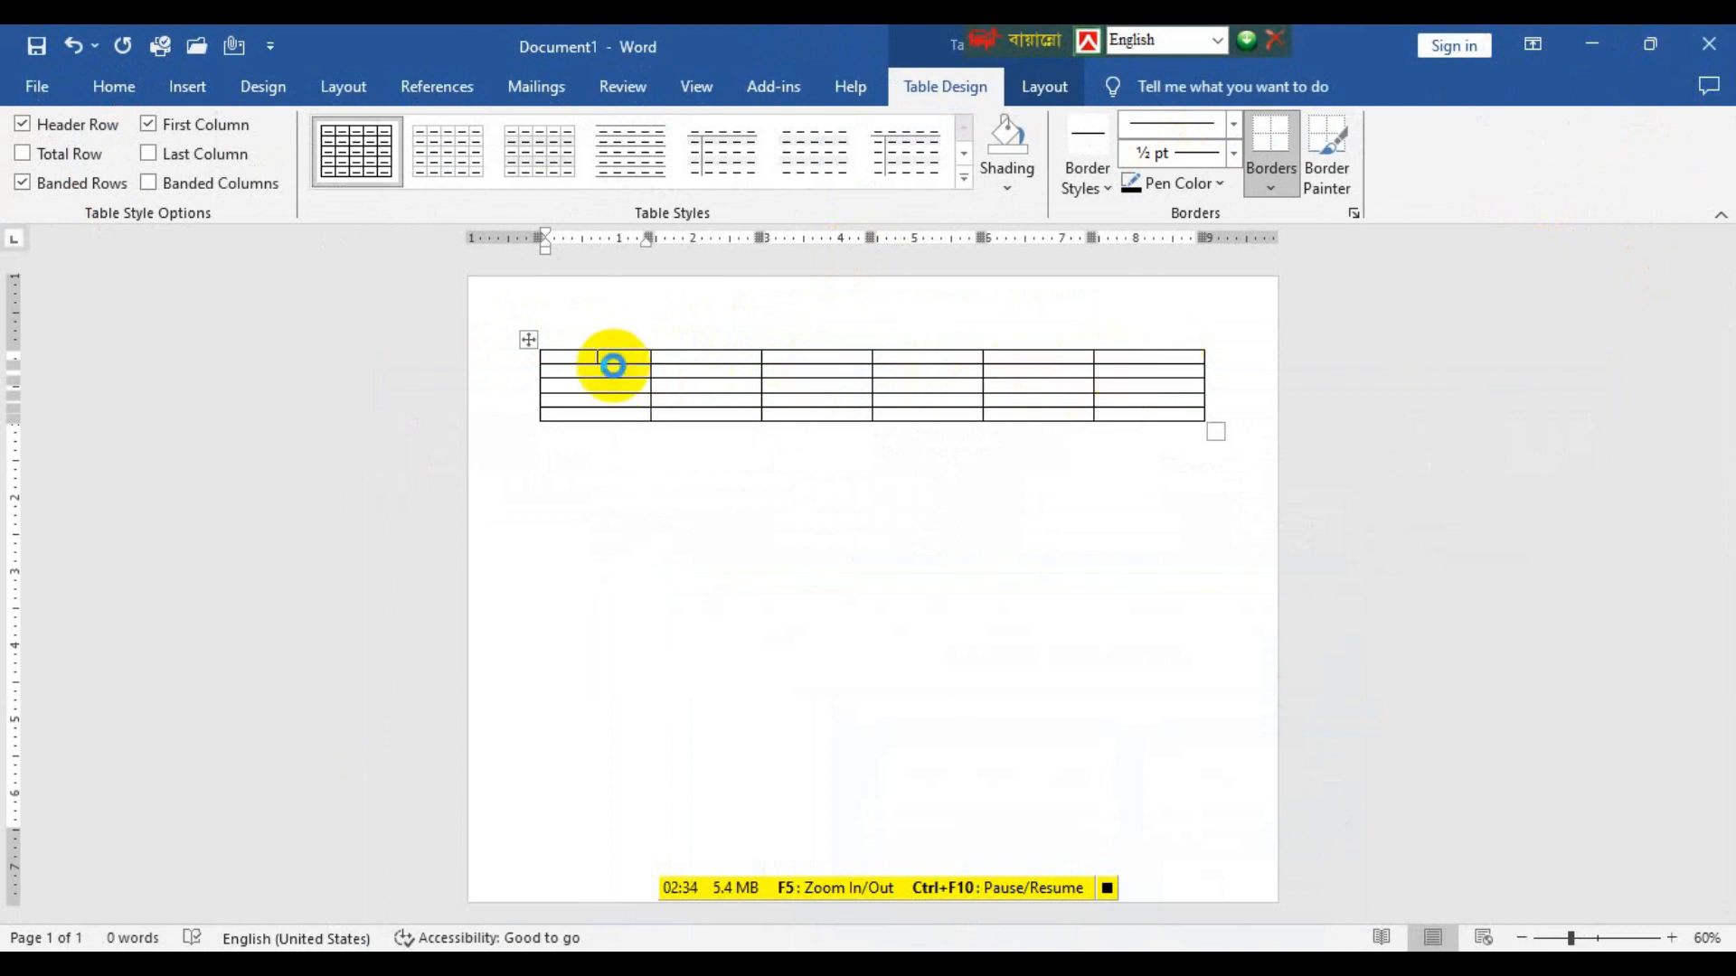
pyautogui.click(525, 342)
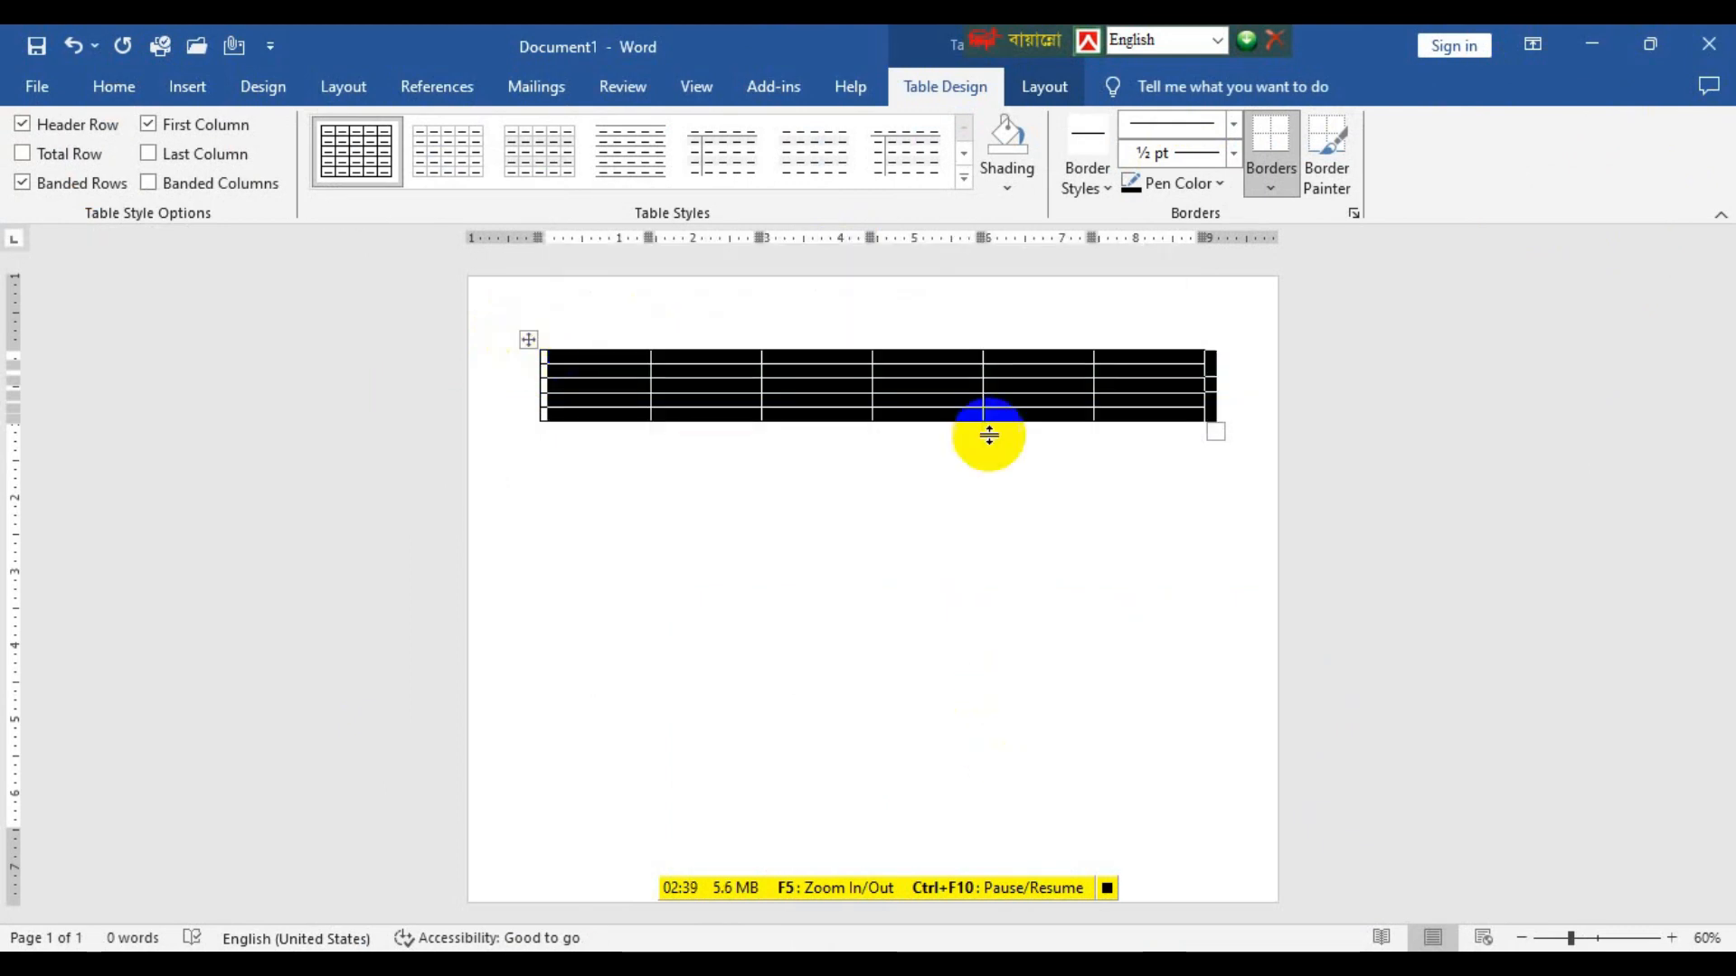
pyautogui.click(1046, 87)
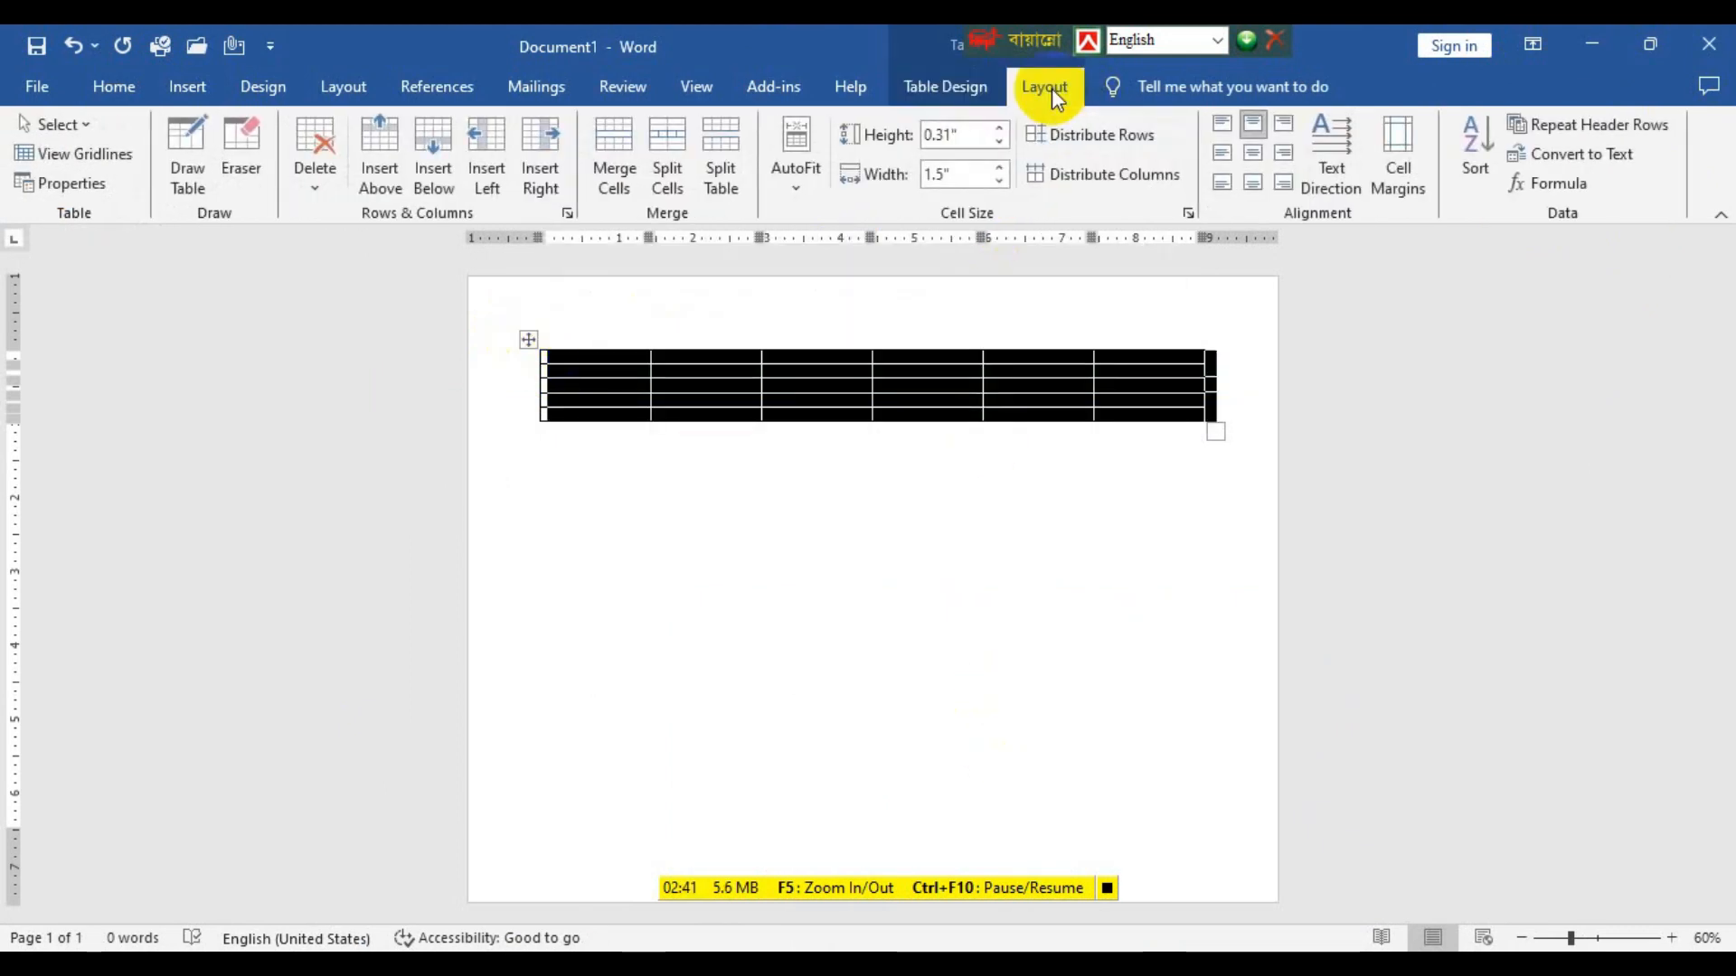
pyautogui.click(1004, 128)
pyautogui.click(1003, 128)
pyautogui.click(1004, 129)
pyautogui.click(1003, 128)
pyautogui.click(1003, 128)
pyautogui.click(1003, 128)
pyautogui.click(1003, 129)
pyautogui.click(1004, 128)
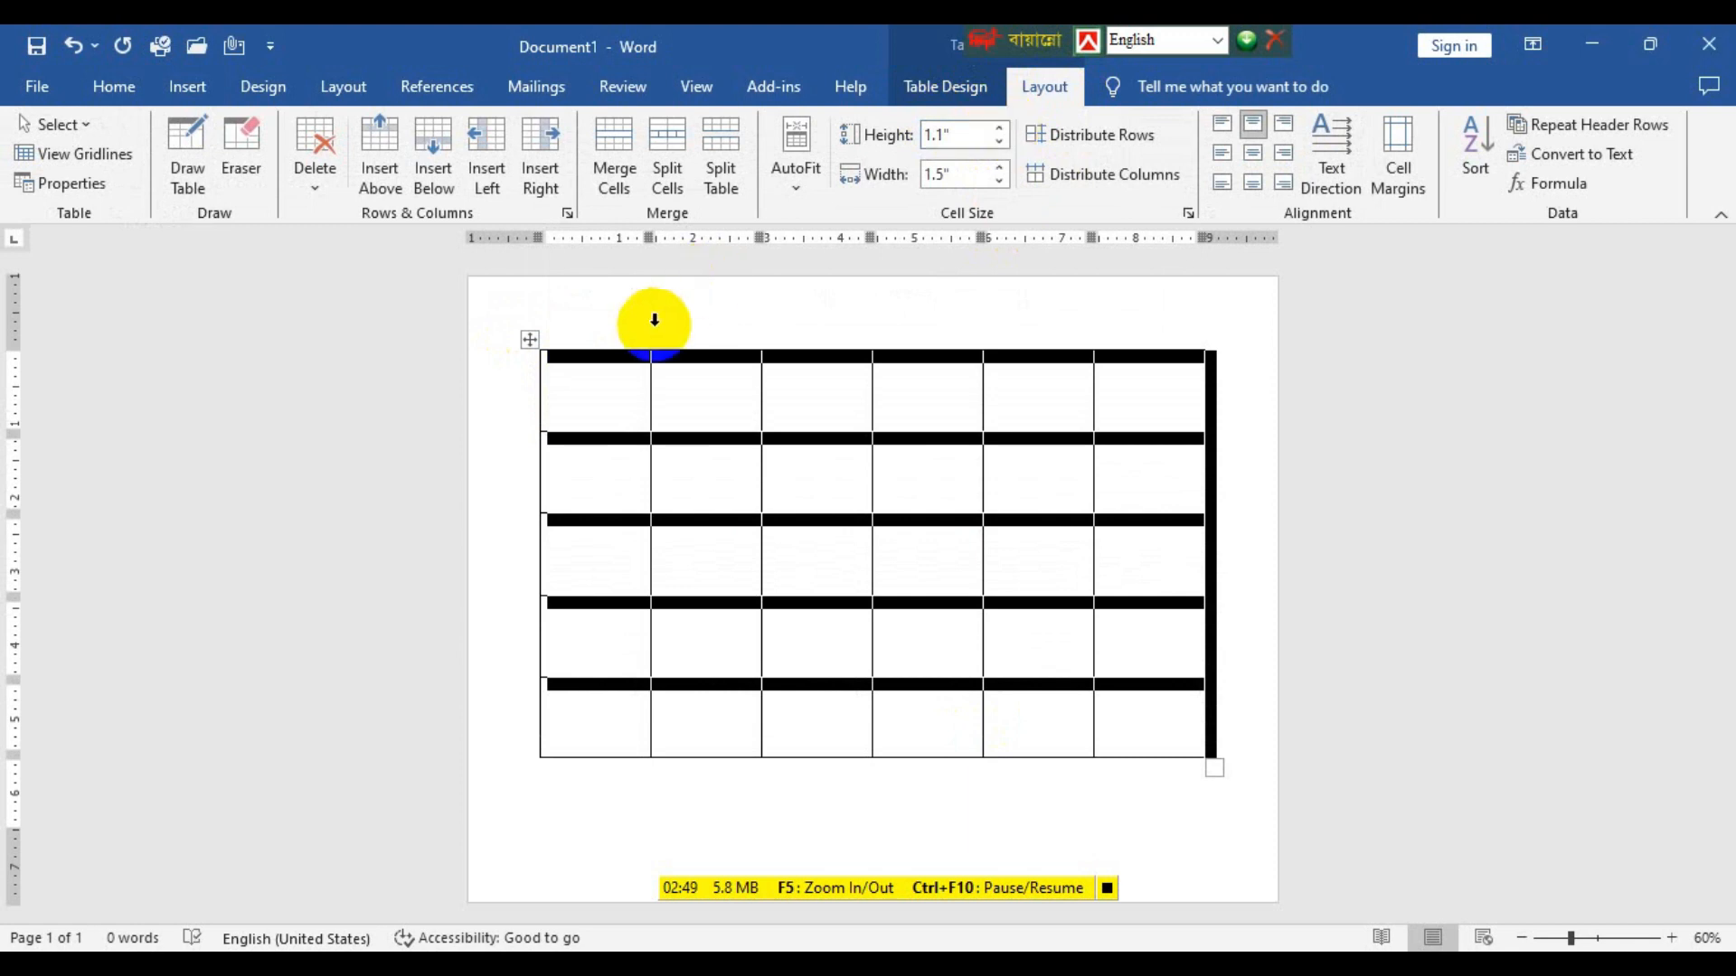
# Undo the row height changes and the table insertion, back to an empty landscape page.
pyautogui.hotkey('ctrl', 'z')
pyautogui.hotkey('ctrl', 'z')
pyautogui.hotkey('ctrl', 'z')
pyautogui.hotkey('ctrl', 'z')
pyautogui.hotkey('ctrl', 'z')
pyautogui.hotkey('ctrl', 'z')
pyautogui.hotkey('ctrl', 'z')
pyautogui.hotkey('ctrl', 'z')
pyautogui.hotkey('ctrl', 'z')
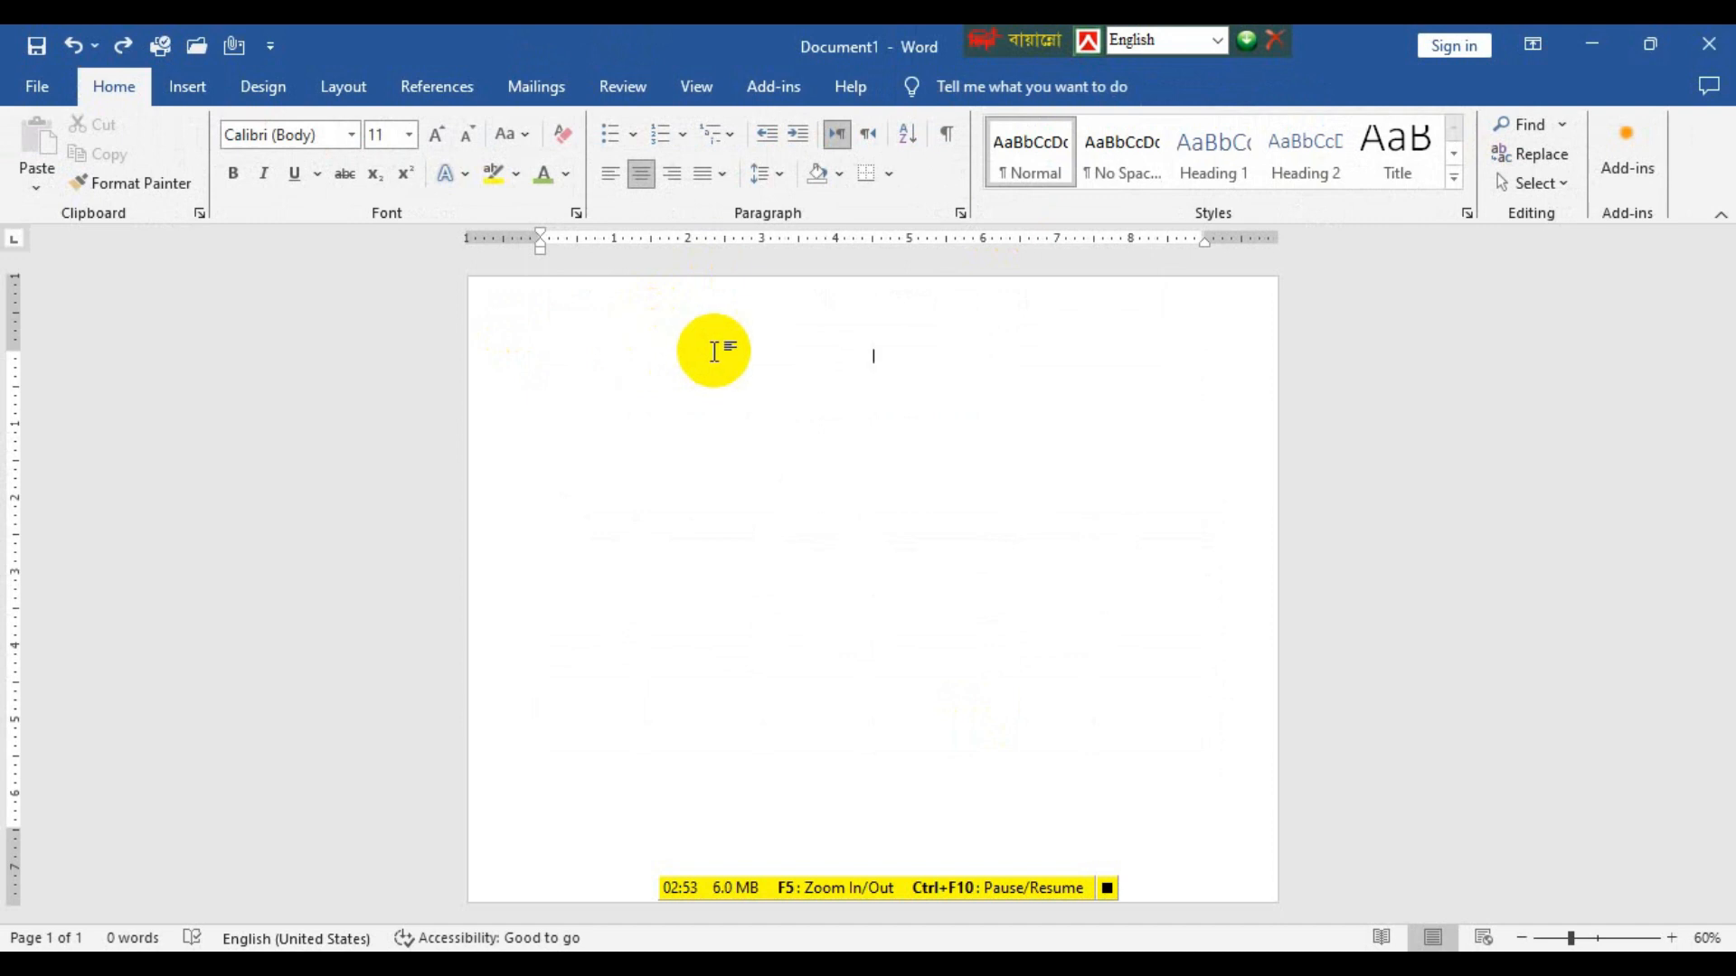
# Enter the title CLASS ROUTINE on the first line of the page.
pyautogui.write('CLASS')
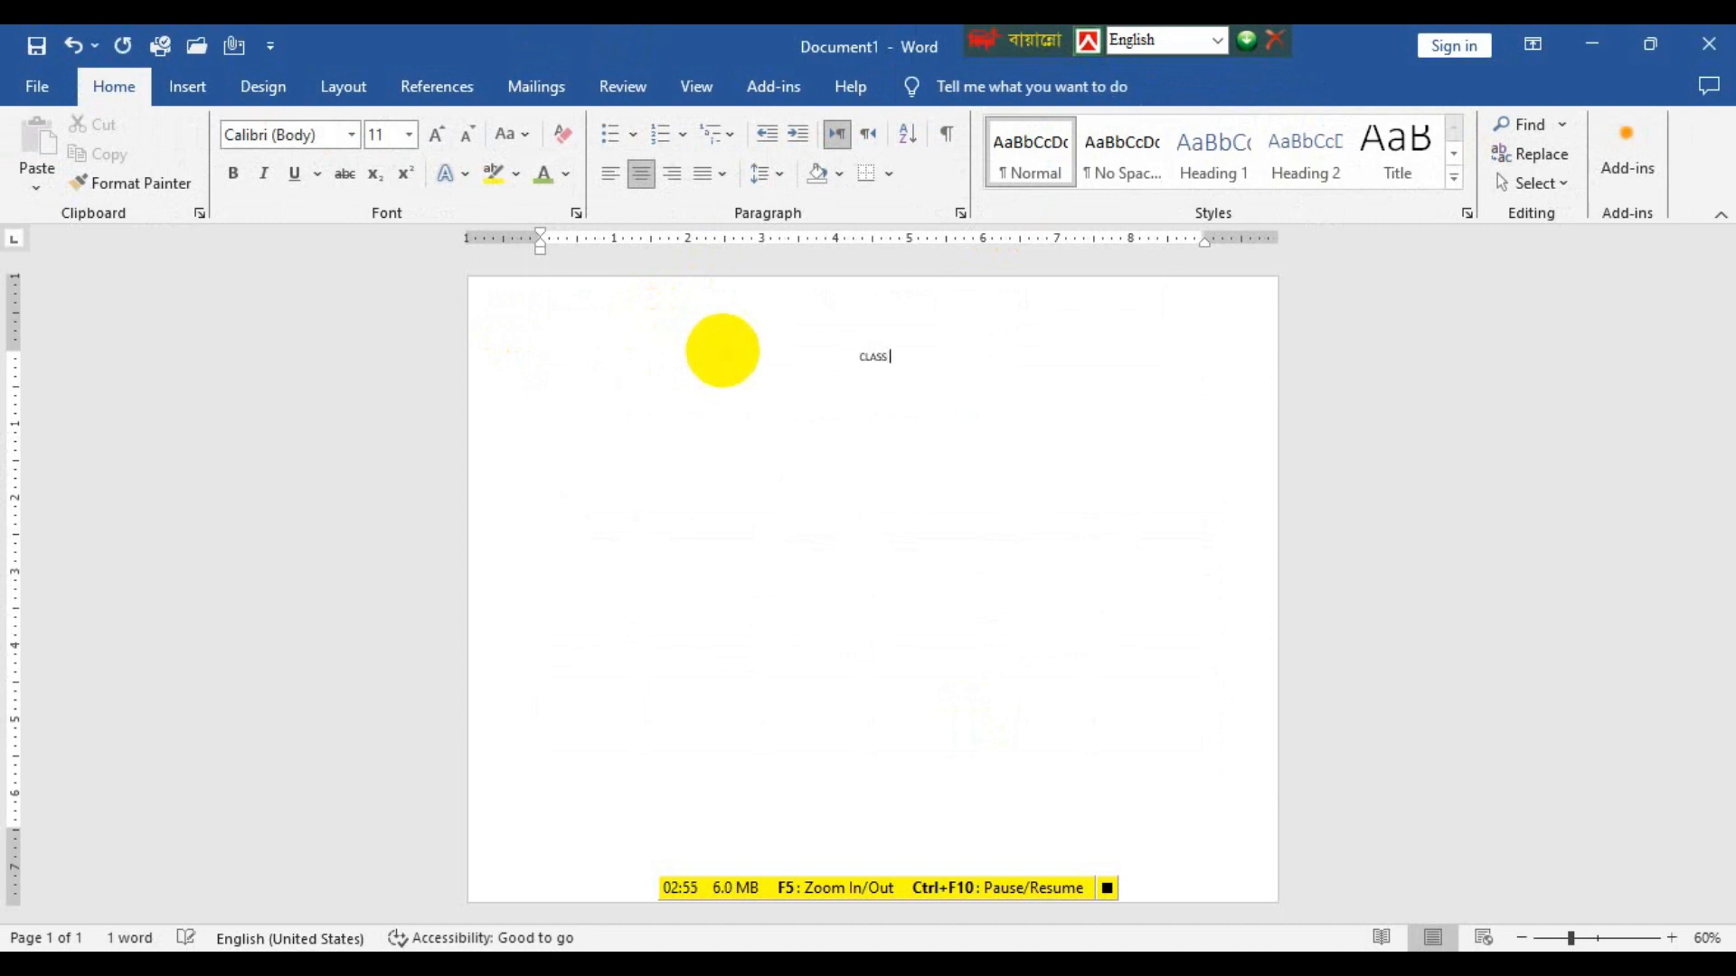
pyautogui.write(' ROUTINE')
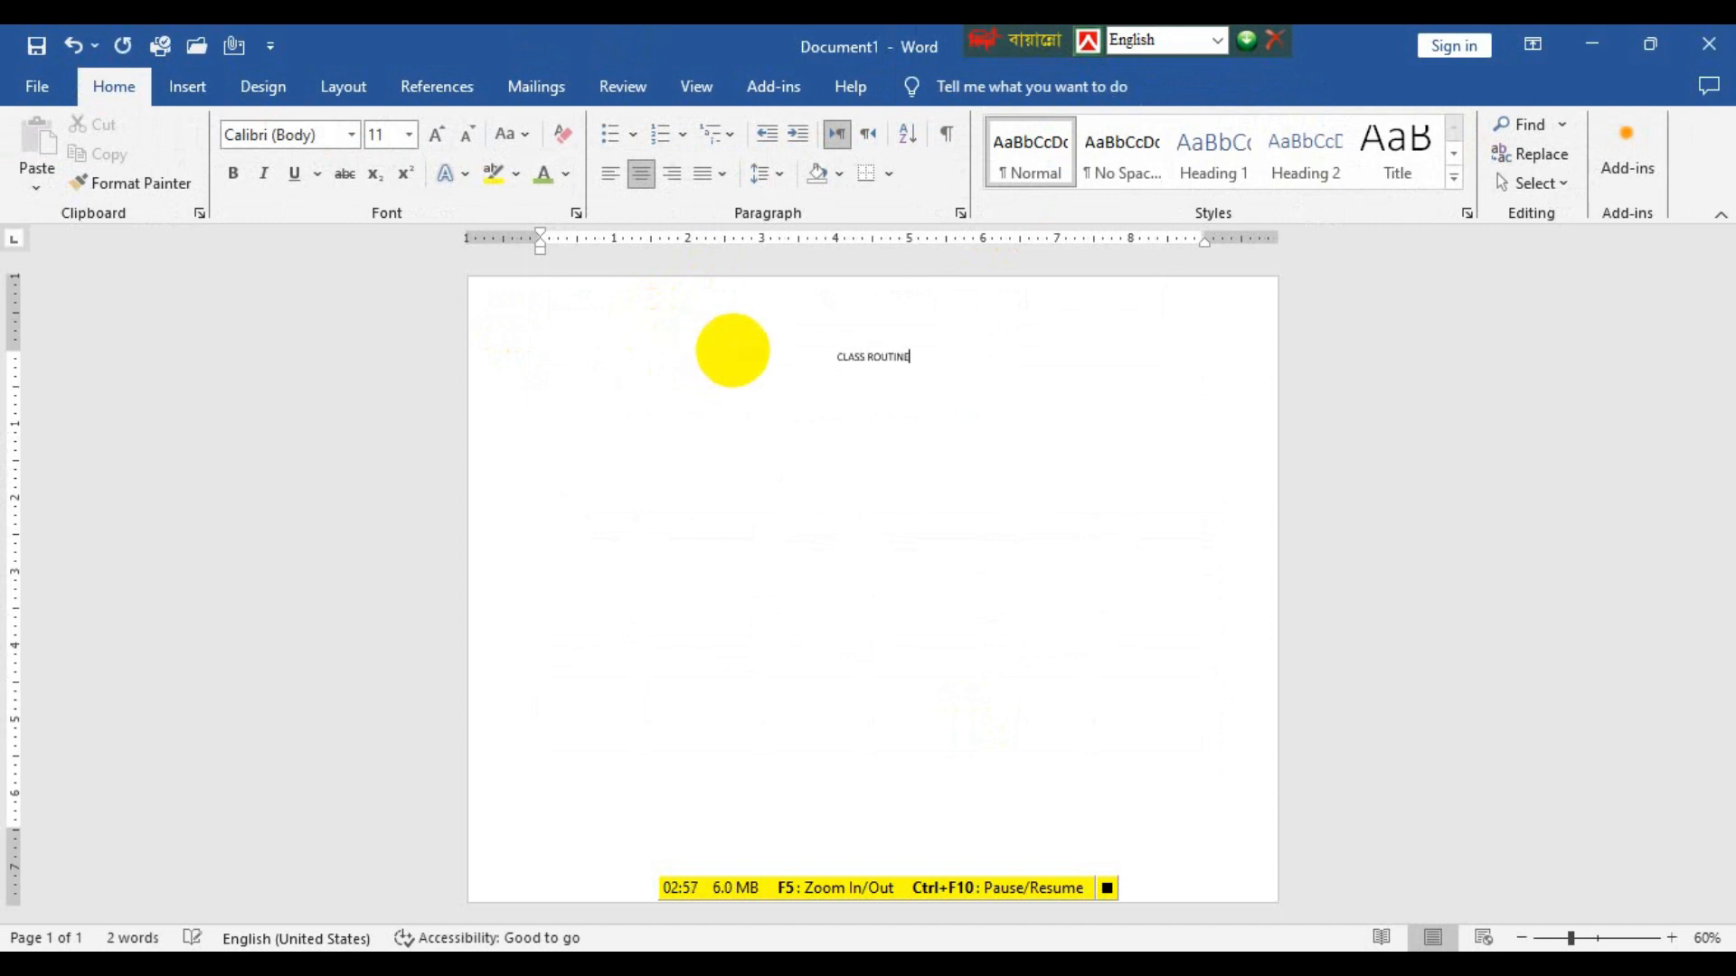
# Make the CLASS ROUTINE title bold and enlarge it to 46 pt.
pyautogui.hotkey('ctrl', 'a')
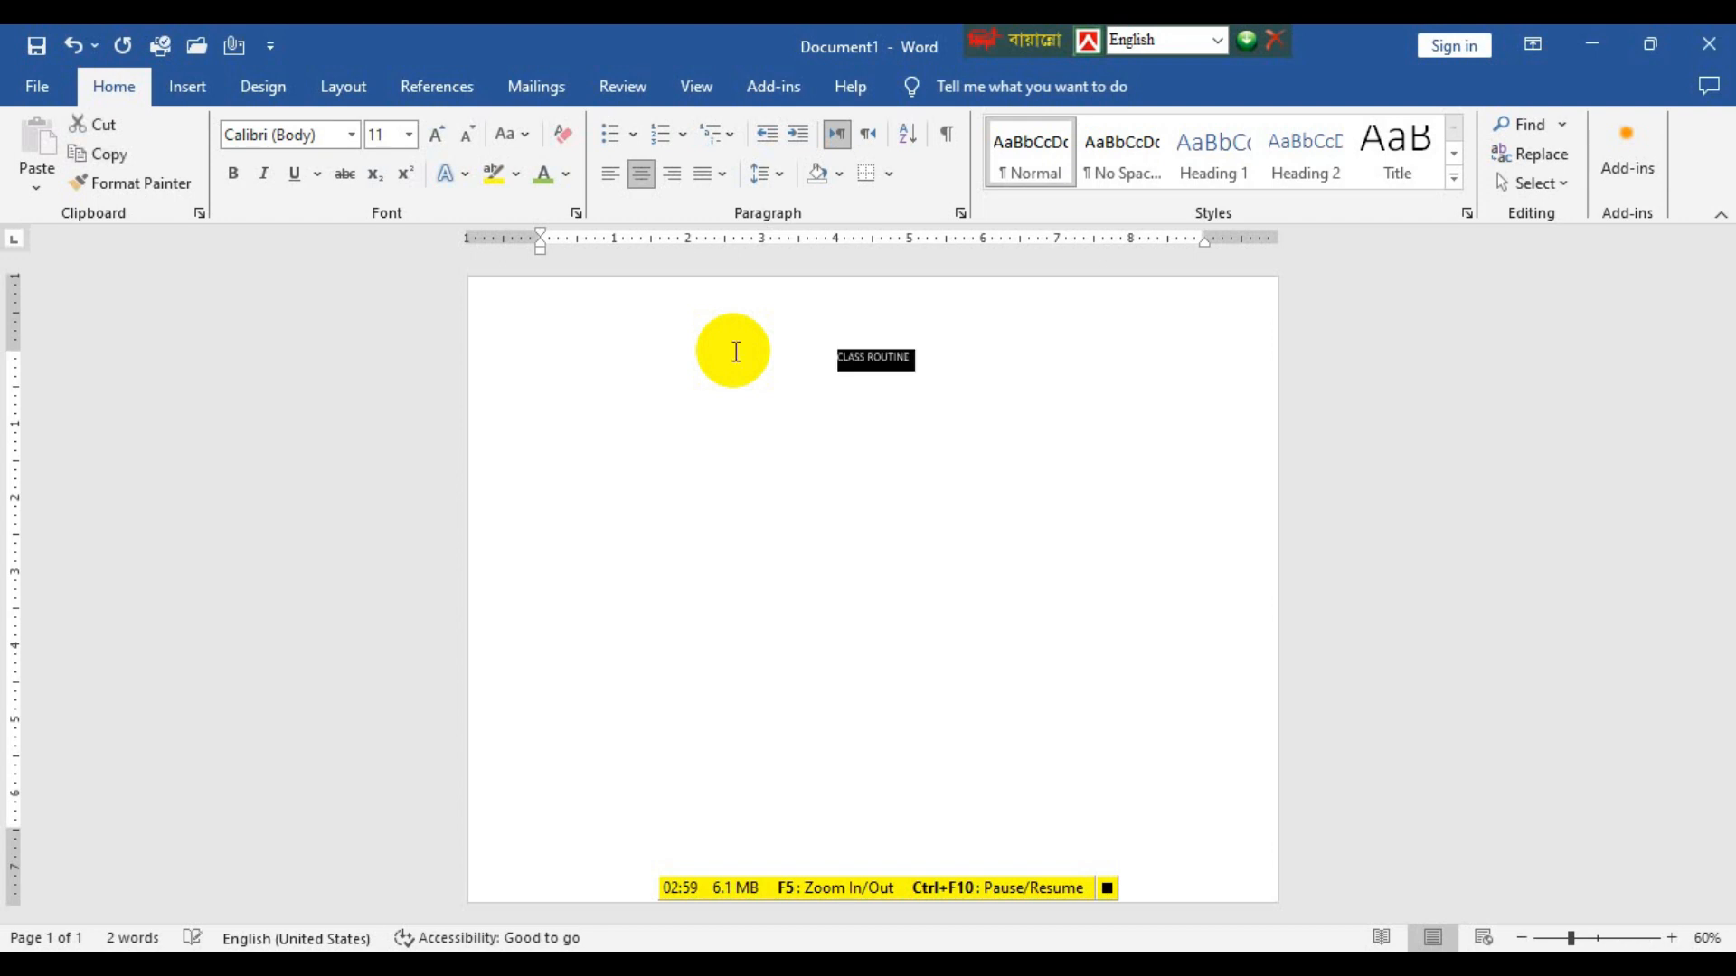
pyautogui.hotkey('ctrl', 'b')
pyautogui.hotkey('ctrl', ']')
pyautogui.hotkey('ctrl', ']')
pyautogui.hotkey('ctrl', ']')
pyautogui.hotkey('ctrl', ']')
pyautogui.hotkey('ctrl', ']')
pyautogui.hotkey('ctrl', ']')
pyautogui.hotkey('ctrl', ']')
pyautogui.hotkey('ctrl', ']')
pyautogui.hotkey('ctrl', ']')
pyautogui.hotkey('ctrl', ']')
pyautogui.hotkey('ctrl', ']')
pyautogui.hotkey('ctrl', ']')
pyautogui.hotkey('ctrl', ']')
pyautogui.hotkey('ctrl', ']')
pyautogui.hotkey('ctrl', ']')
pyautogui.hotkey('ctrl', ']')
pyautogui.hotkey('ctrl', ']')
pyautogui.hotkey('ctrl', ']')
pyautogui.hotkey('ctrl', ']')
pyautogui.hotkey('ctrl', ']')
pyautogui.hotkey('ctrl', ']')
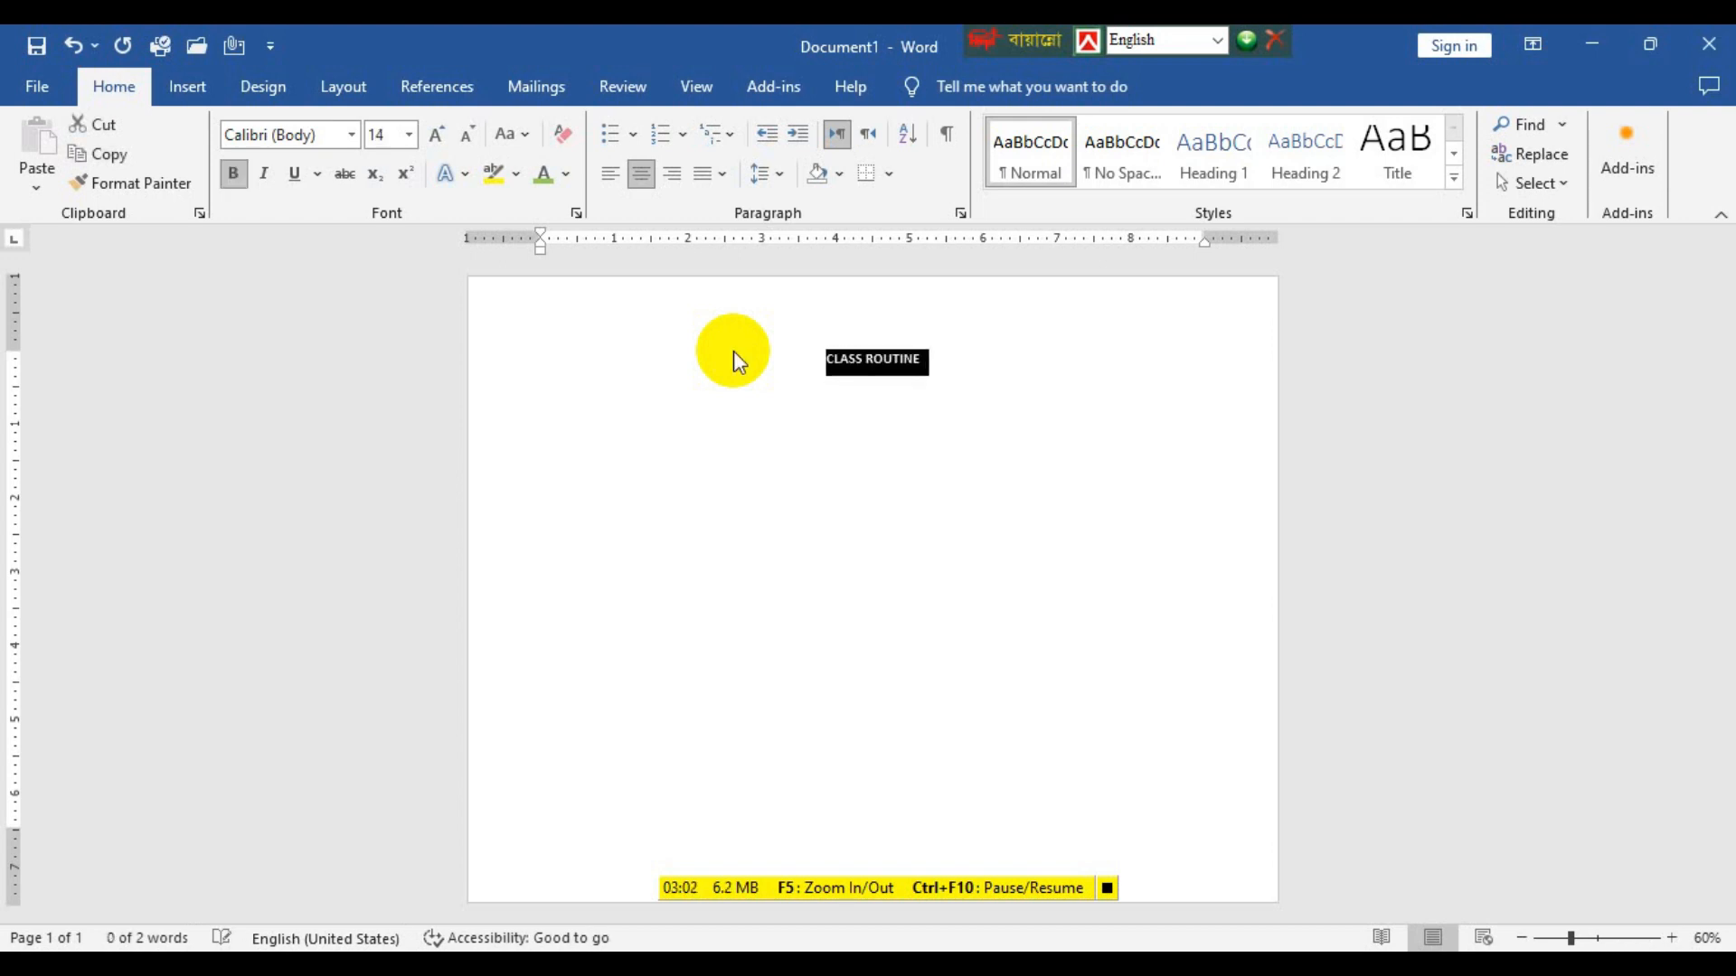
pyautogui.hotkey('ctrl', ']')
pyautogui.hotkey('ctrl', ']')
pyautogui.hotkey('ctrl', ']')
pyautogui.hotkey('ctrl', ']')
pyautogui.hotkey('ctrl', ']')
pyautogui.hotkey('ctrl', ']')
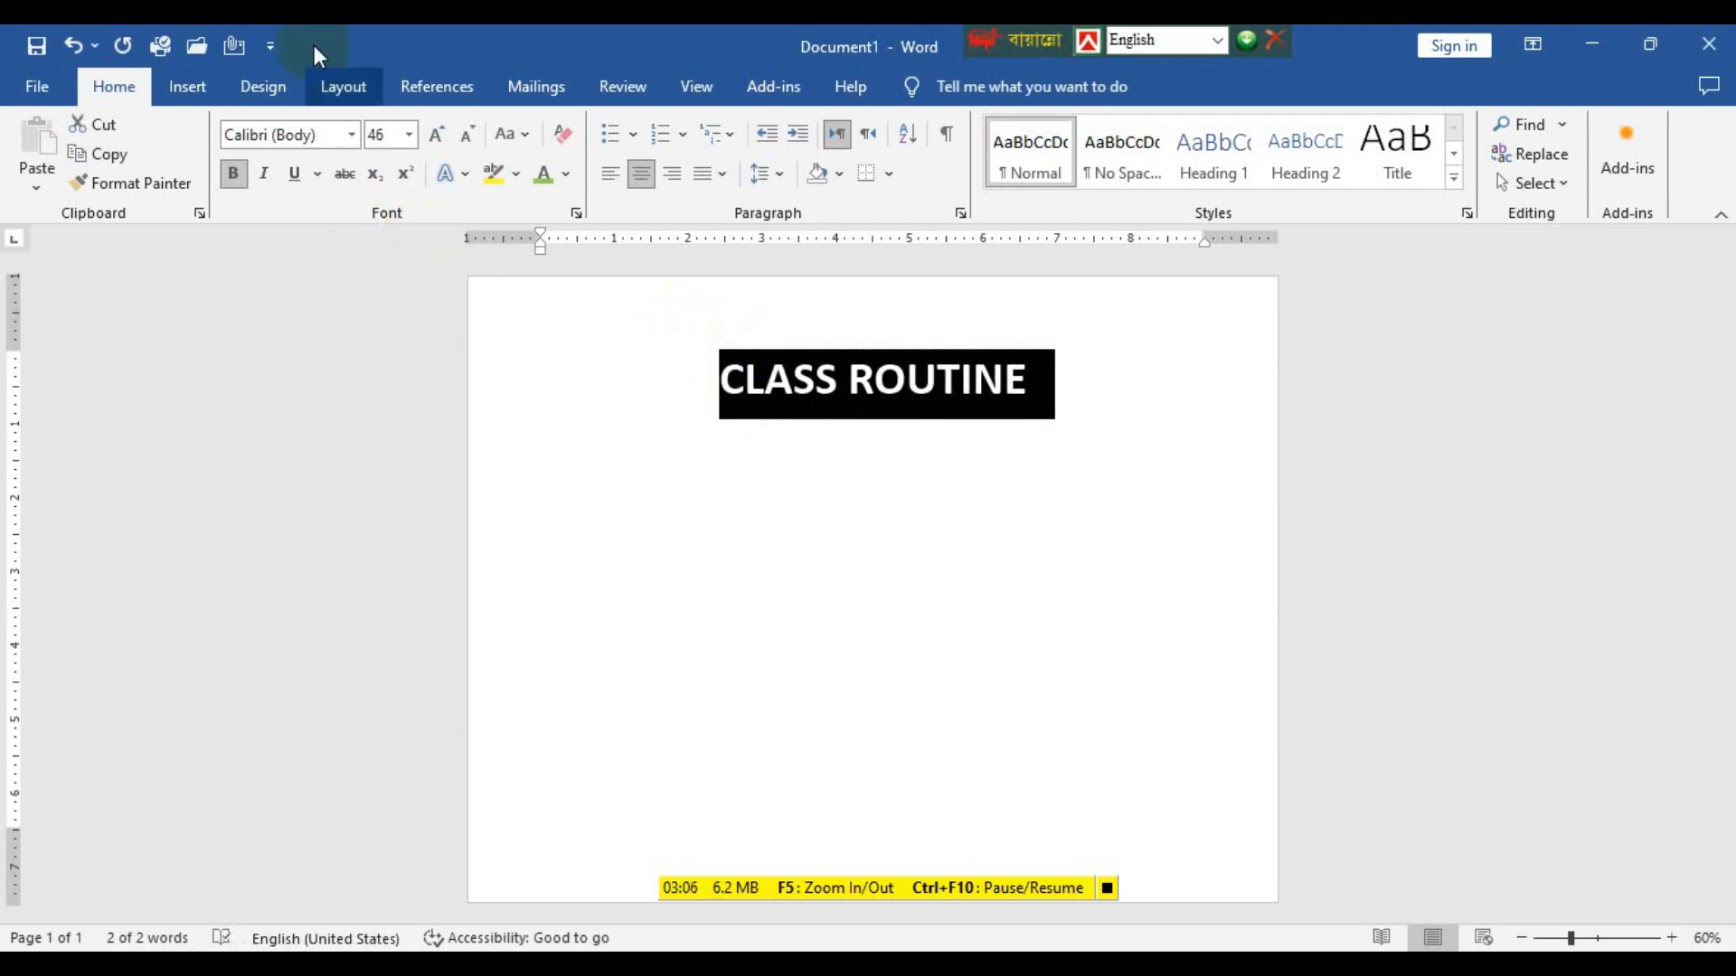
# Set the page margins to Narrow, 0.5" on all sides.
pyautogui.click(334, 83)
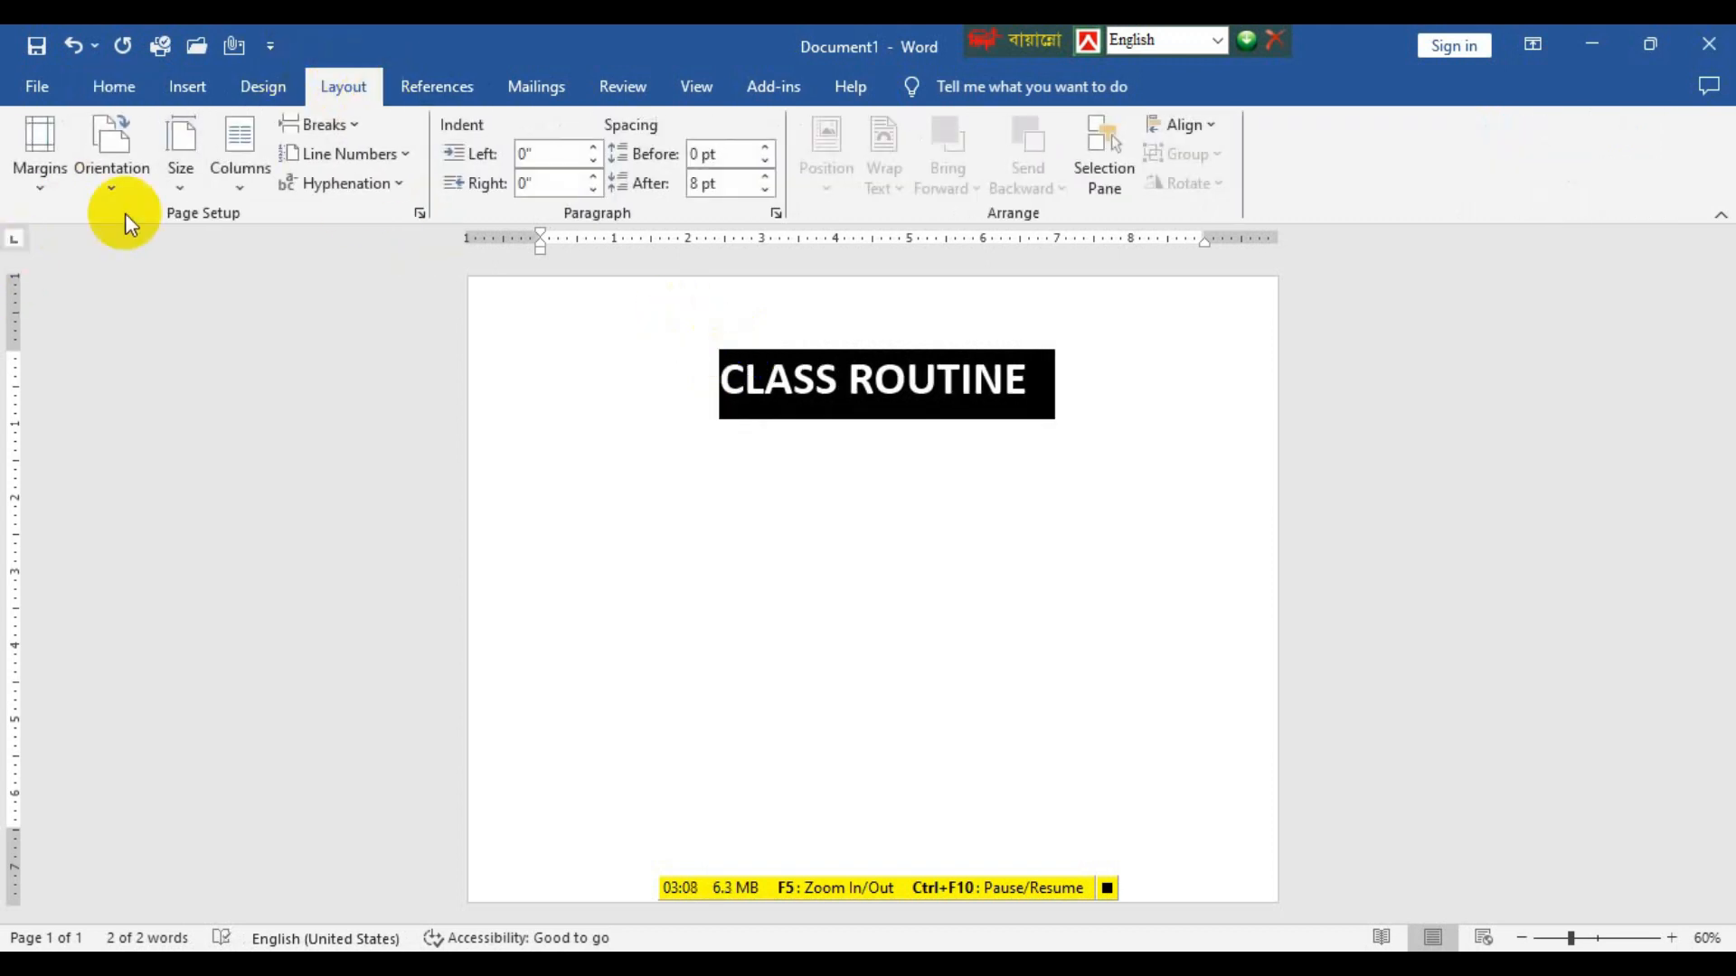
pyautogui.click(45, 189)
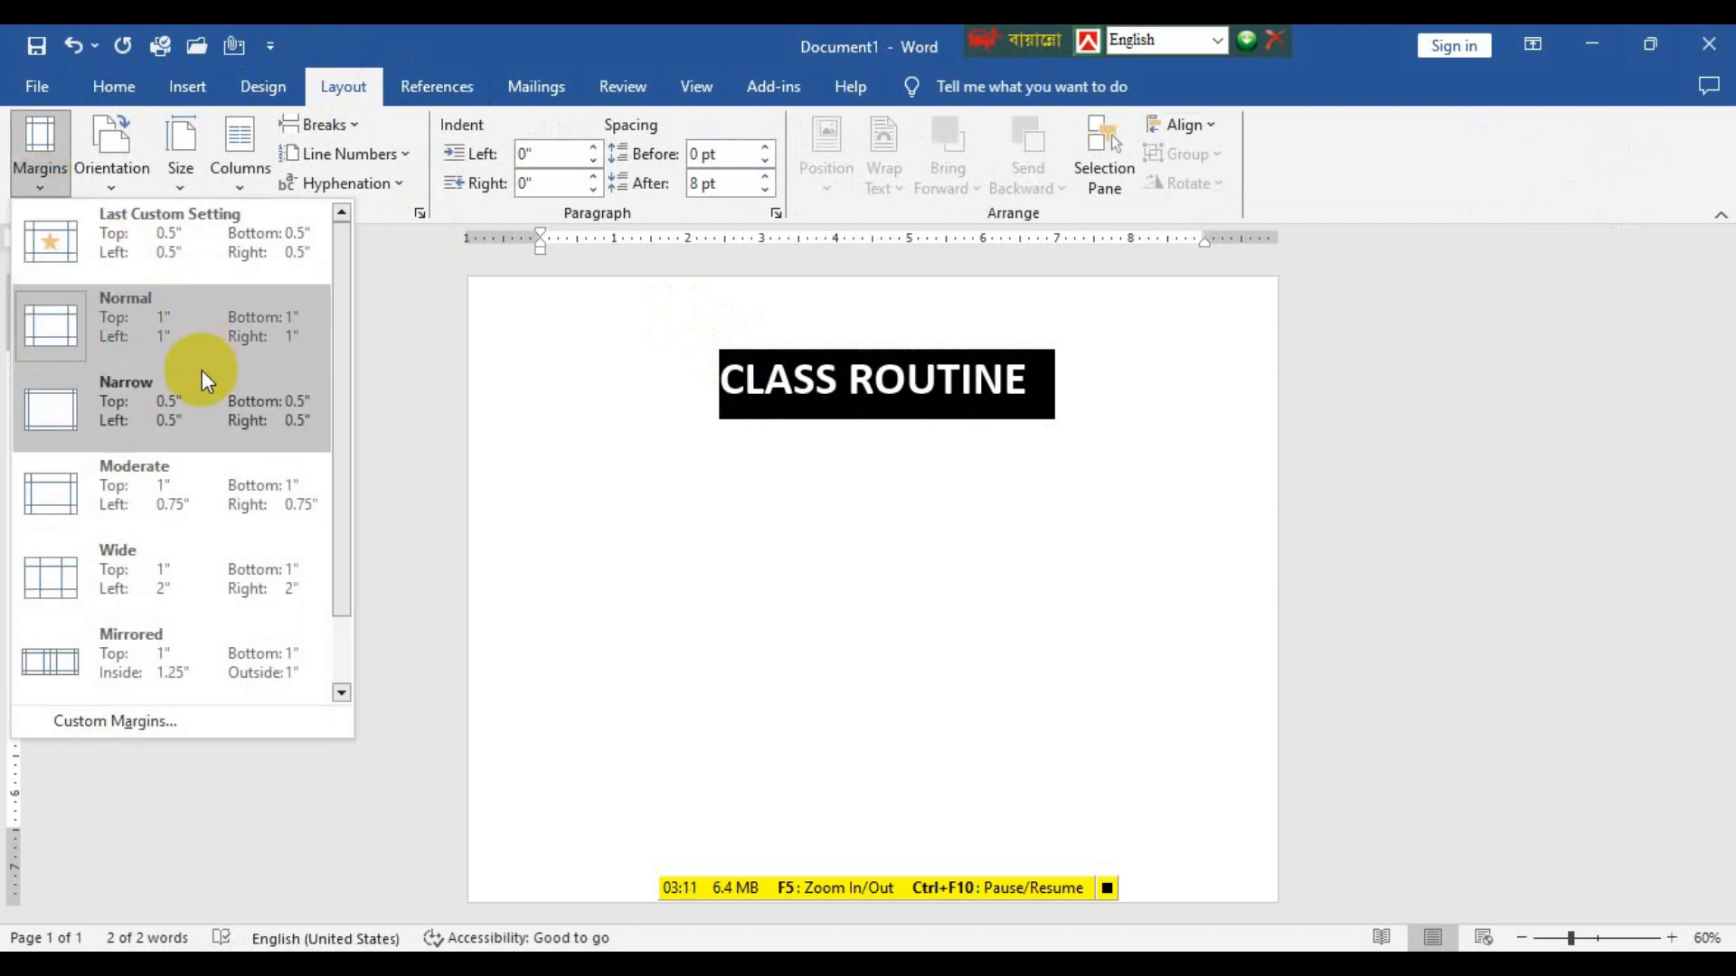
pyautogui.click(192, 409)
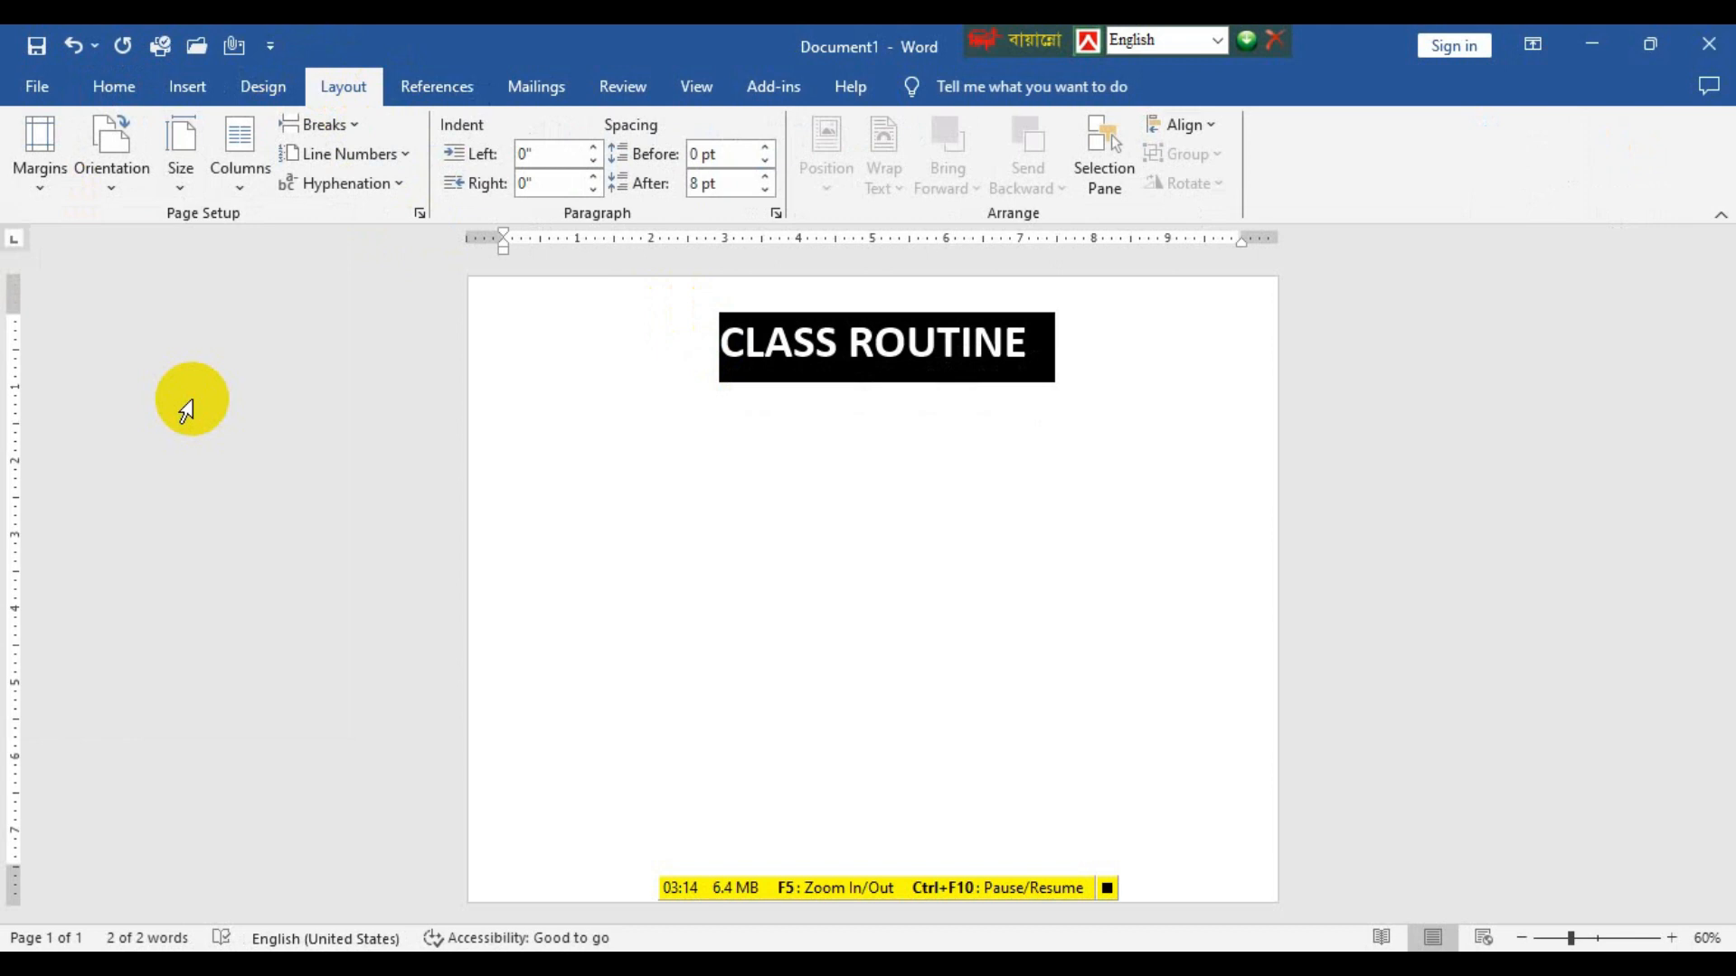
# Apply the text effect in the third row, second column of the gallery to the CLASS ROUTINE title.
pyautogui.click(1001, 320)
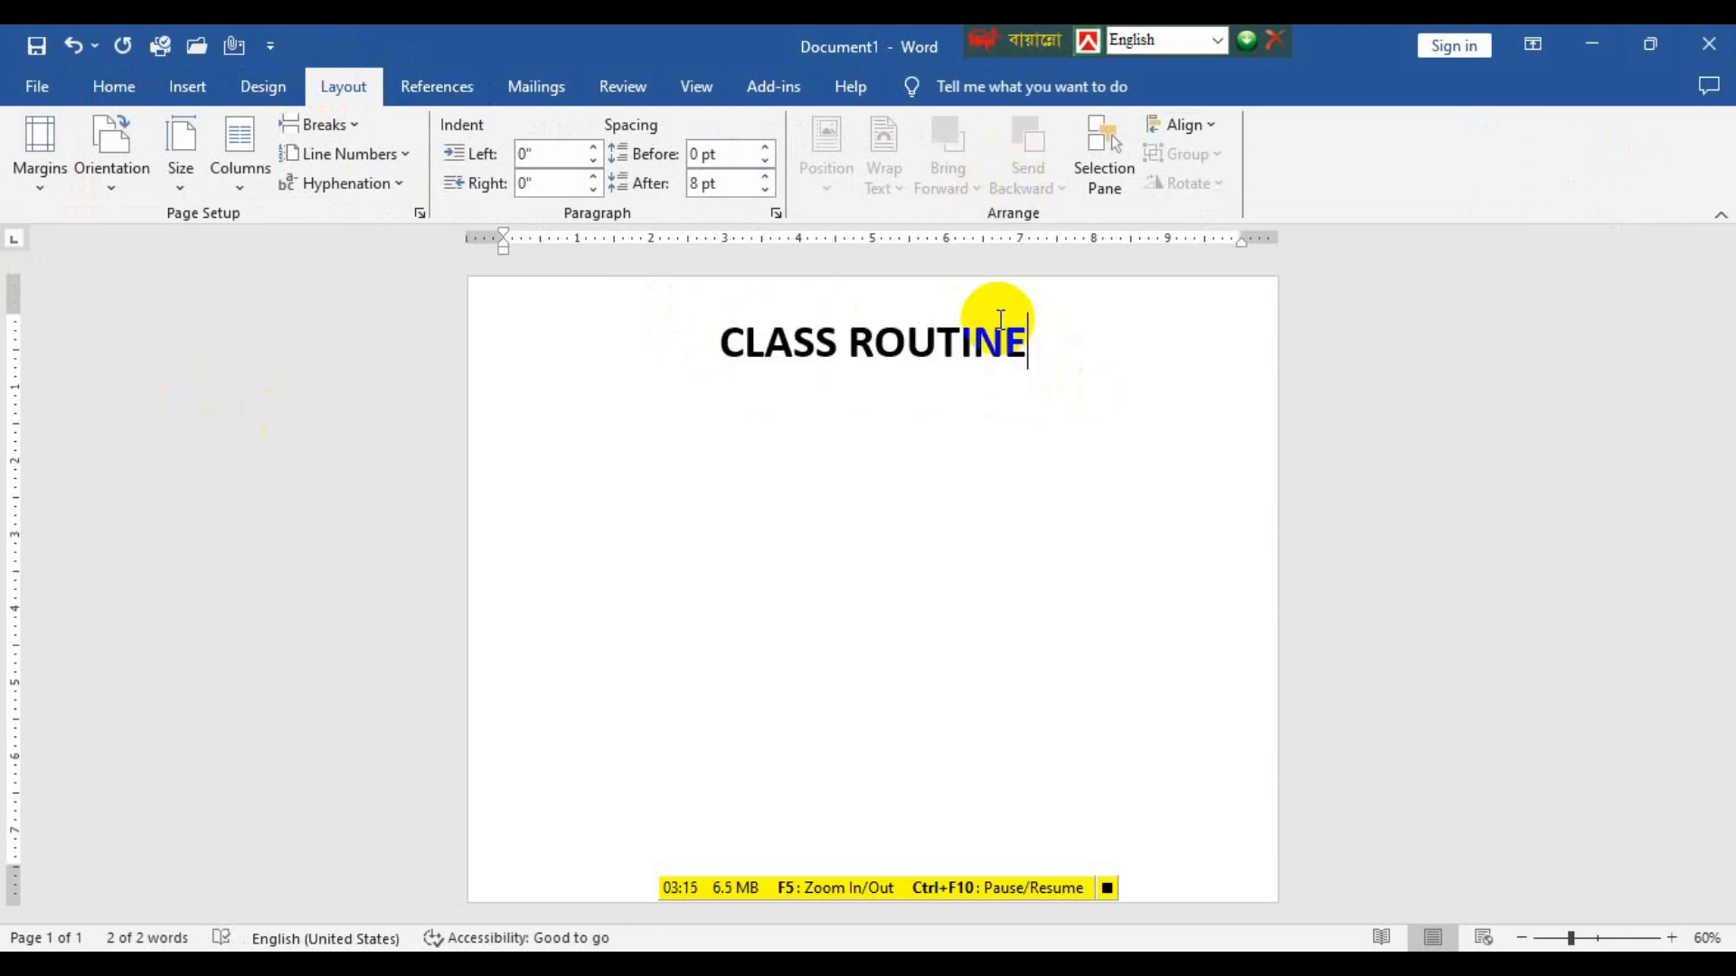
pyautogui.moveTo(1016, 333); pyautogui.dragTo(681, 337)
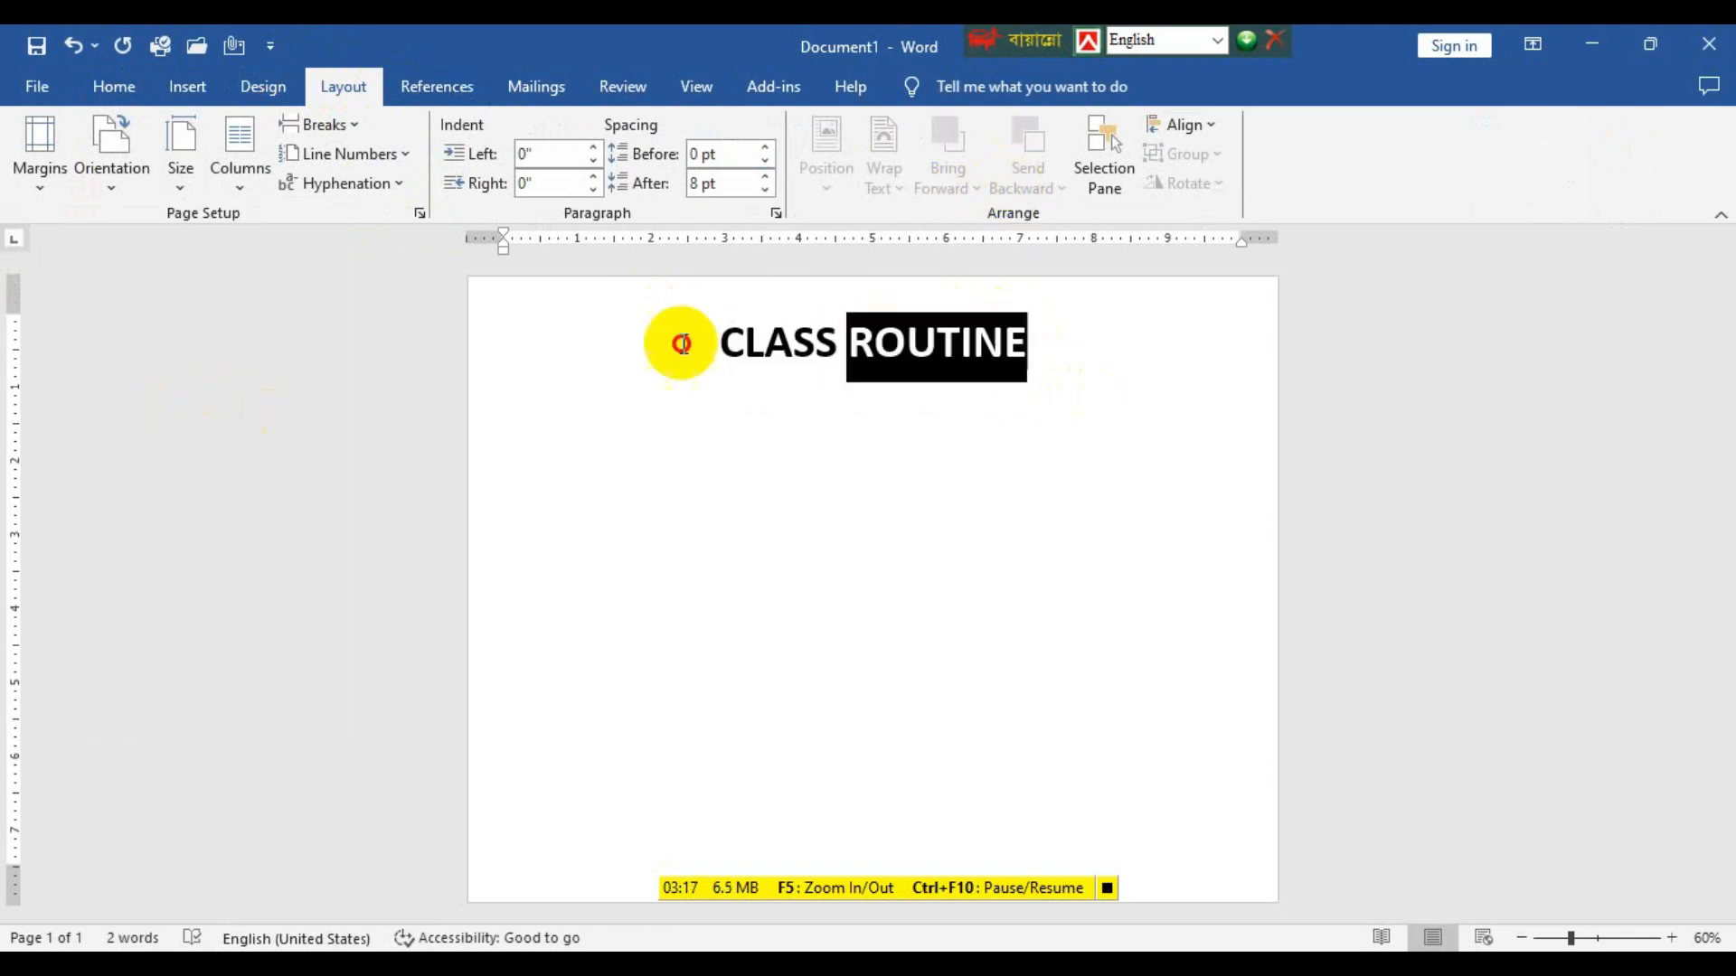
pyautogui.click(115, 86)
pyautogui.click(449, 173)
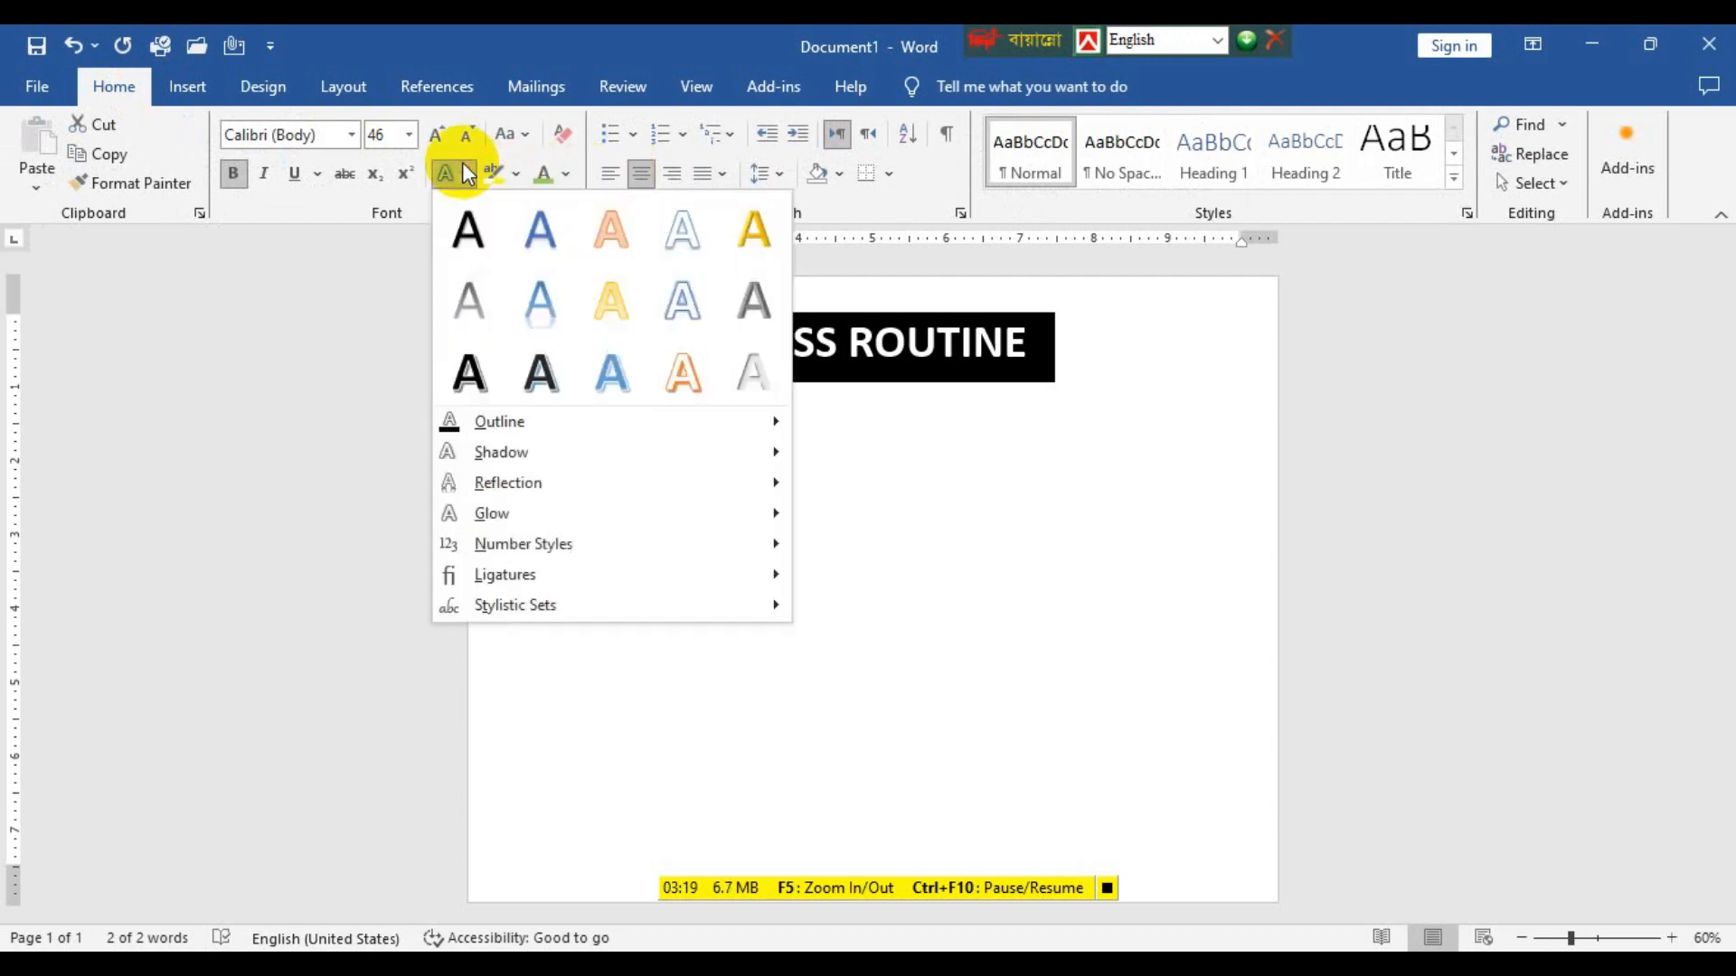
pyautogui.click(545, 383)
pyautogui.click(958, 491)
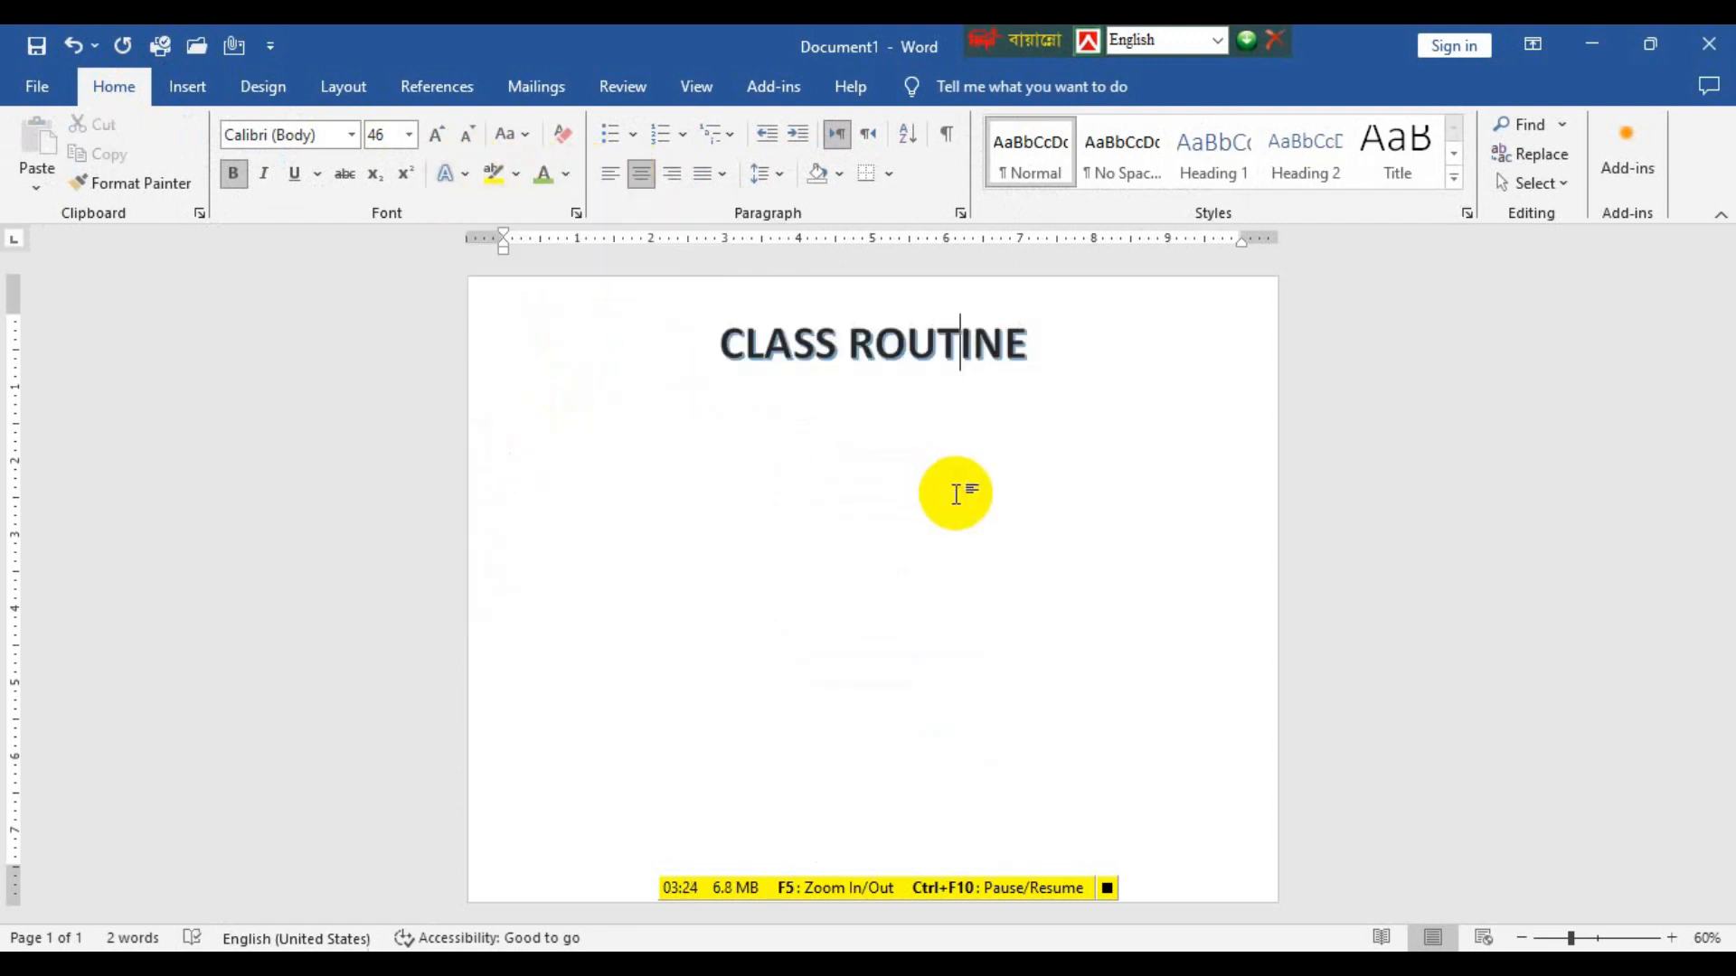
pyautogui.click(1027, 355)
pyautogui.moveTo(1027, 355); pyautogui.dragTo(709, 368)
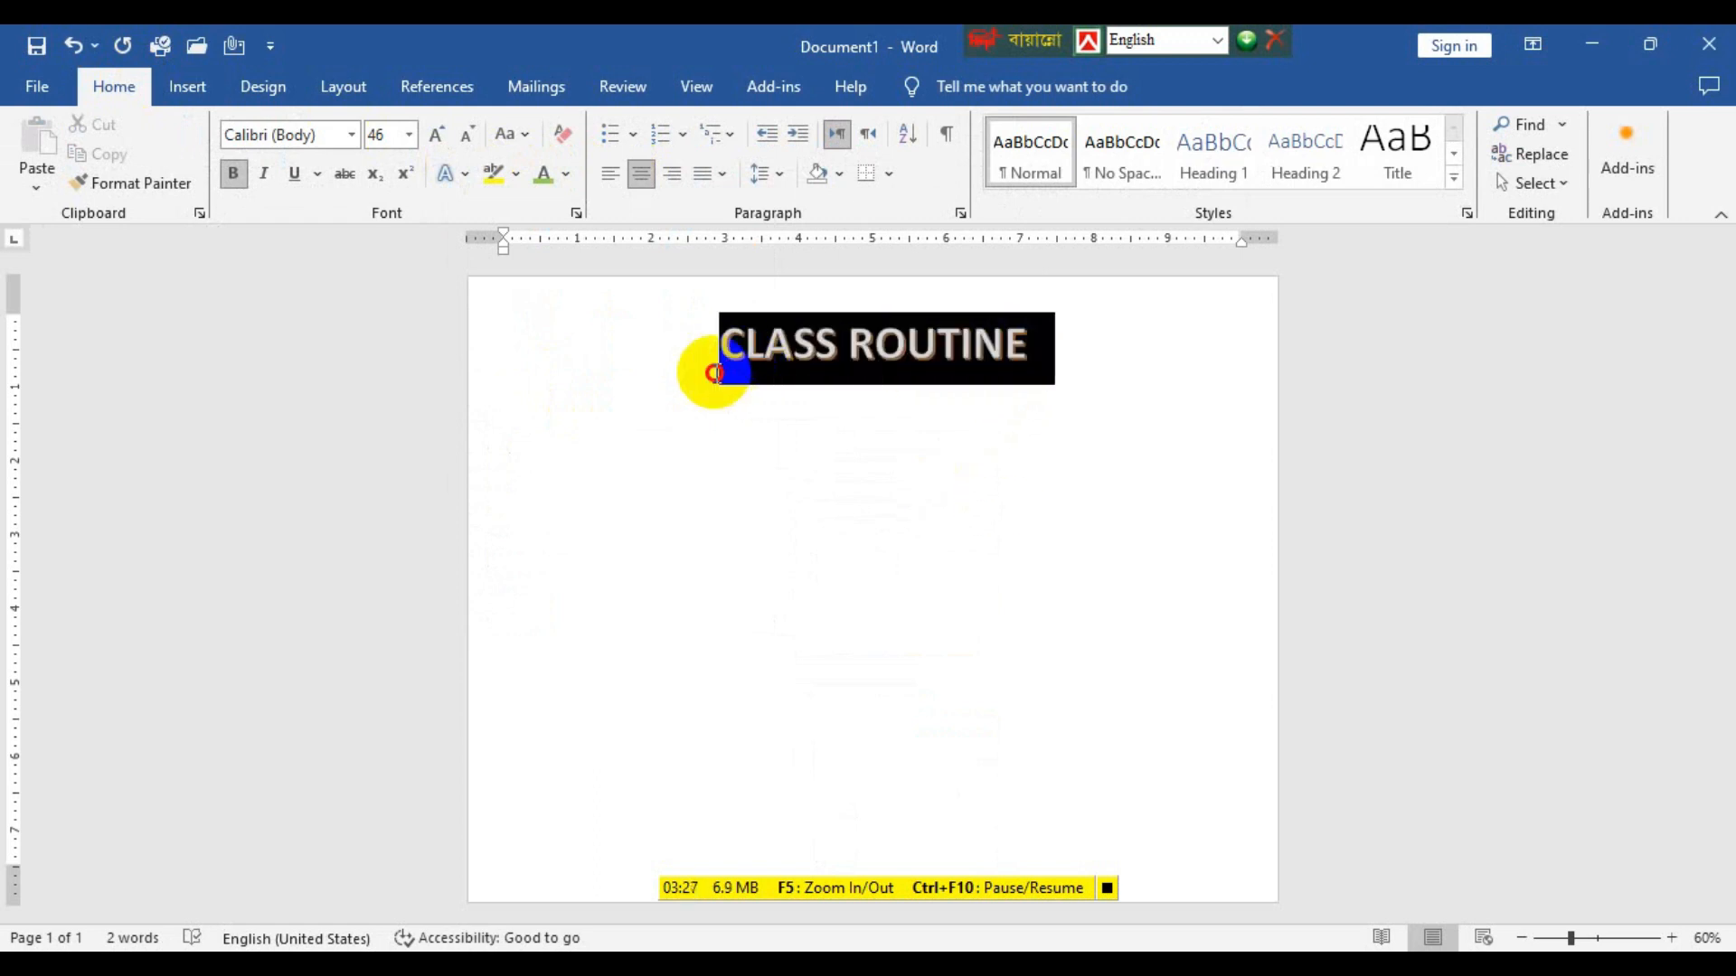
pyautogui.click(565, 174)
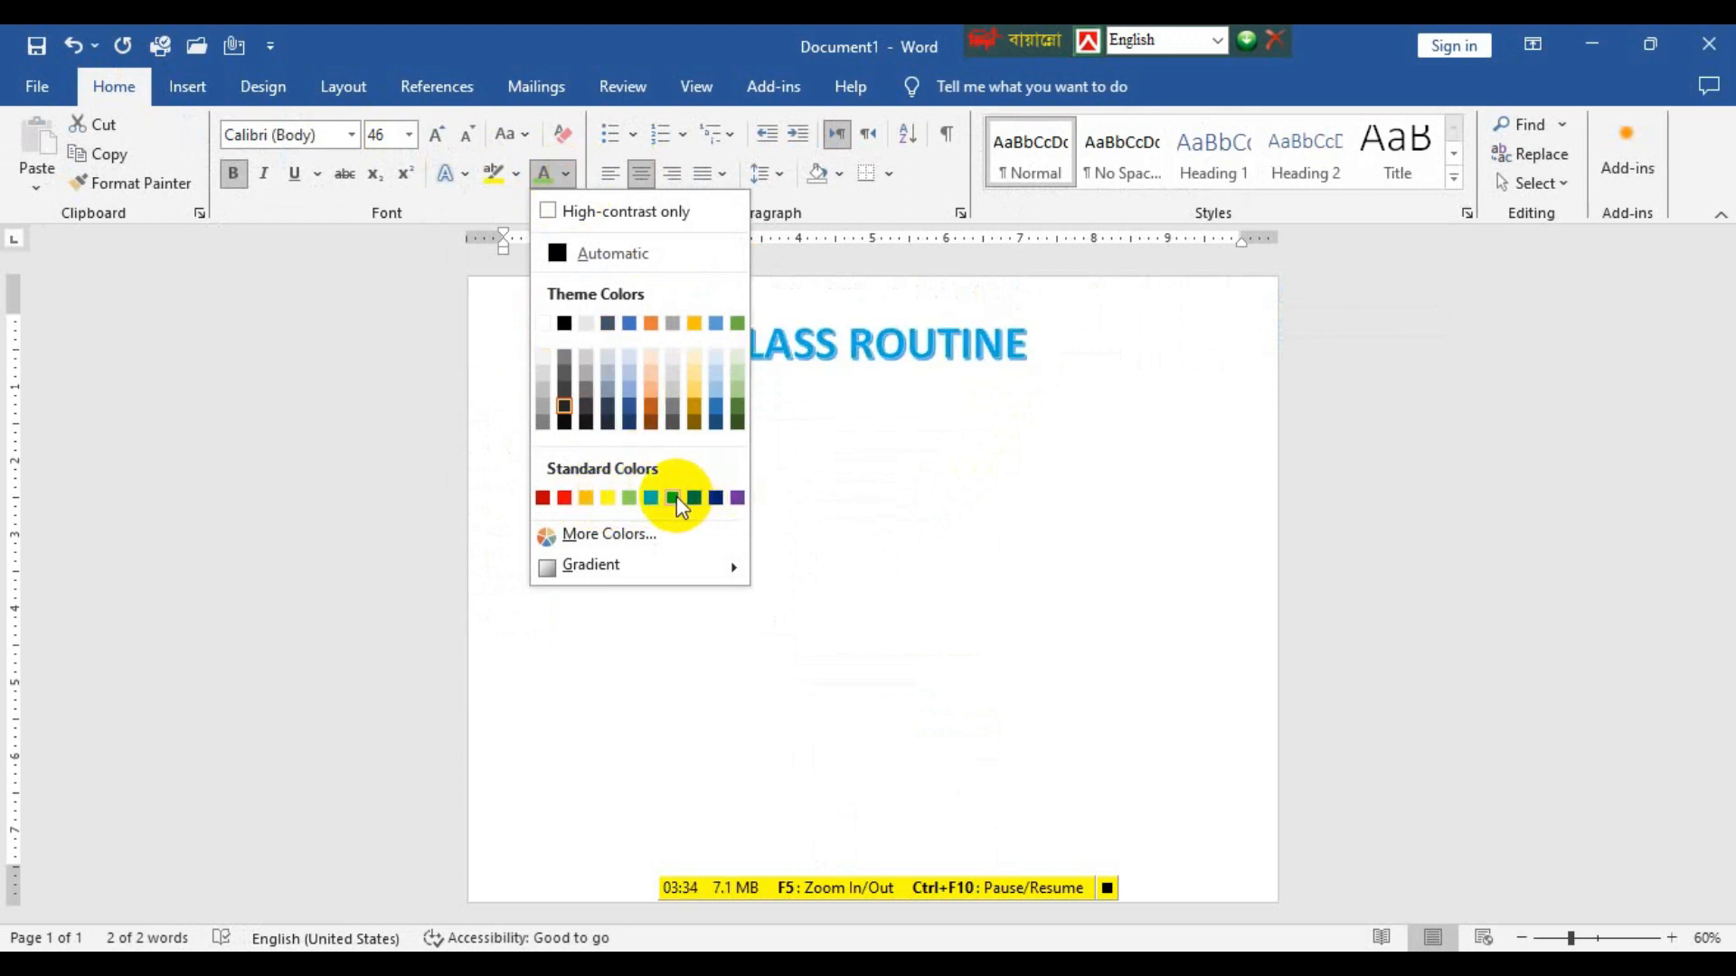
pyautogui.click(1136, 380)
pyautogui.click(902, 496)
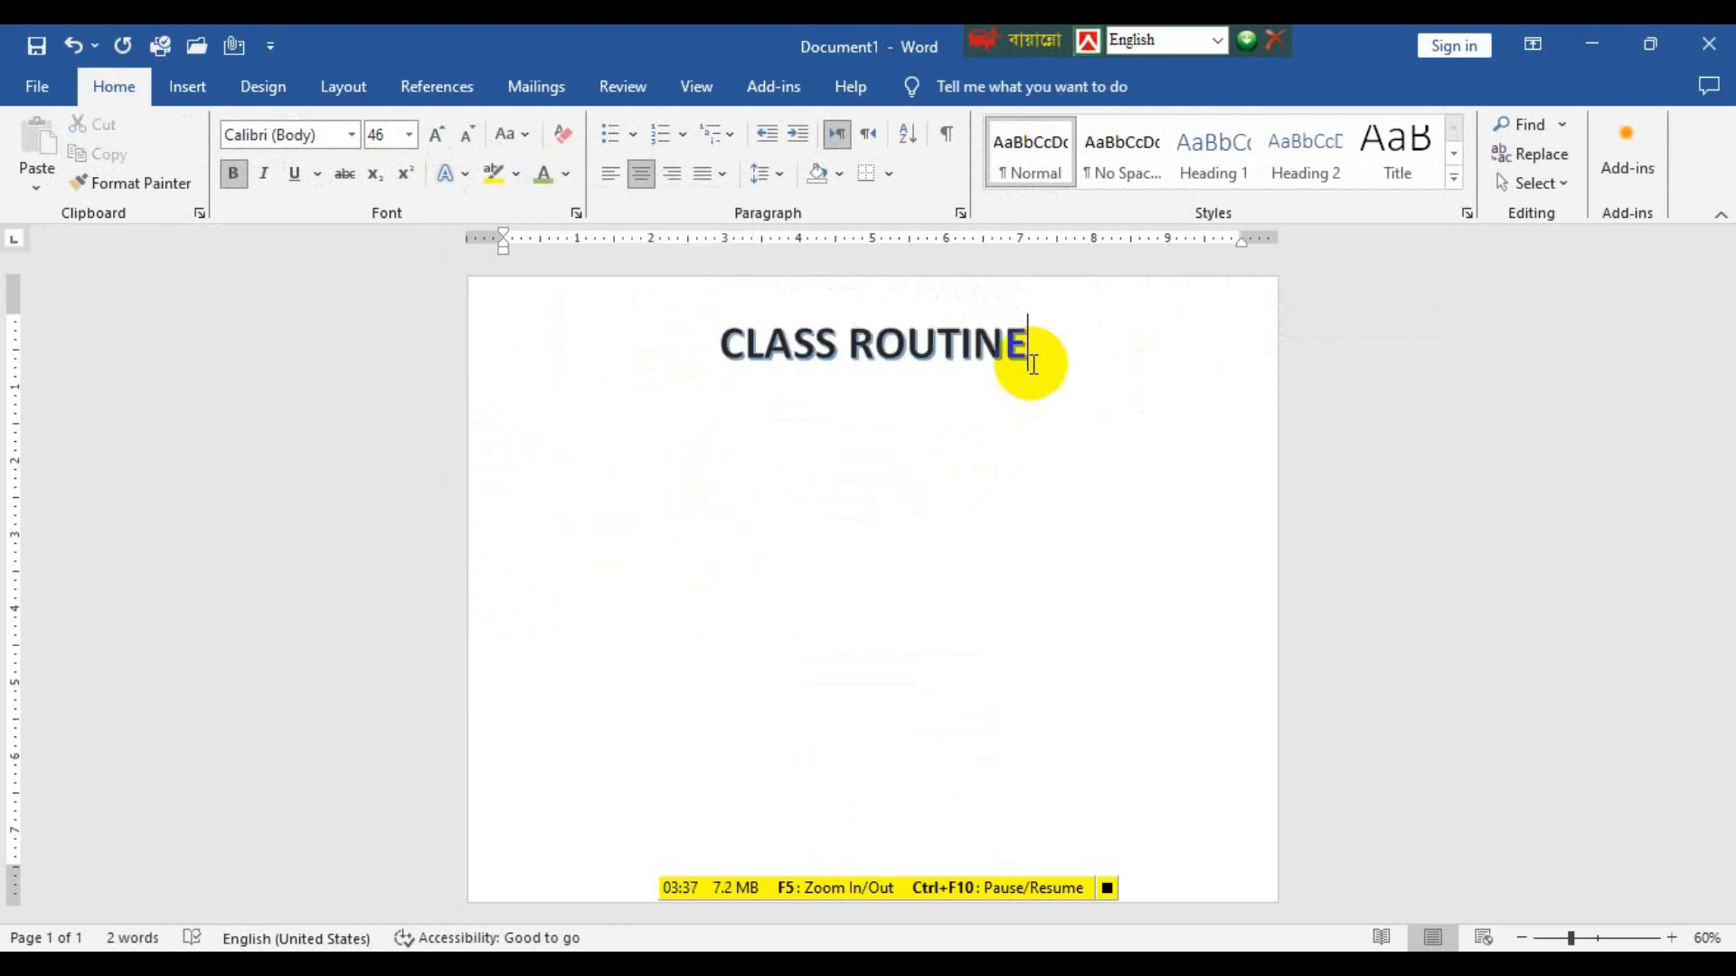
# Add blank lines below the CLASS ROUTINE title.
pyautogui.press('Return')
pyautogui.press('Return')
pyautogui.press('Return')
pyautogui.press('Return')
pyautogui.press('Return')
pyautogui.press('Return')
pyautogui.press('Return')
pyautogui.press('Return')
pyautogui.press('Return')
pyautogui.press('Return')
pyautogui.press('Return')
pyautogui.press('Return')
pyautogui.press('Return')
pyautogui.press('Return')
pyautogui.press('Return')
pyautogui.press('Return')
pyautogui.press('Return')
pyautogui.press('Return')
pyautogui.press('Return')
pyautogui.press('Return')
# Undo the blank lines, the text effect, the Narrow margins and the title's last size increase, back to 44 pt.
pyautogui.hotkey('ctrl', 'z')
pyautogui.hotkey('ctrl', 'z')
pyautogui.hotkey('ctrl', 'z')
pyautogui.hotkey('ctrl', 'z')
pyautogui.hotkey('ctrl', 'z')
pyautogui.hotkey('ctrl', 'z')
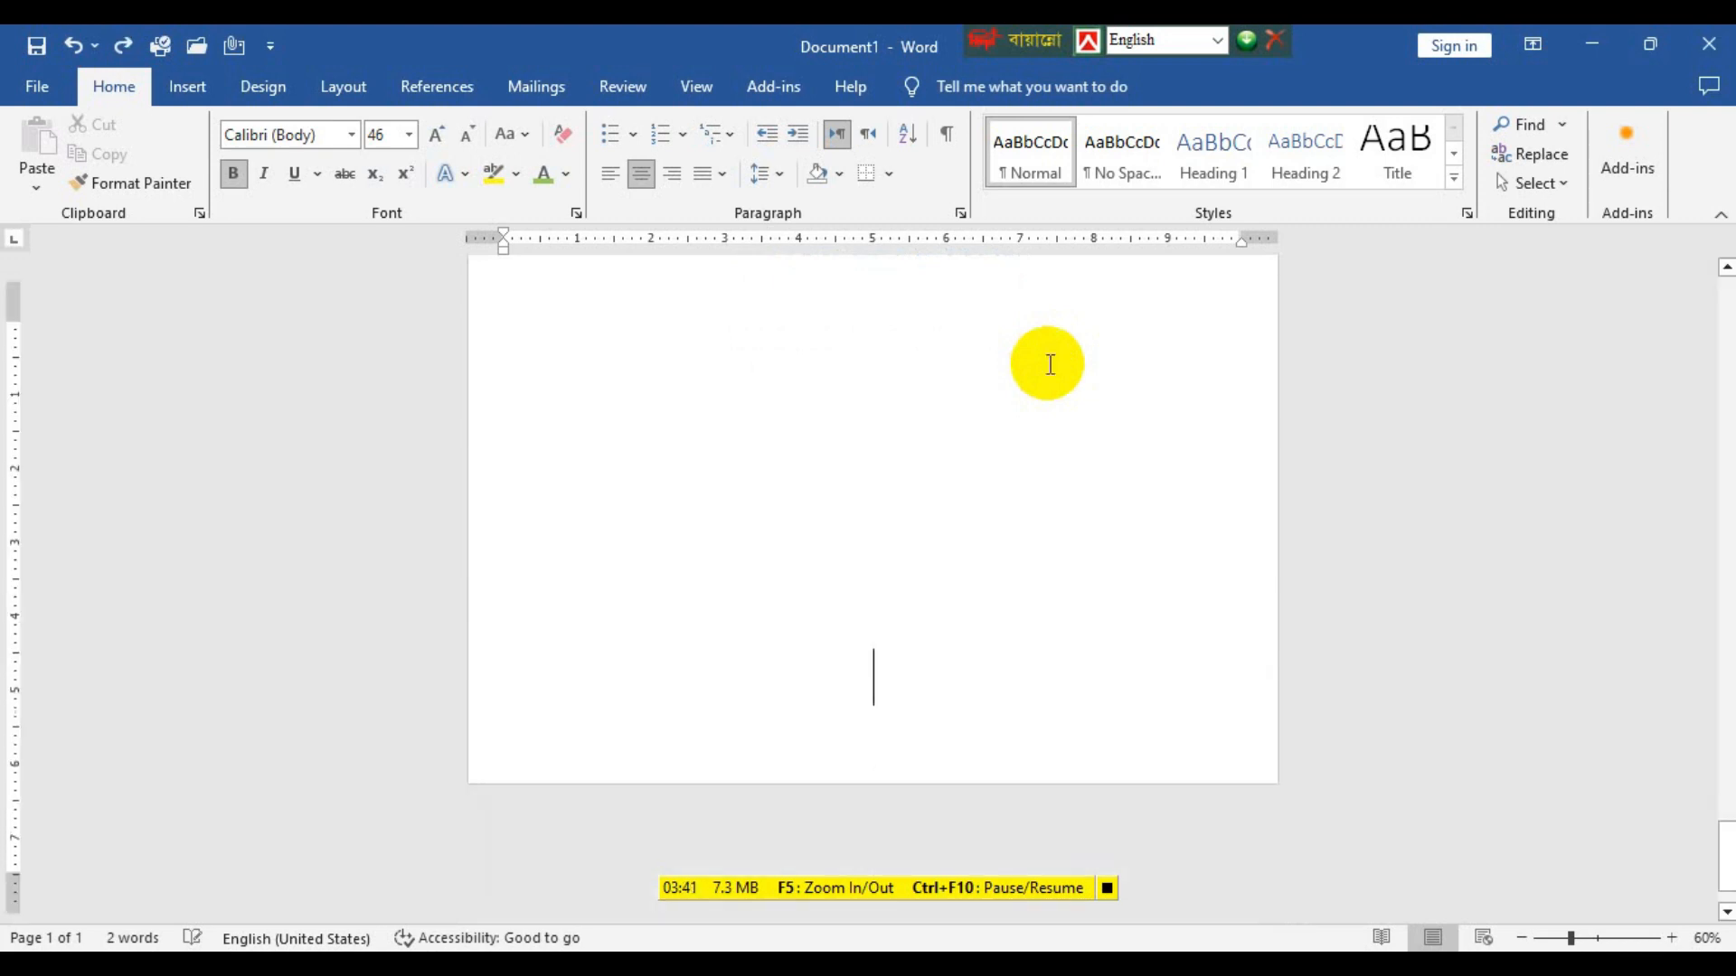
pyautogui.hotkey('ctrl', 'z')
pyautogui.hotkey('ctrl', 'z')
pyautogui.hotkey('ctrl', 'z')
pyautogui.hotkey('ctrl', 'z')
pyautogui.hotkey('ctrl', 'z')
pyautogui.hotkey('ctrl', 'z')
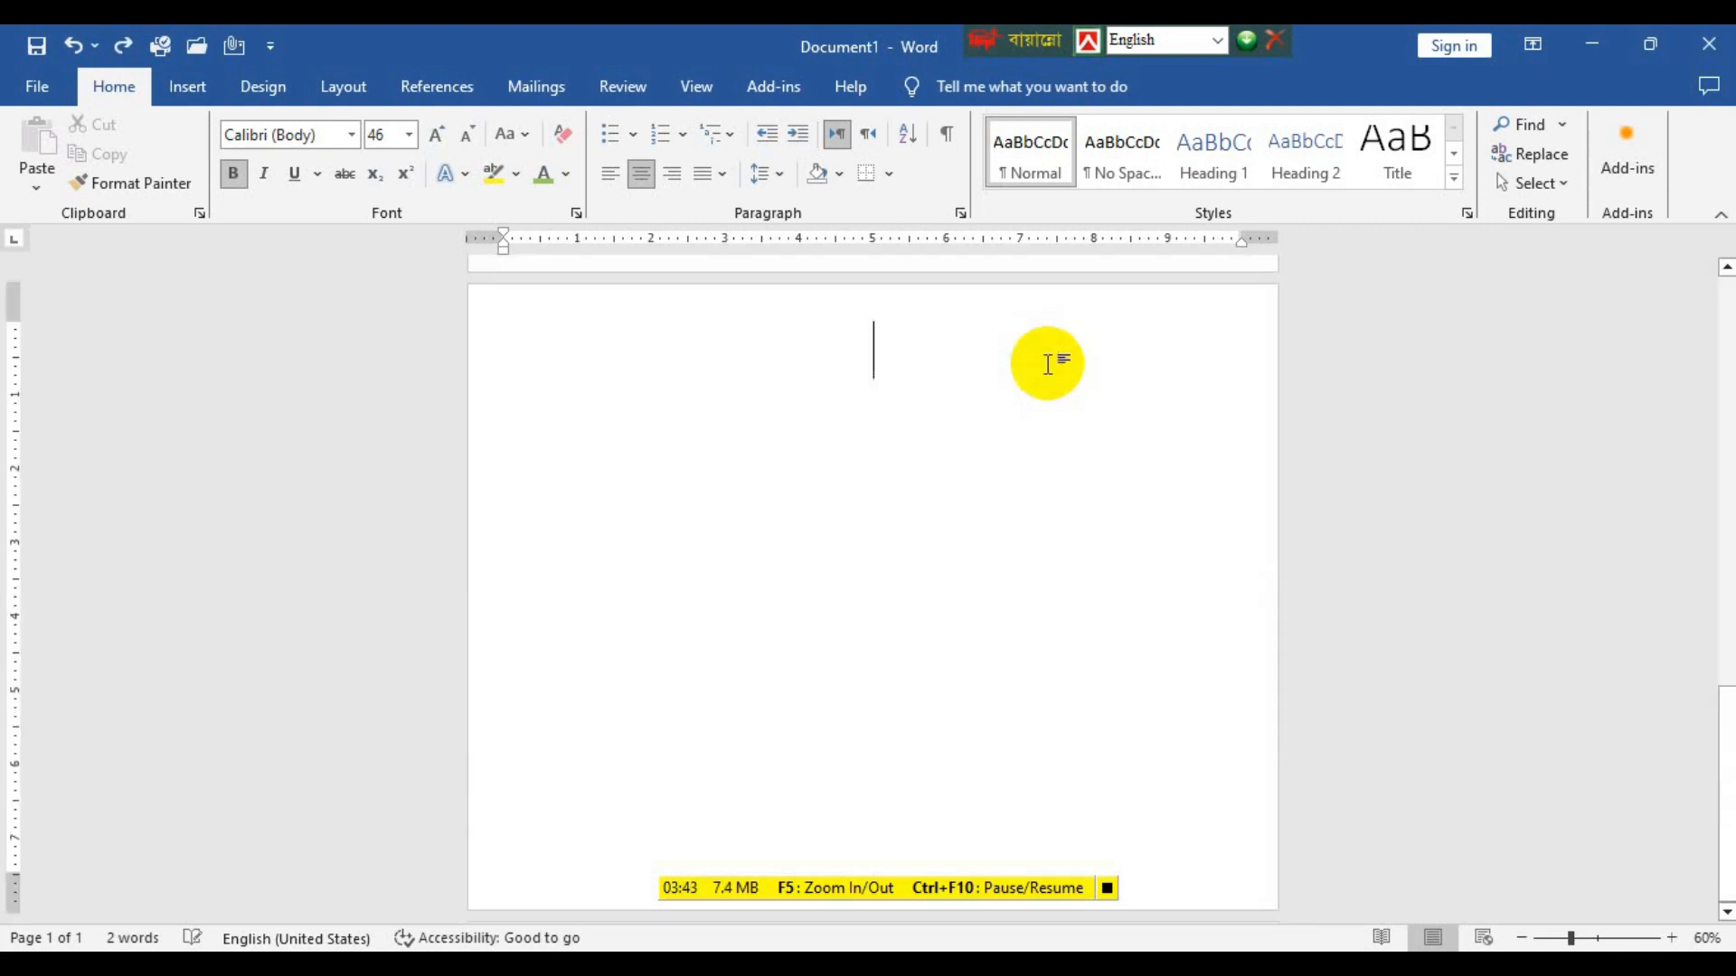
pyautogui.hotkey('ctrl', 'z')
pyautogui.hotkey('ctrl', 'z')
pyautogui.hotkey('ctrl', 'z')
pyautogui.hotkey('ctrl', 'z')
pyautogui.hotkey('ctrl', 'z')
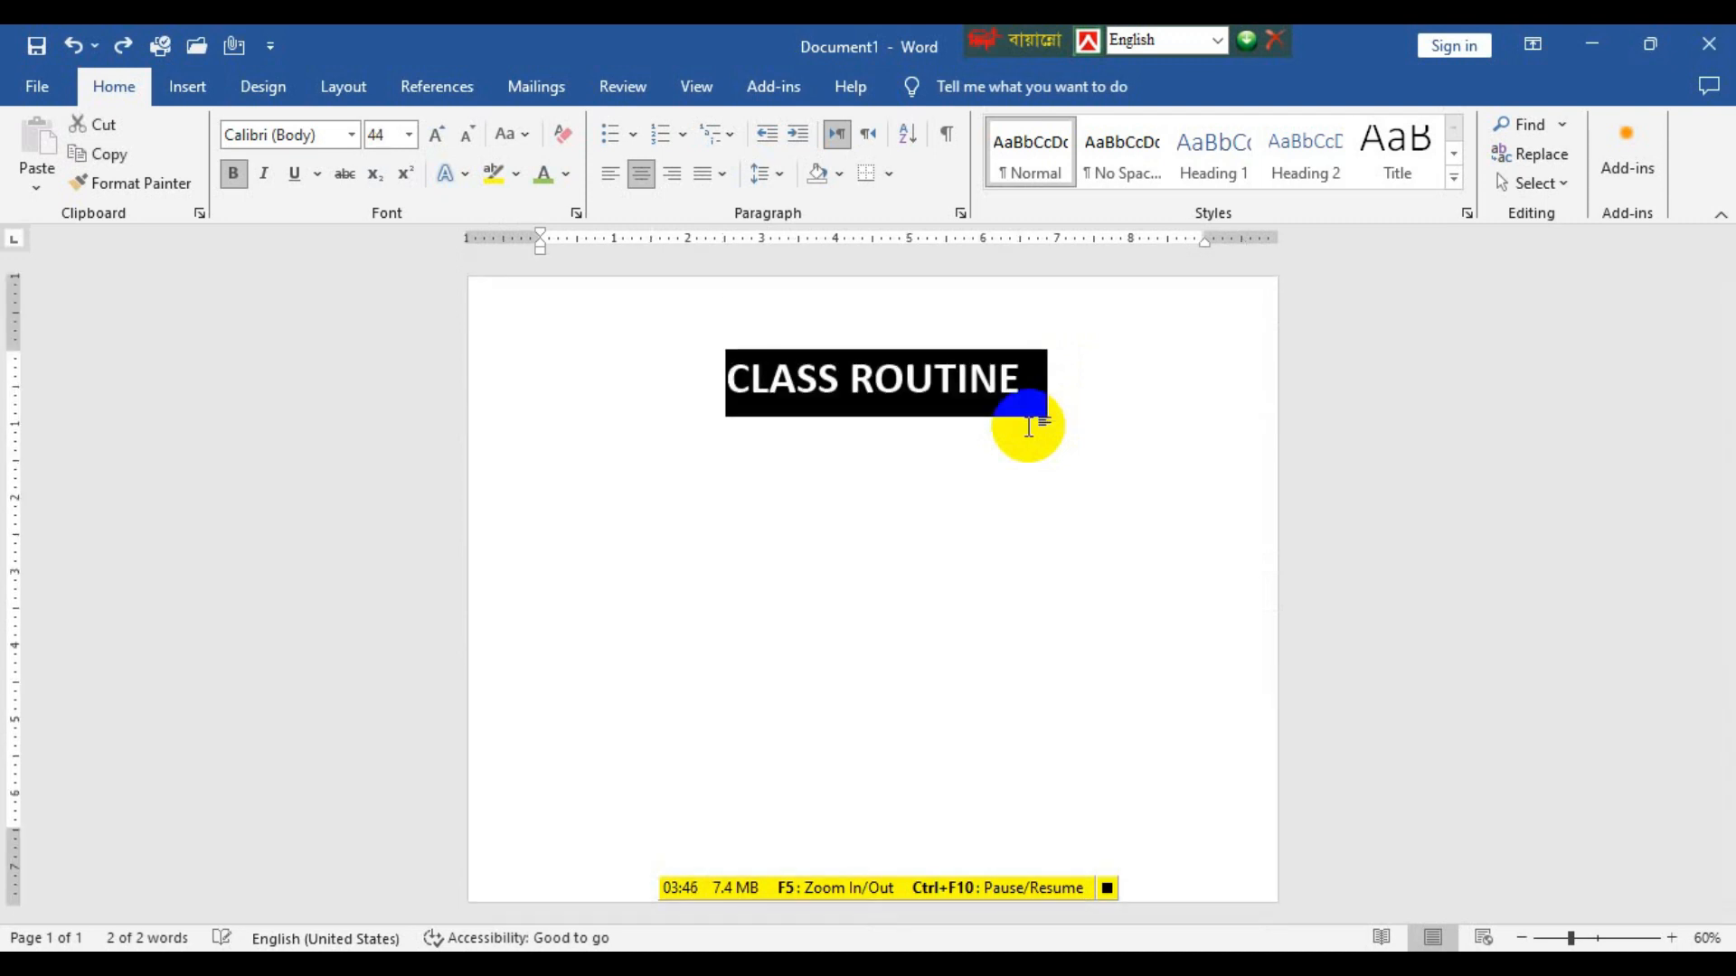
# Reapply the third-row, second-column text effect to the 44 pt CLASS ROUTINE title.
pyautogui.click(1043, 411)
pyautogui.moveTo(1028, 368); pyautogui.dragTo(688, 371)
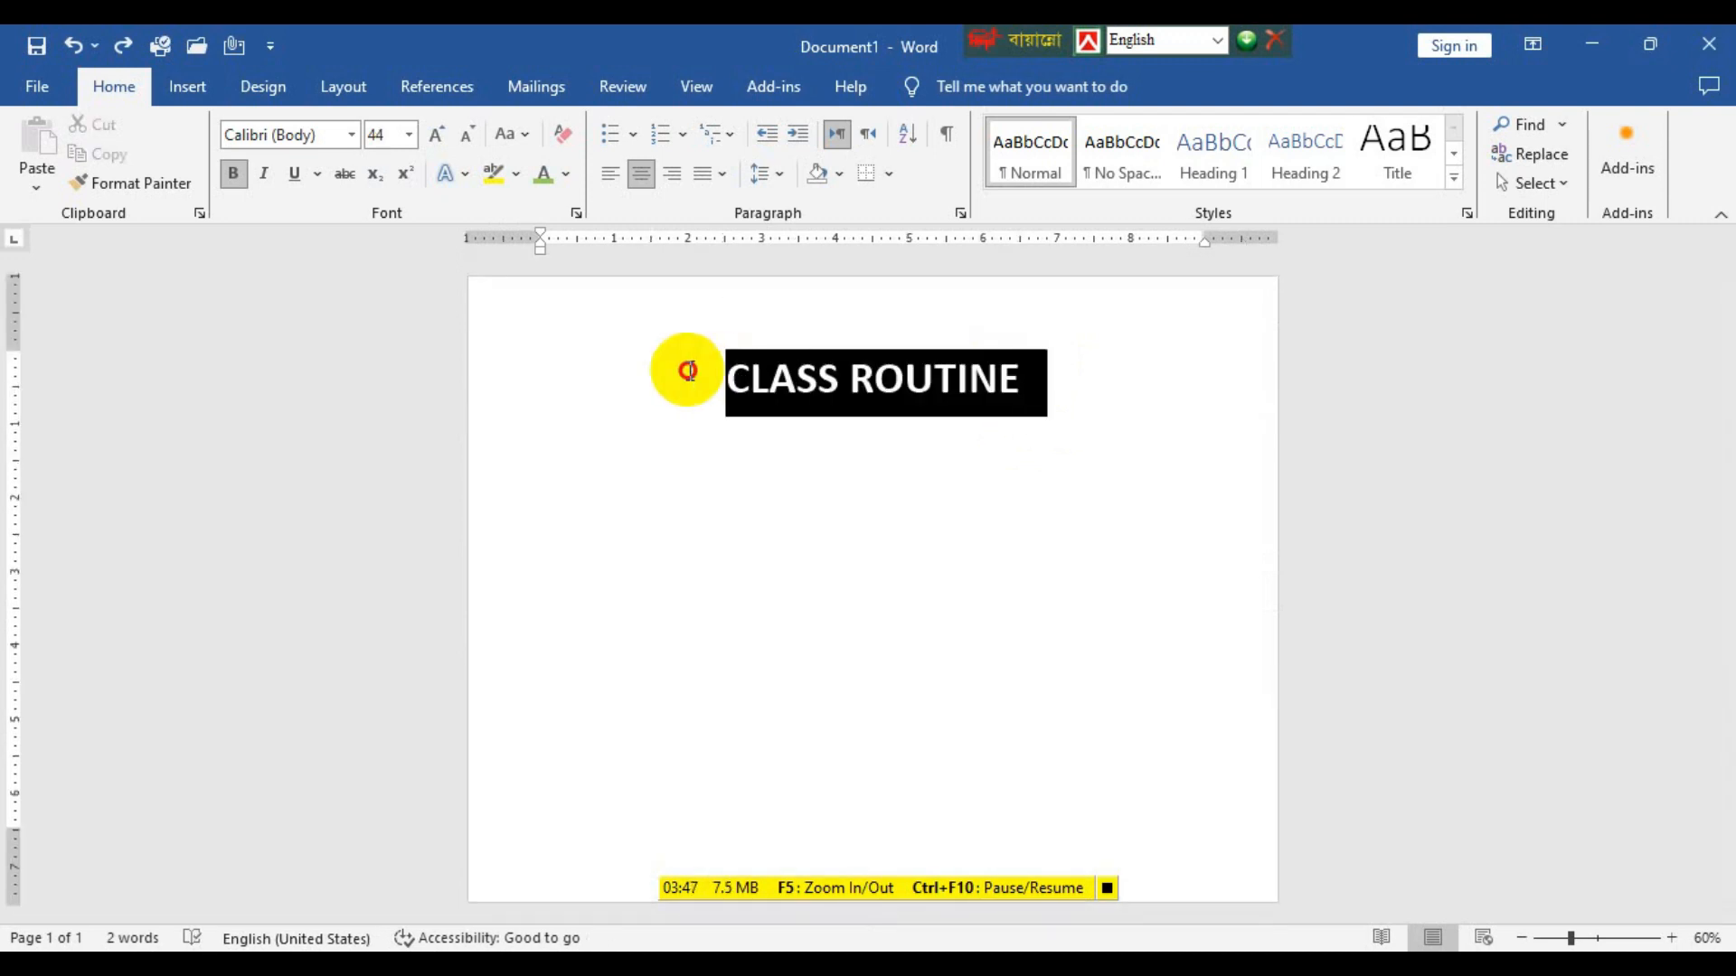
pyautogui.click(450, 173)
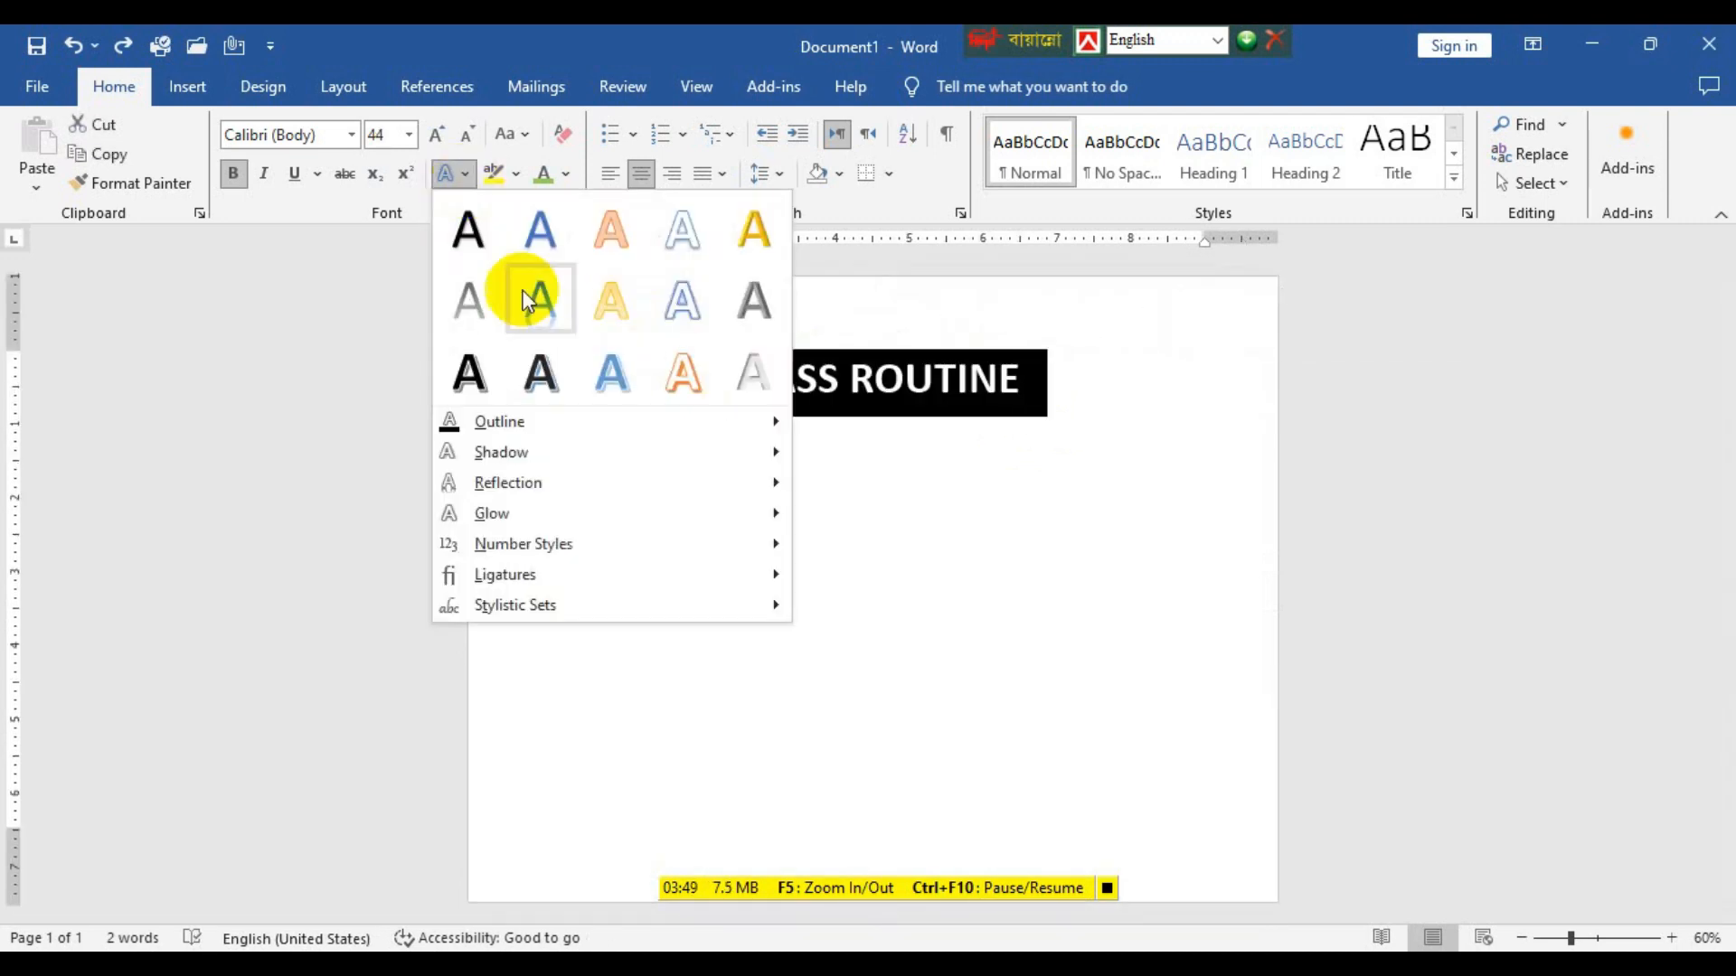
pyautogui.click(543, 379)
pyautogui.click(1056, 399)
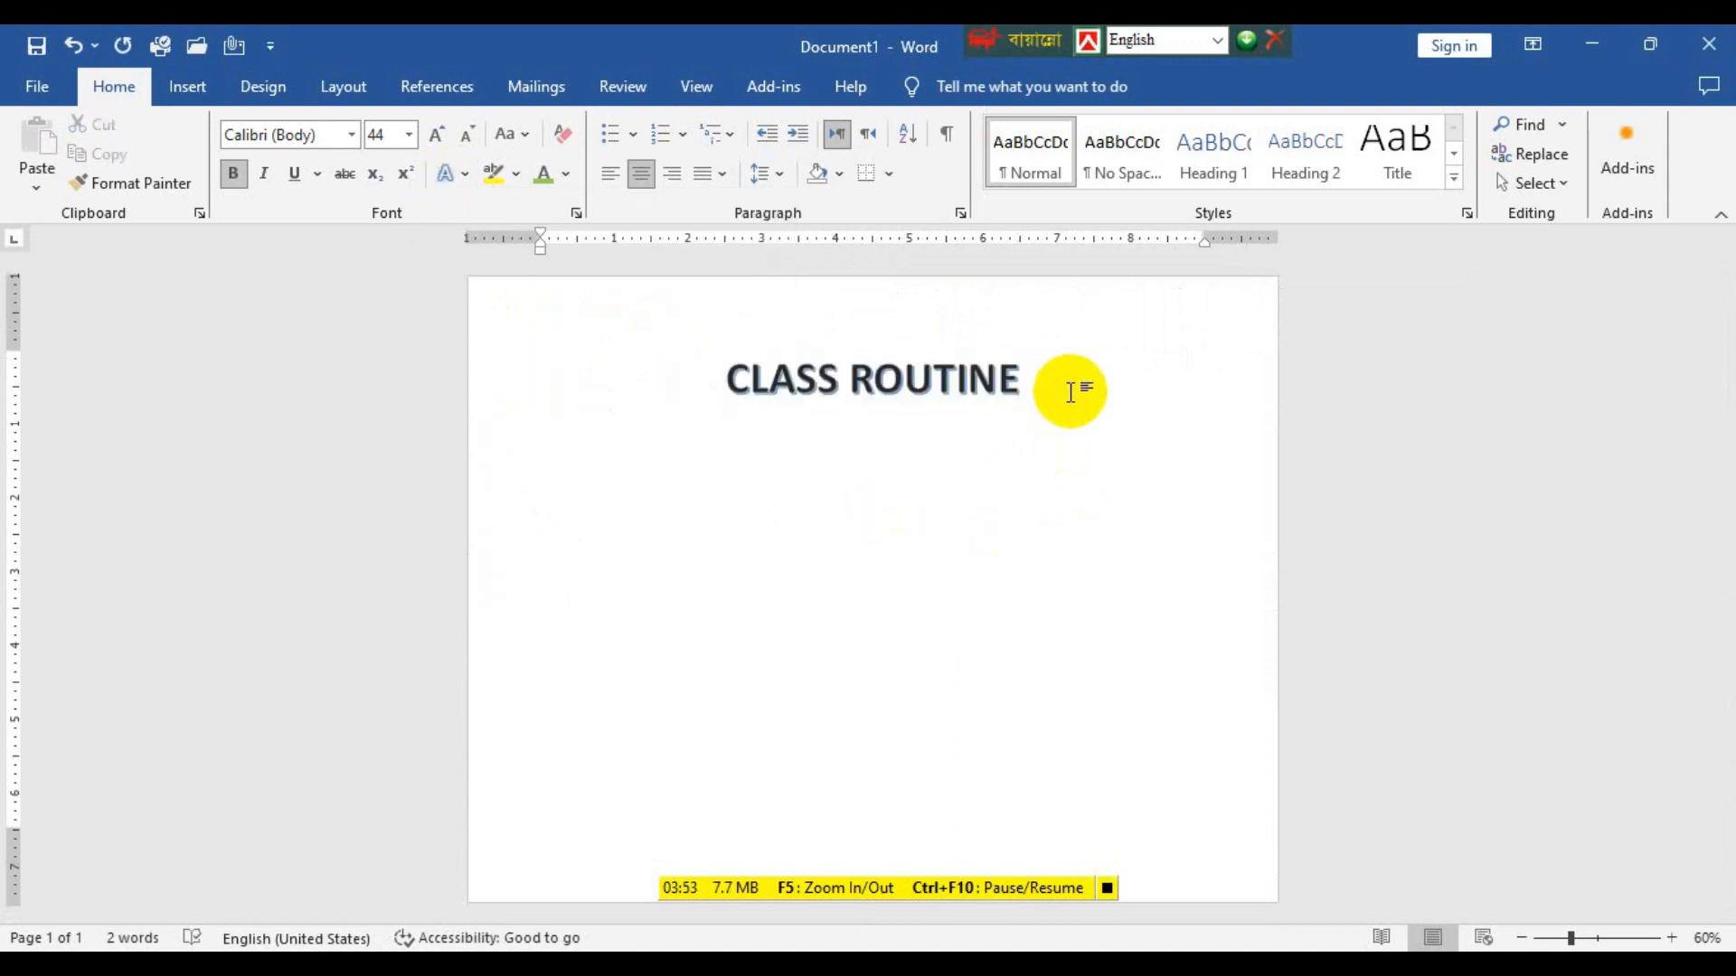
# Start a line with cleared character formatting below the title and insert a table with 6 columns and 5 rows there.
pyautogui.press('Return')
pyautogui.hotkey('ctrl', 'space')
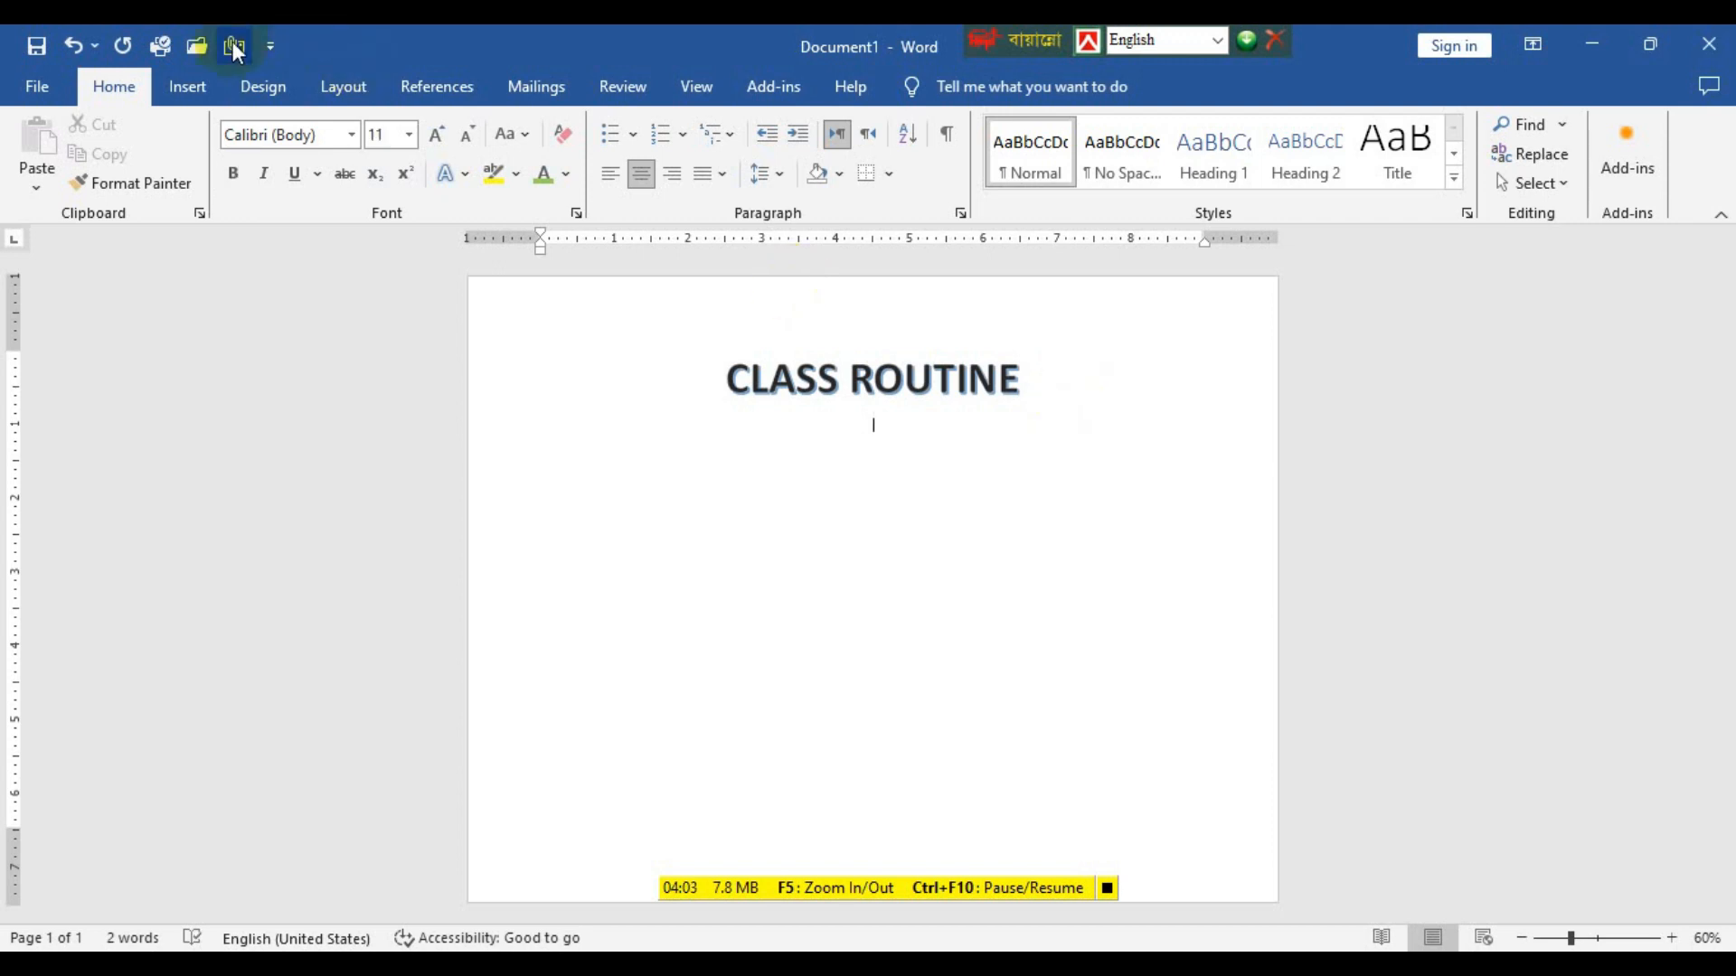
pyautogui.click(185, 95)
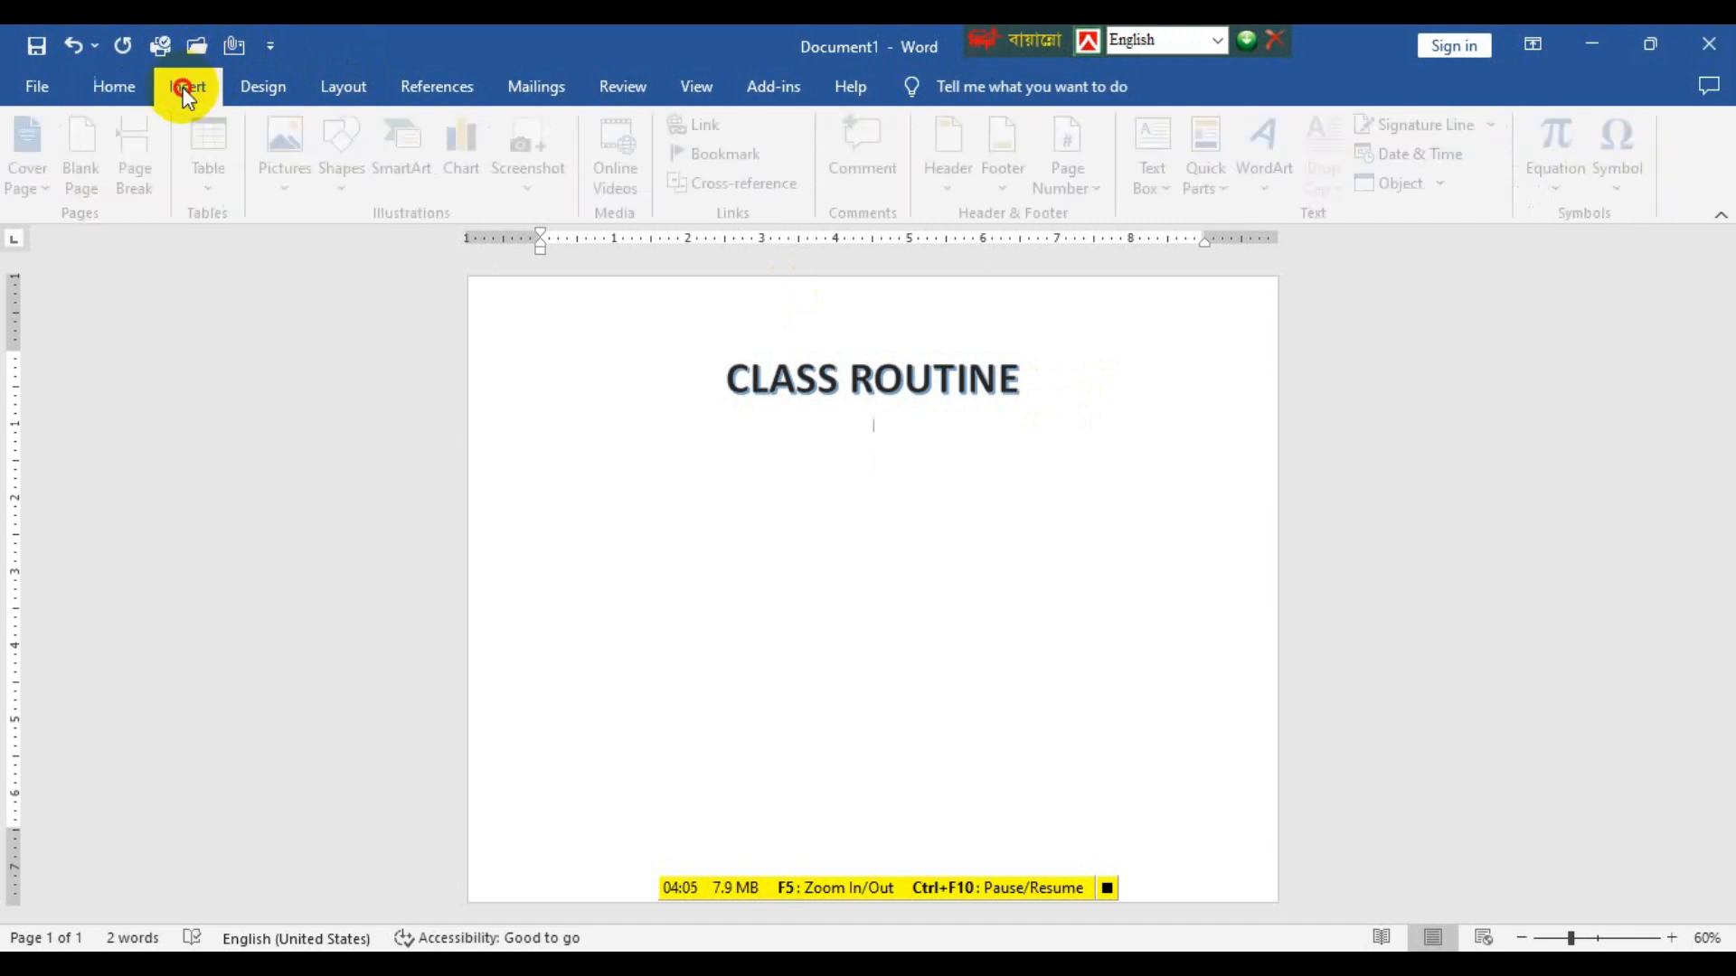
pyautogui.click(223, 192)
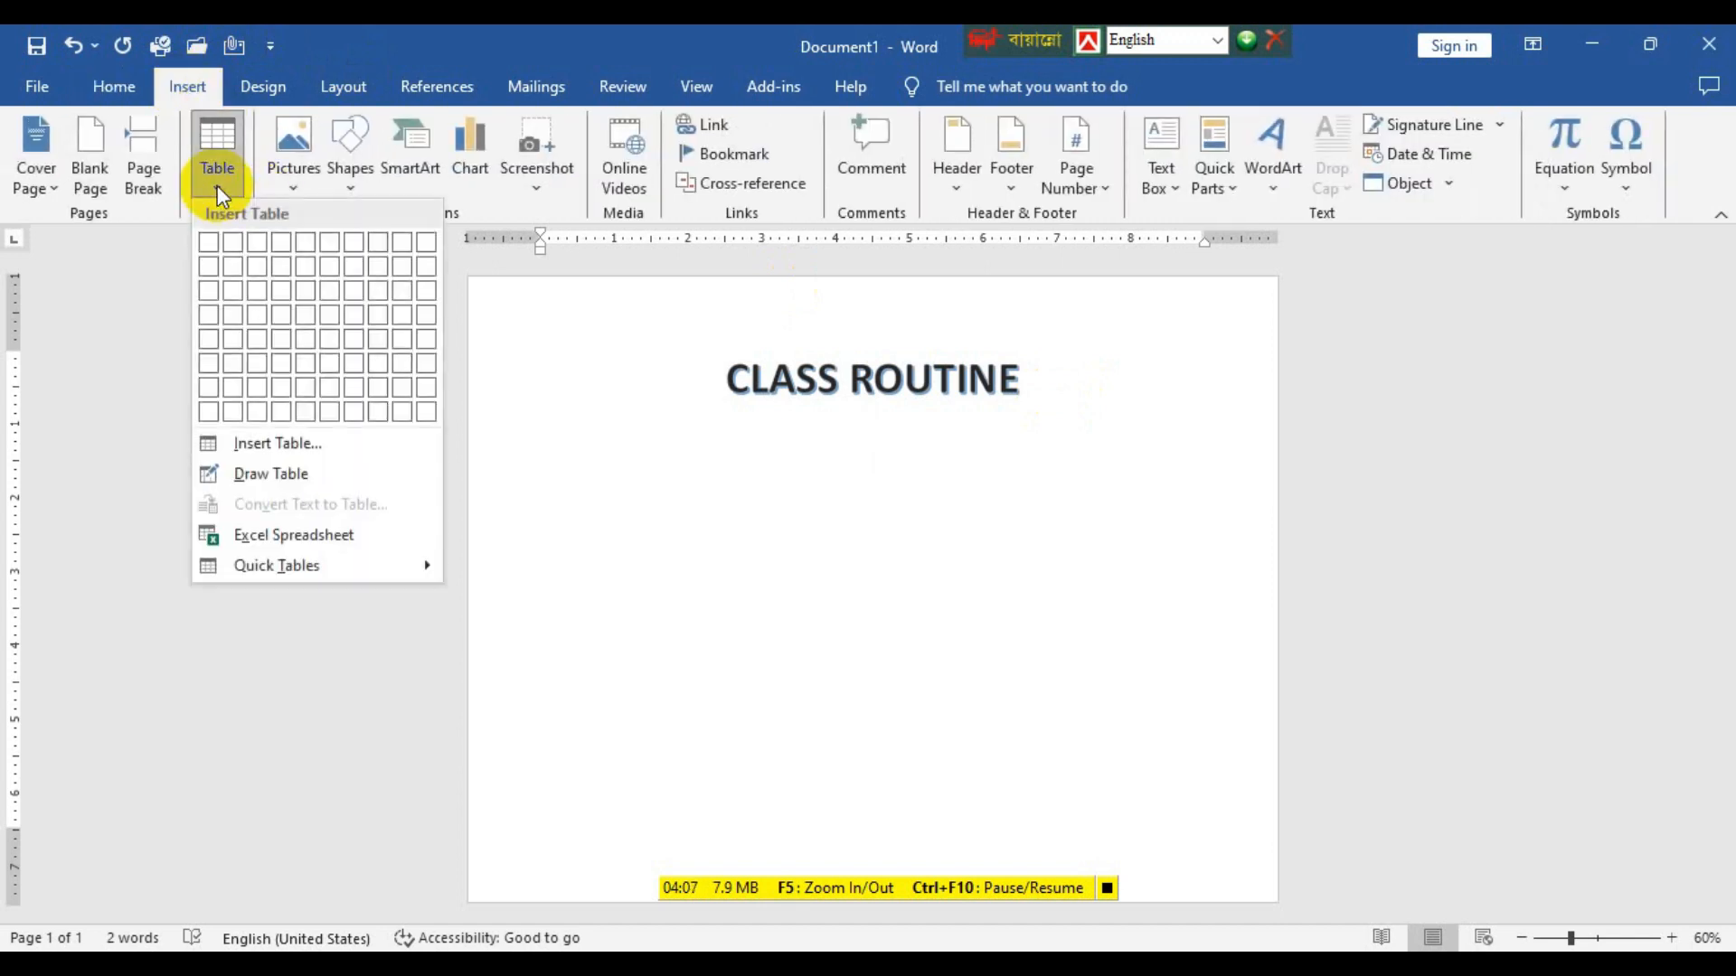
pyautogui.click(268, 453)
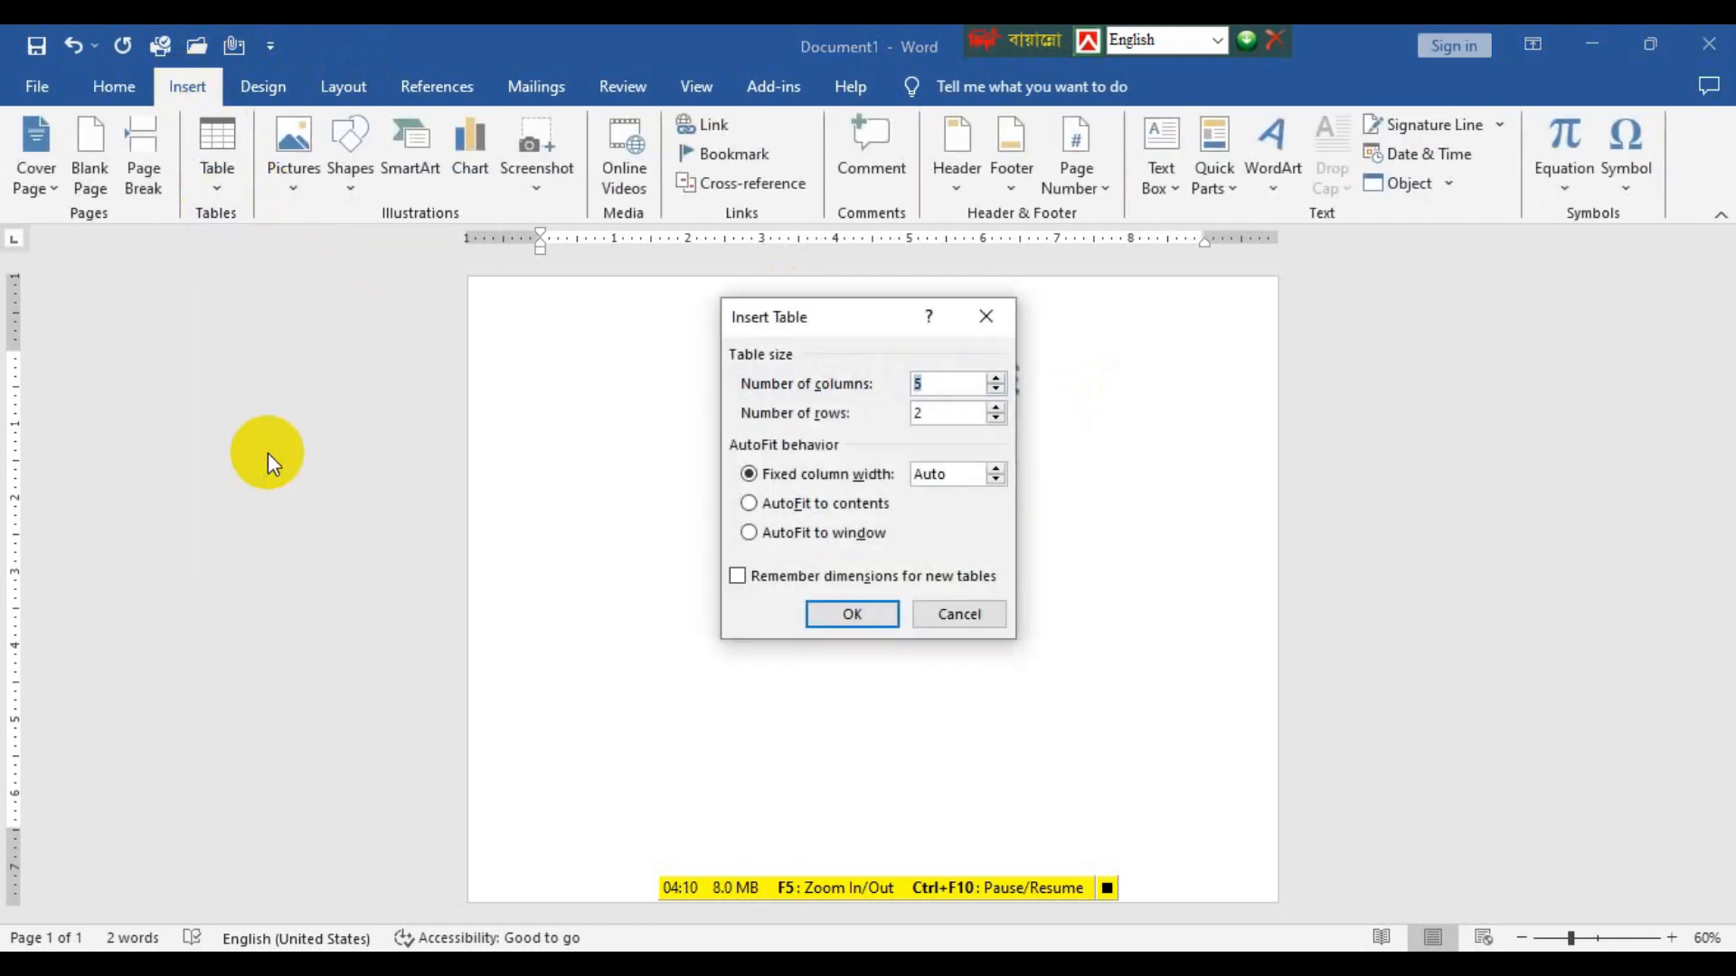
pyautogui.click(995, 408)
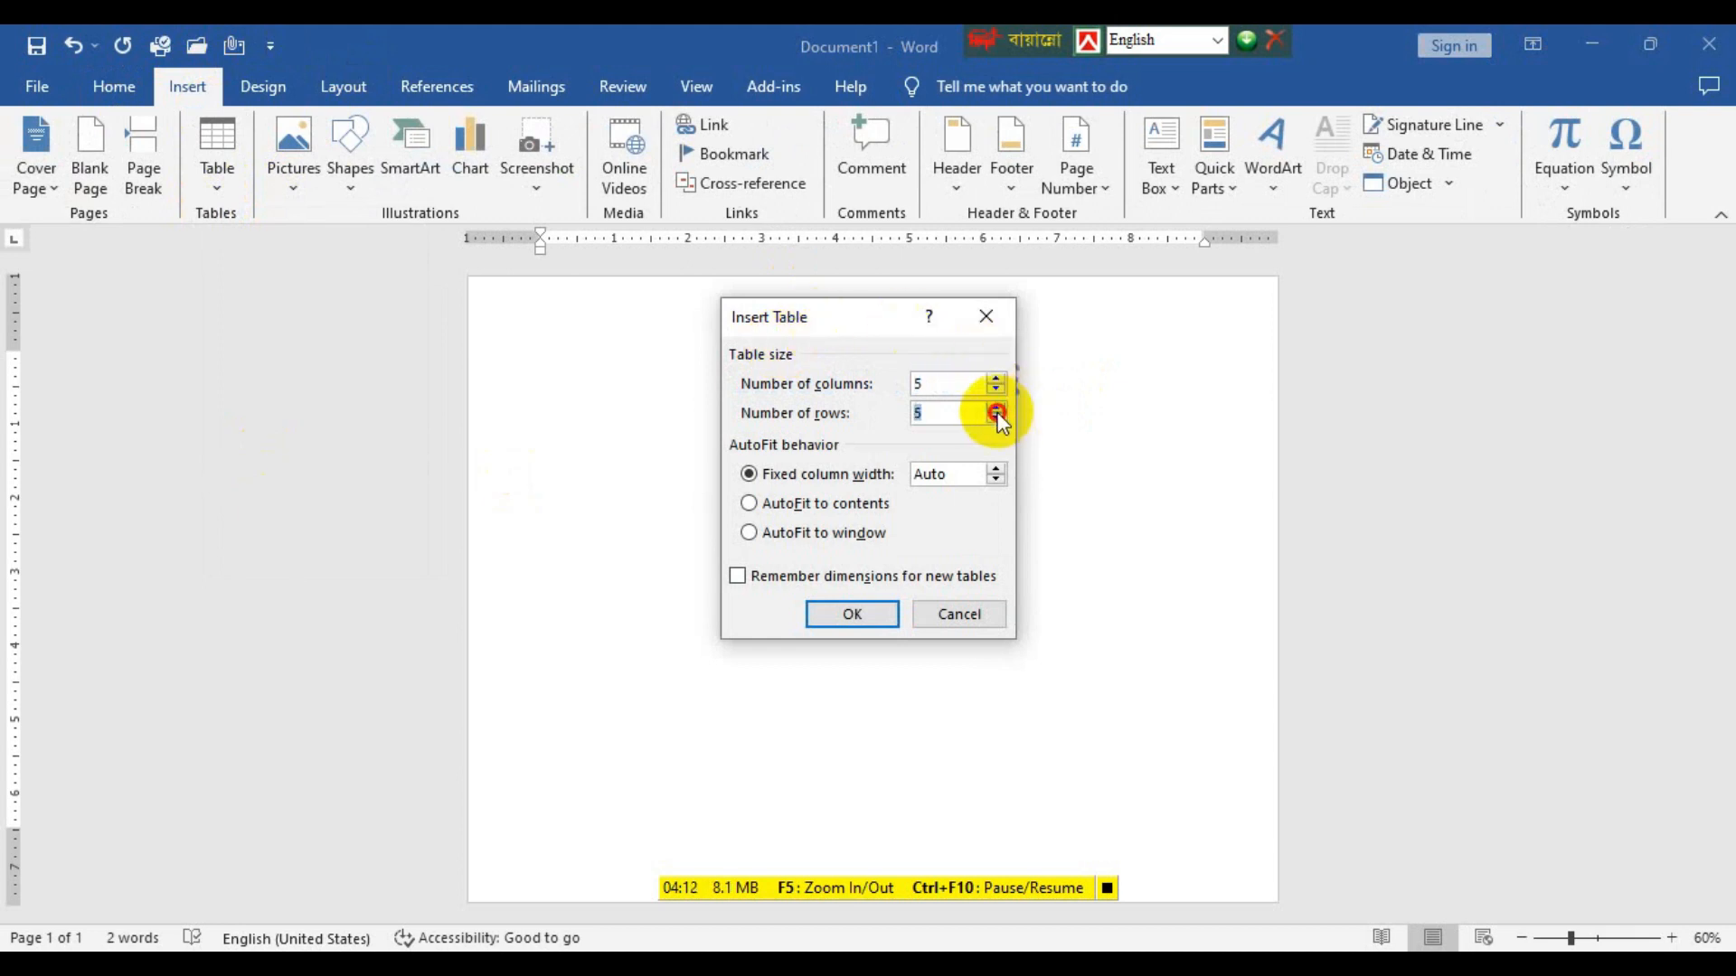
pyautogui.click(995, 417)
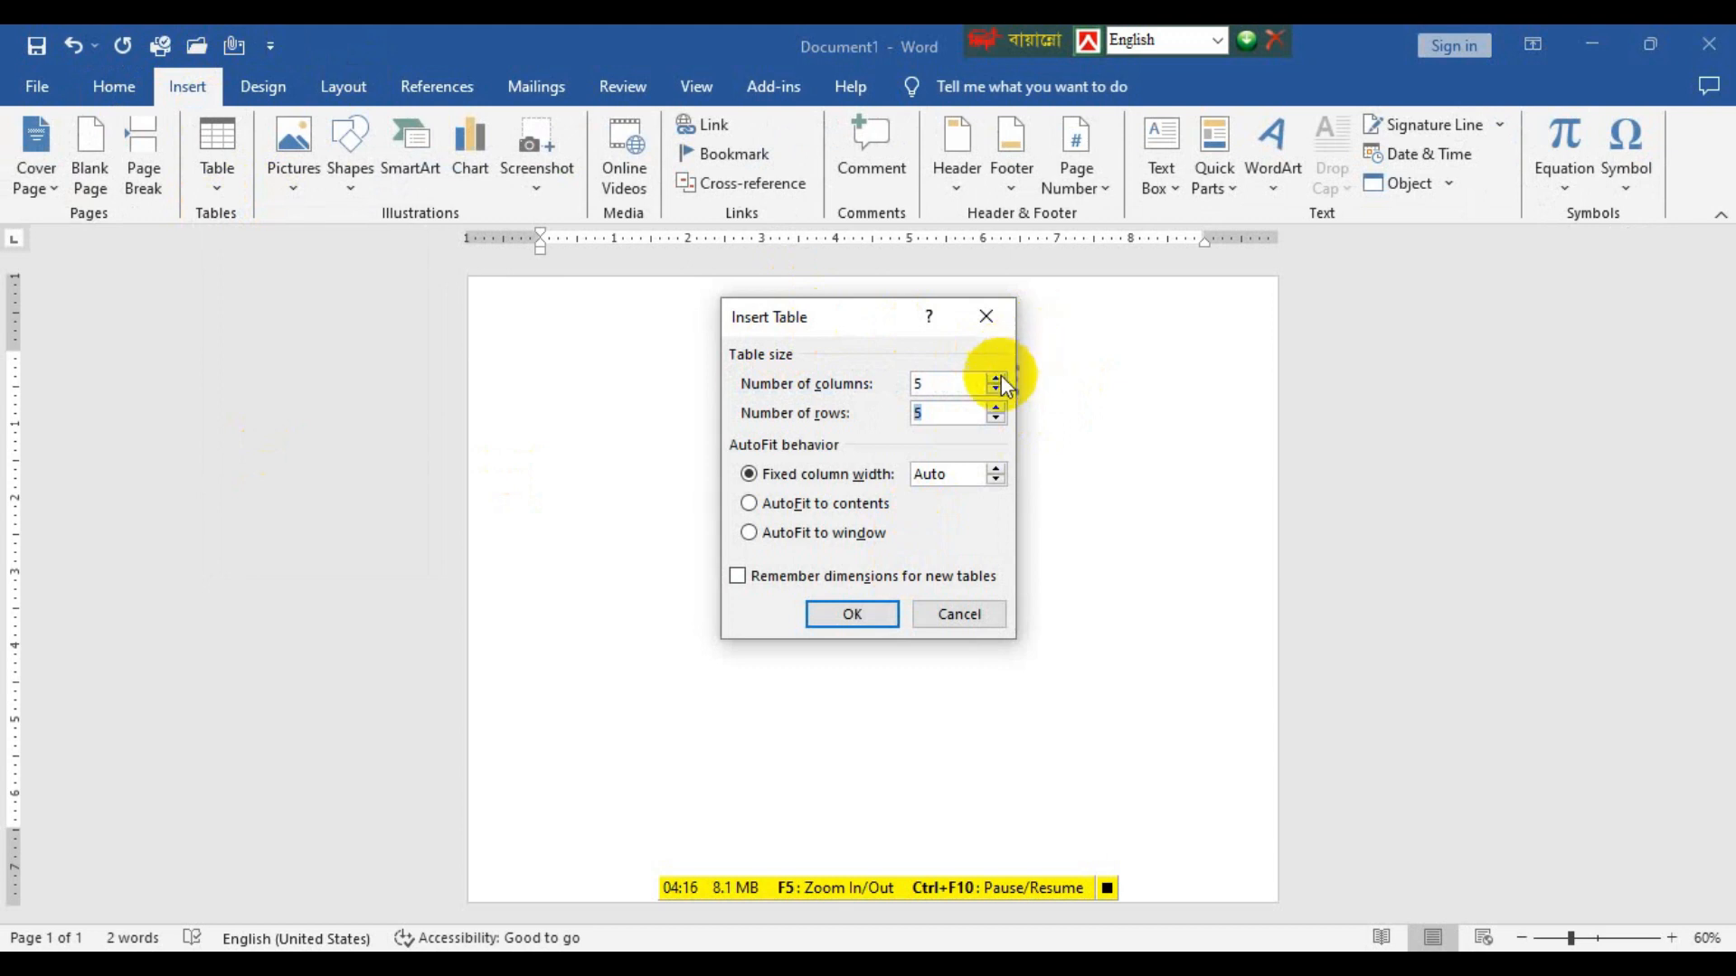
pyautogui.click(998, 379)
pyautogui.click(836, 619)
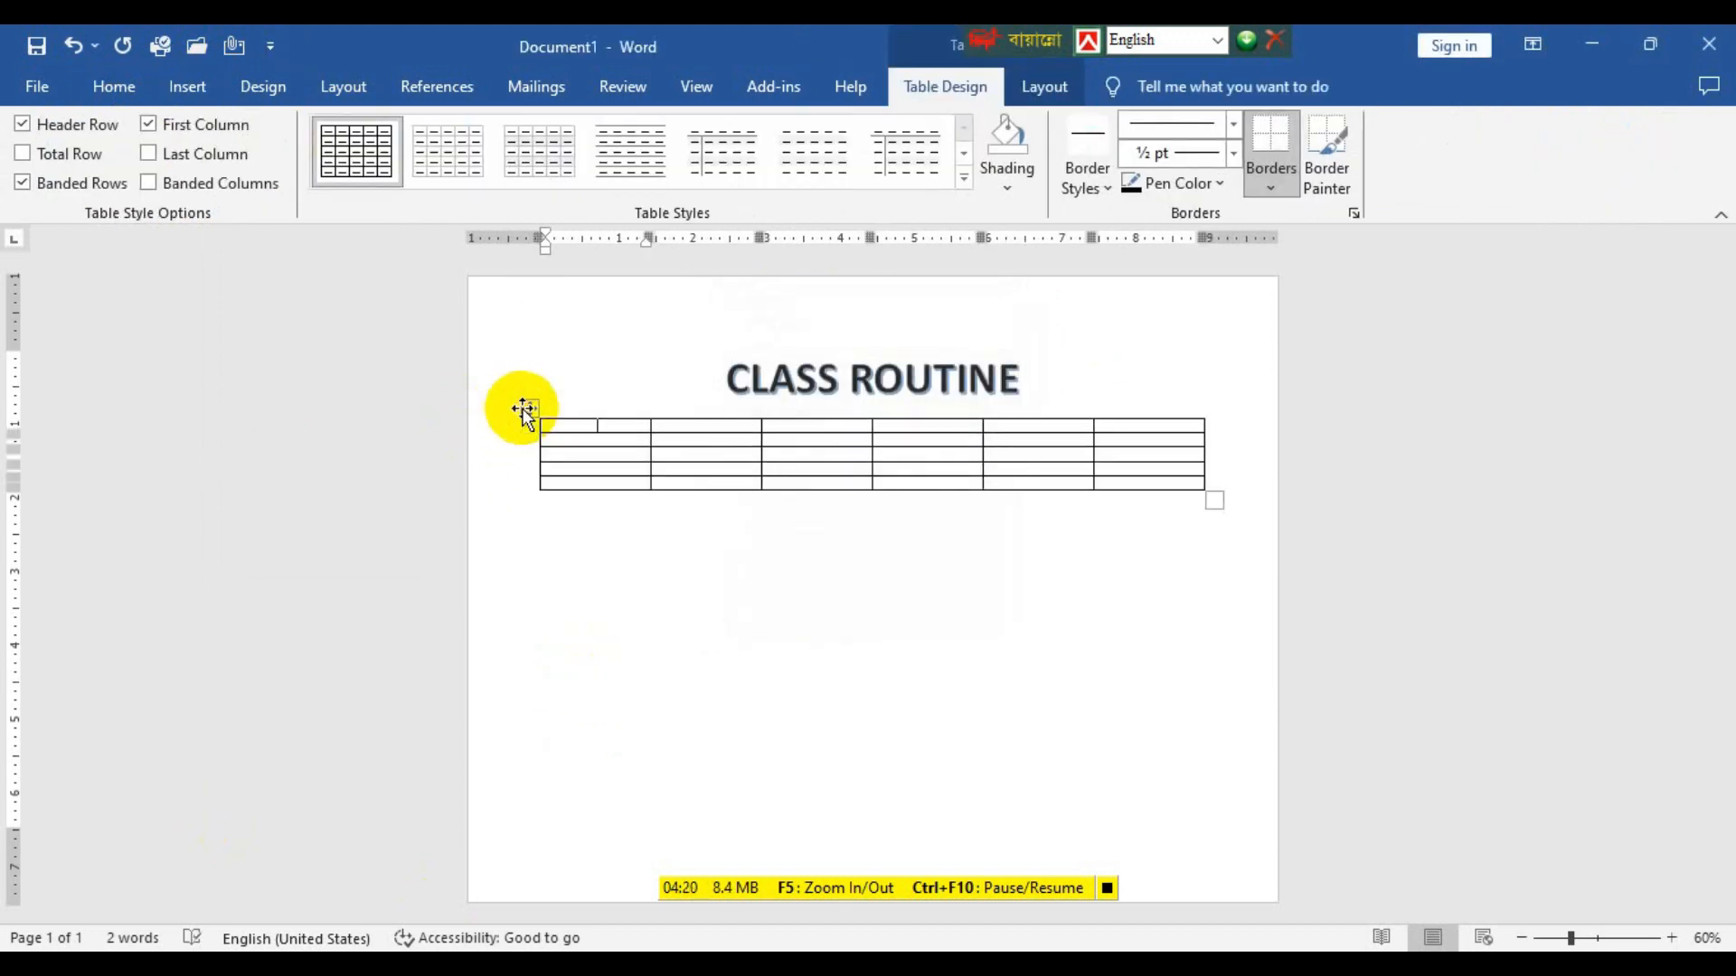
# Set the height of all rows in the new table to 1".
pyautogui.click(526, 410)
pyautogui.click(1039, 86)
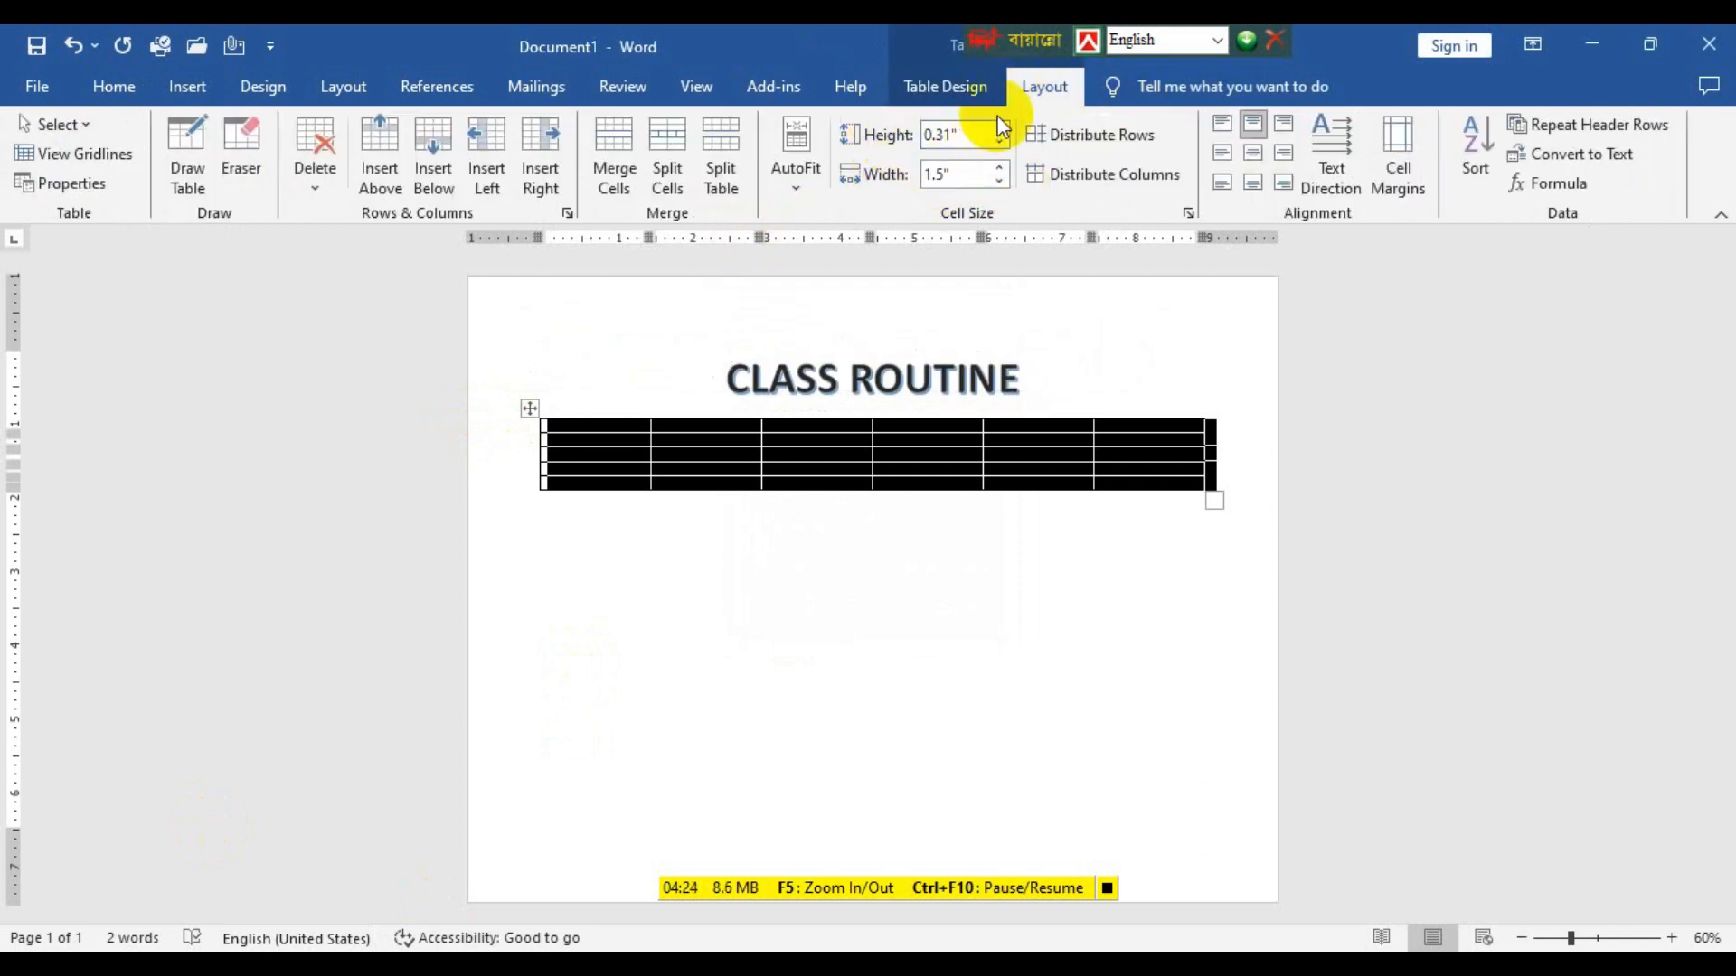
pyautogui.click(1000, 128)
pyautogui.click(1000, 128)
pyautogui.click(1000, 127)
pyautogui.click(1000, 127)
pyautogui.click(1000, 127)
pyautogui.click(1000, 127)
pyautogui.click(1000, 128)
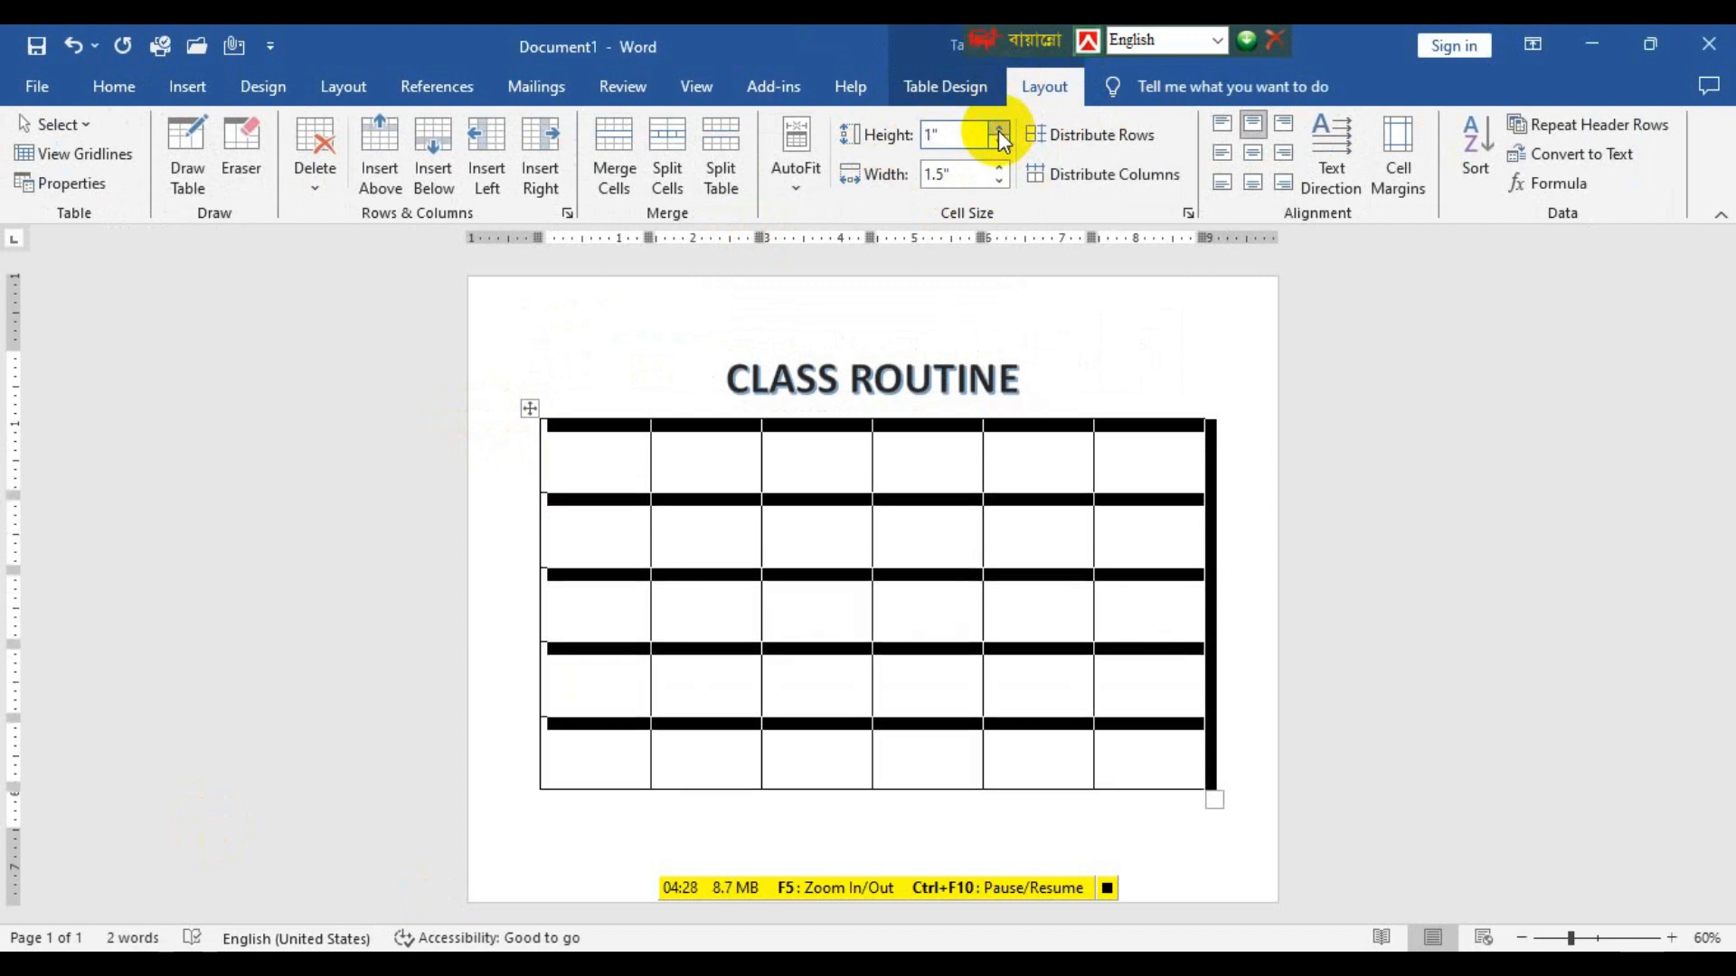
pyautogui.click(1155, 459)
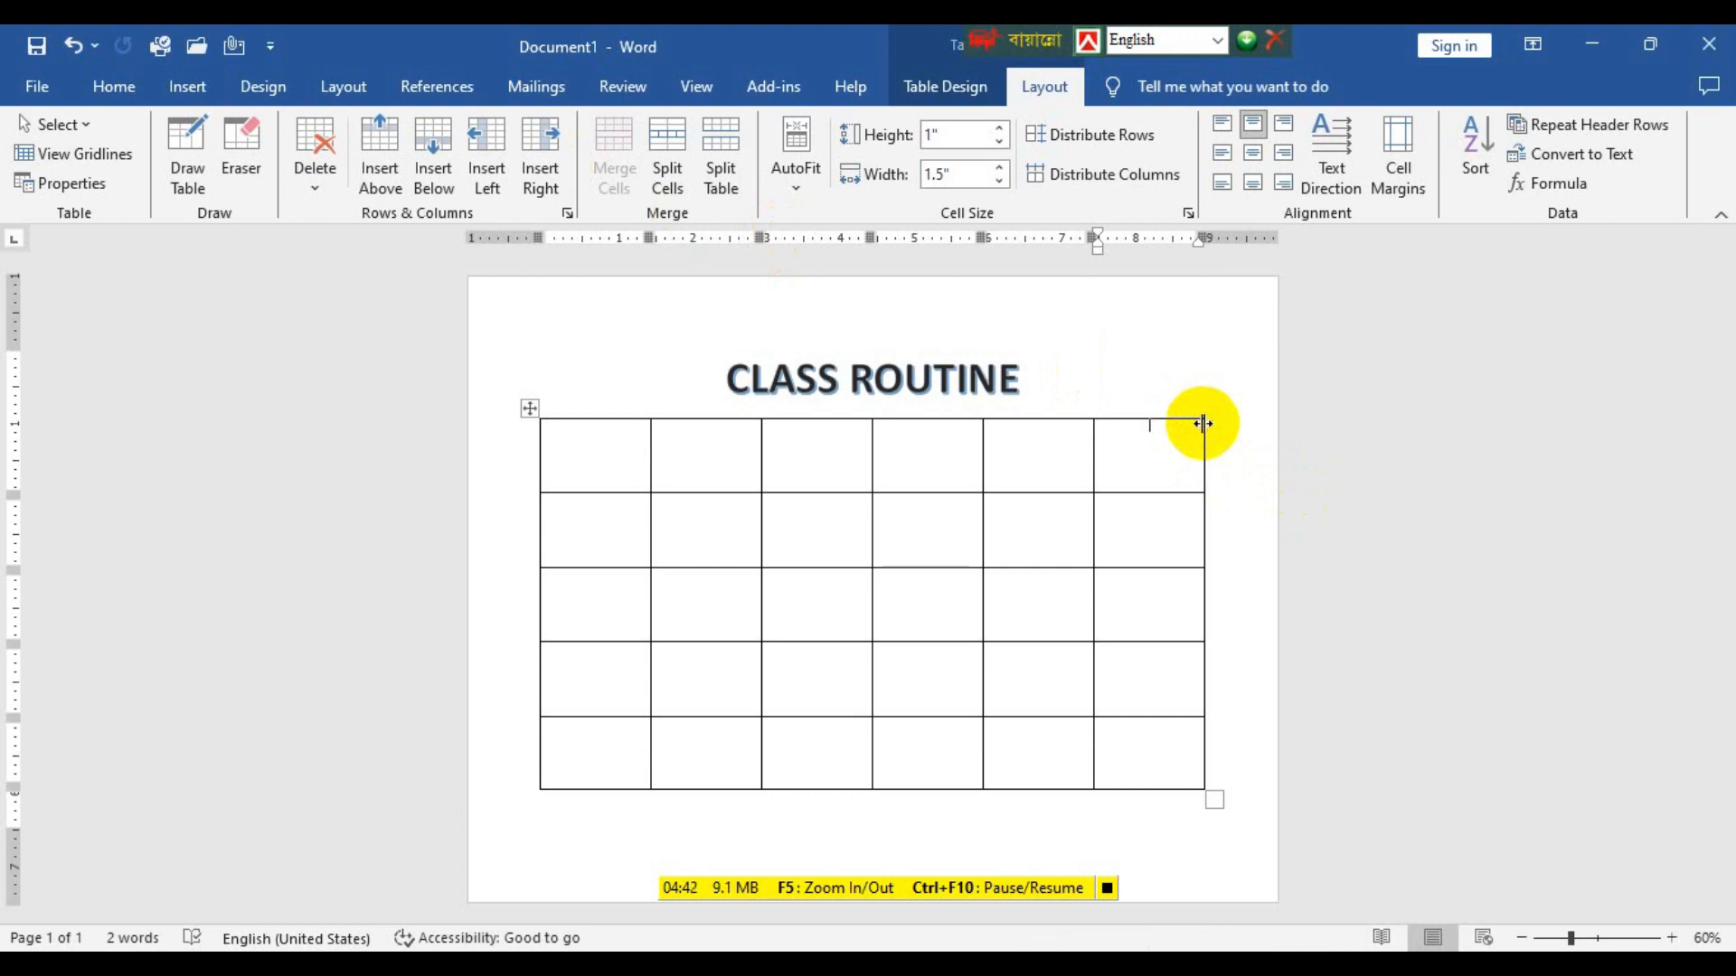
# Insert a column before the table's last column and a row above its last row.
pyautogui.moveTo(534, 498)
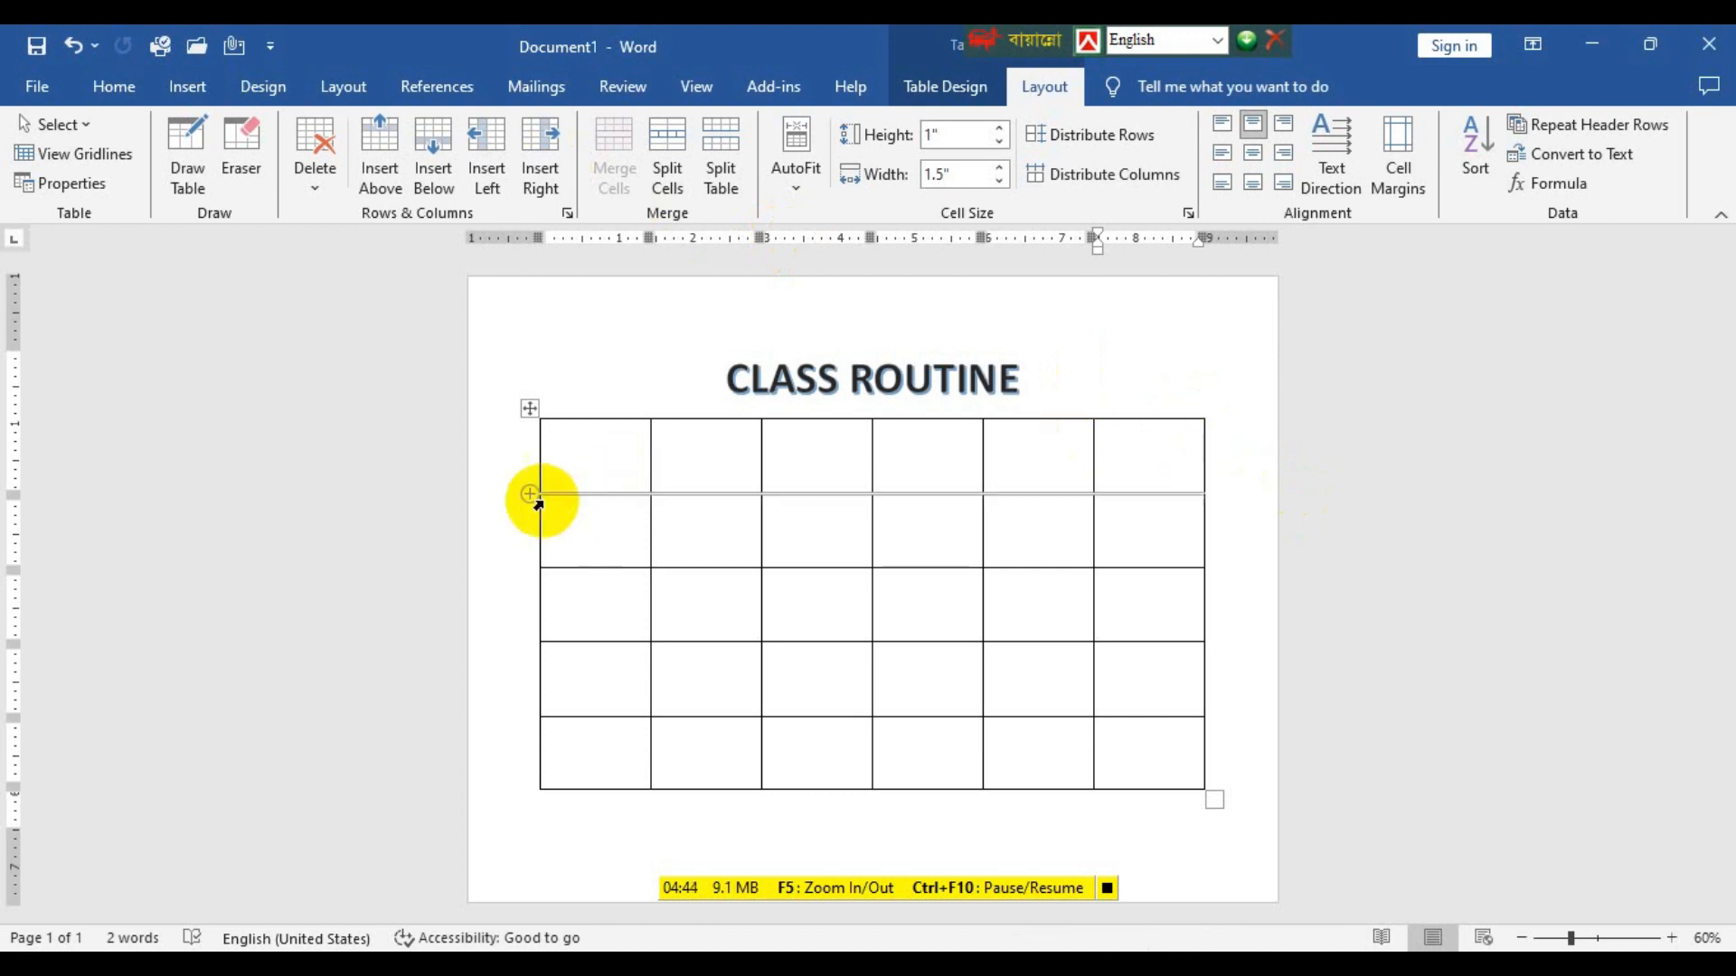
pyautogui.moveTo(1093, 412)
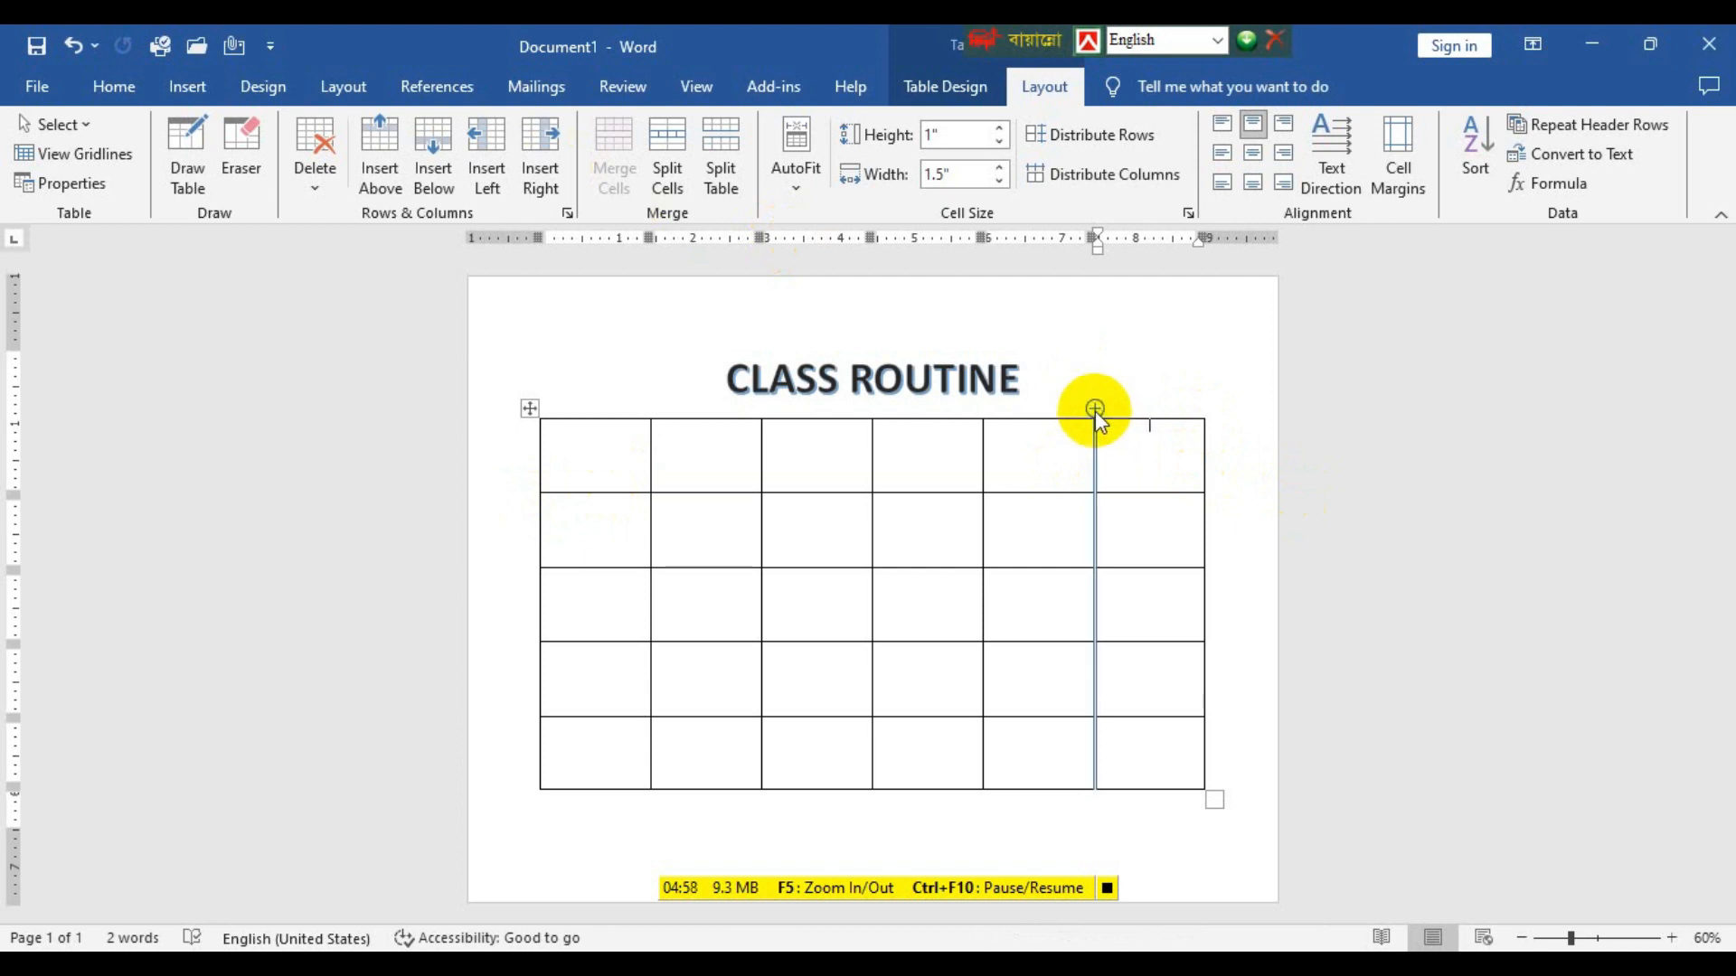
pyautogui.click(1094, 409)
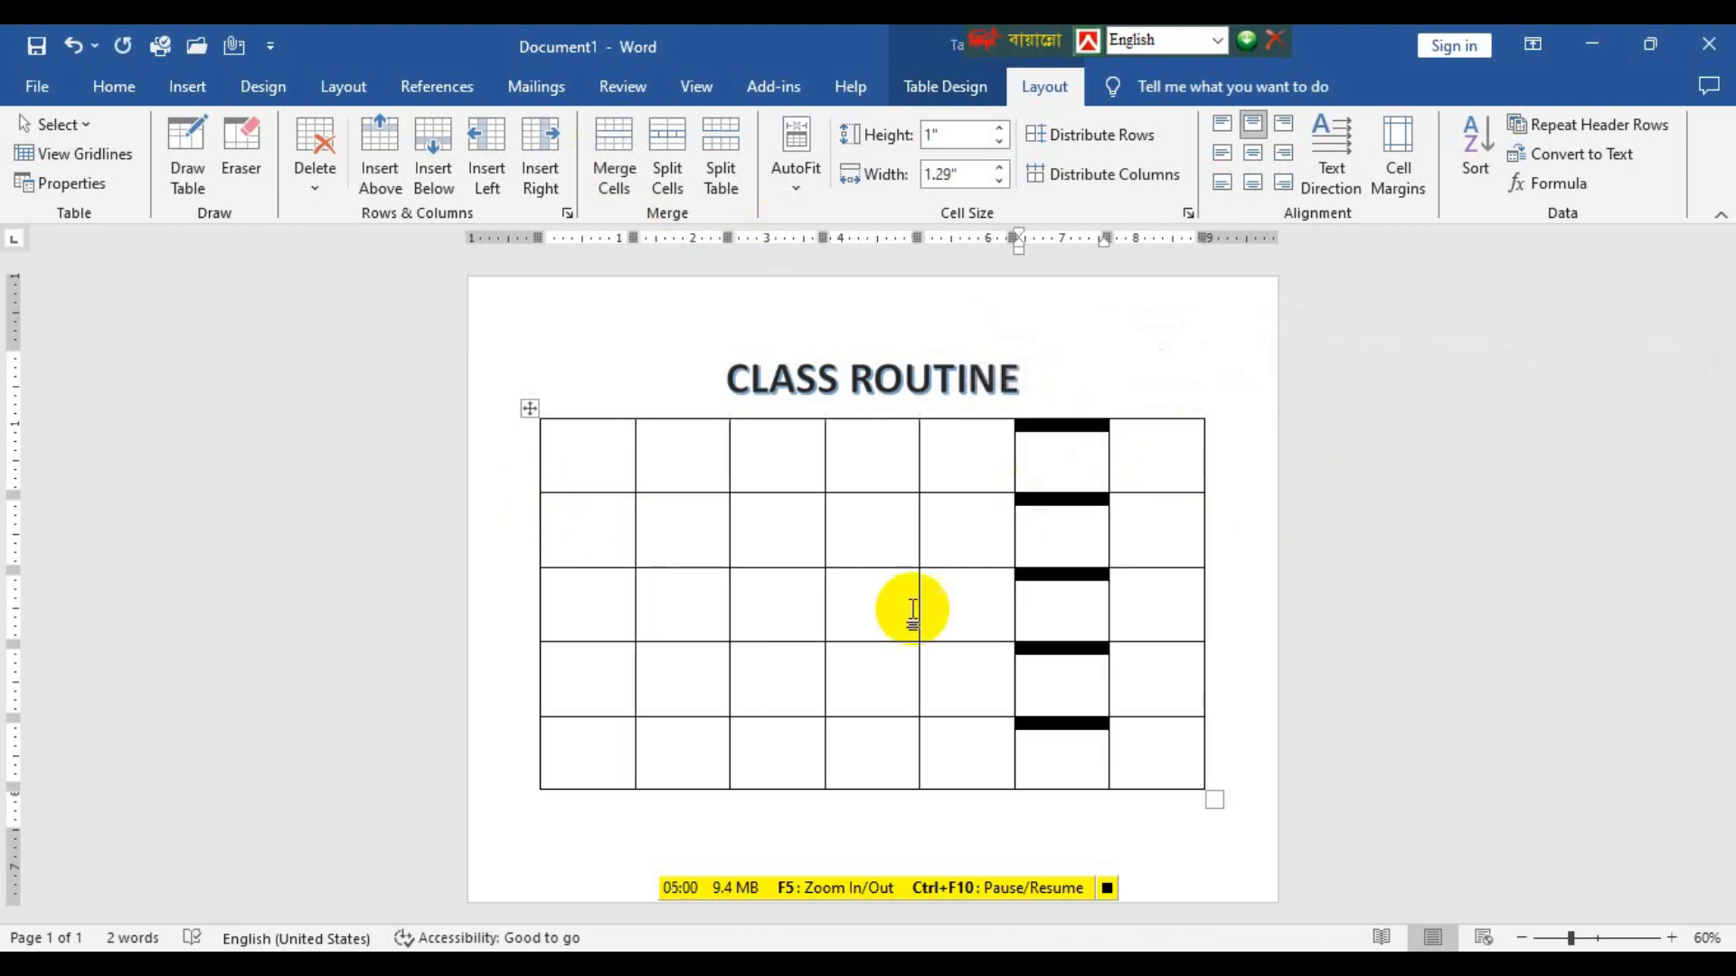
pyautogui.click(527, 723)
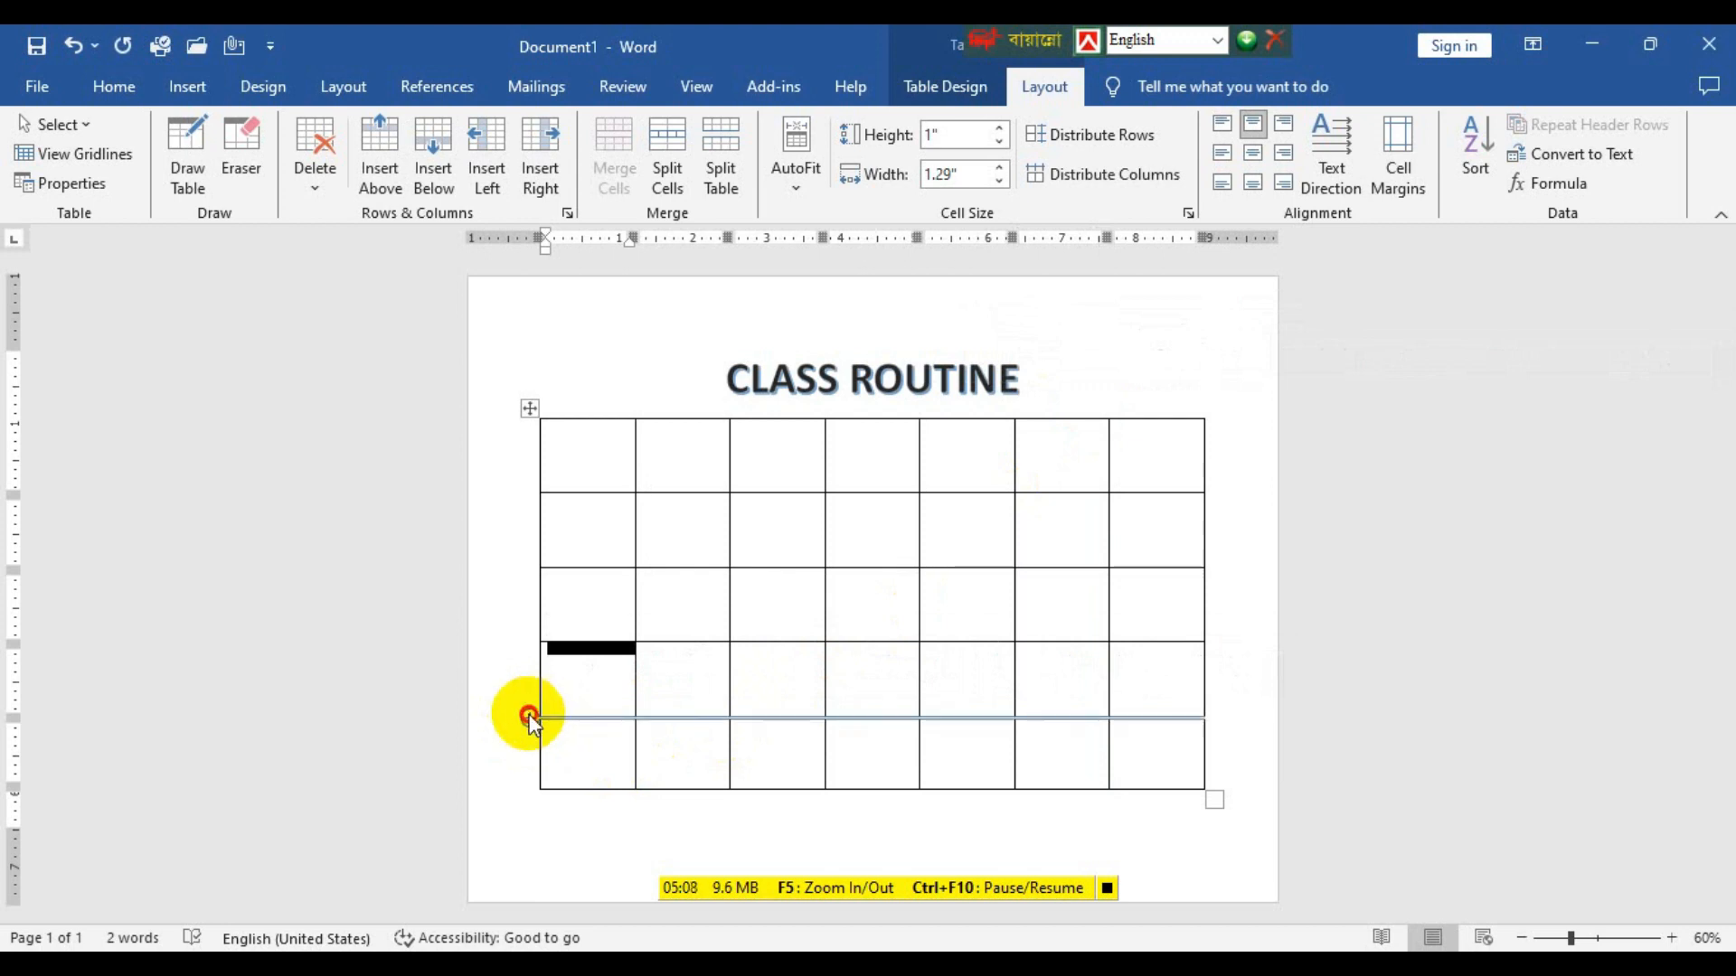
pyautogui.click(529, 715)
pyautogui.click(677, 760)
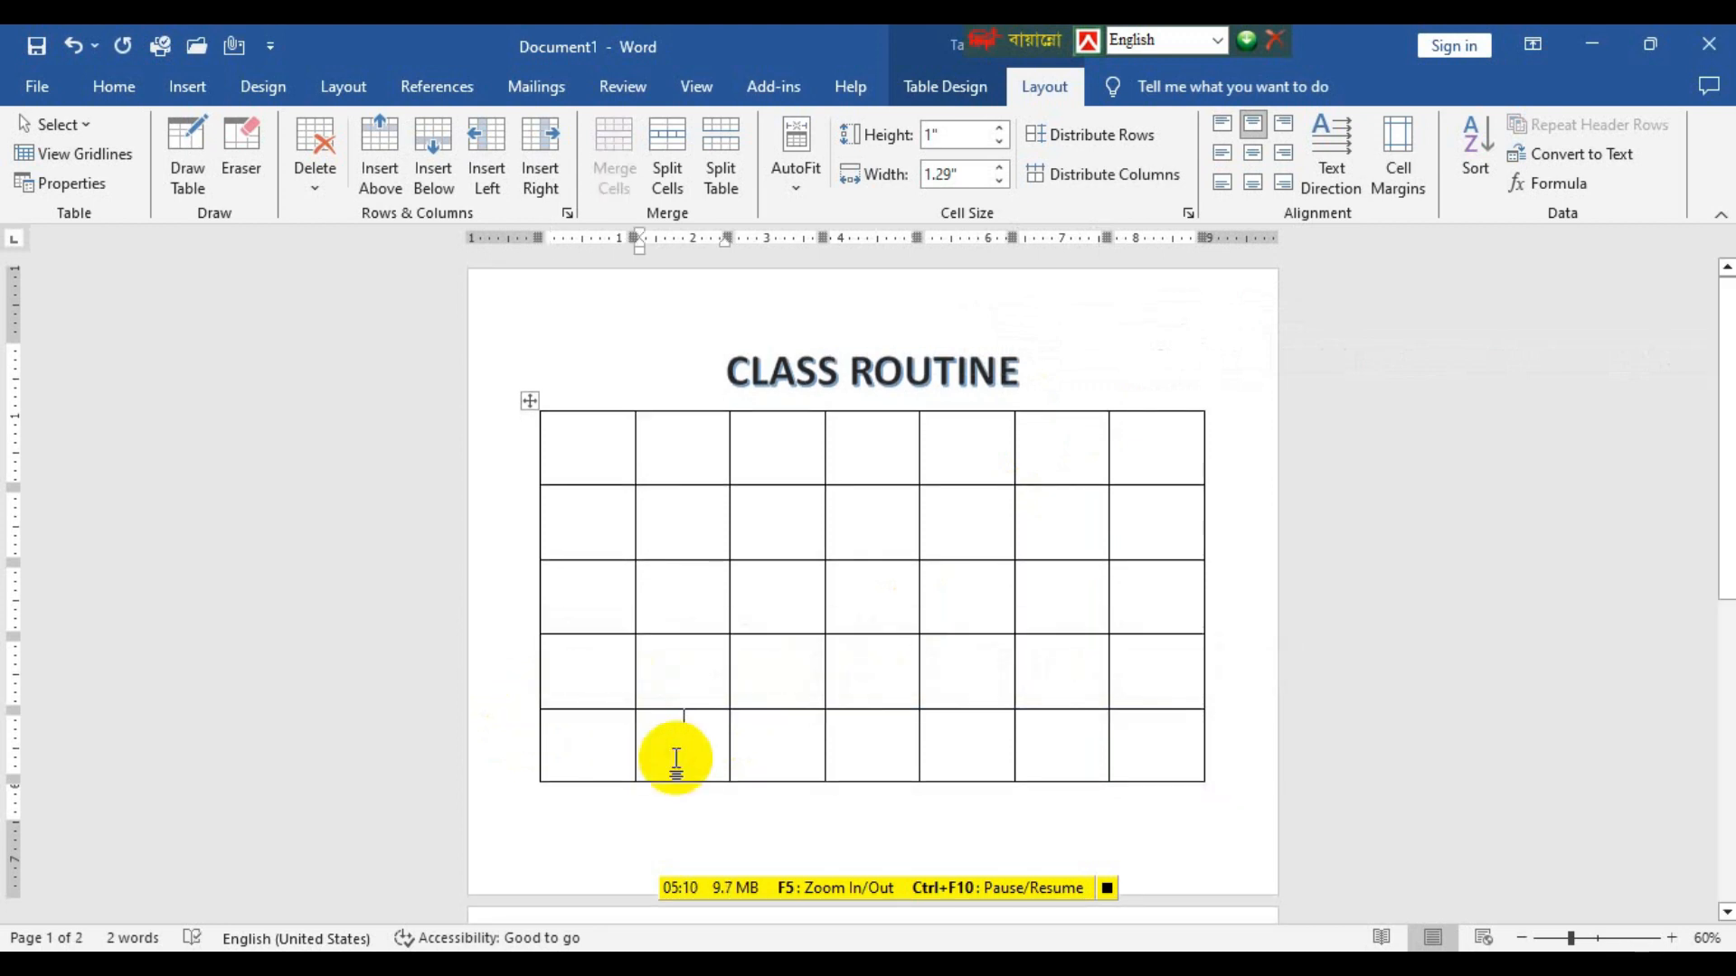
pyautogui.scroll(-2, 781, 828)
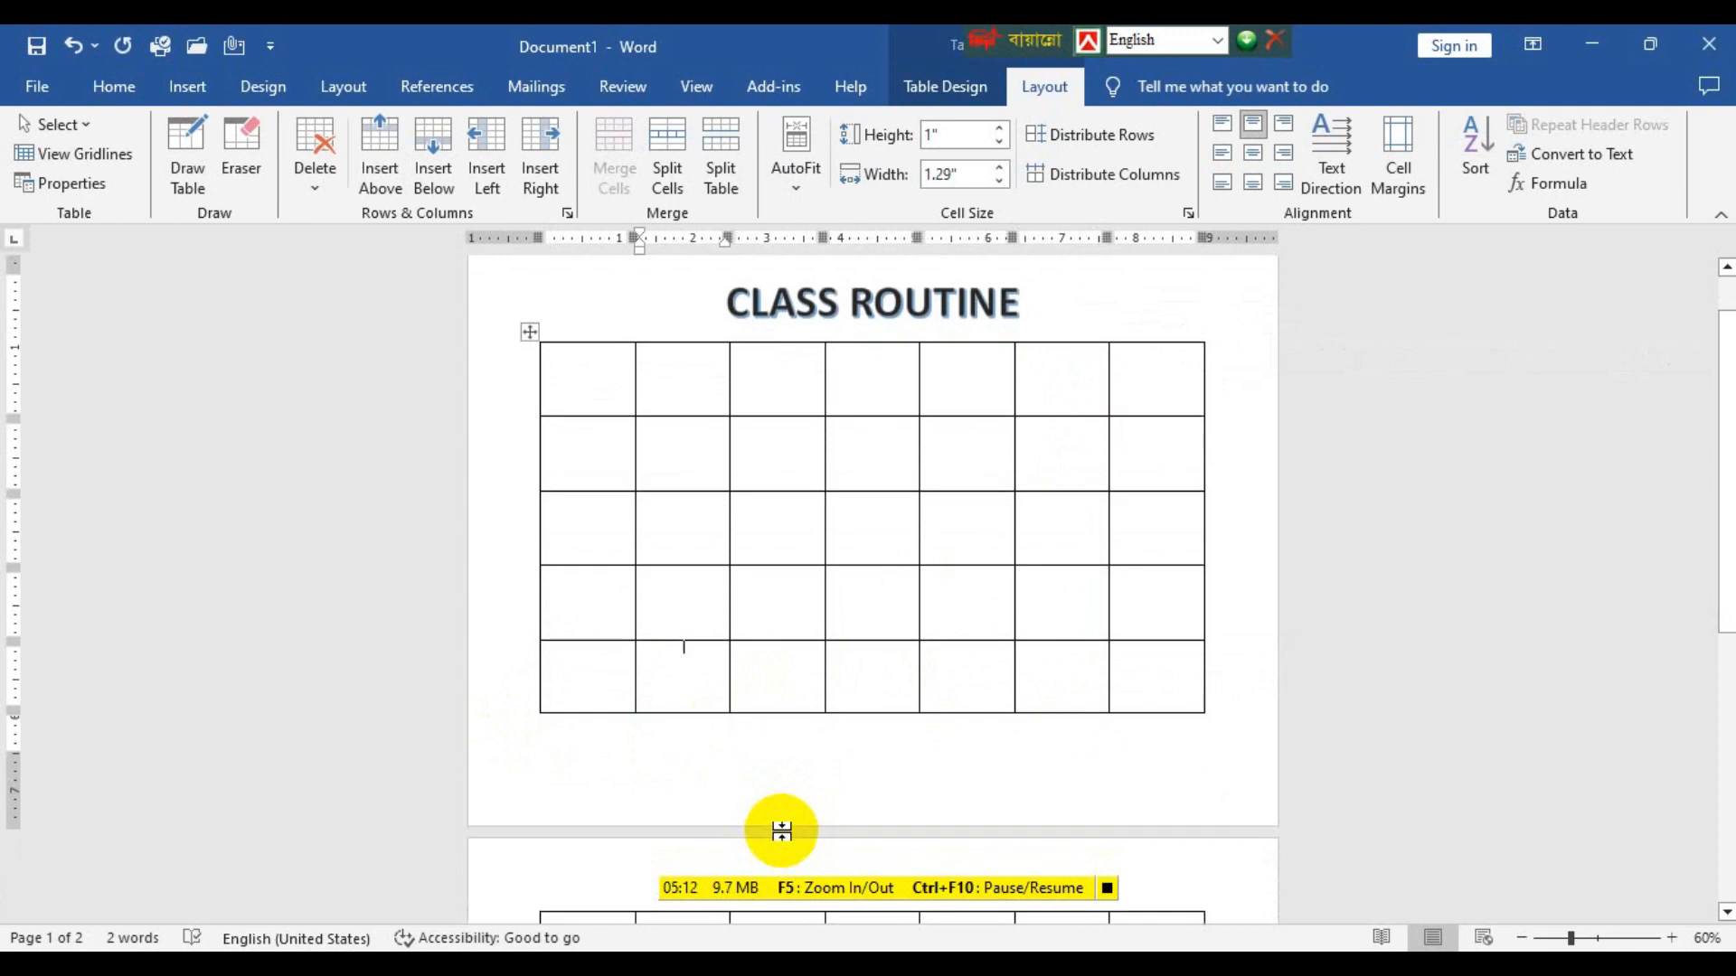
# Set the height of all rows in the table to 0.9".
pyautogui.scroll(-5, 781, 829)
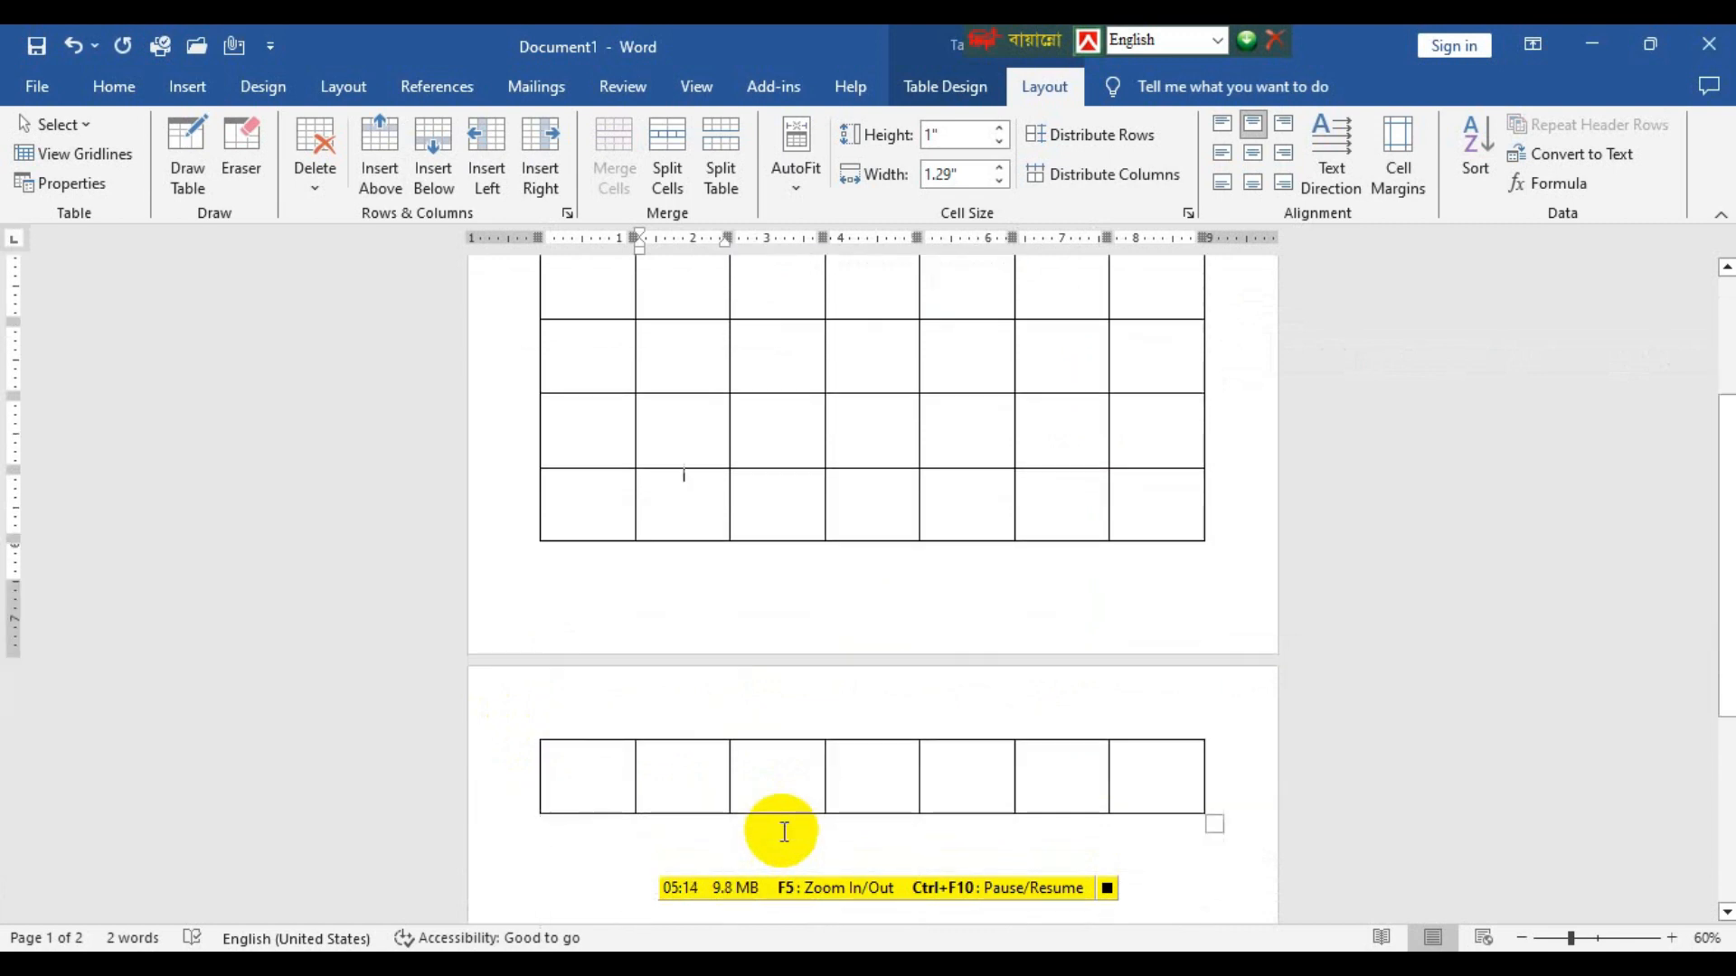
pyautogui.scroll(7, 783, 827)
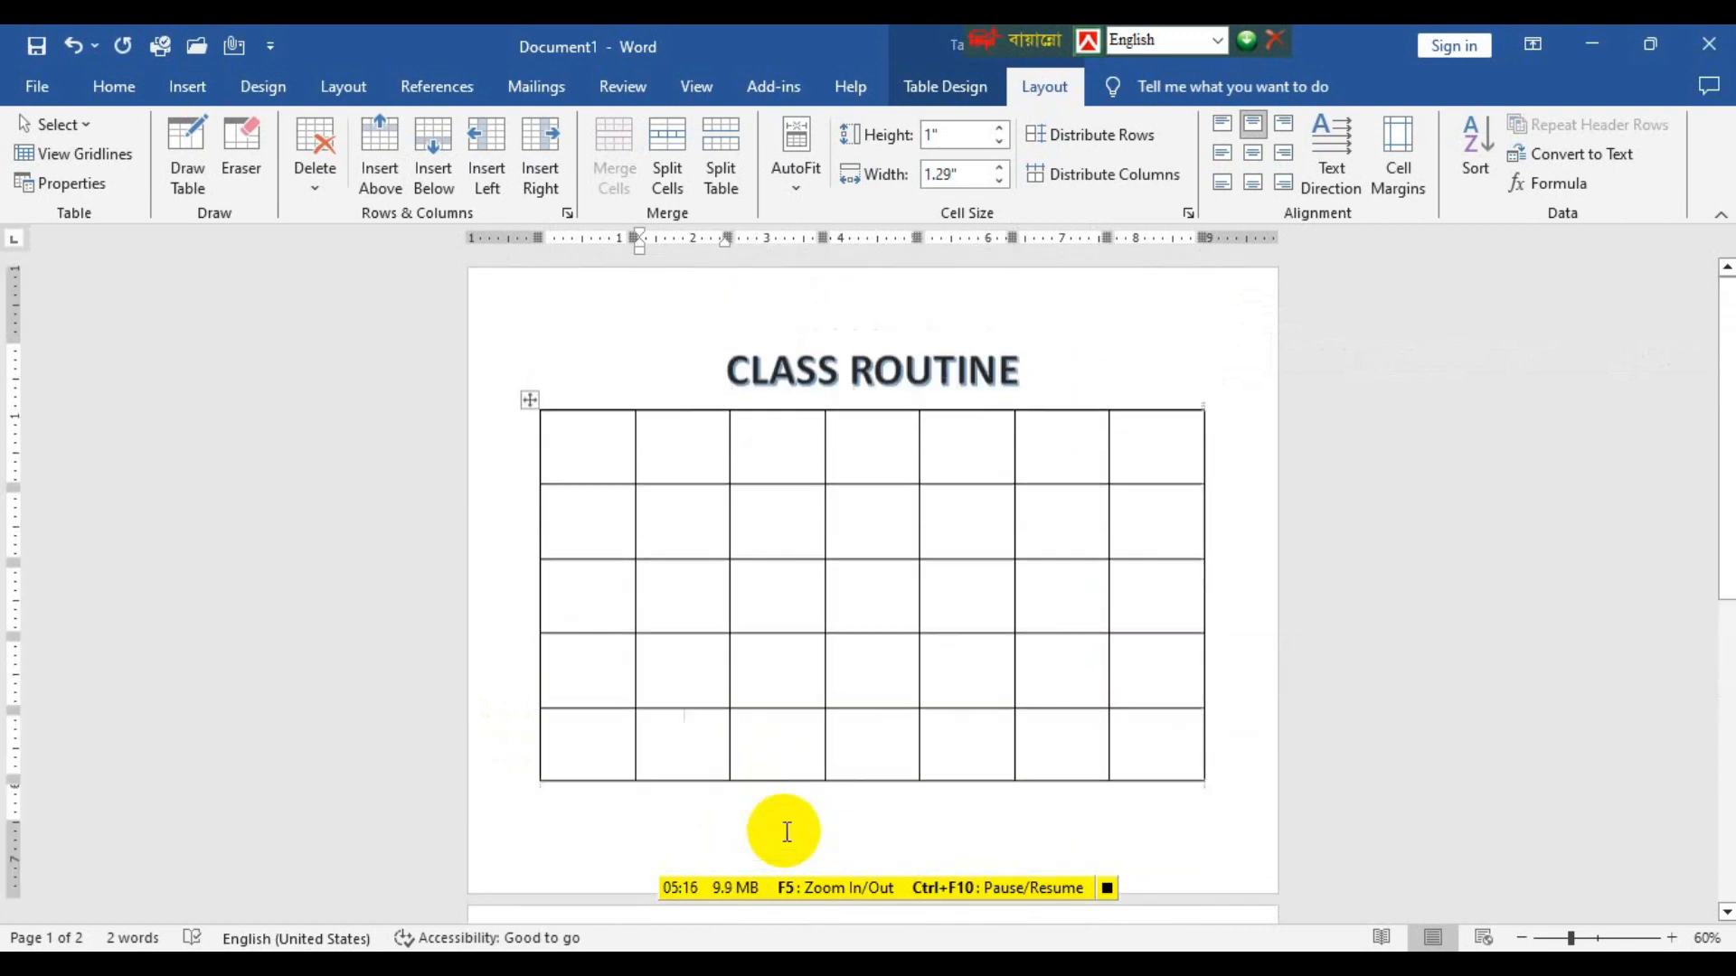
pyautogui.click(526, 397)
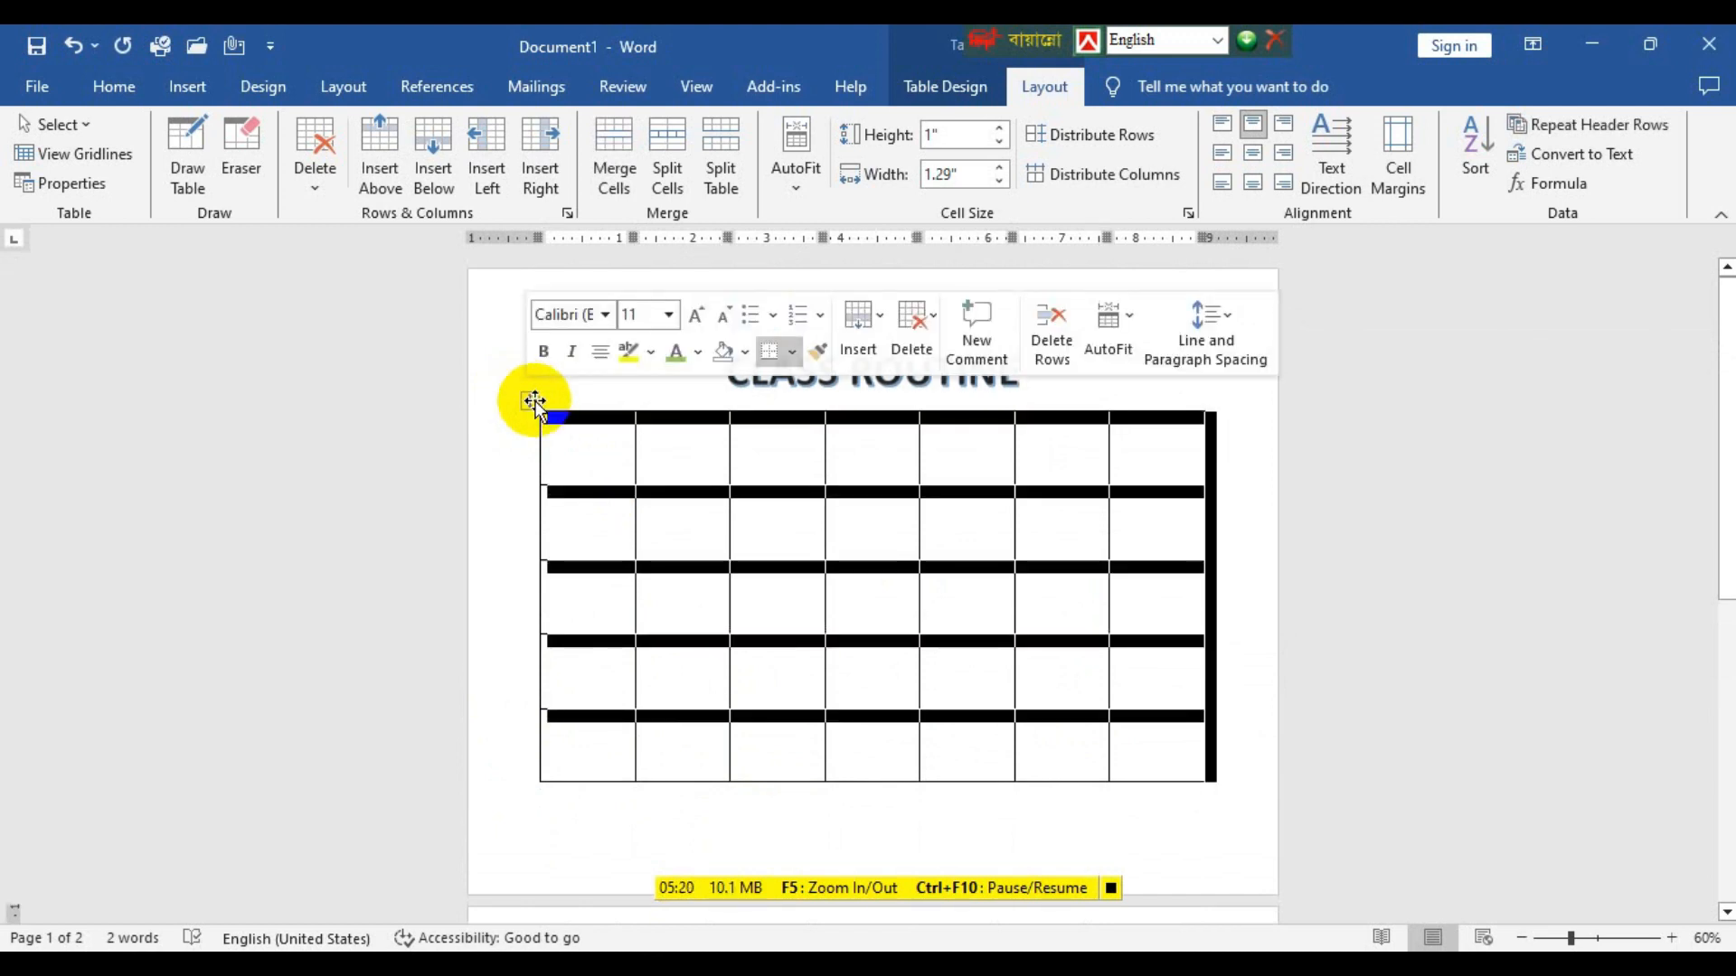
pyautogui.click(1067, 674)
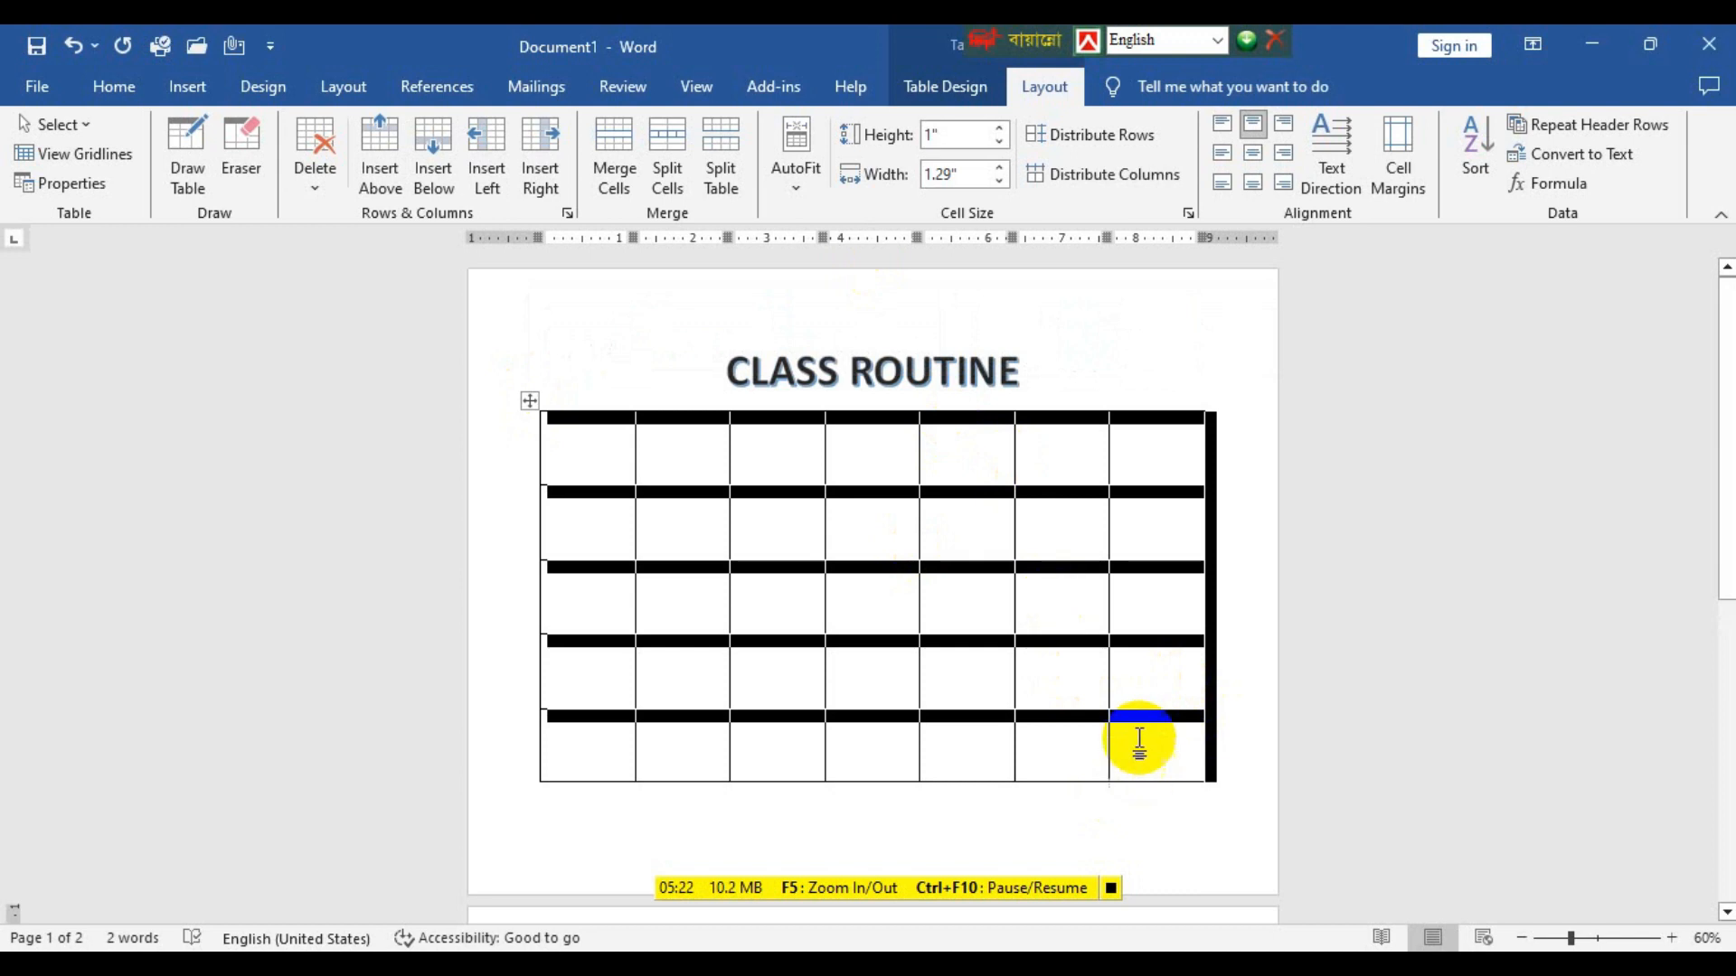
pyautogui.click(999, 142)
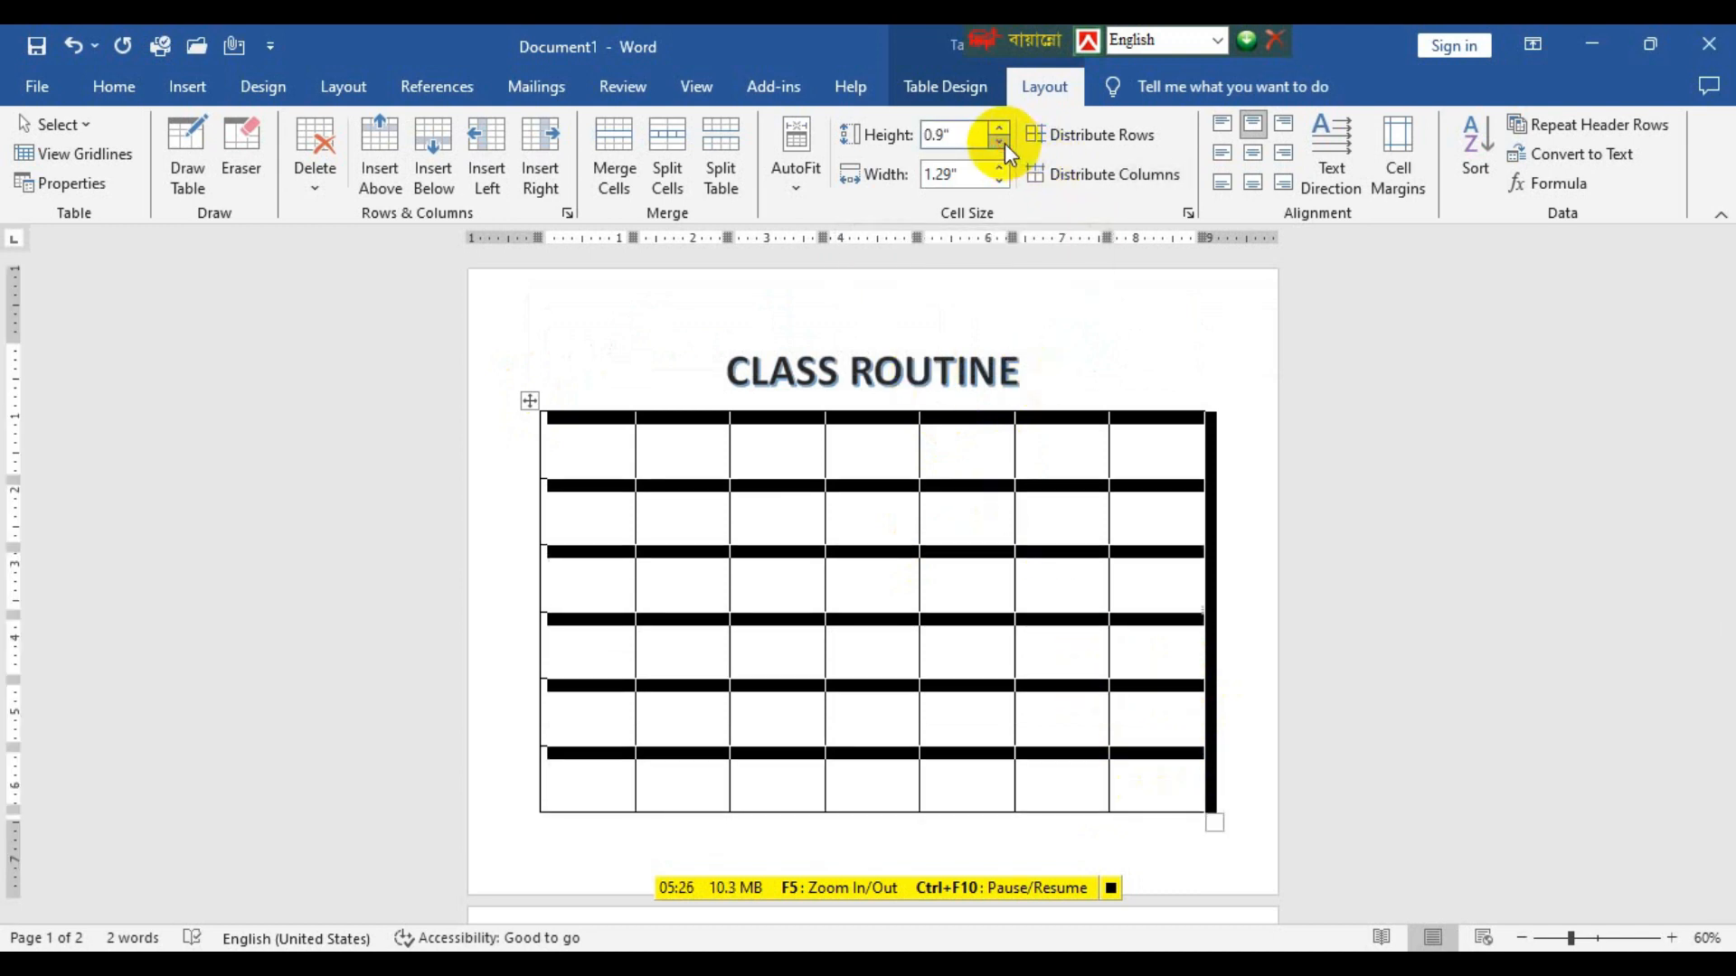
pyautogui.click(960, 622)
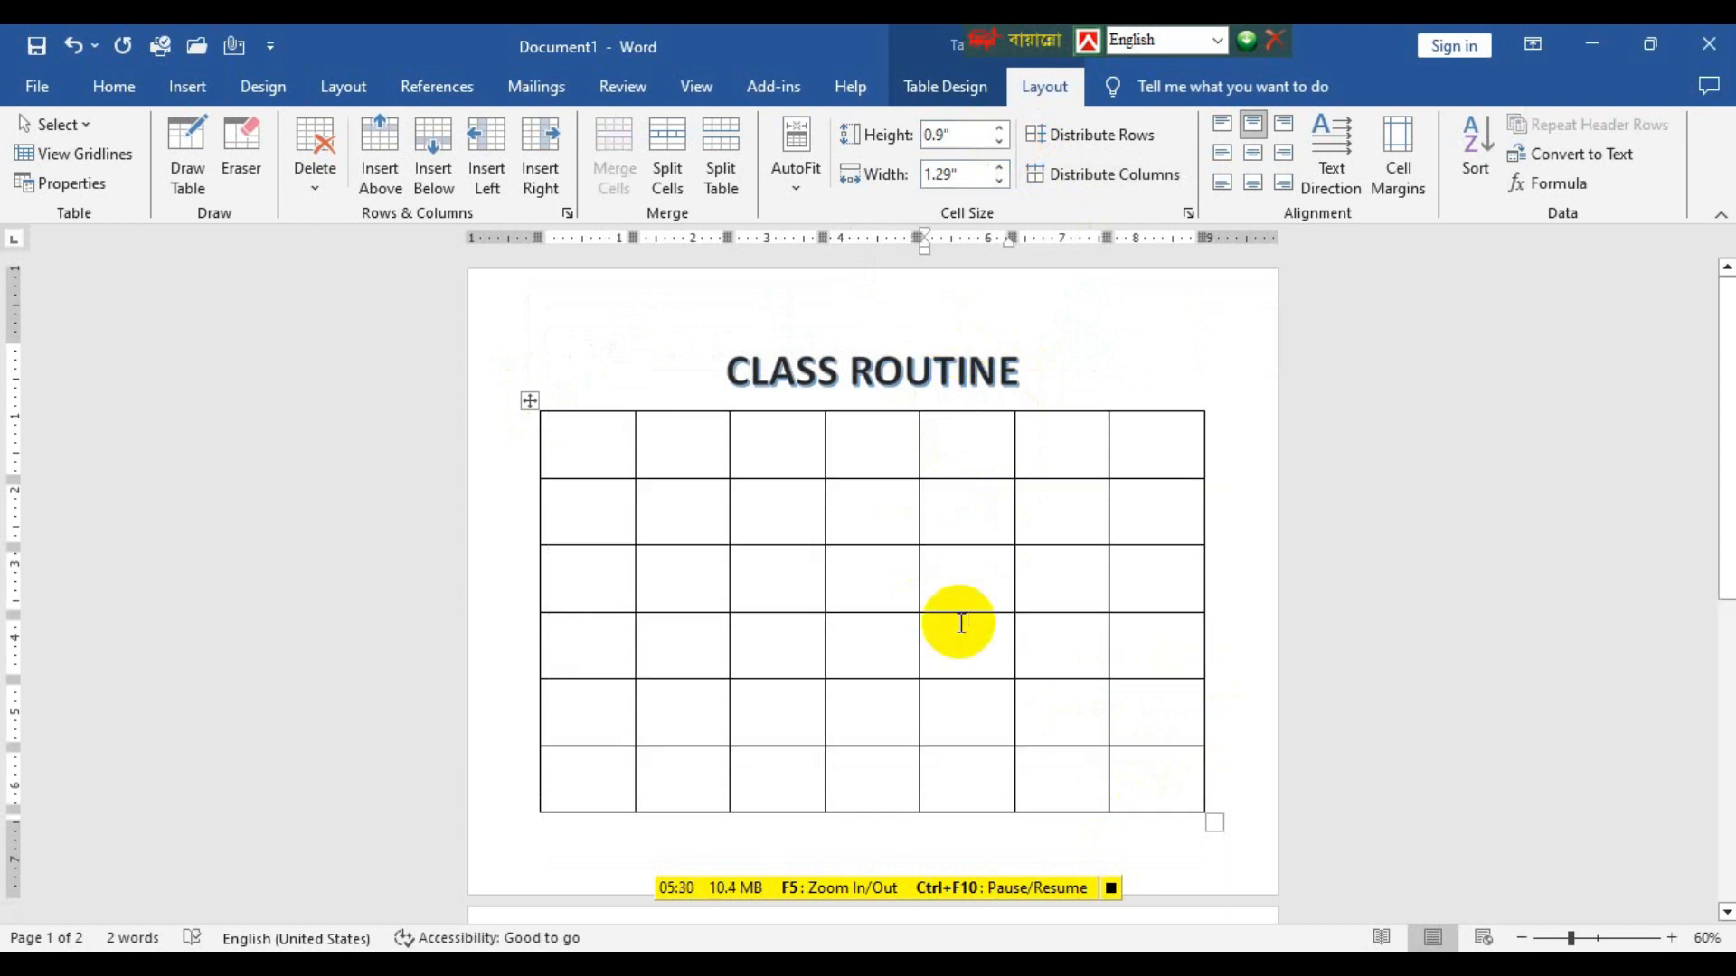
# Try a row height of 1" on the whole table and return all rows to 0.9".
pyautogui.click(525, 399)
pyautogui.click(1000, 130)
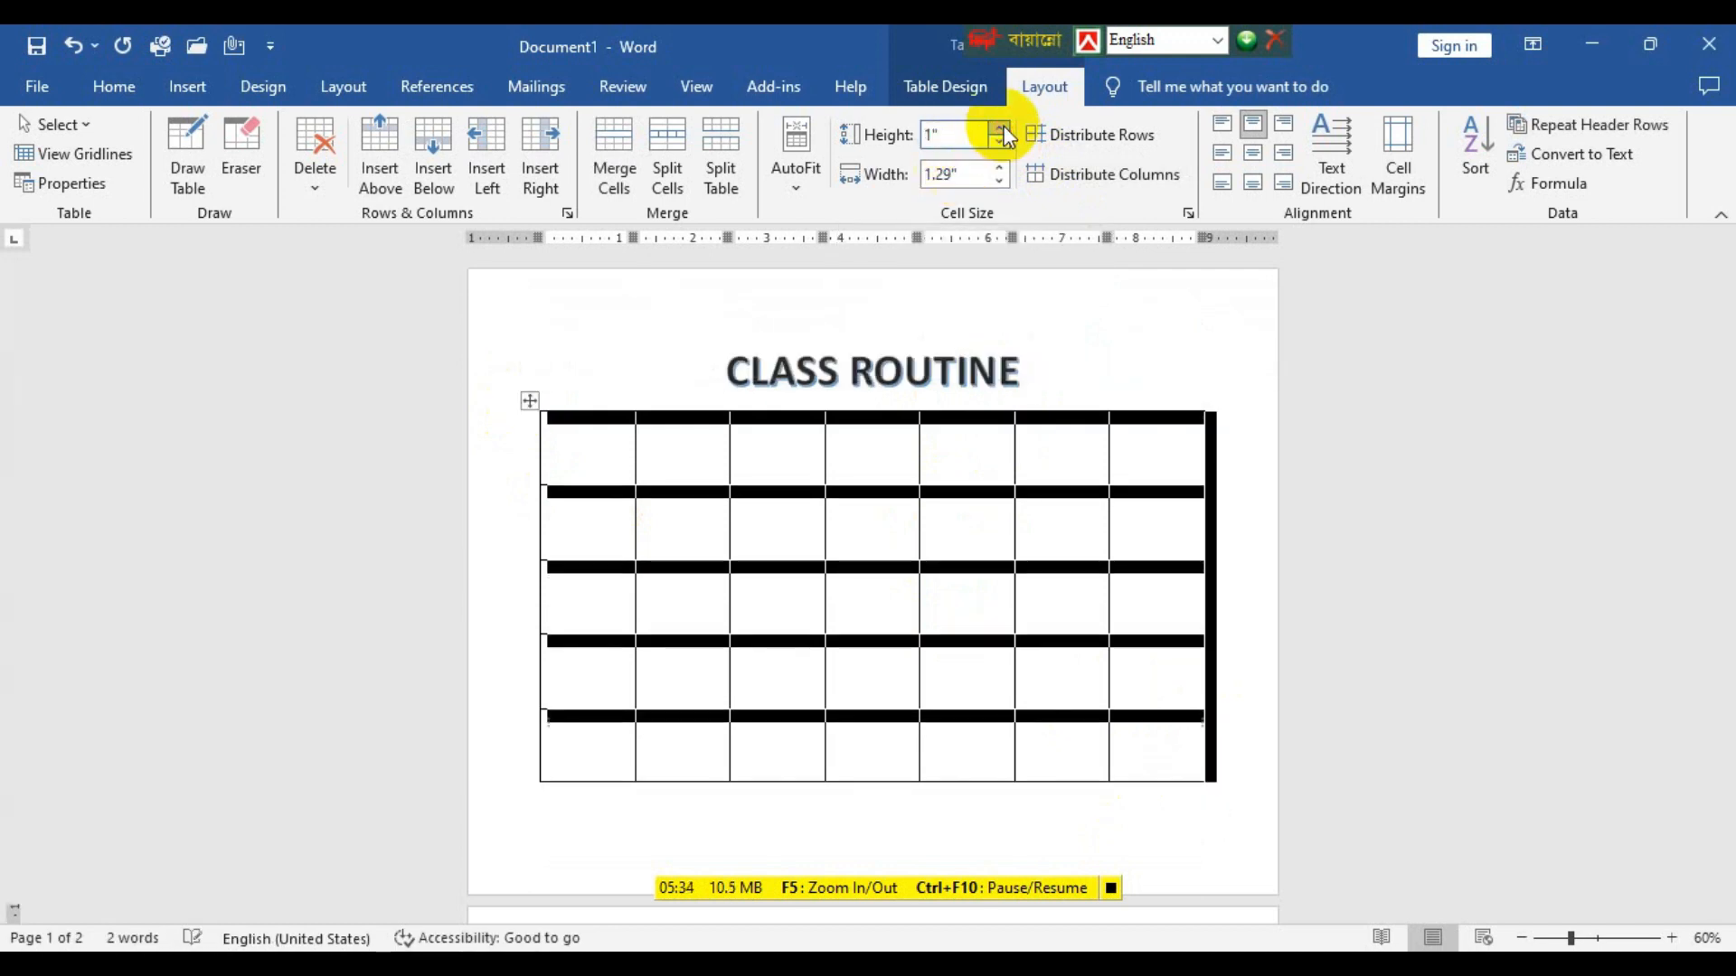
pyautogui.scroll(-2, 949, 589)
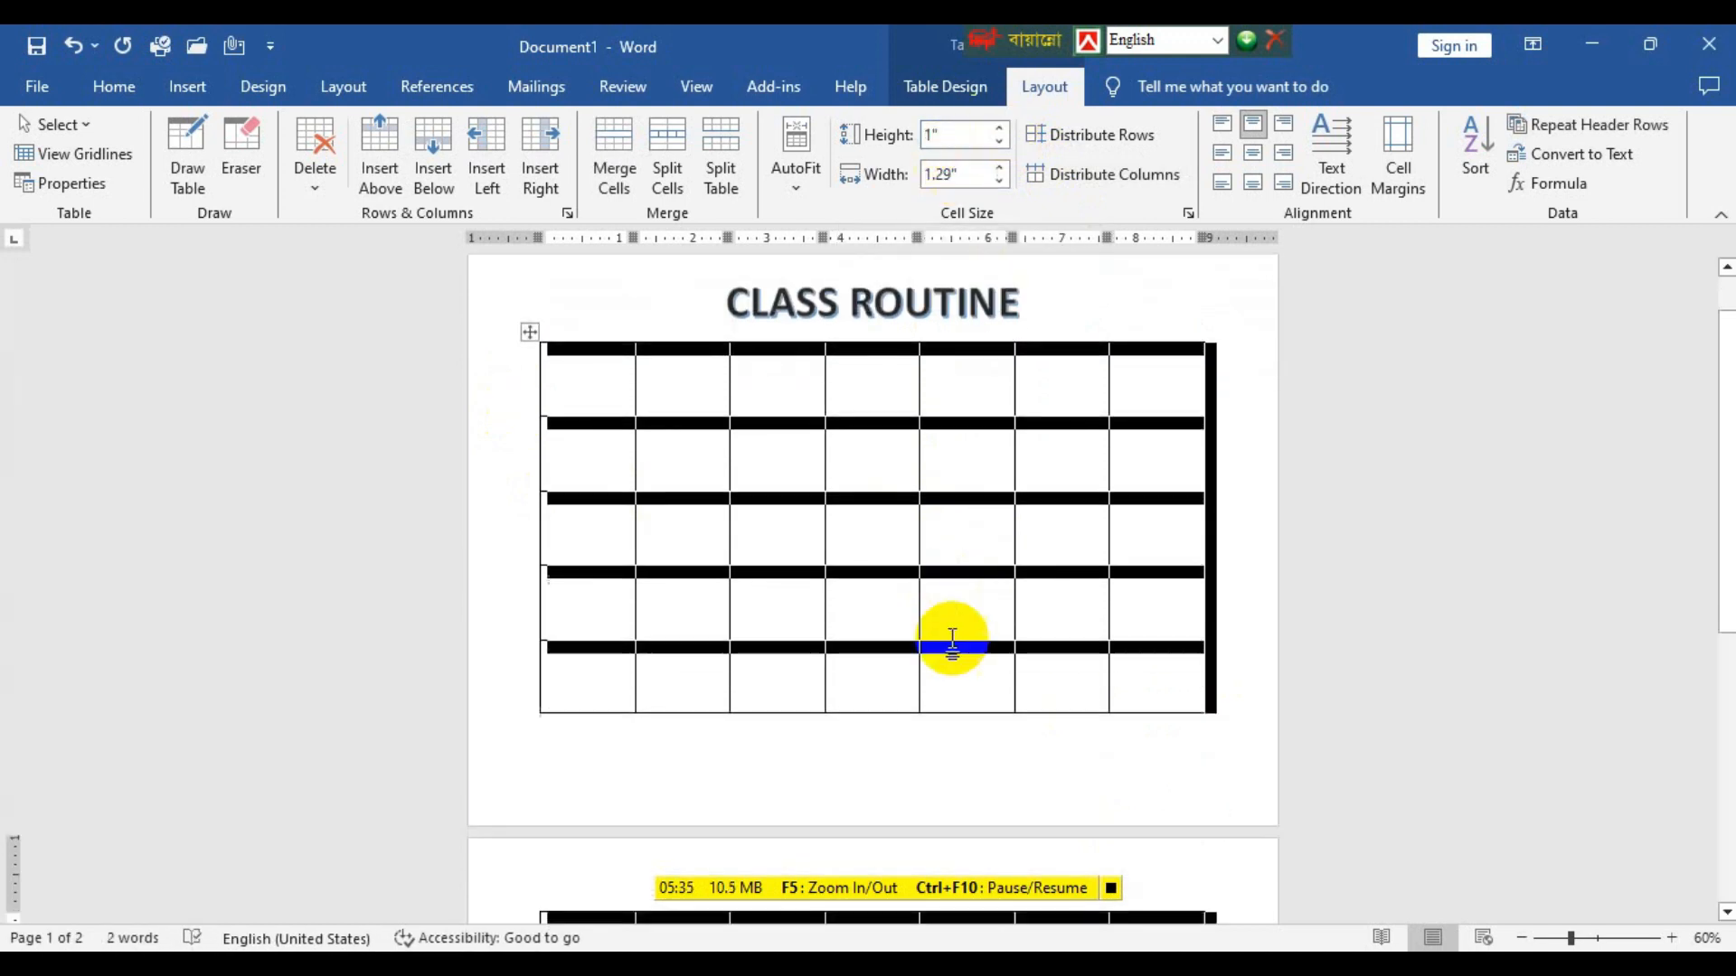
pyautogui.scroll(-2, 904, 497)
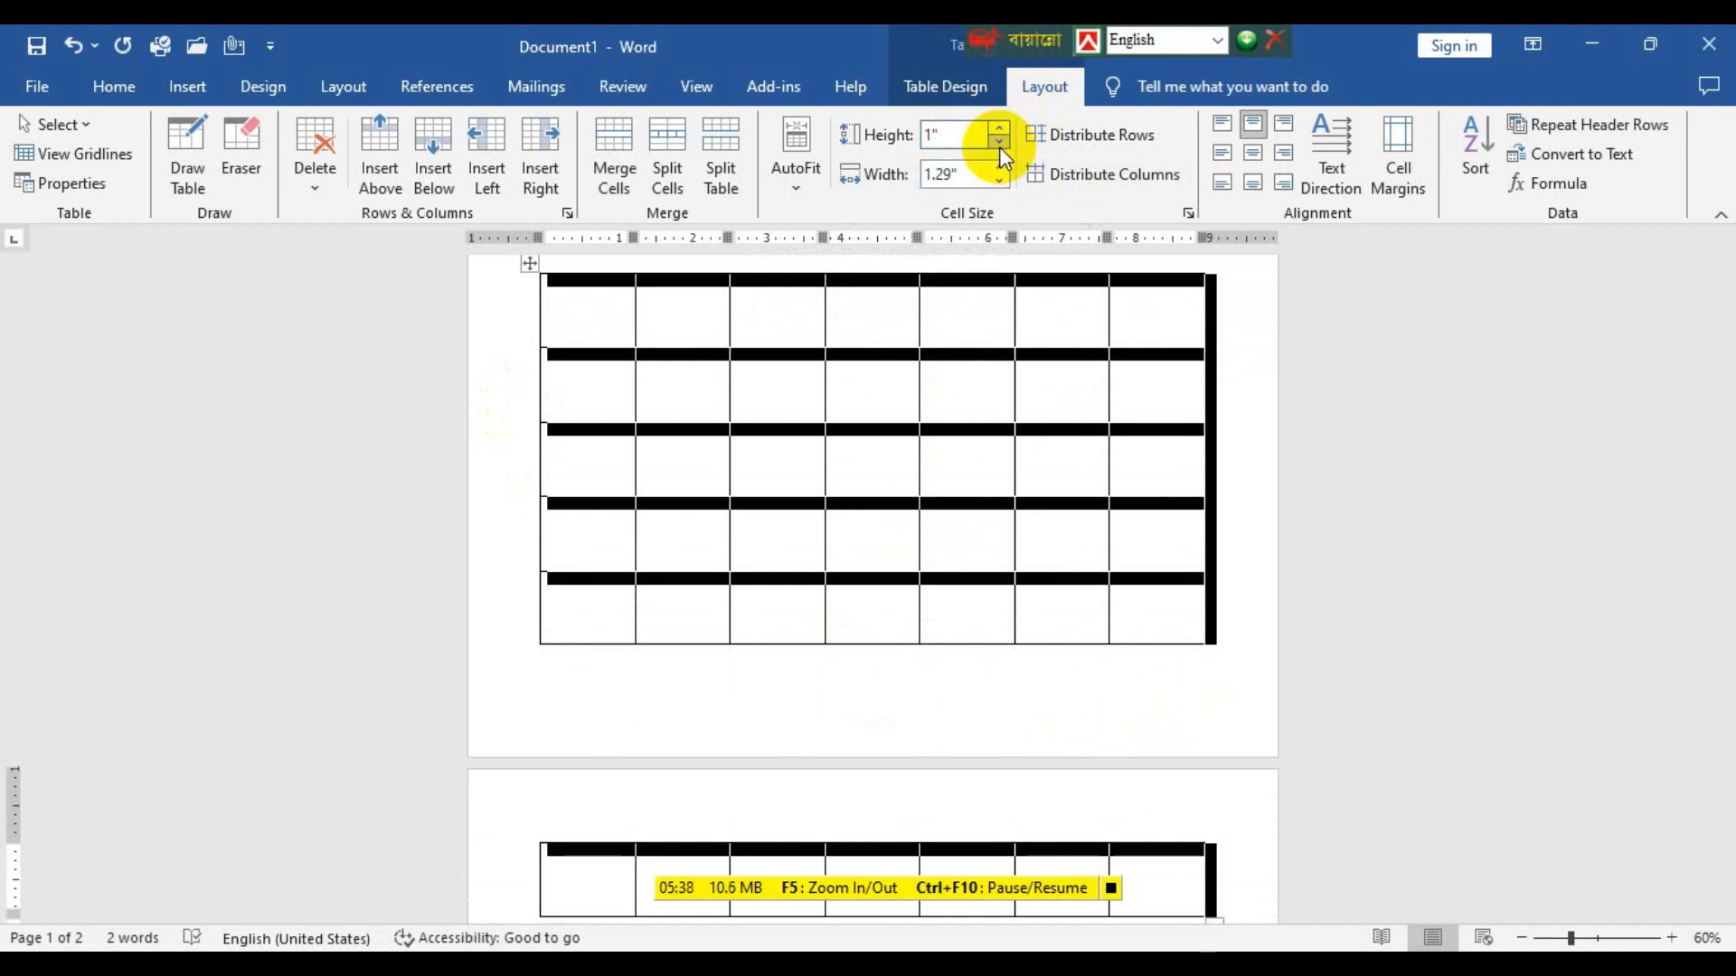
pyautogui.click(999, 144)
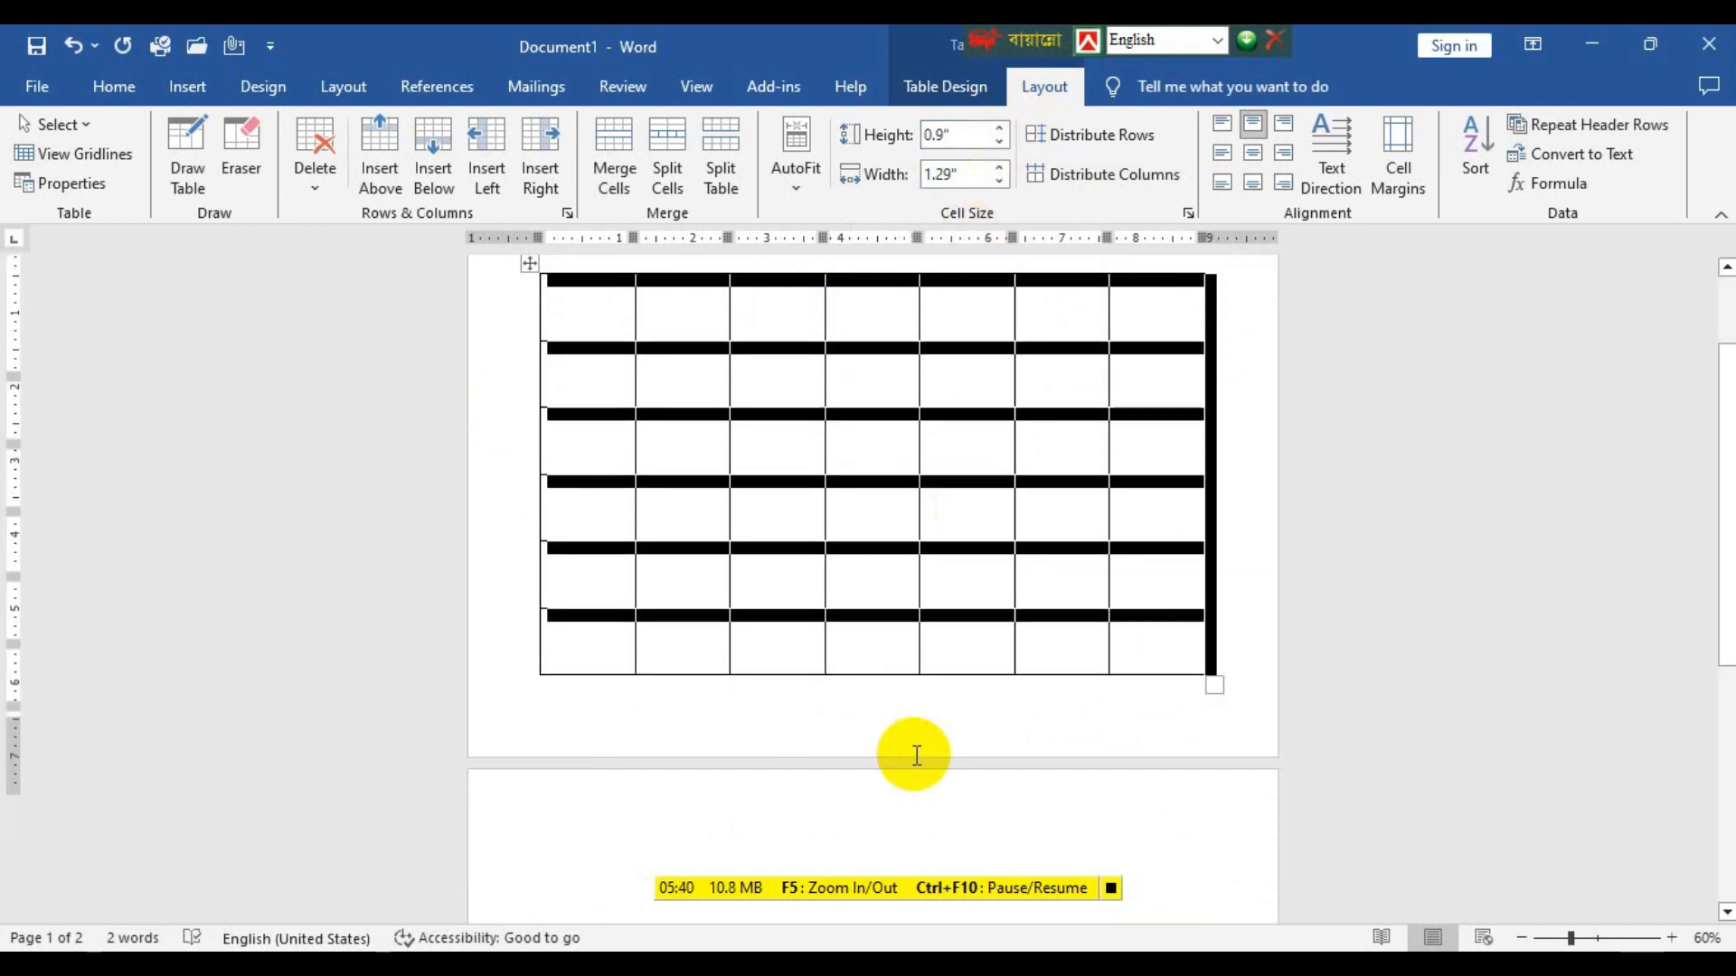
pyautogui.scroll(3, 915, 755)
pyautogui.click(839, 592)
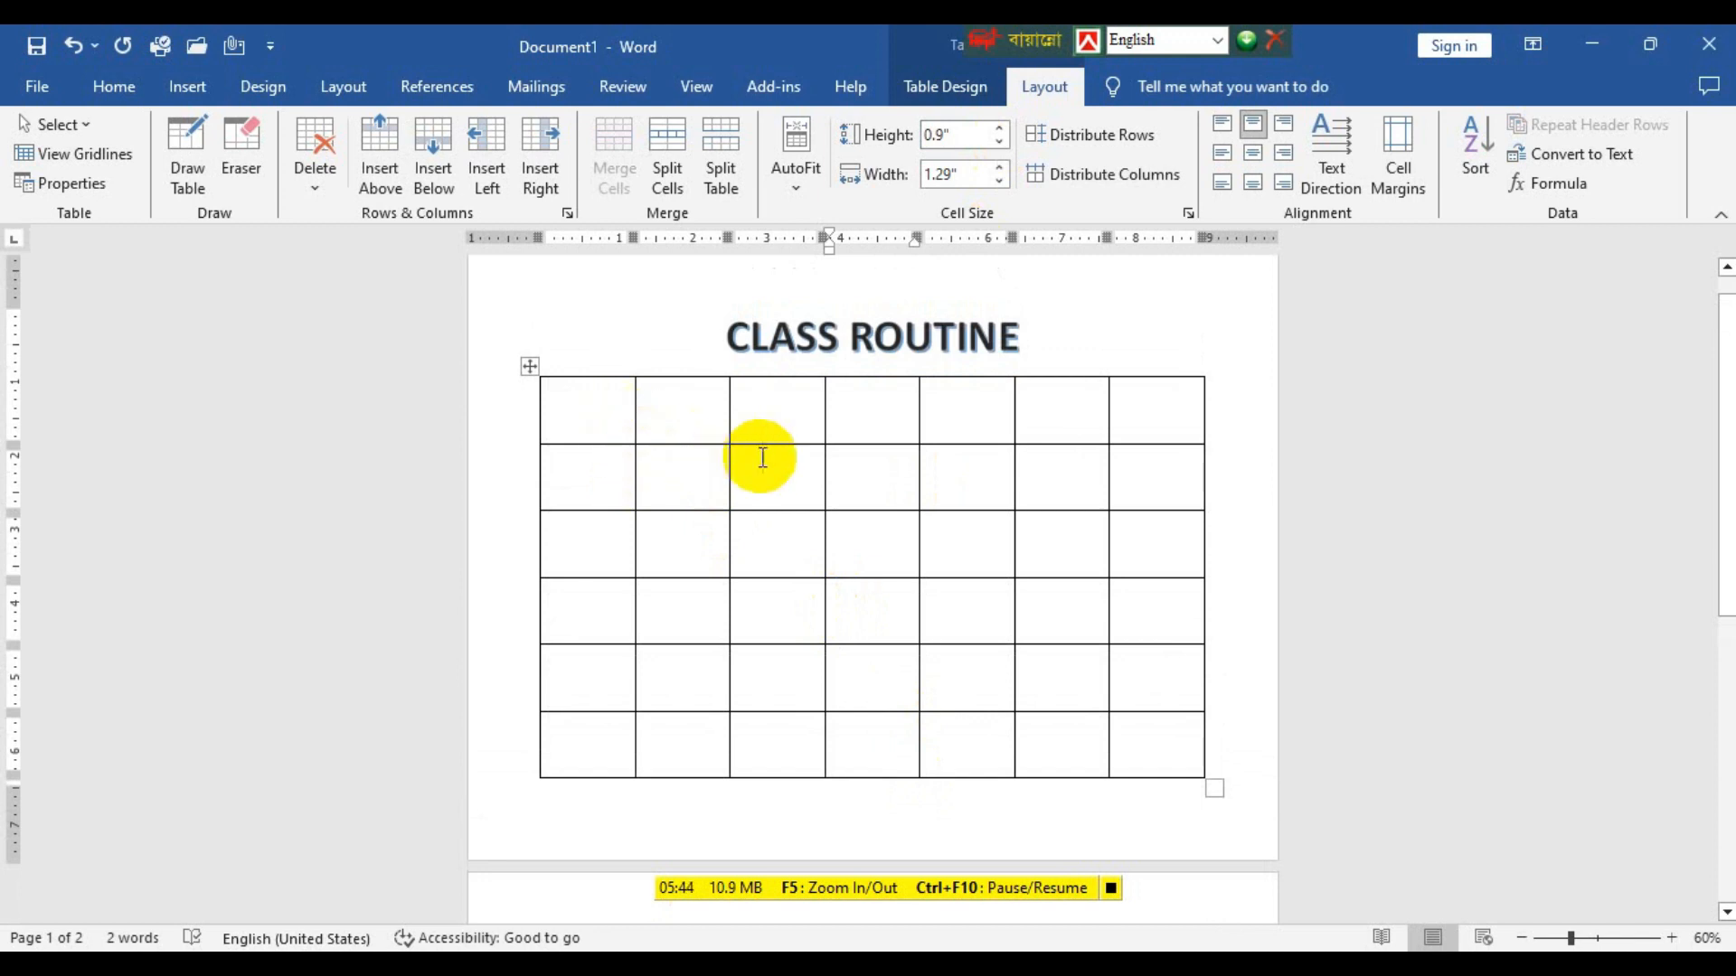
# Widen the first column to about 1.62" and the fourth to about 1.58", and narrow the fifth column by moving its border with the sixth.
pyautogui.scroll(3, 765, 454)
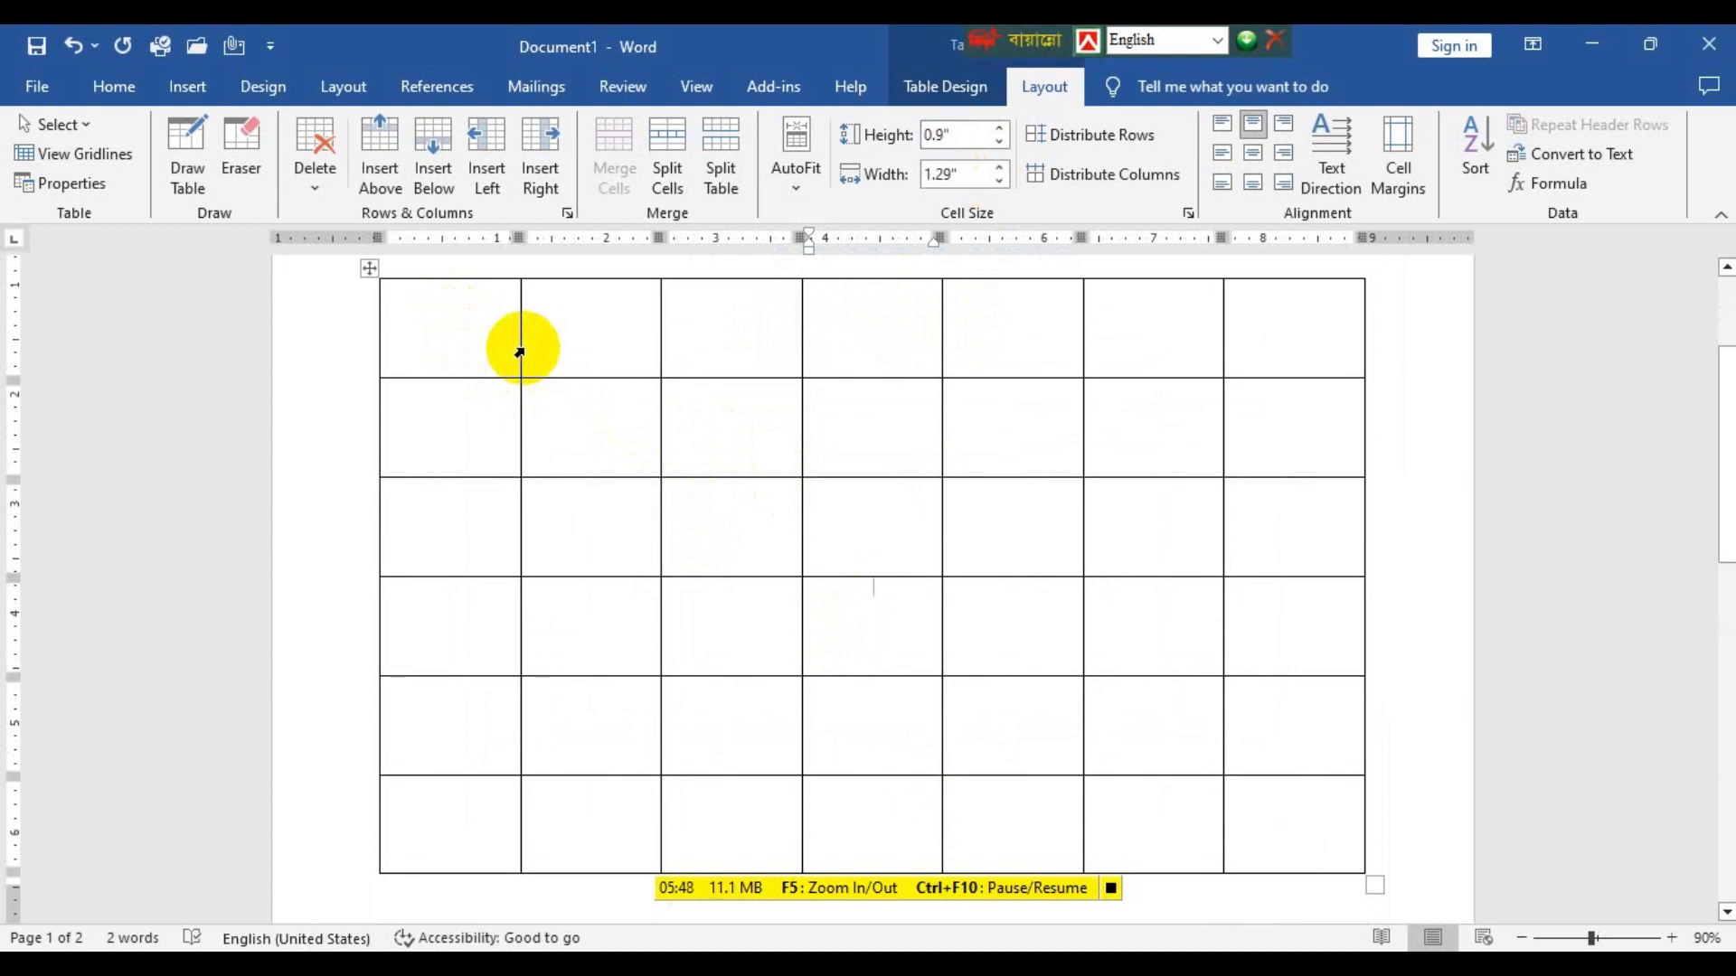
pyautogui.moveTo(518, 348); pyautogui.dragTo(555, 354)
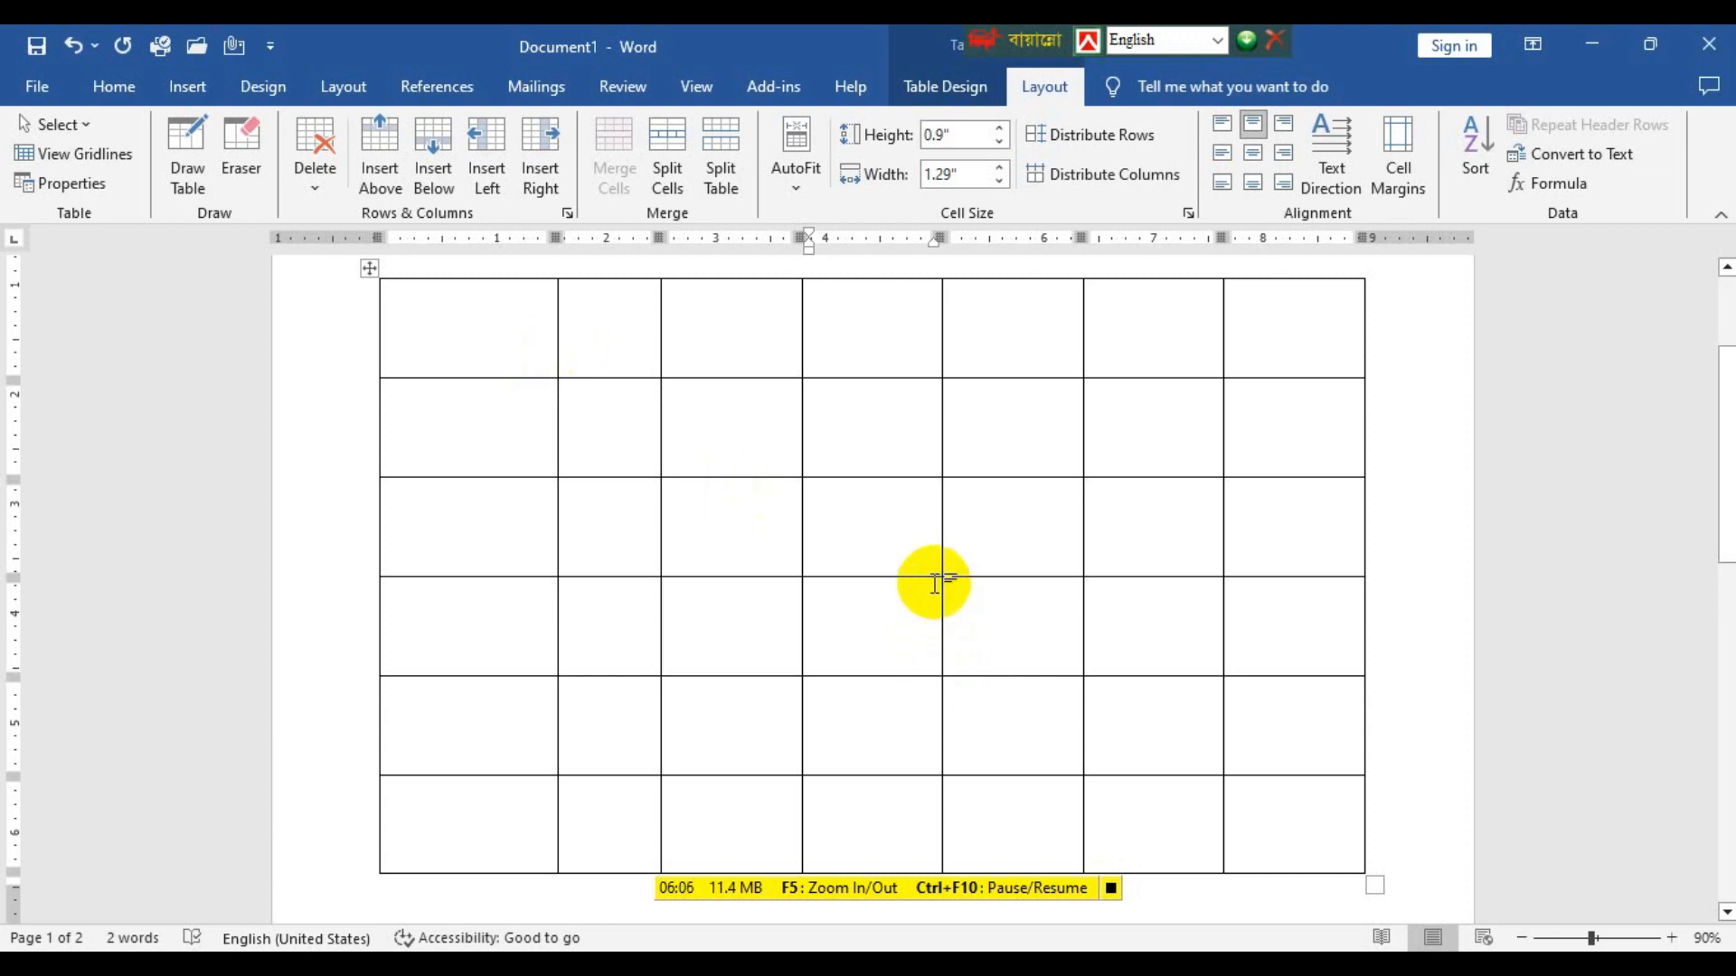
pyautogui.moveTo(941, 569); pyautogui.dragTo(974, 556)
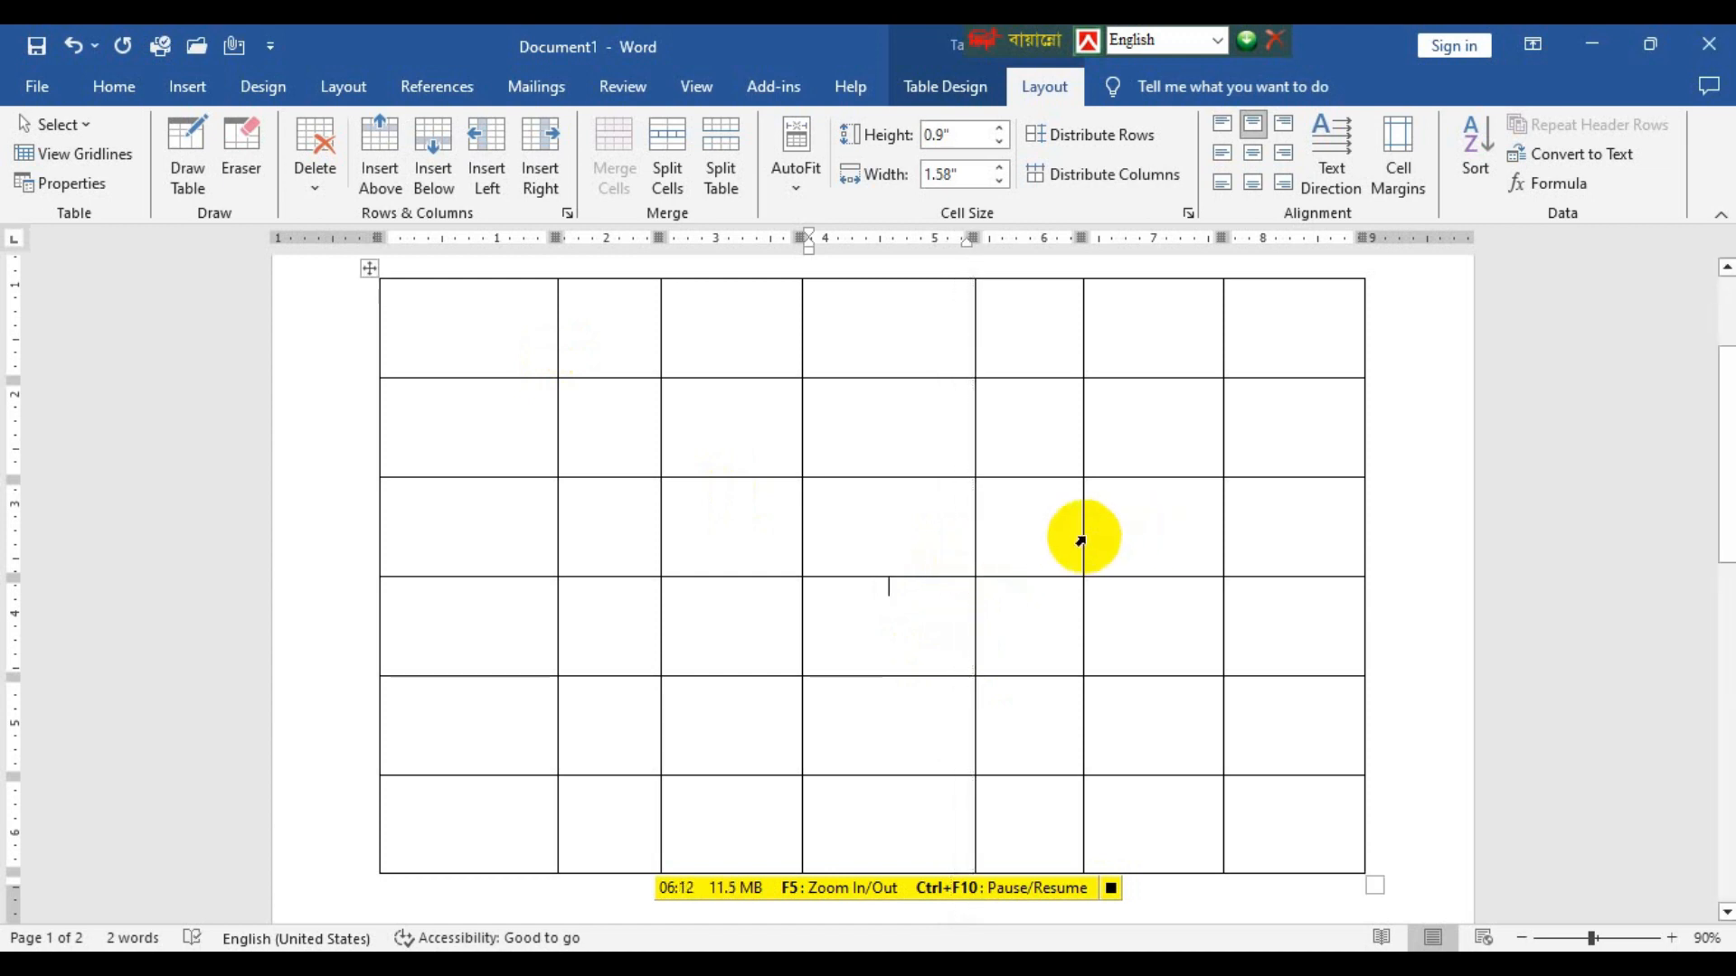
pyautogui.moveTo(1082, 537); pyautogui.dragTo(1056, 539)
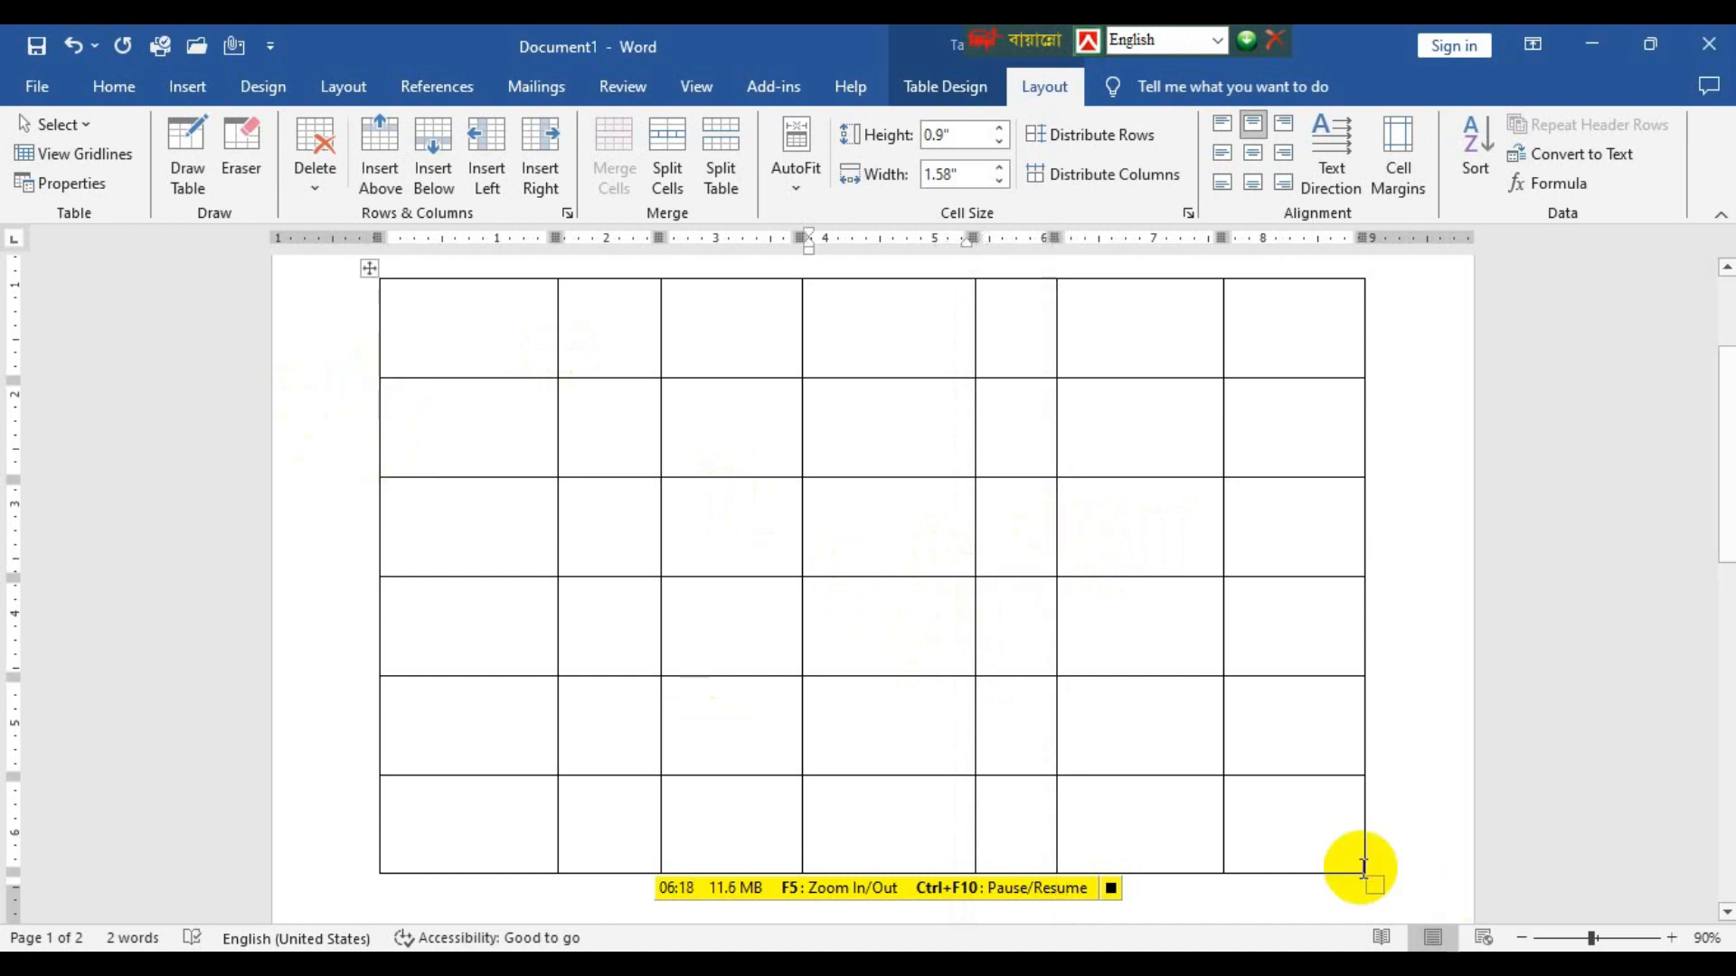
pyautogui.moveTo(1054, 931)
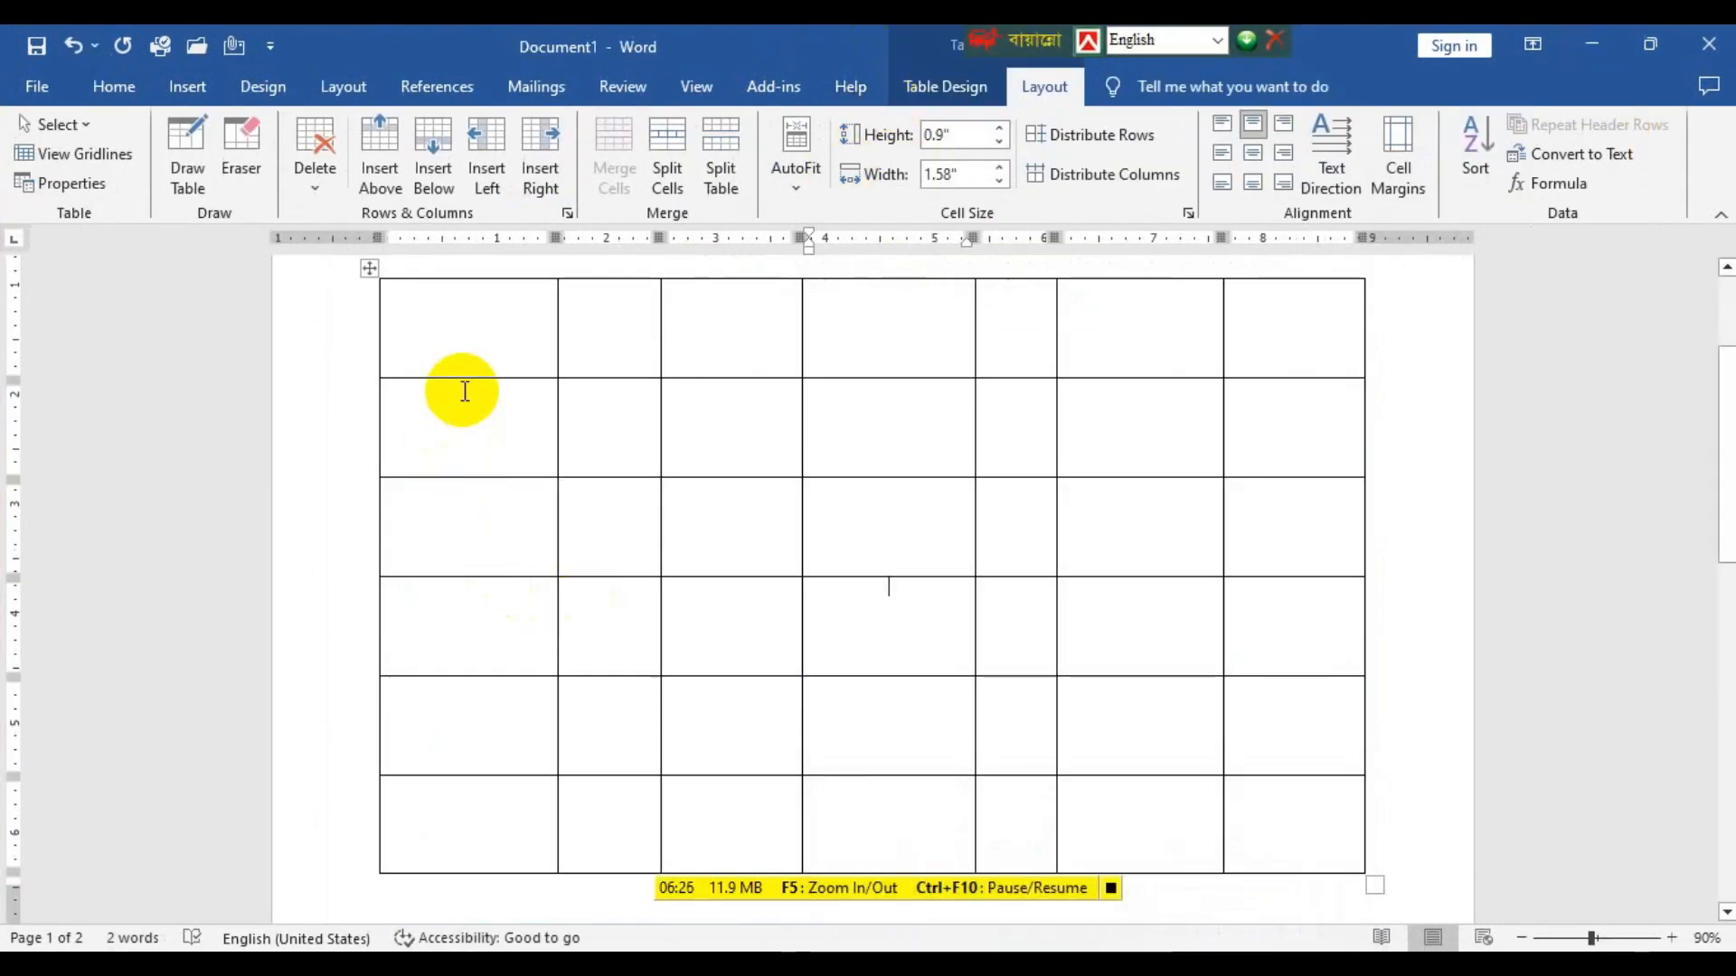
# Make the table's first row taller by moving its lower border down.
pyautogui.moveTo(461, 378); pyautogui.dragTo(468, 431)
pyautogui.scroll(-5, 659, 706)
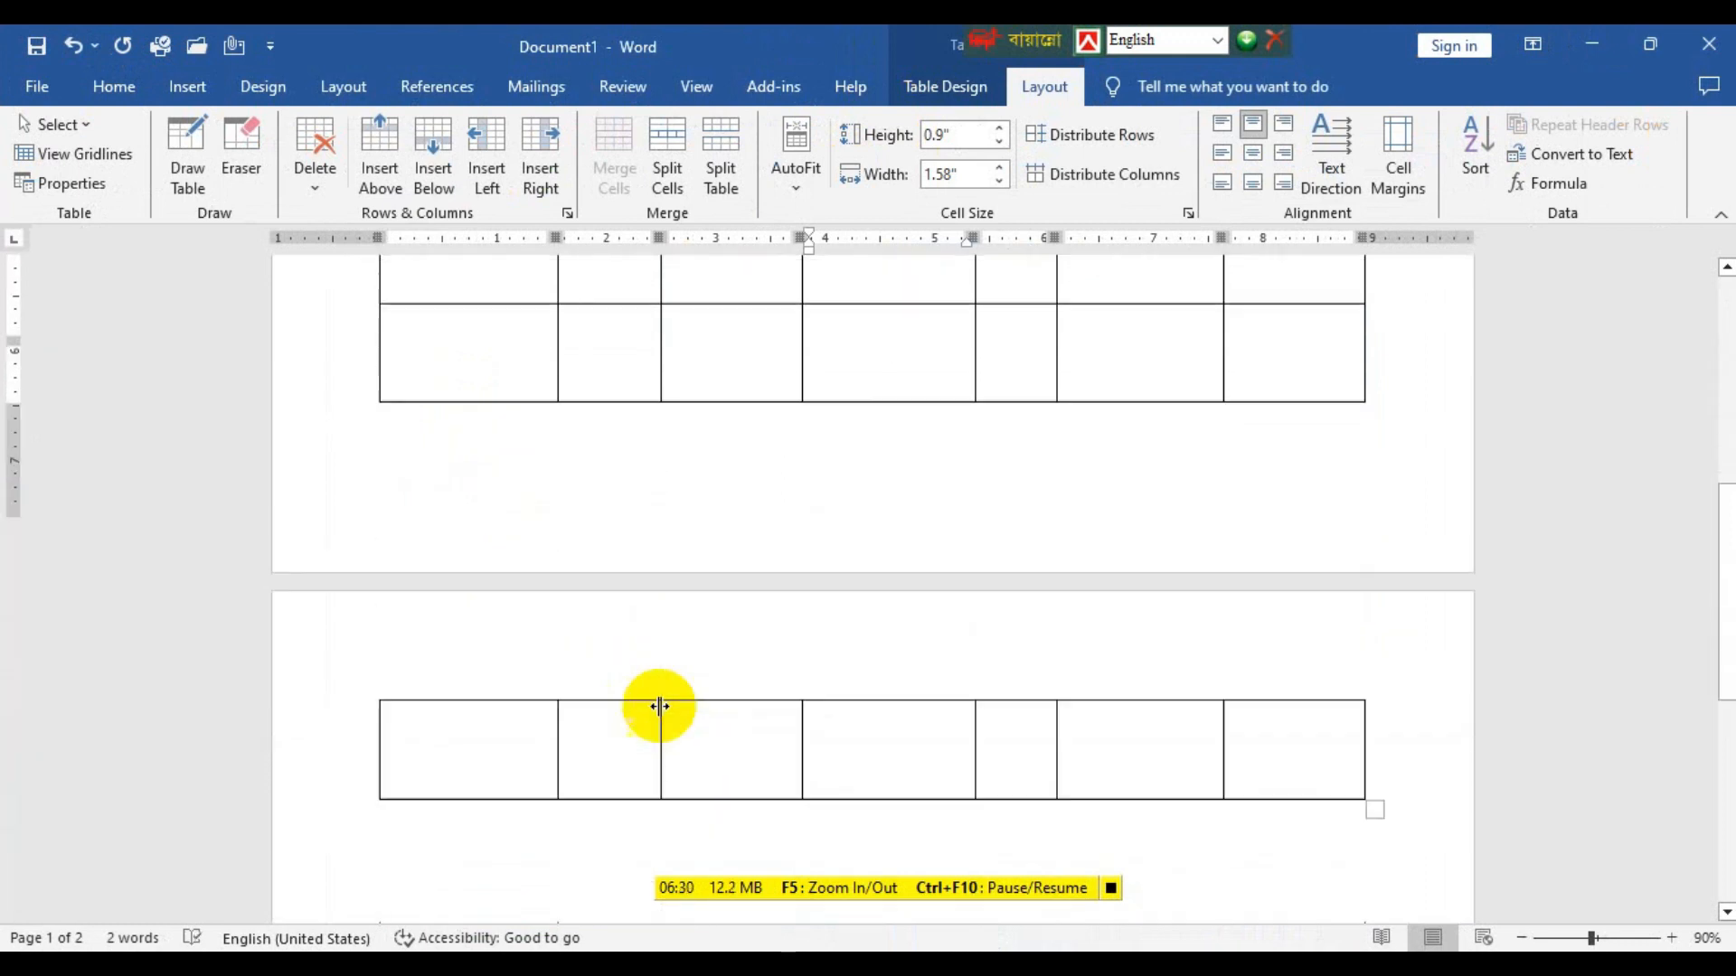
pyautogui.scroll(10, 659, 705)
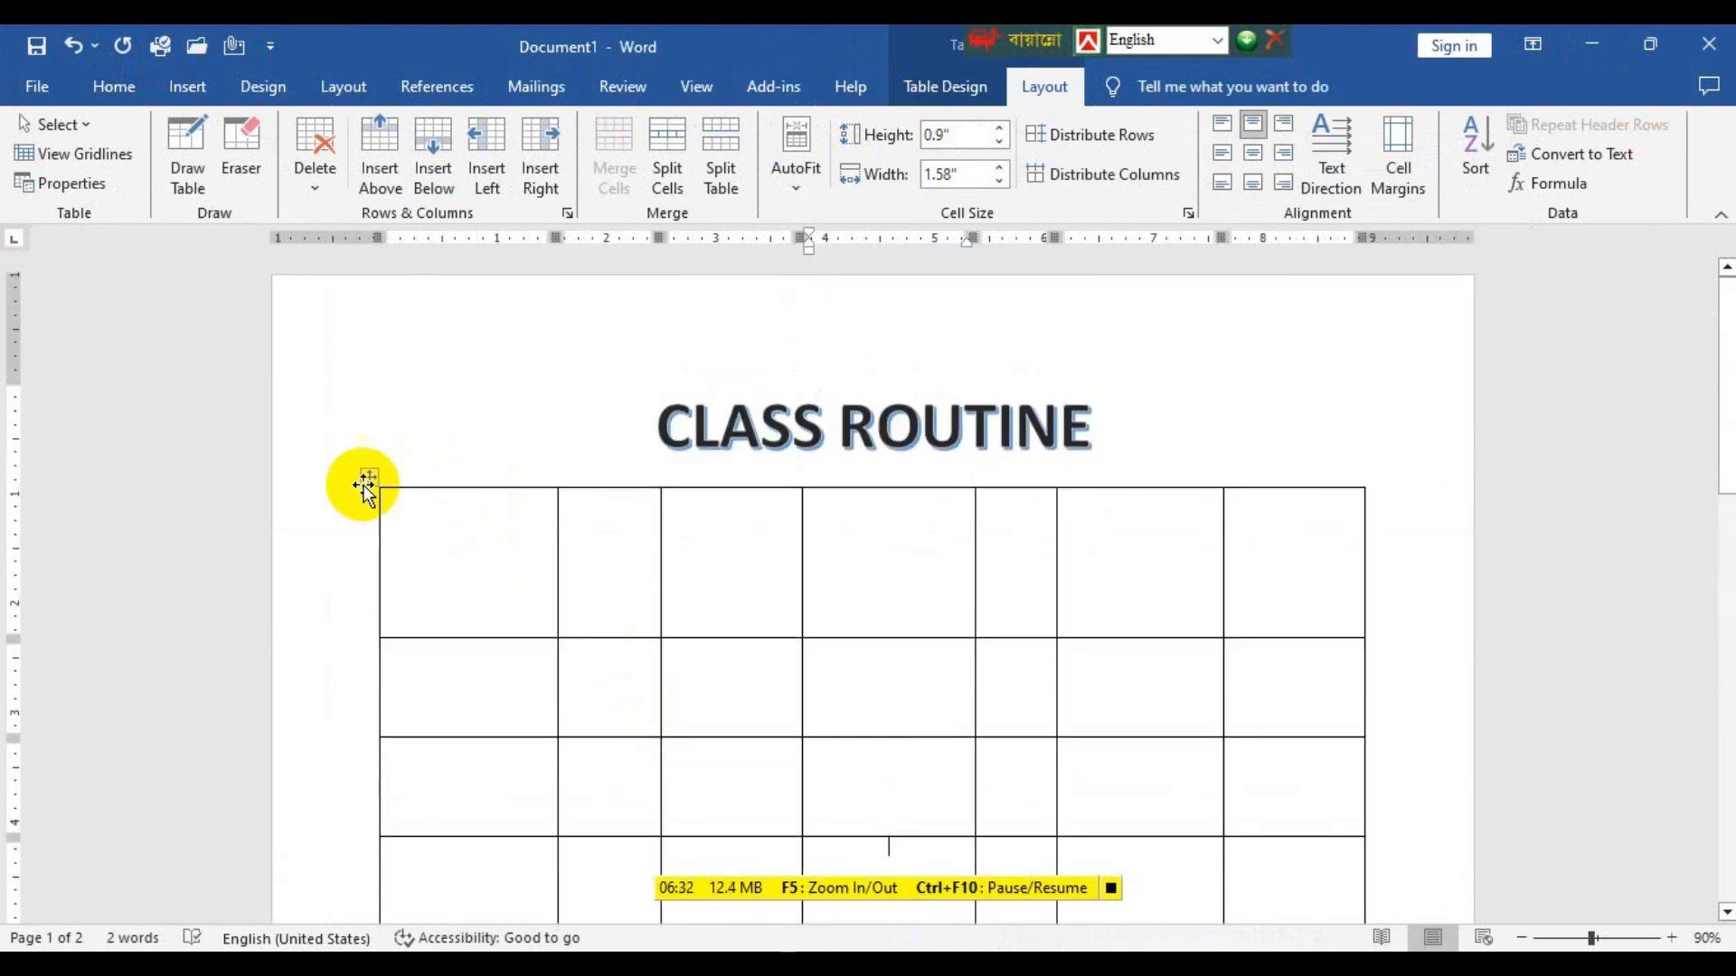
# Even out the whole table by setting every row's height to 0.9".
pyautogui.click(367, 480)
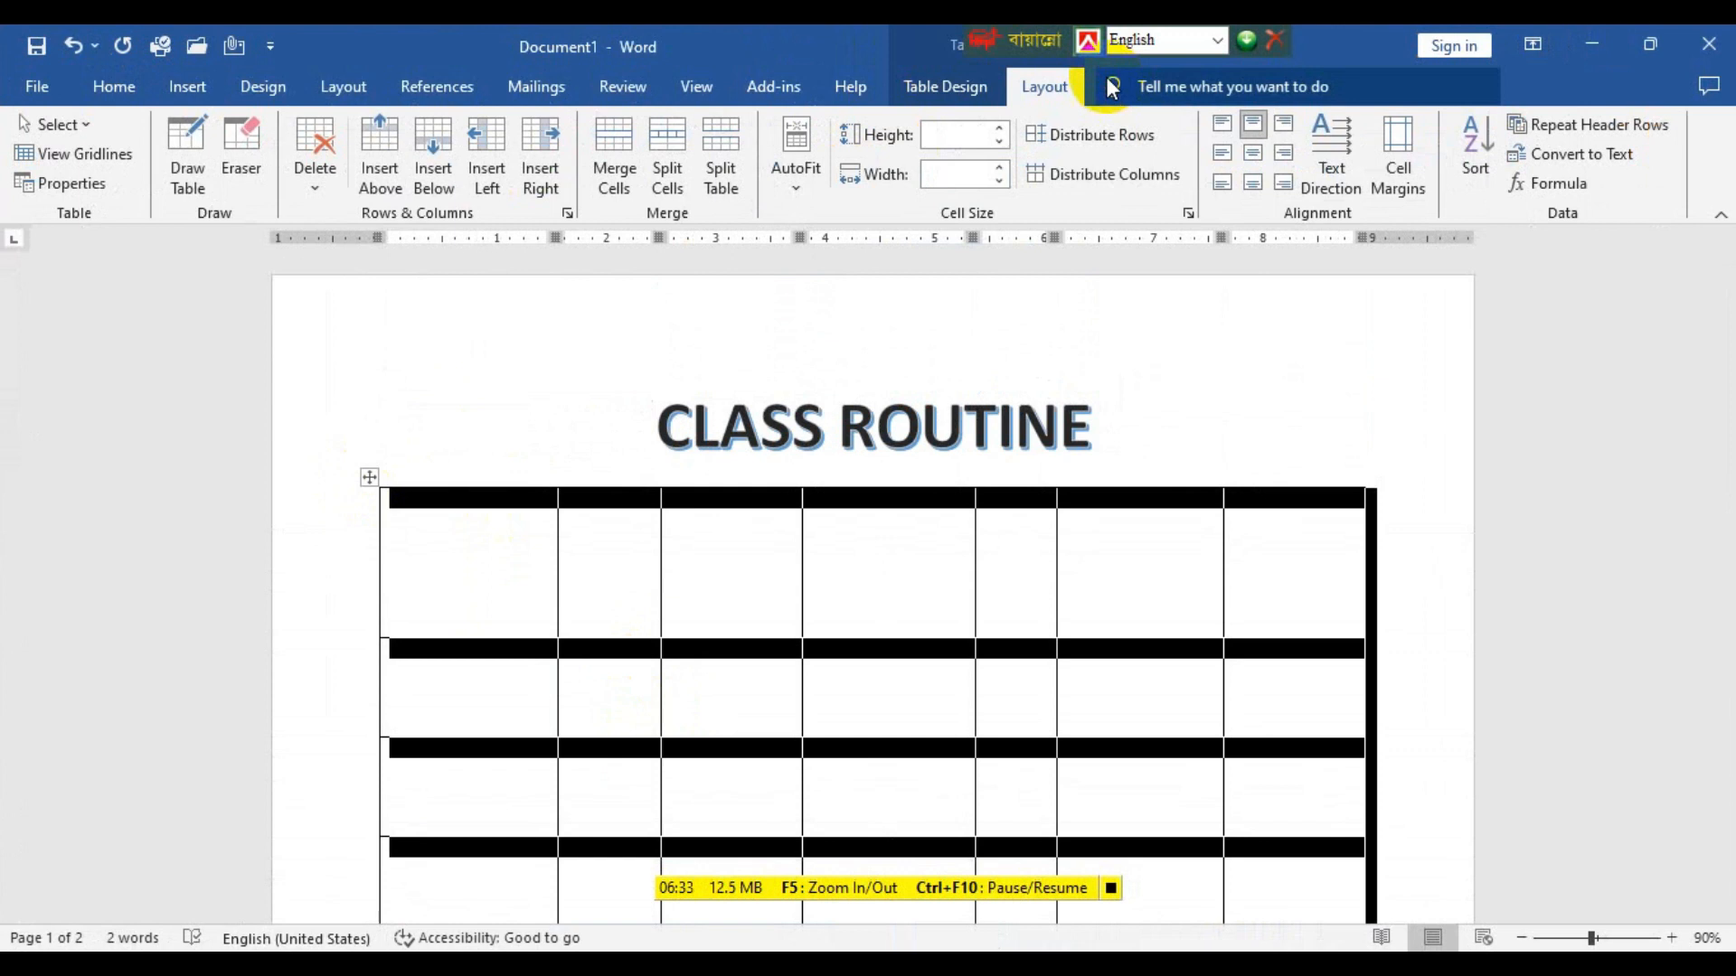
pyautogui.click(998, 137)
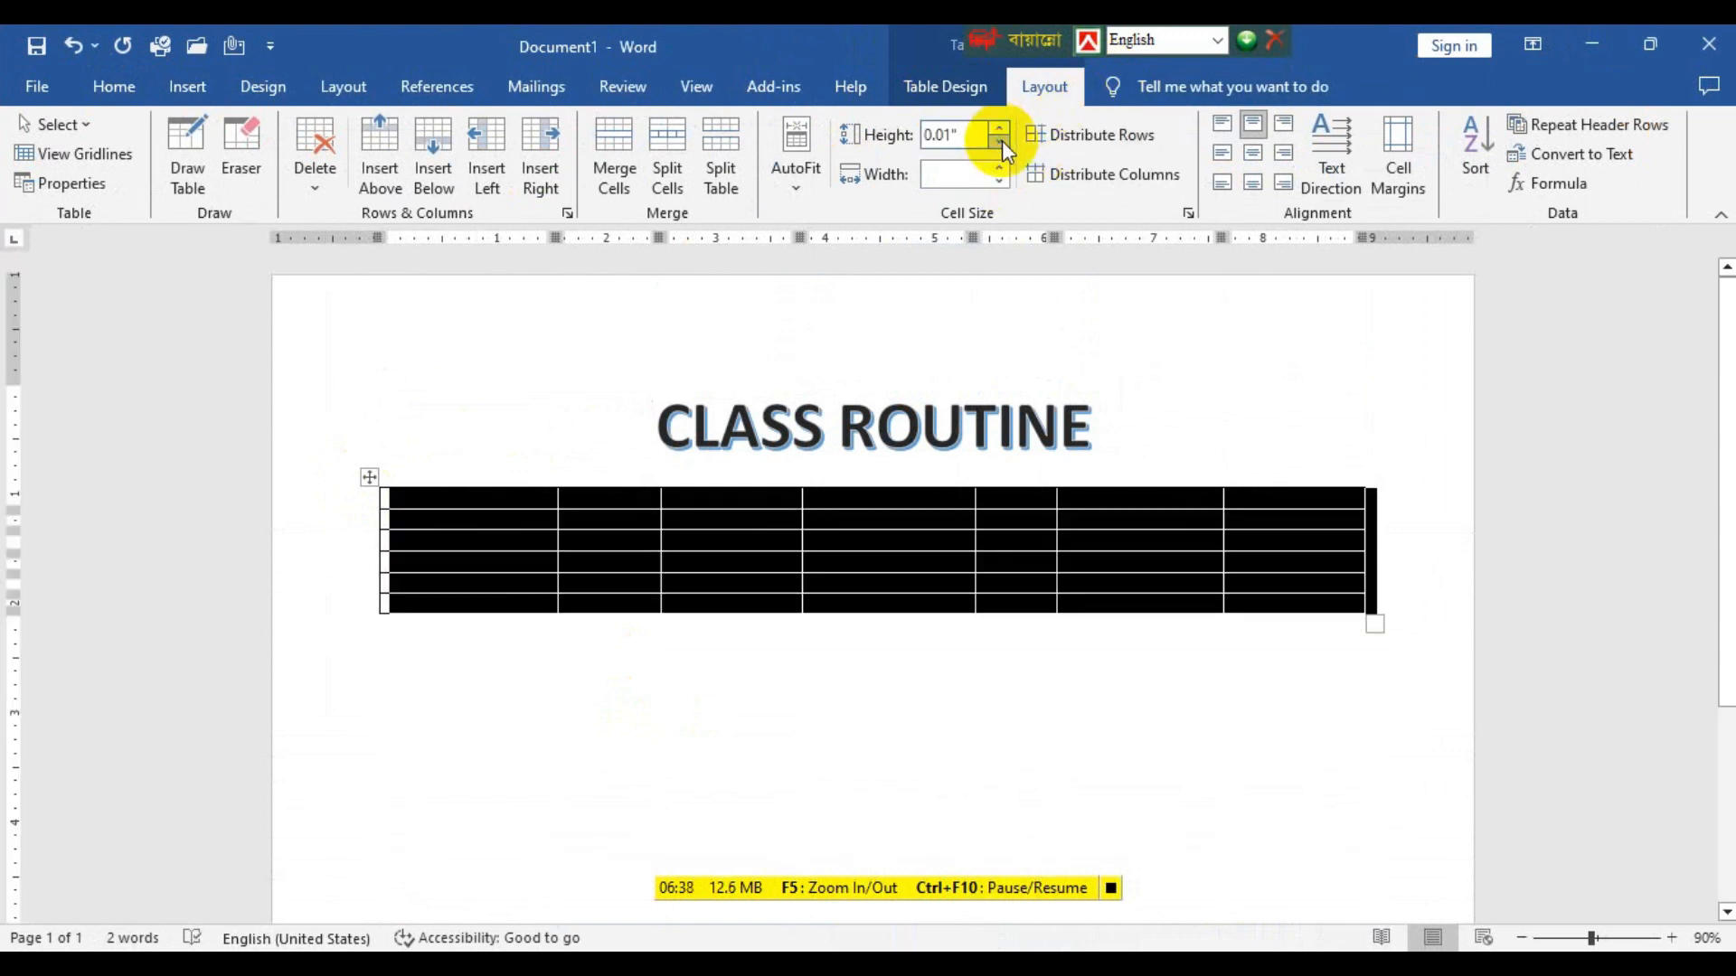
pyautogui.click(1000, 131)
pyautogui.click(1000, 131)
pyautogui.click(1000, 131)
pyautogui.click(1000, 131)
pyautogui.click(999, 131)
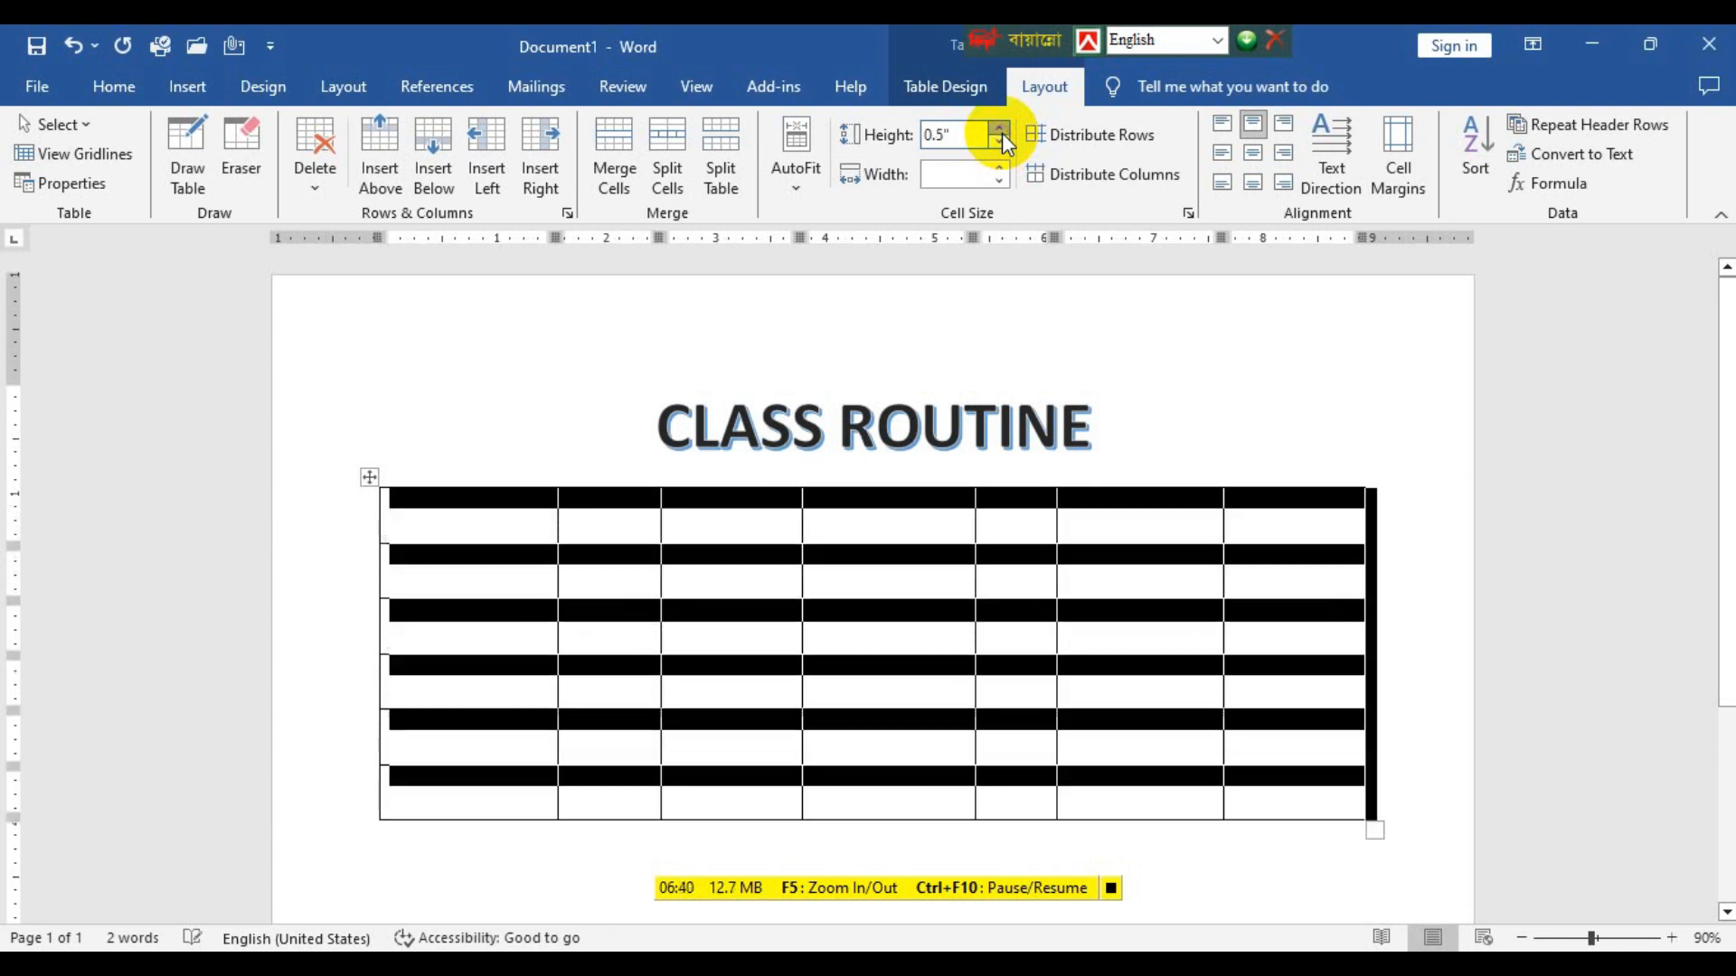
pyautogui.click(1000, 131)
pyautogui.scroll(-3, 941, 588)
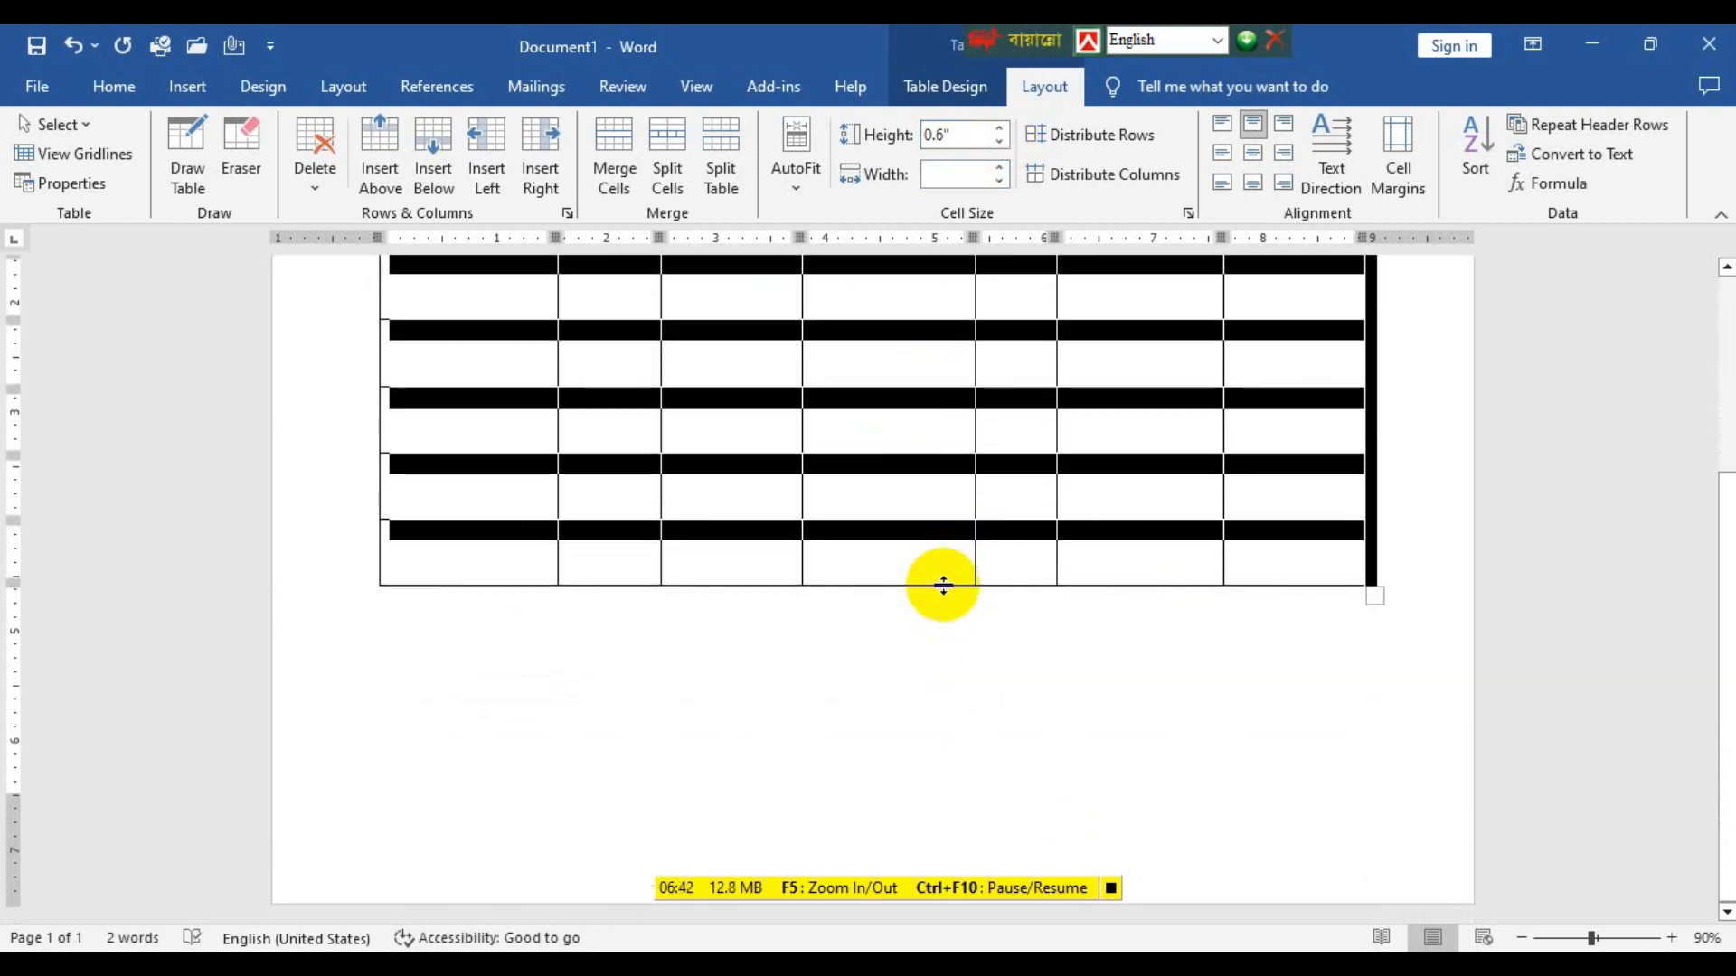
pyautogui.click(999, 130)
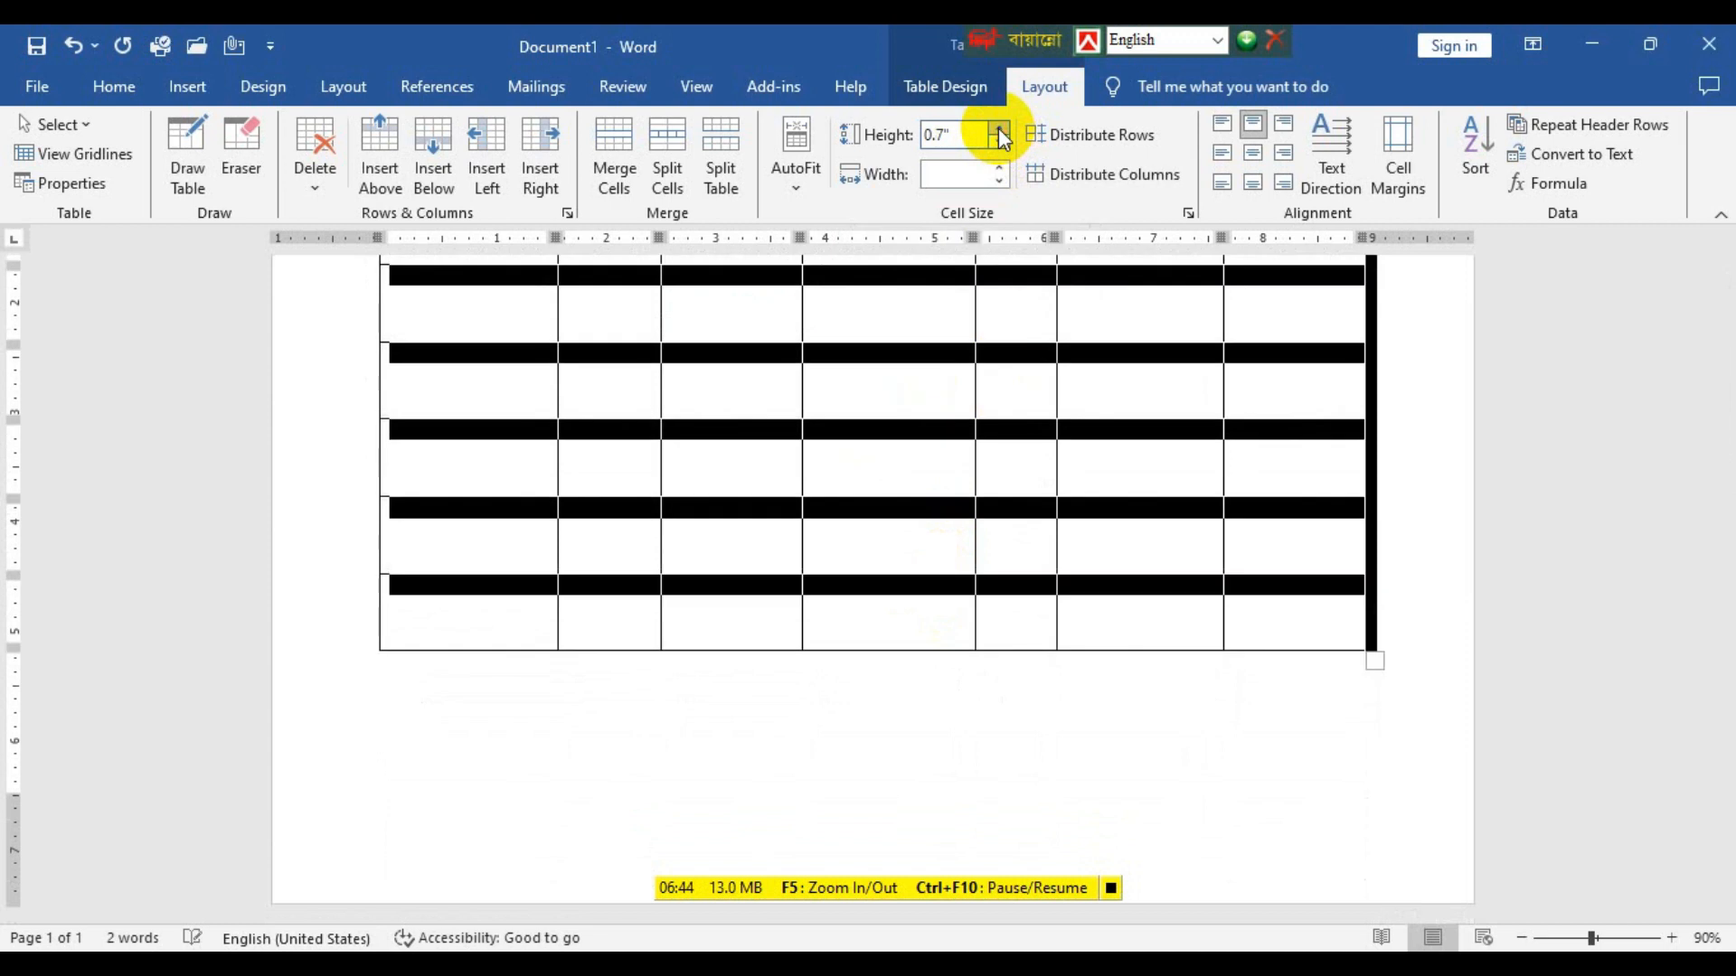
pyautogui.click(999, 130)
pyautogui.click(999, 130)
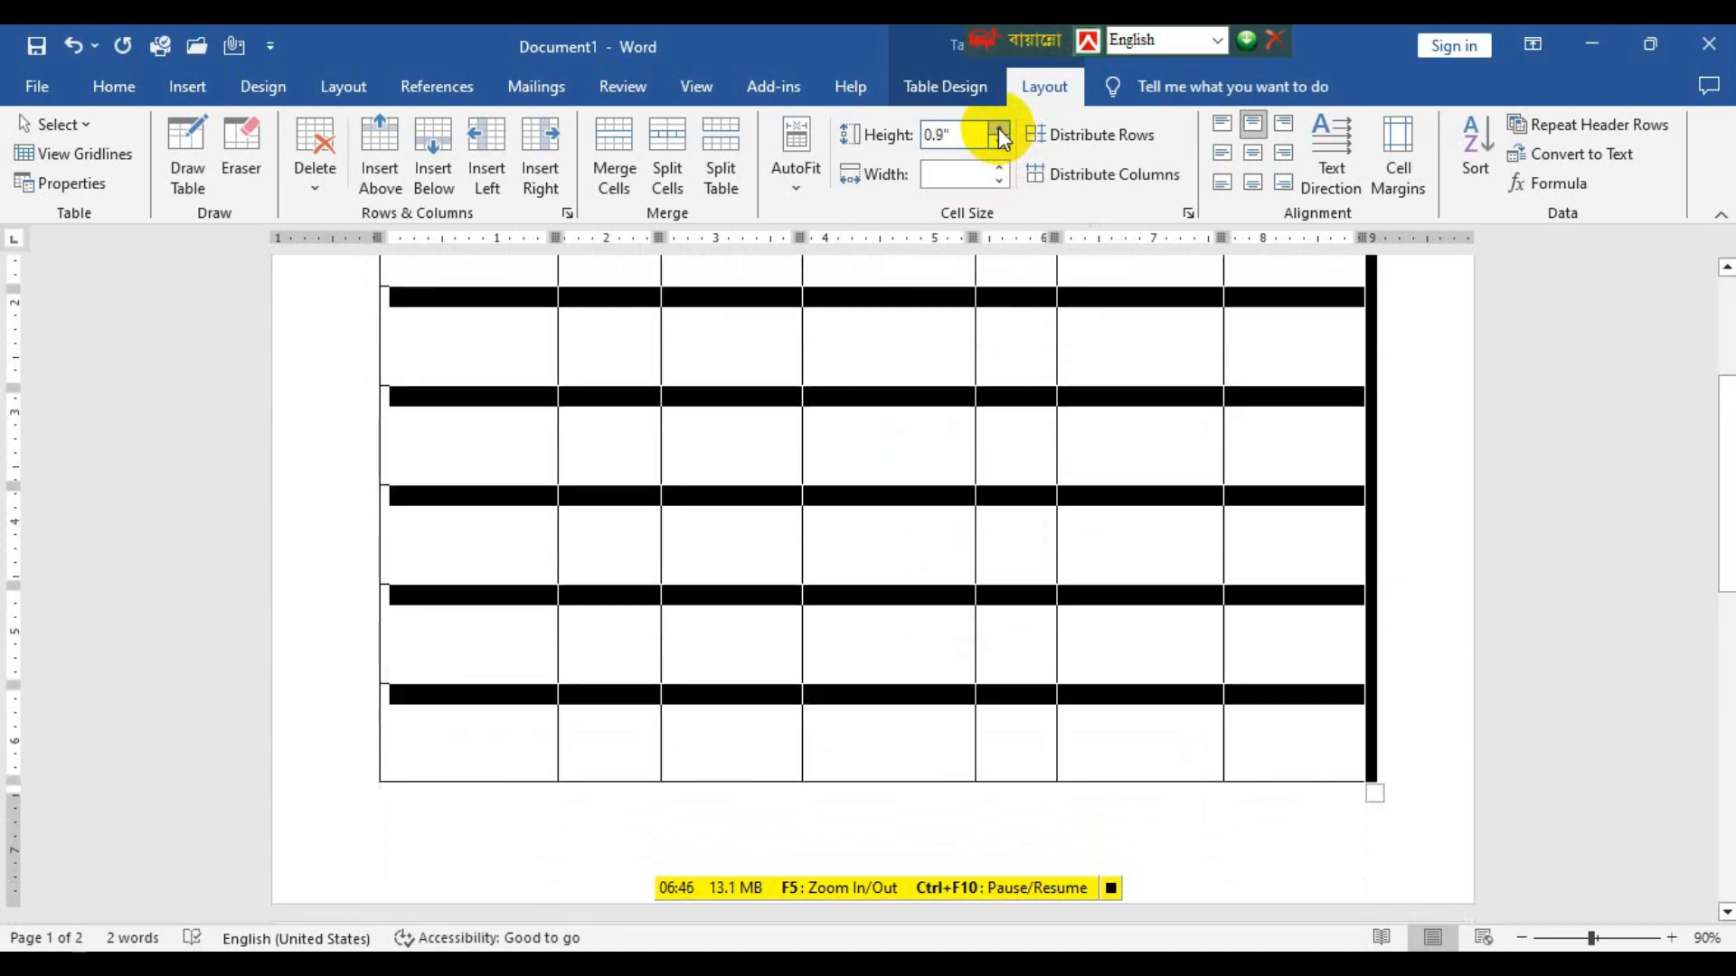
pyautogui.scroll(4, 841, 570)
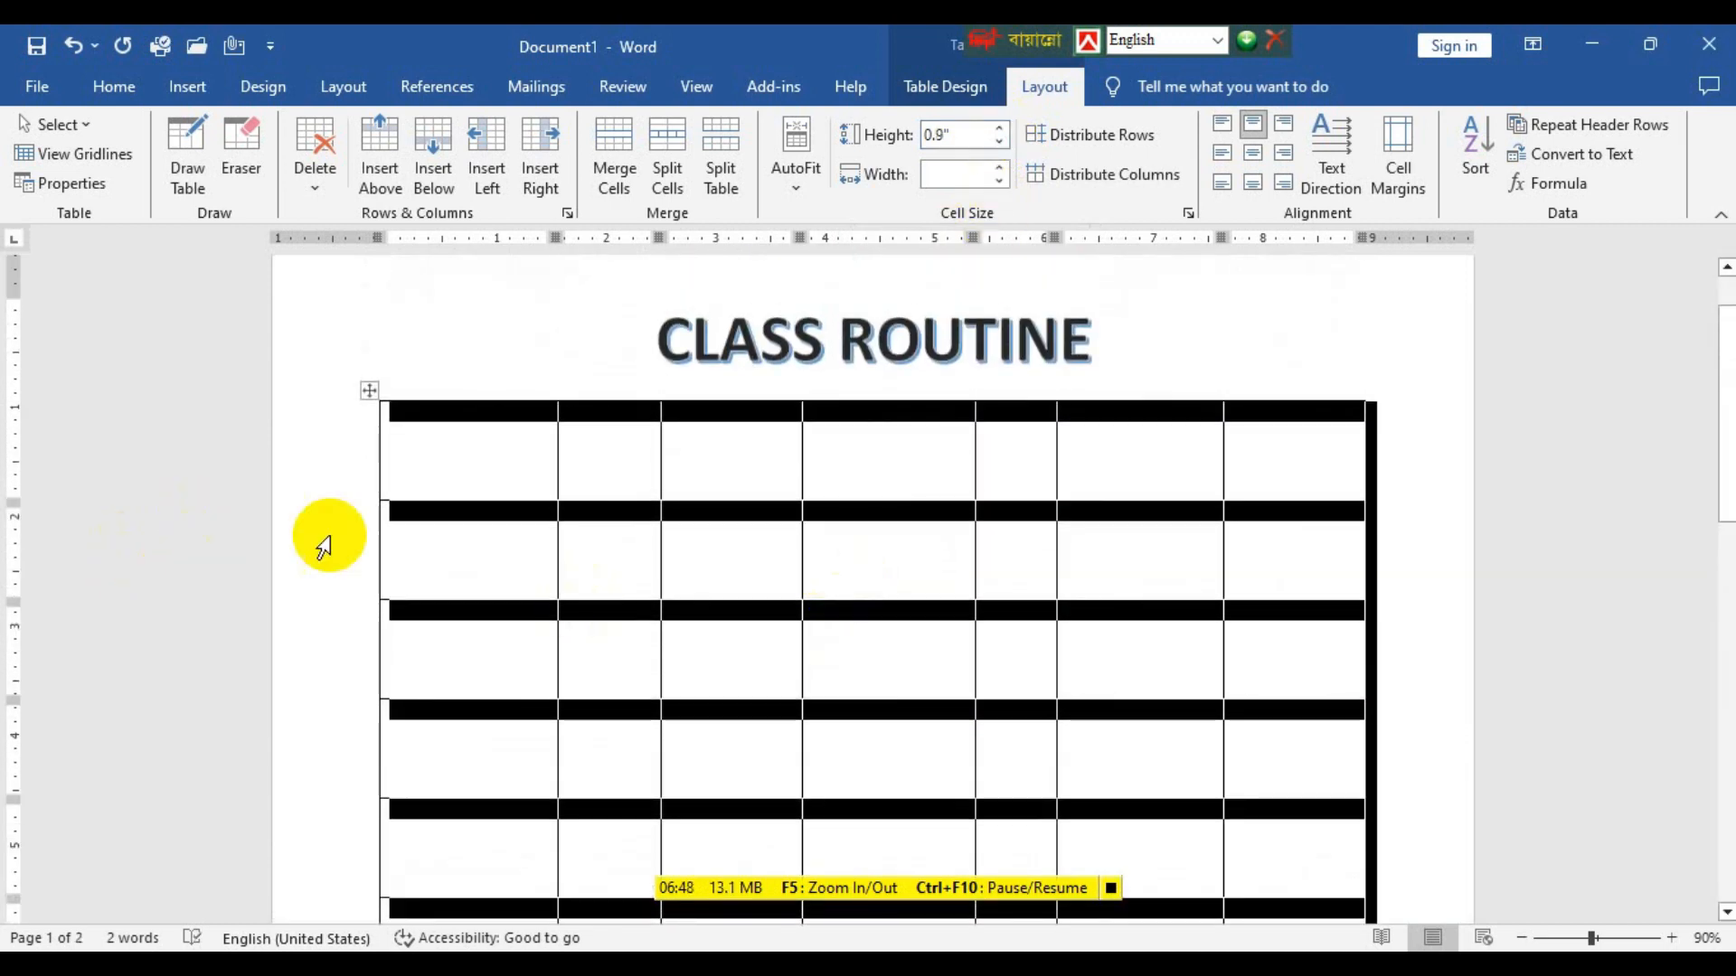
# Increase the first row's height to about 1.05" by moving its lower border.
pyautogui.click(400, 506)
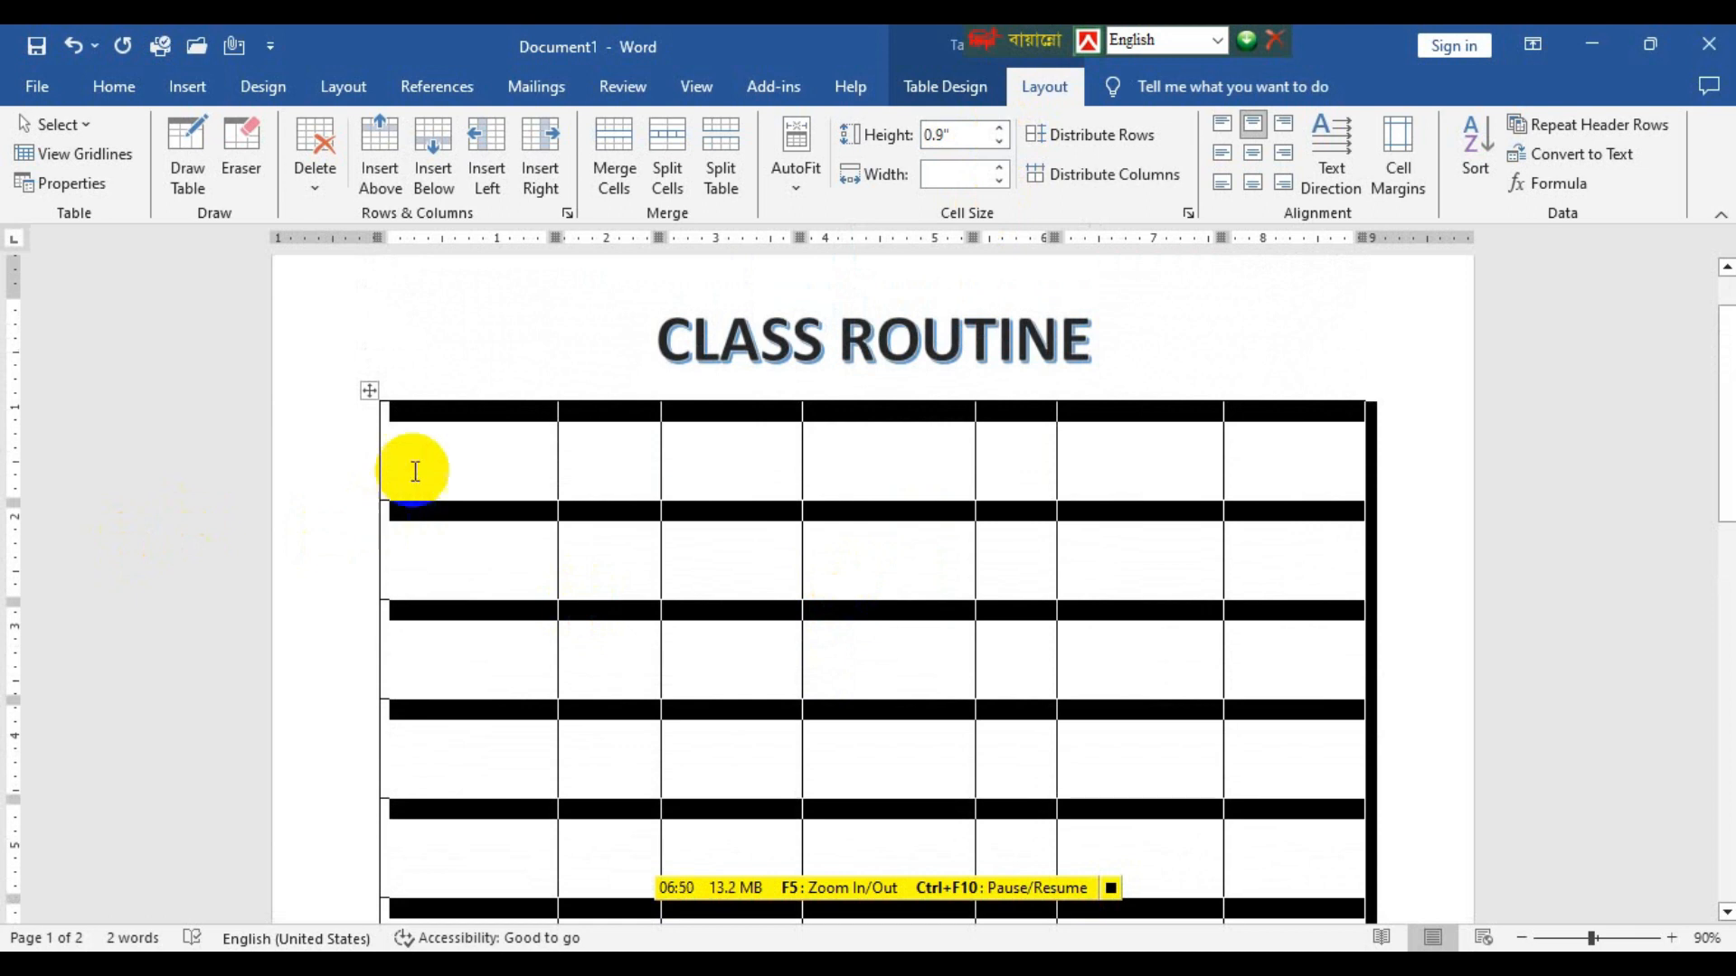
pyautogui.click(407, 465)
pyautogui.moveTo(408, 511); pyautogui.dragTo(419, 515)
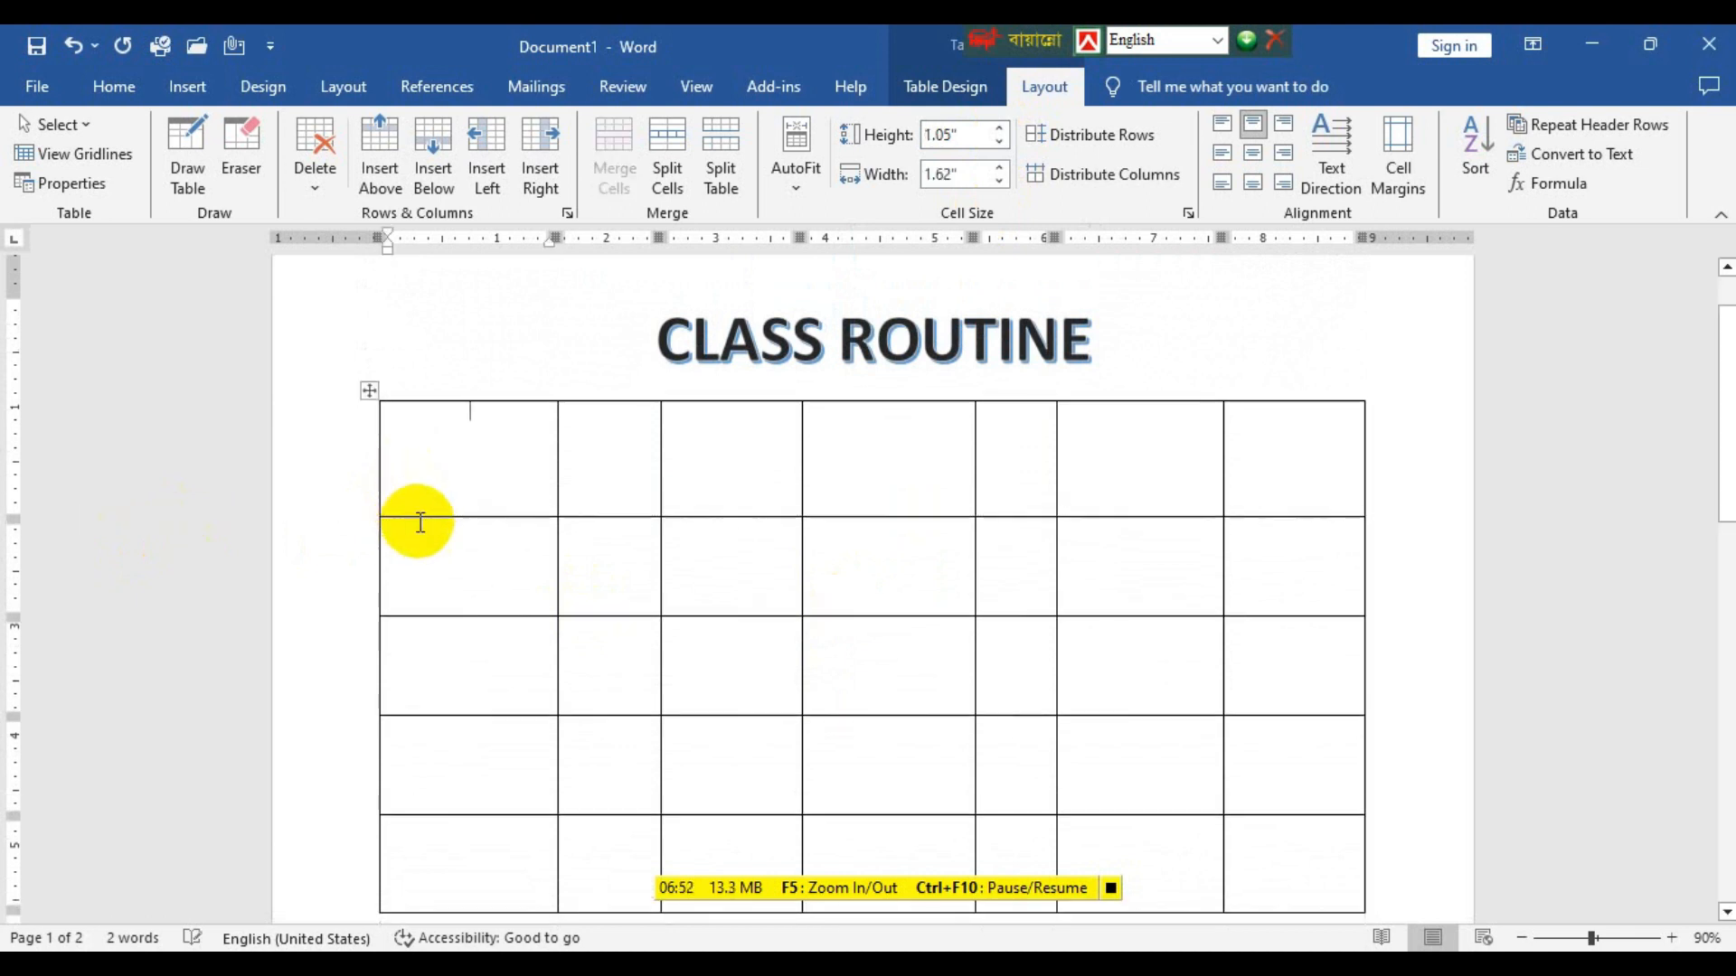
pyautogui.scroll(-3, 516, 581)
pyautogui.scroll(-2, 520, 584)
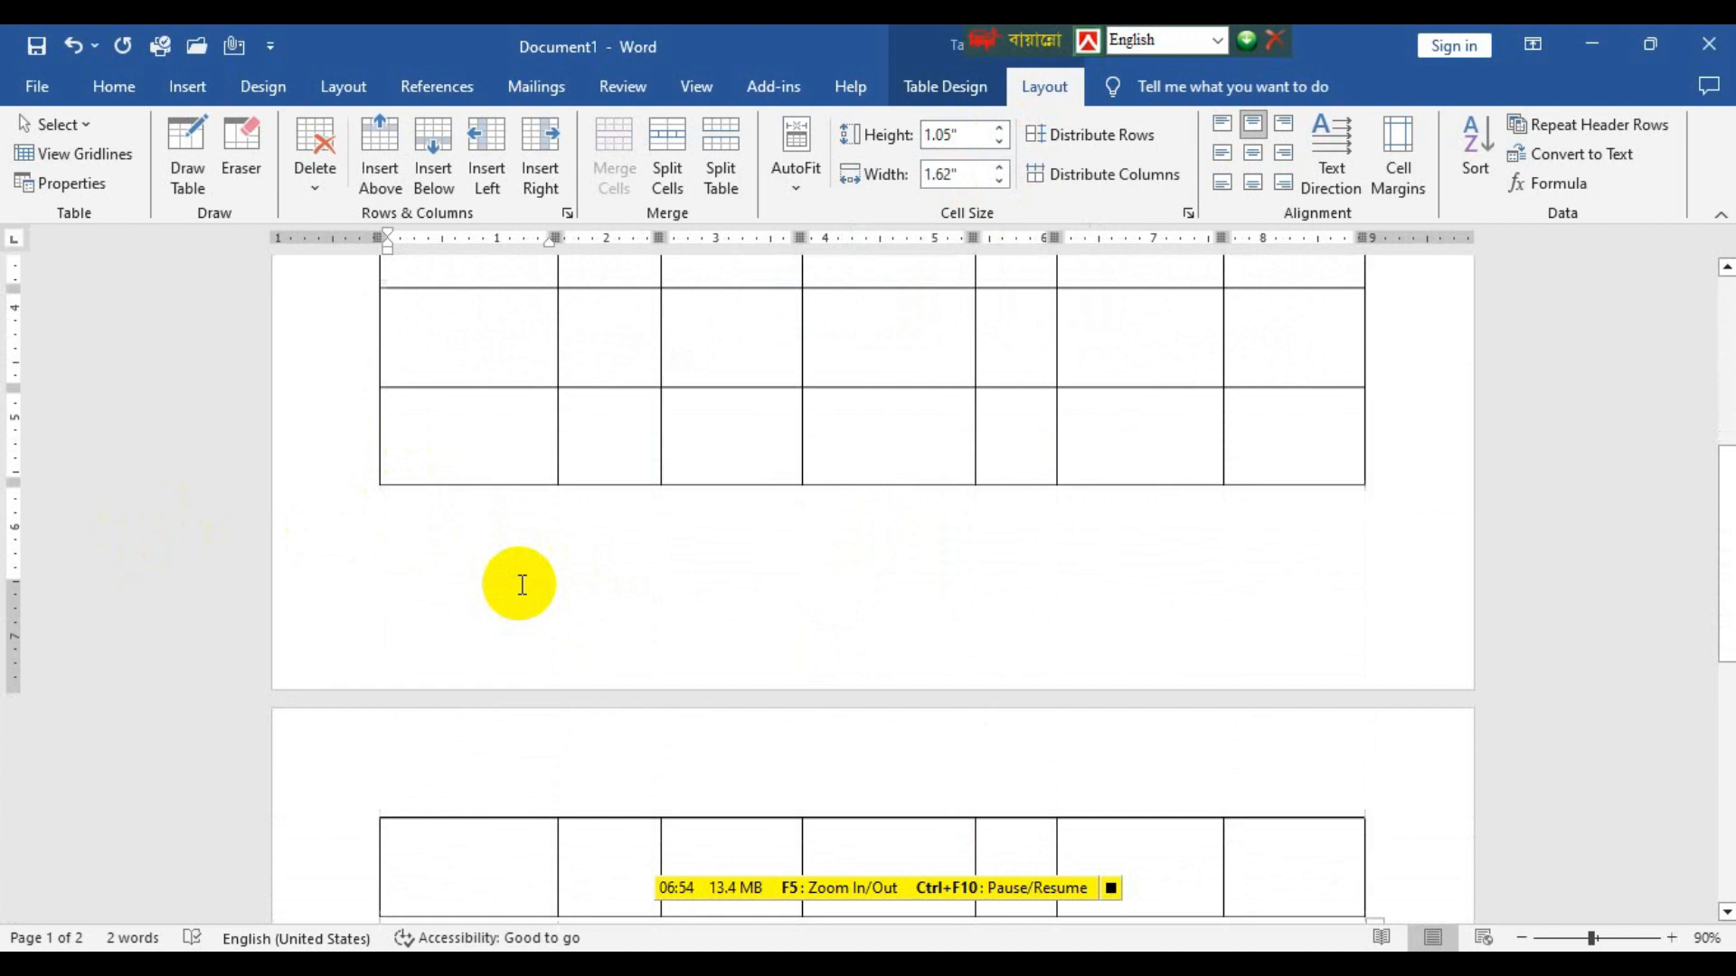
pyautogui.scroll(5, 515, 581)
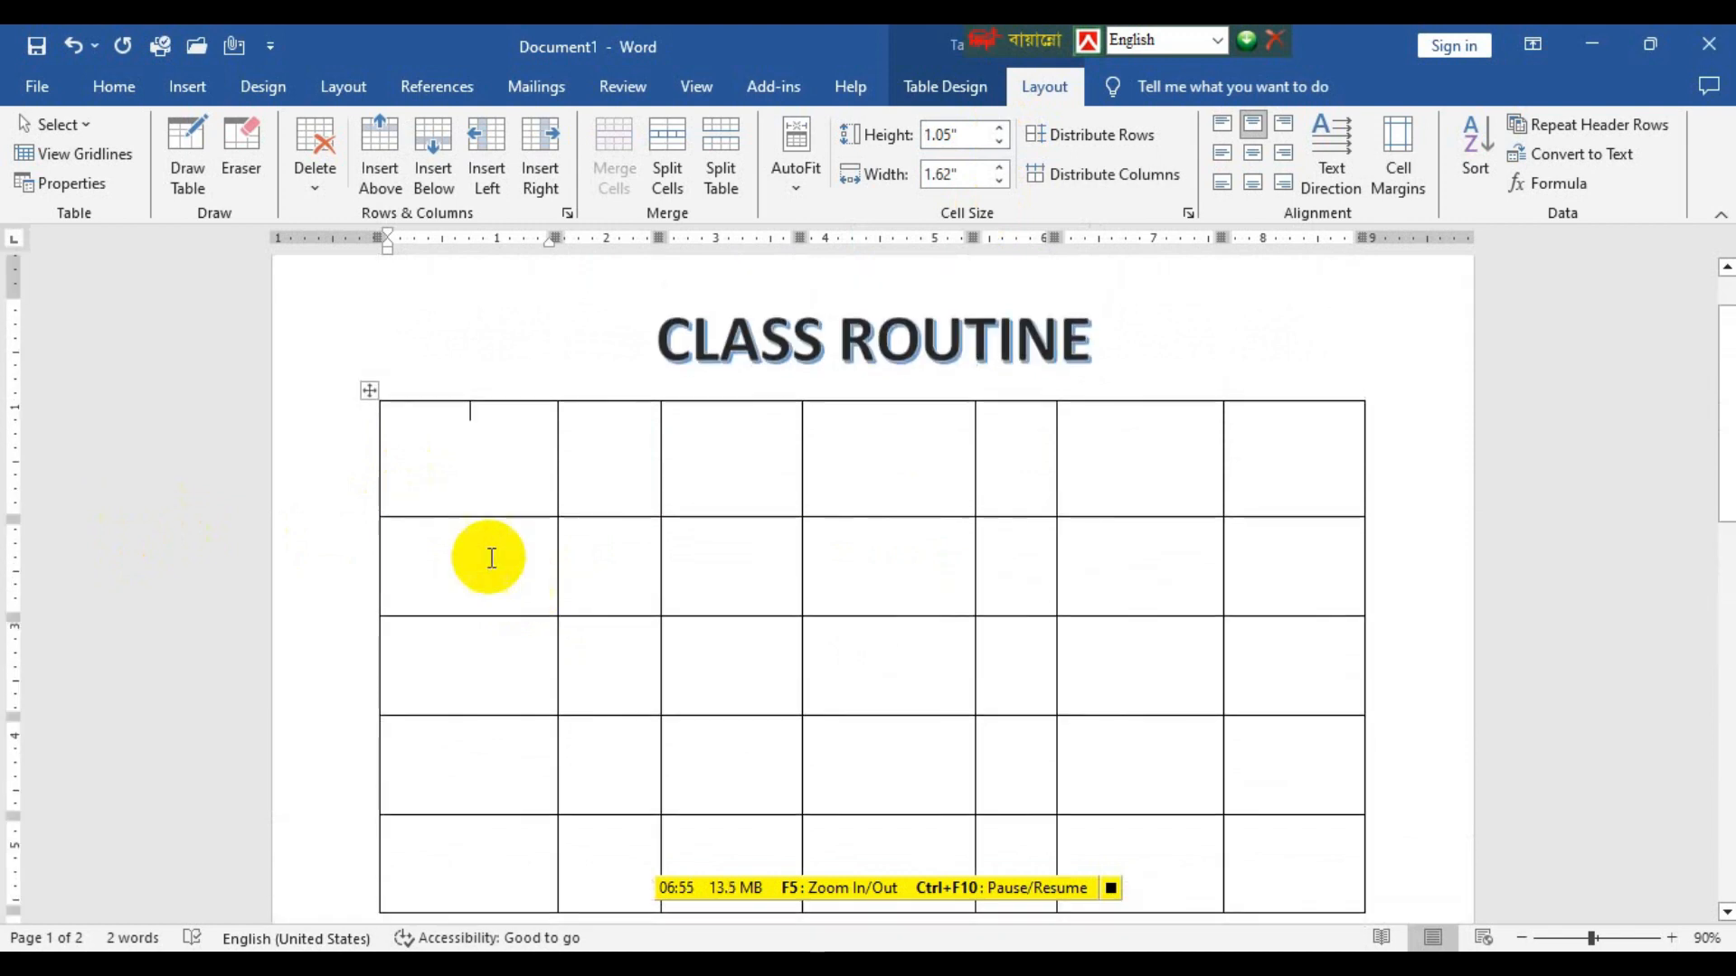
# Reduce the height of all table rows to 0.7".
pyautogui.click(370, 391)
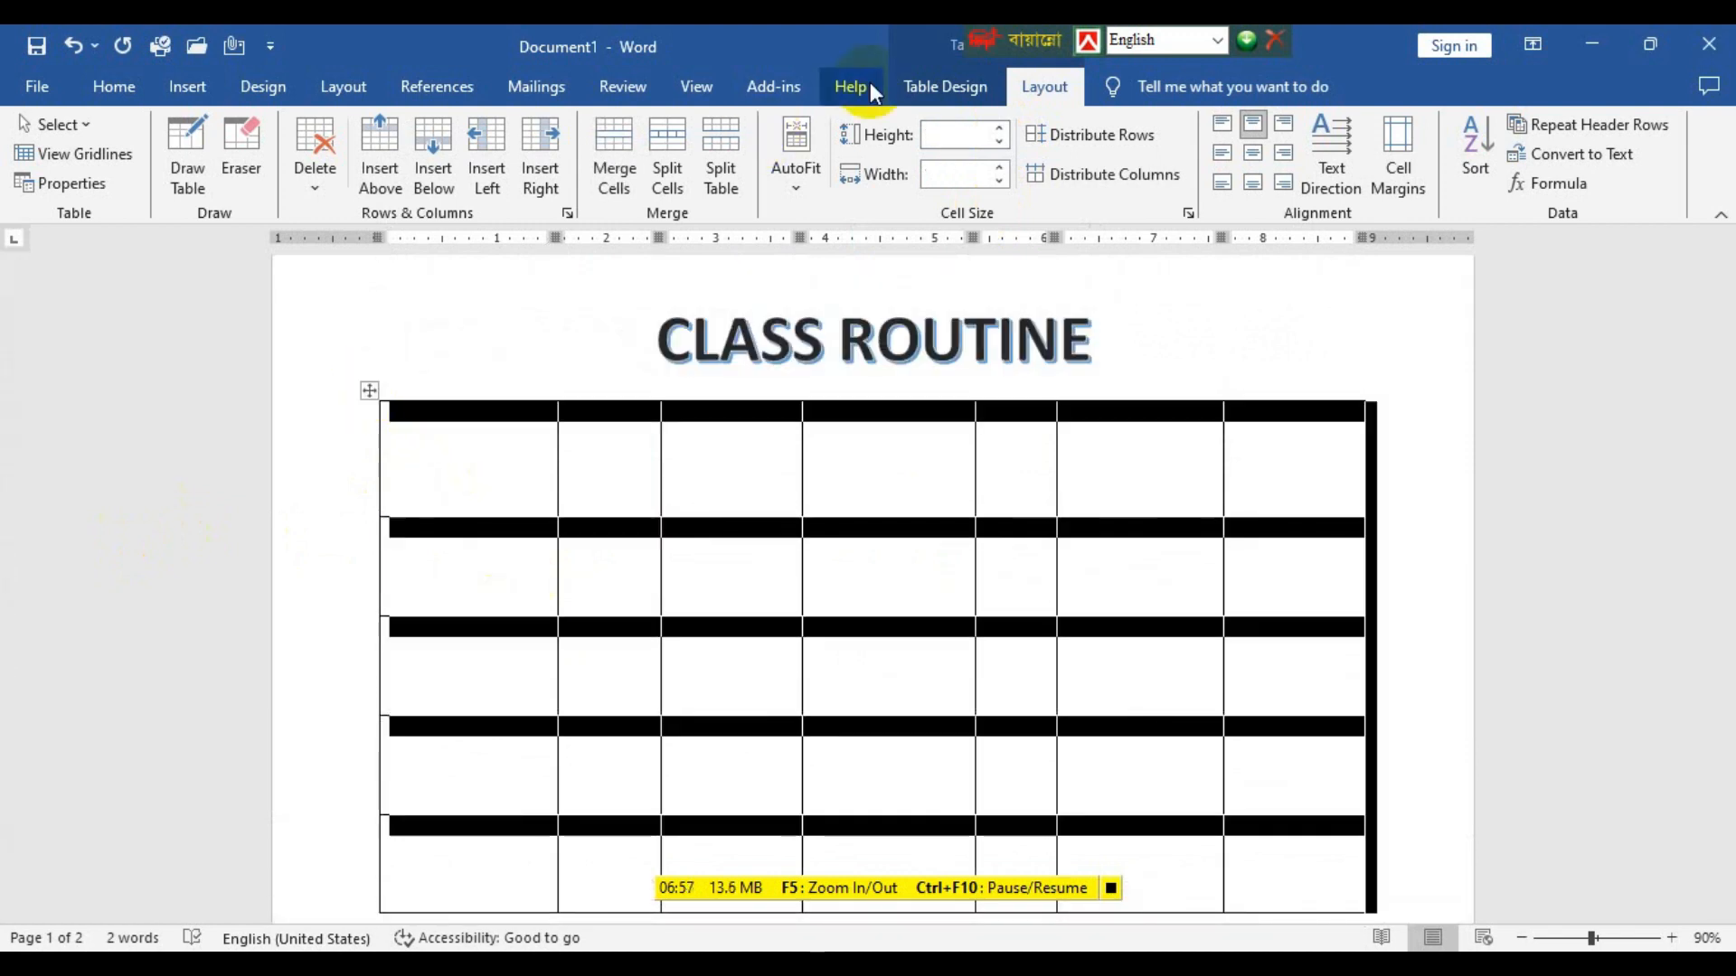
pyautogui.click(1000, 140)
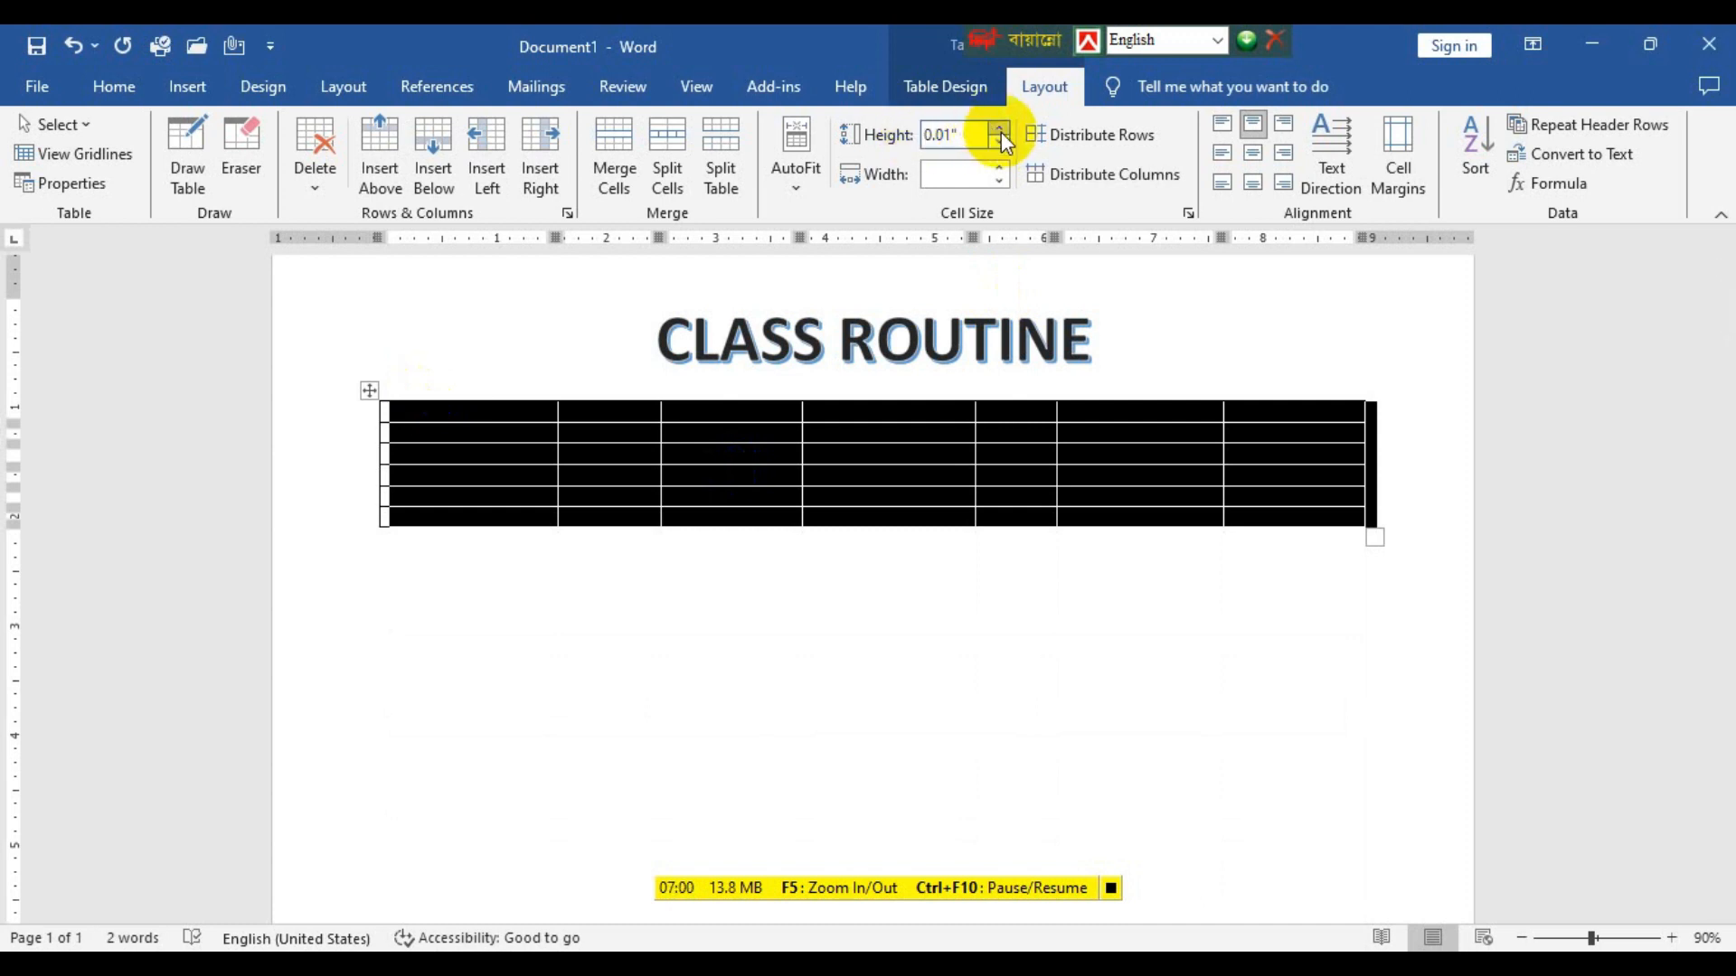
pyautogui.click(1000, 130)
pyautogui.click(1000, 131)
pyautogui.click(1000, 130)
pyautogui.click(1000, 130)
pyautogui.click(1000, 130)
pyautogui.click(1000, 130)
pyautogui.scroll(-3, 853, 620)
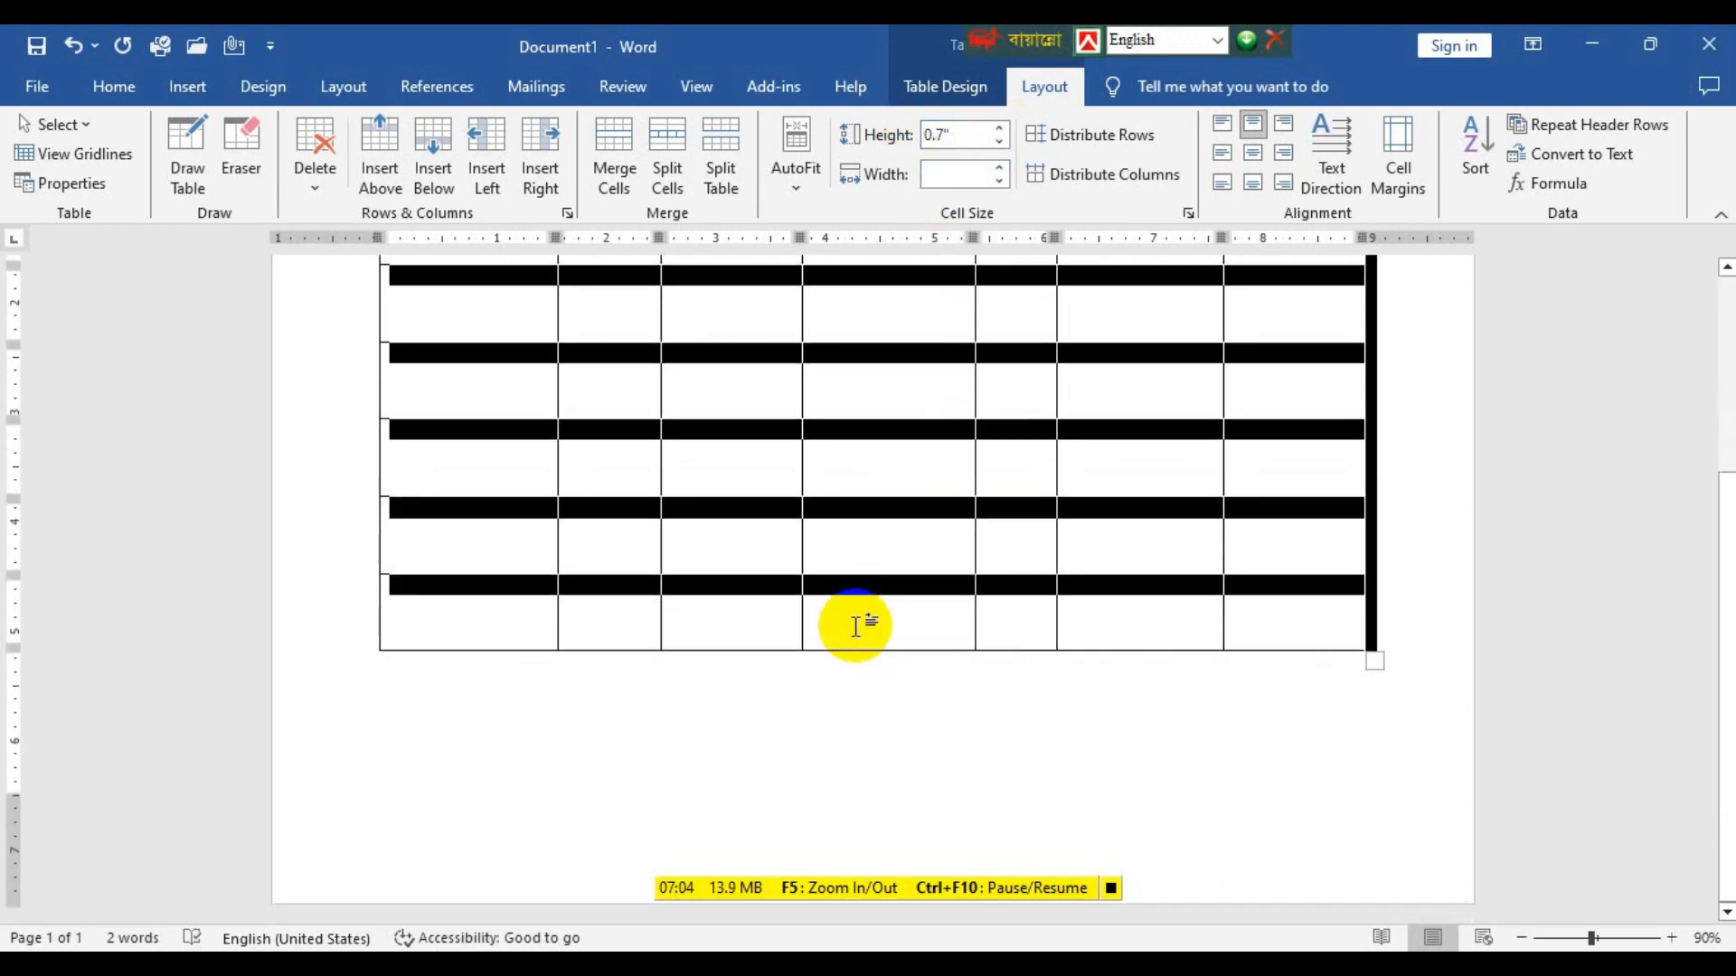
pyautogui.scroll(1, 799, 584)
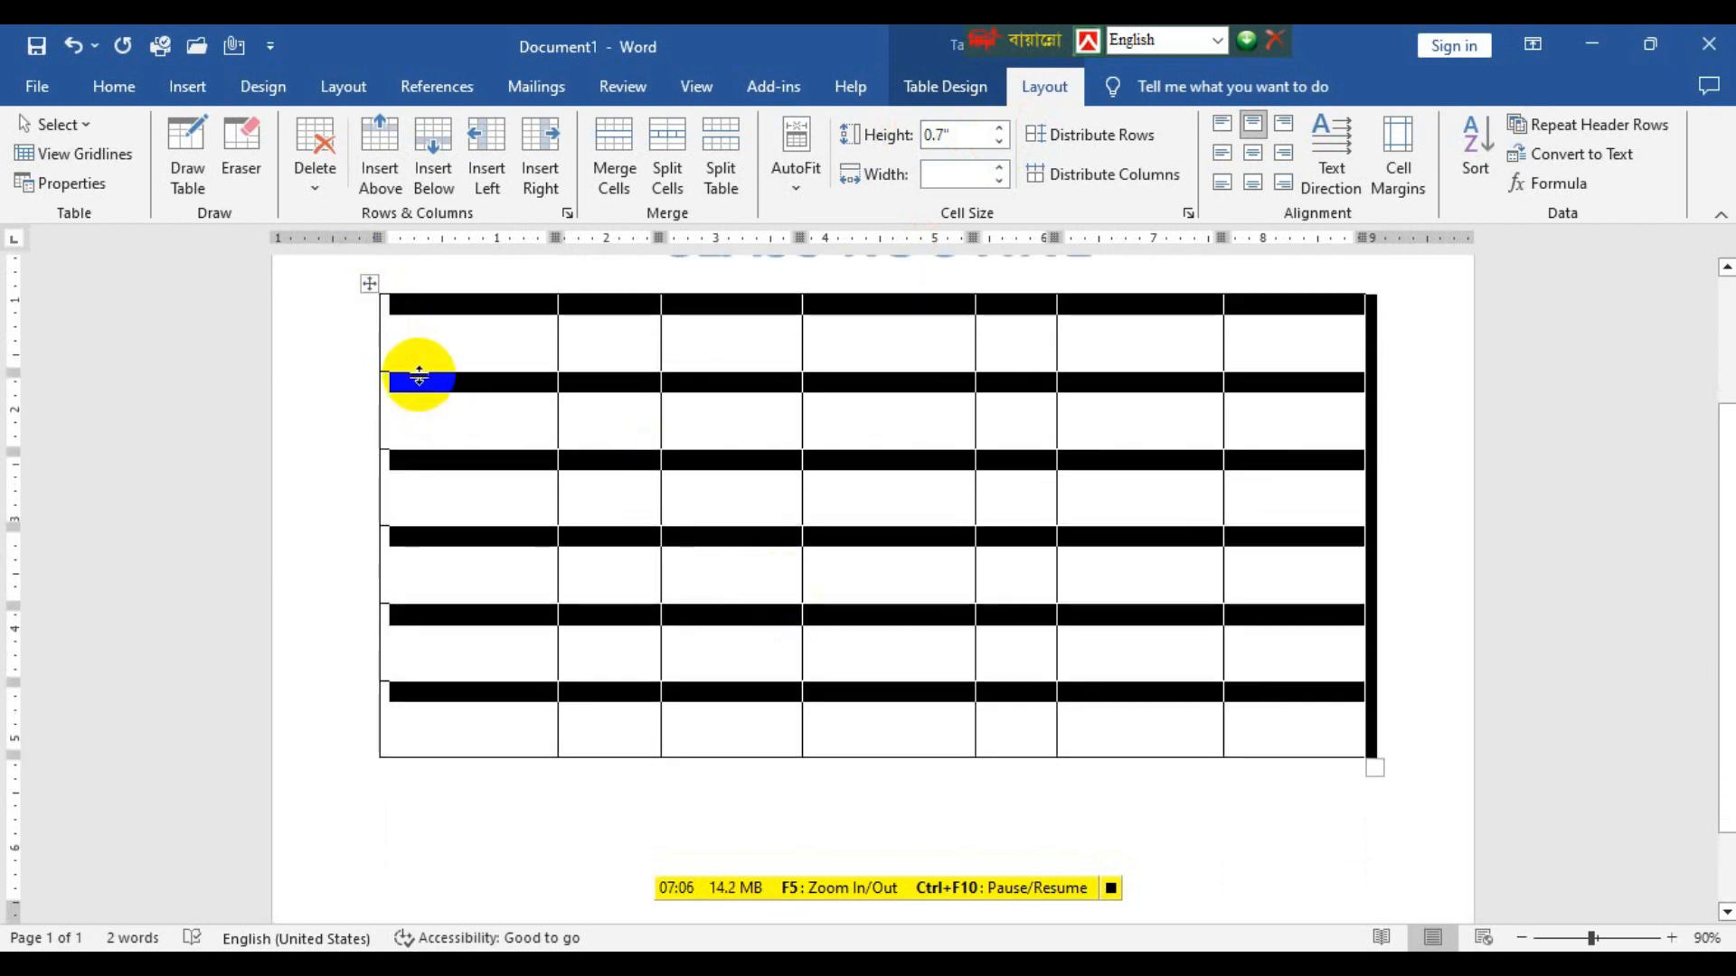
# Make the table's first row about 0.99" tall by moving its lower border, and set the five rows below it to 0.9".
pyautogui.click(424, 349)
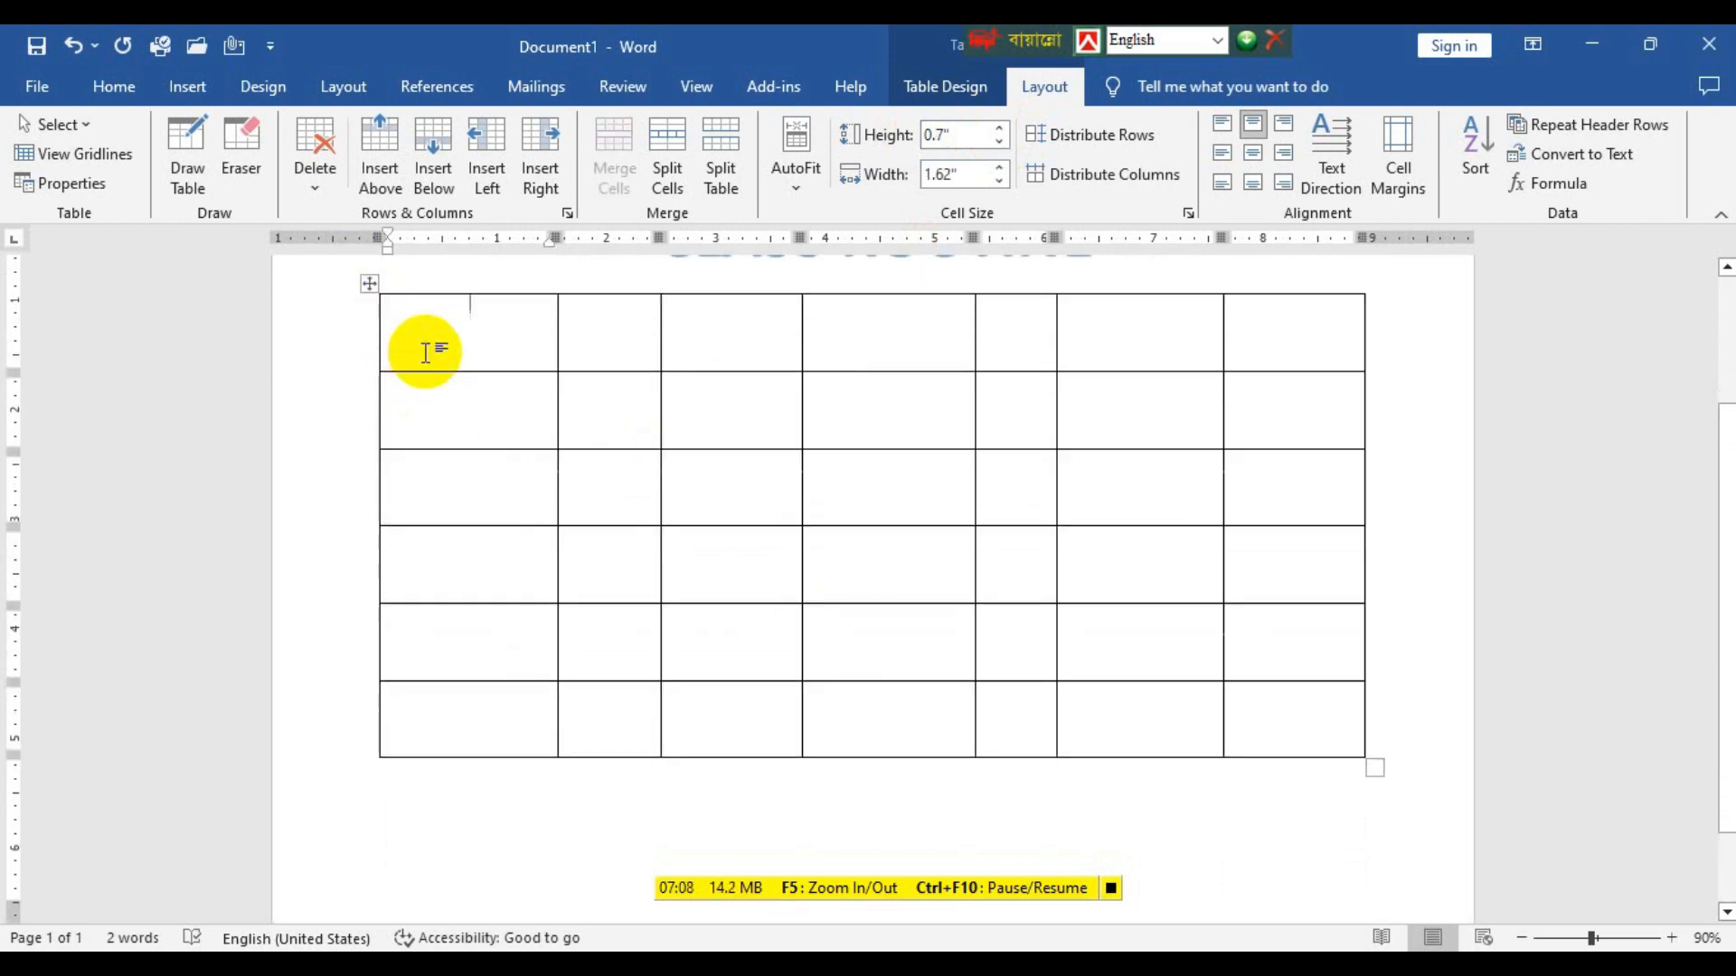
pyautogui.moveTo(427, 371); pyautogui.dragTo(1437, 788)
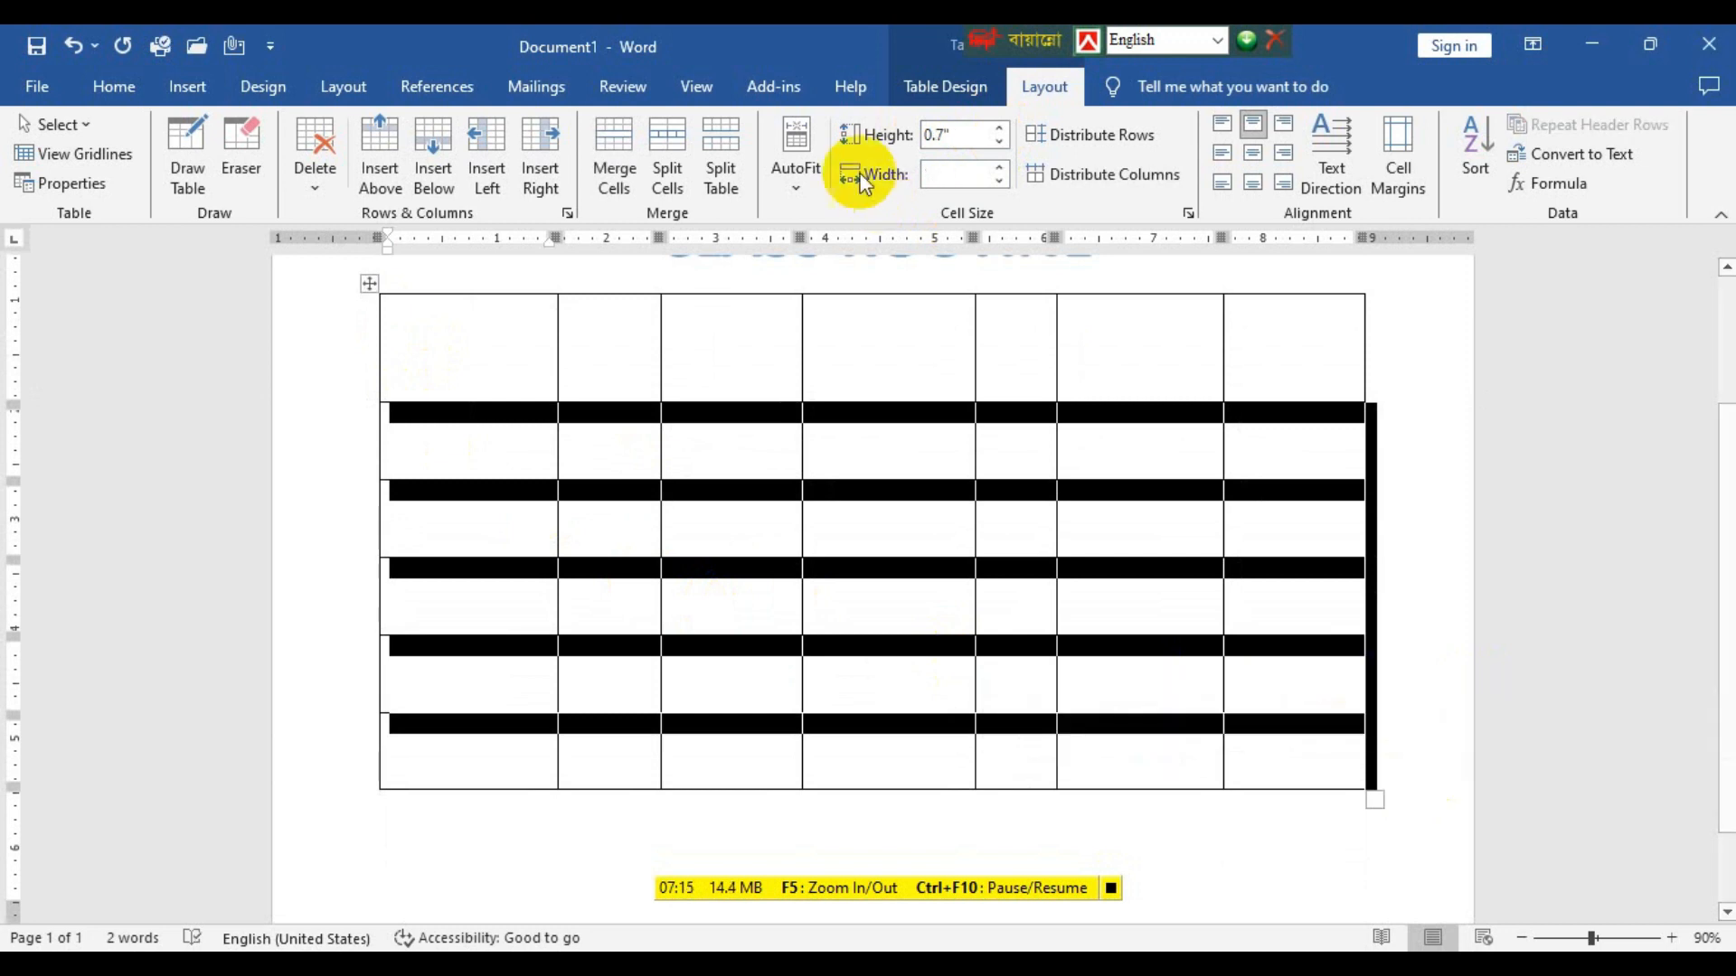
pyautogui.click(998, 128)
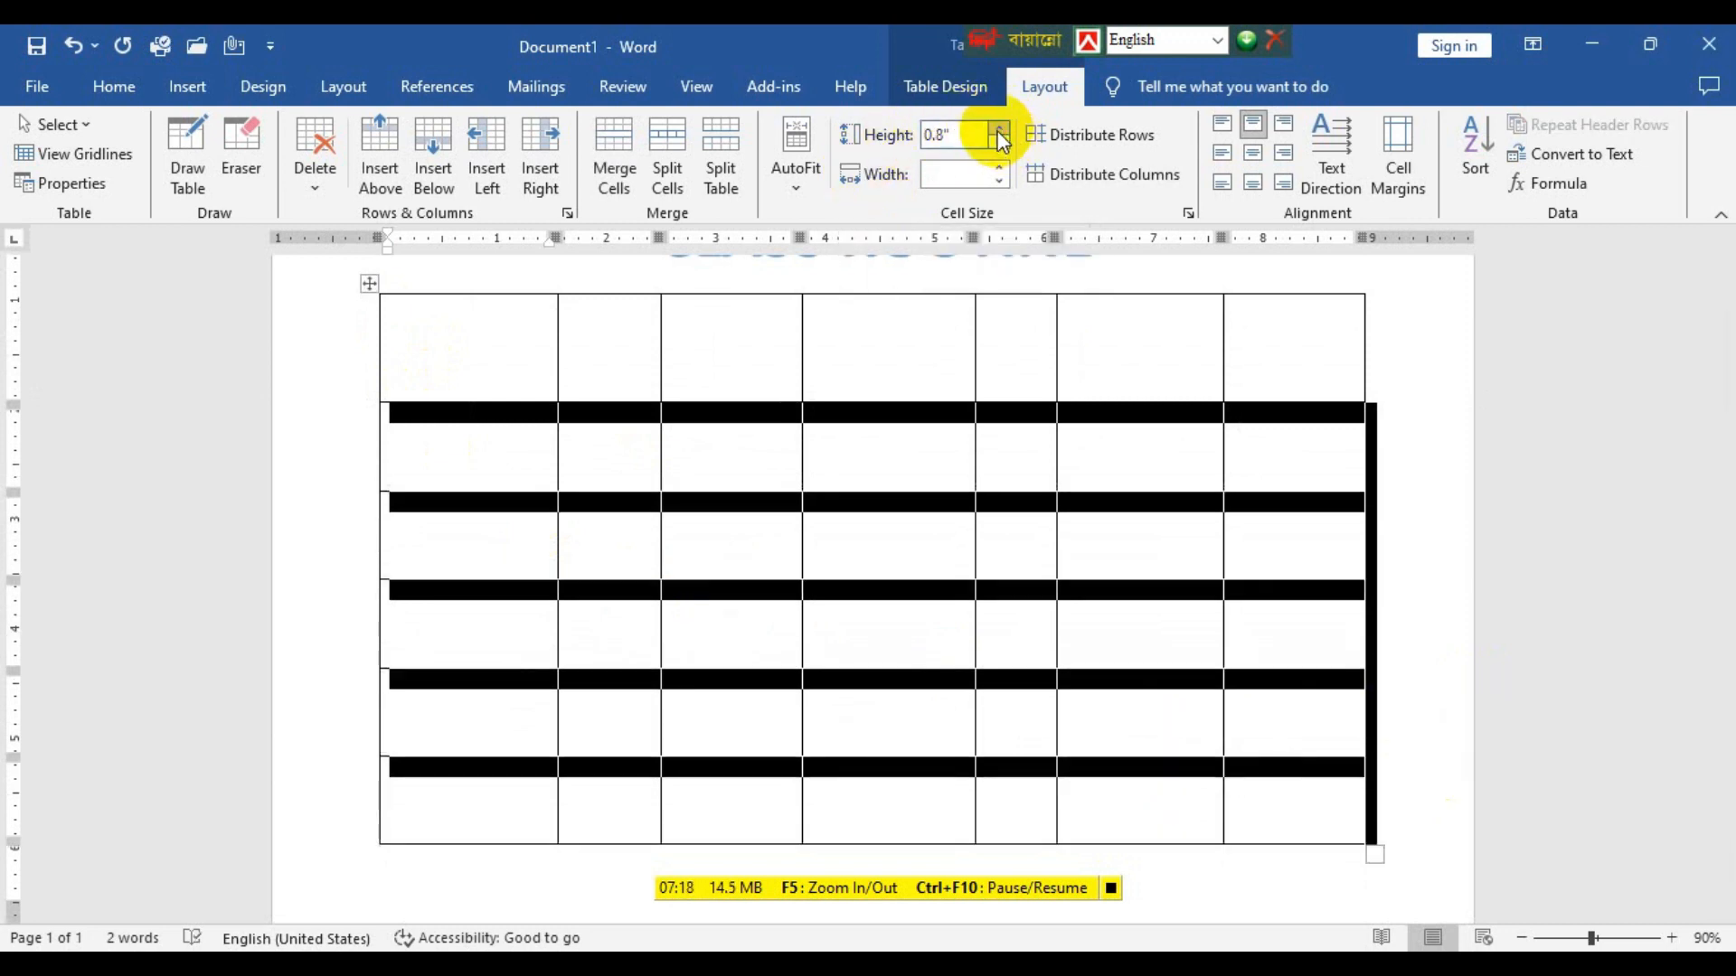
pyautogui.scroll(-3, 687, 769)
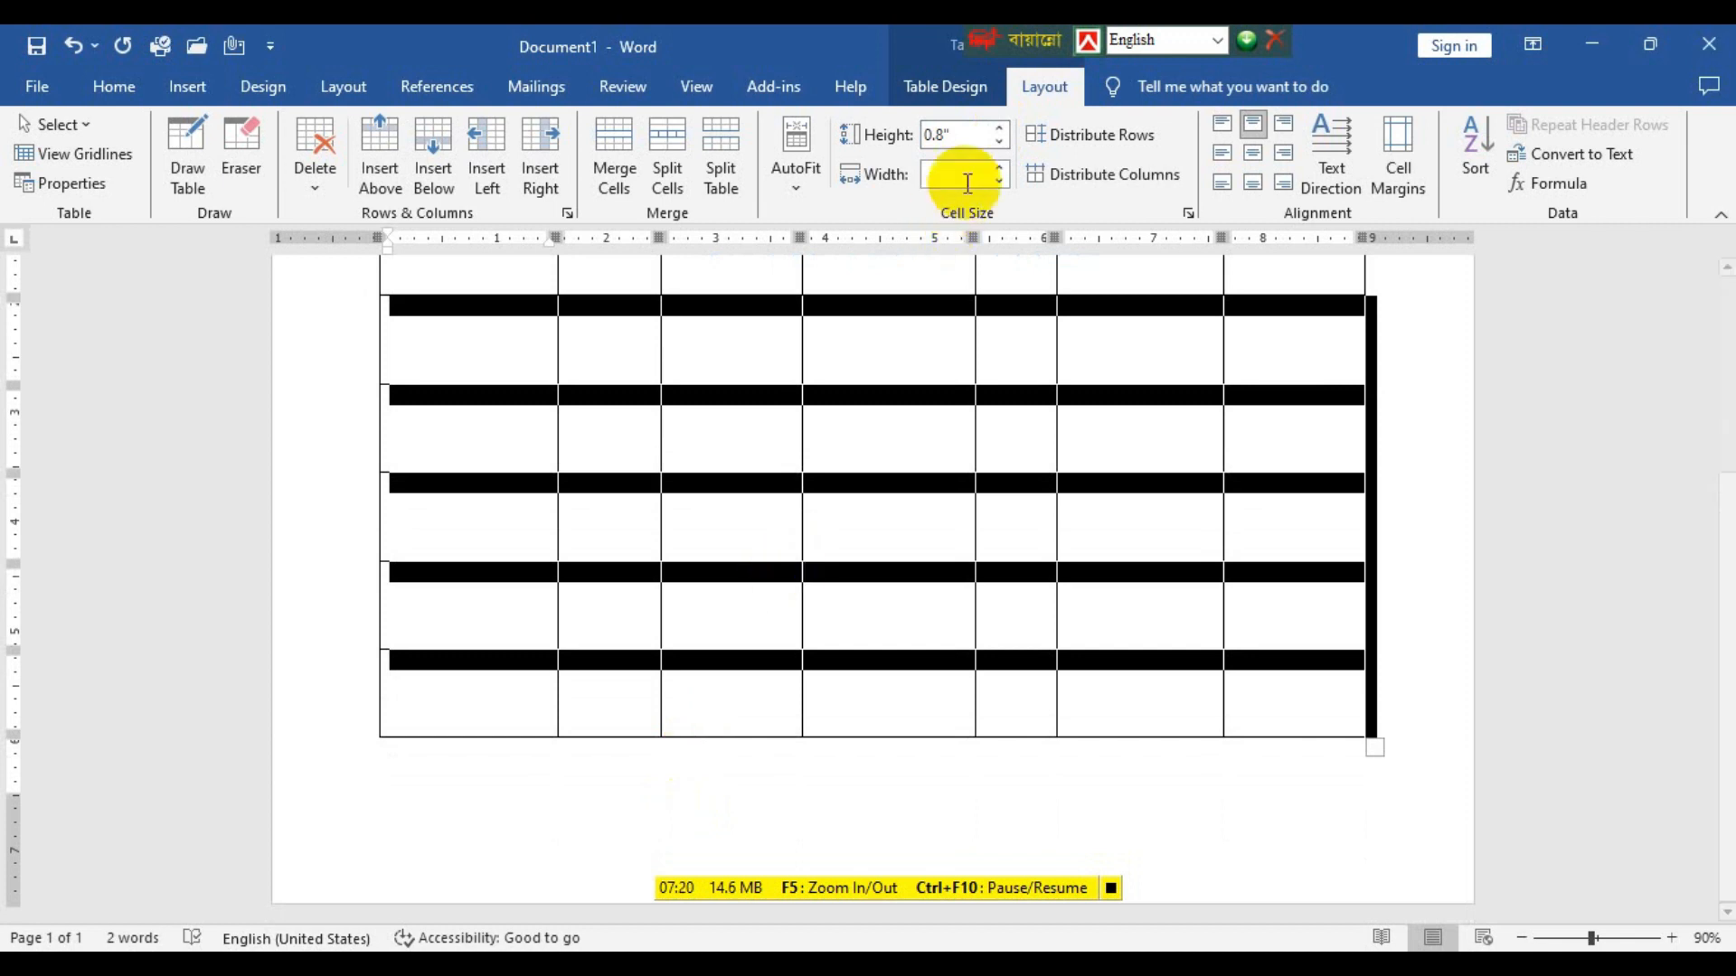
pyautogui.click(998, 132)
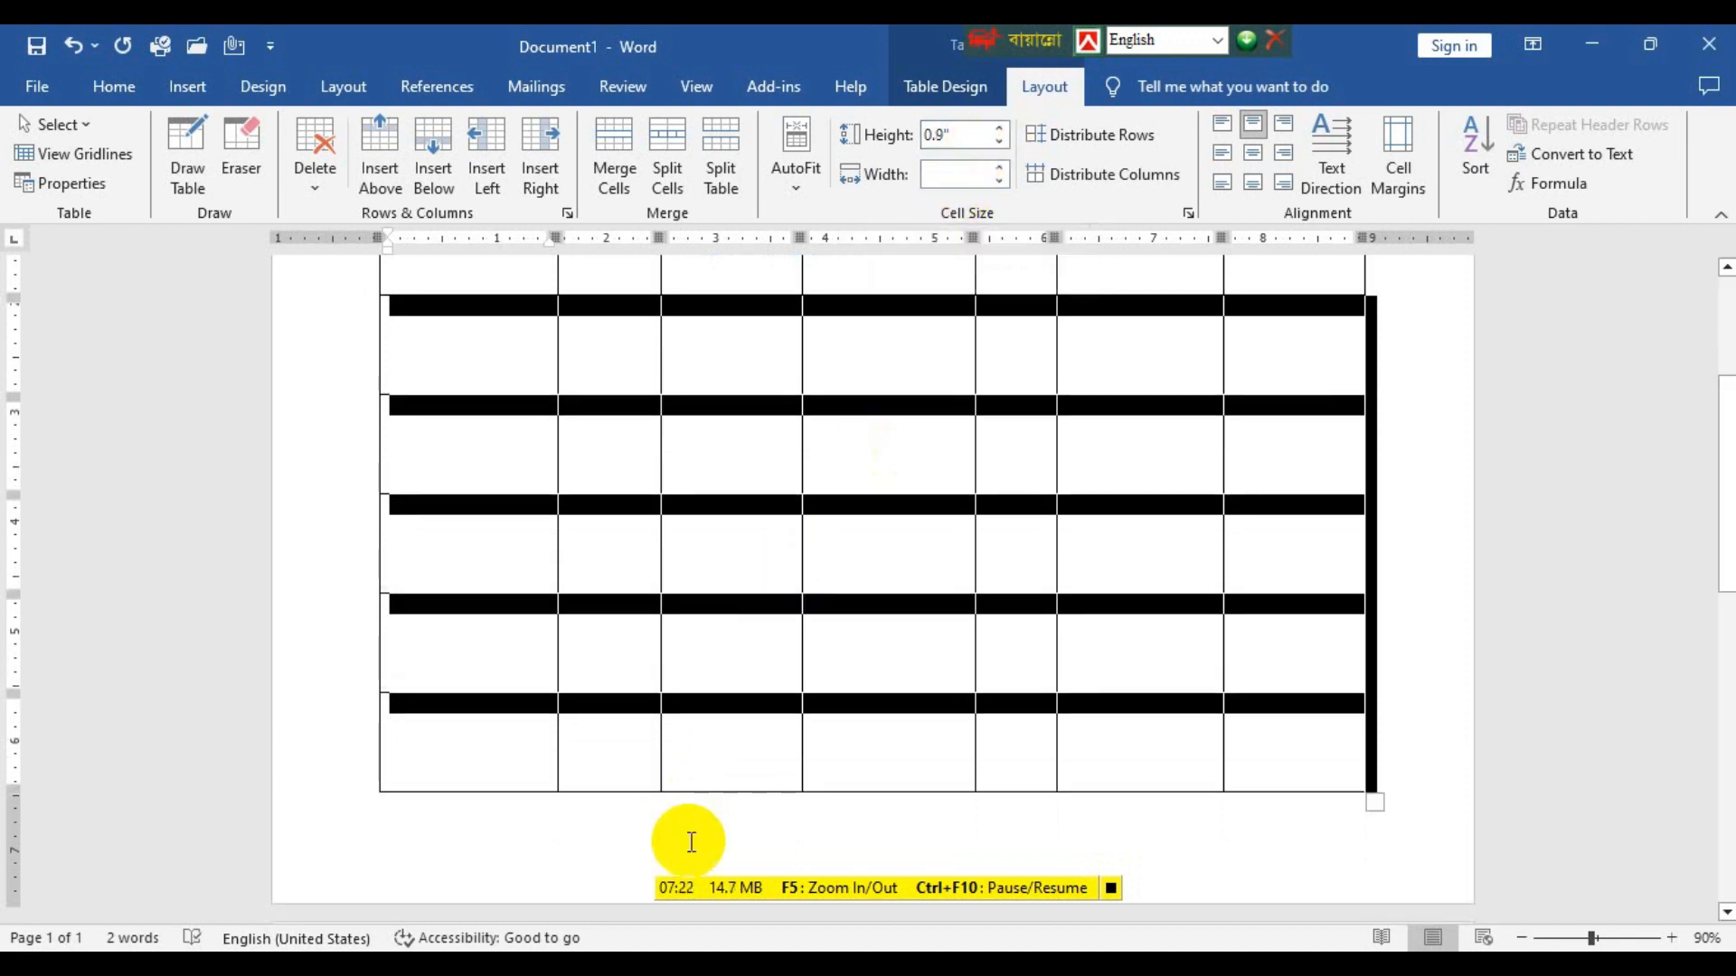
pyautogui.scroll(-3, 691, 841)
pyautogui.scroll(7, 692, 840)
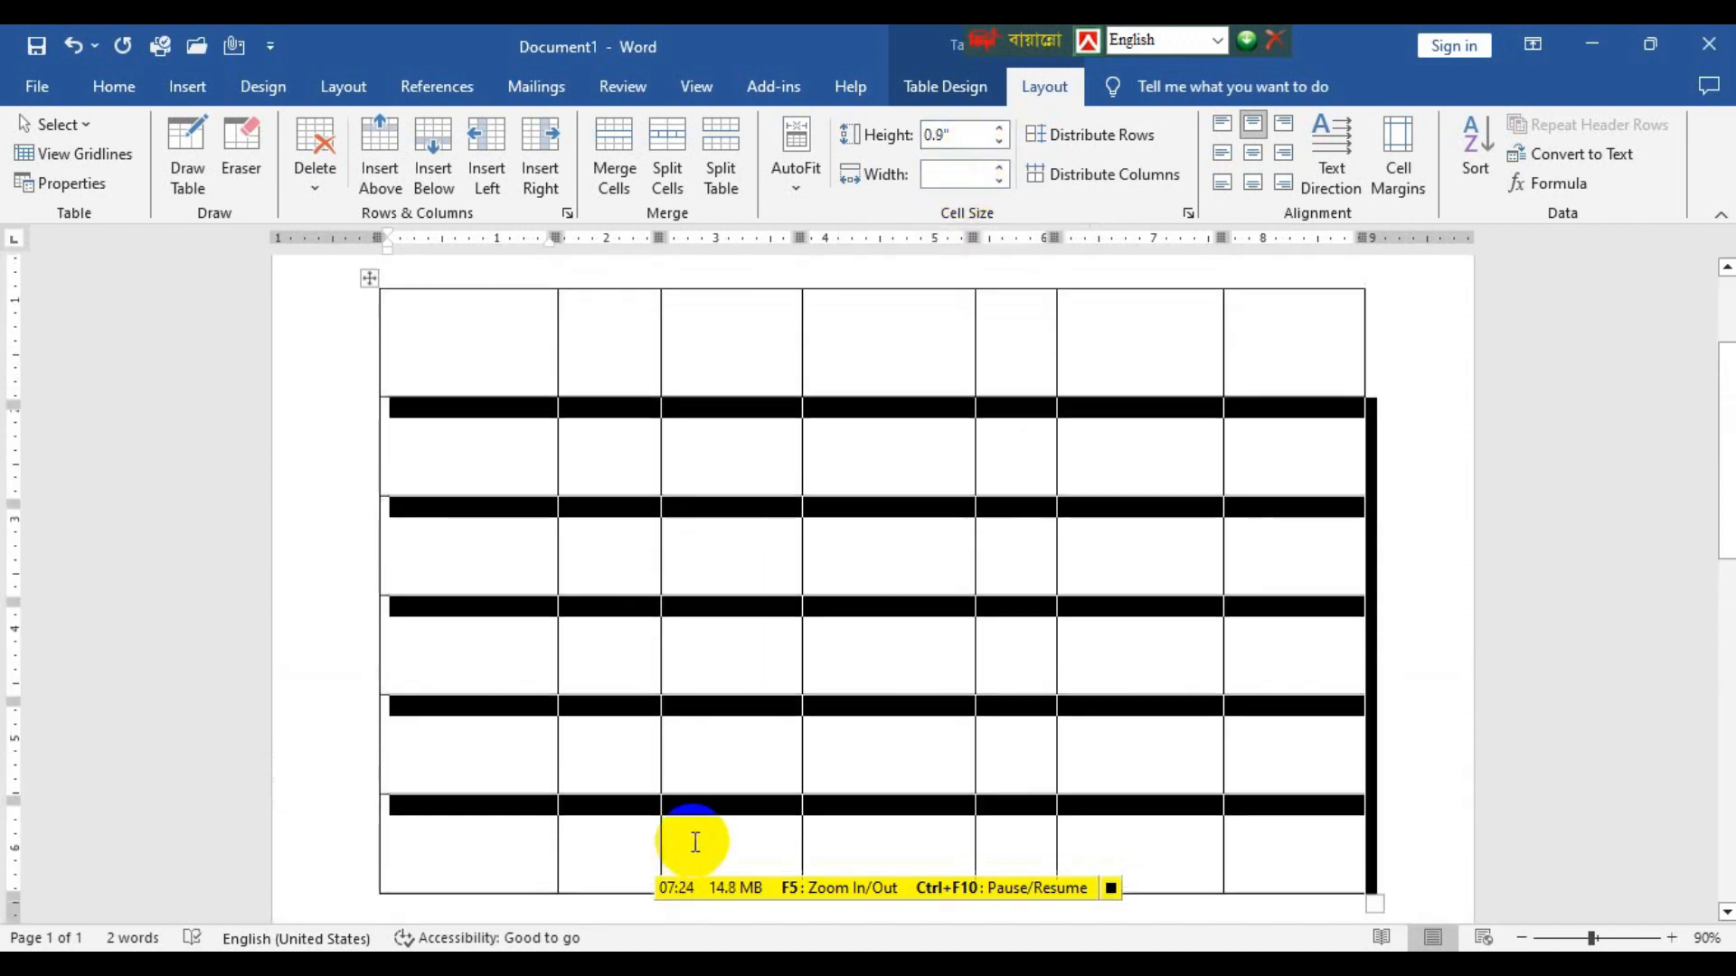
pyautogui.click(540, 628)
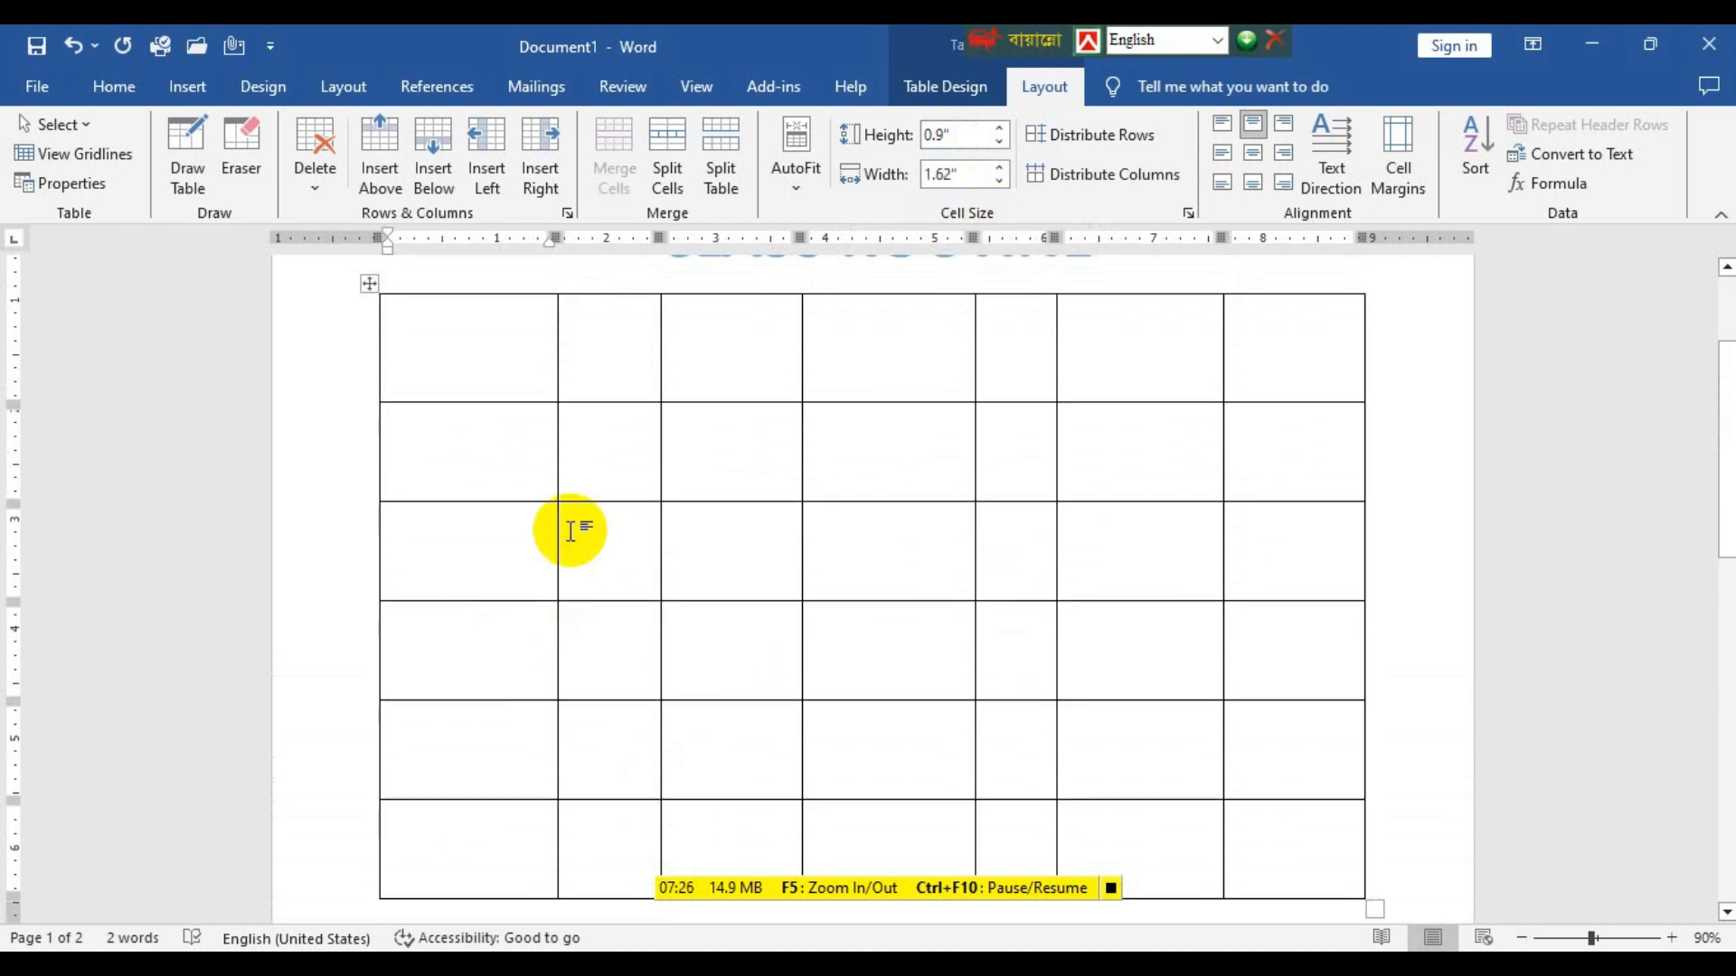
# Try moving the first row's lower border slightly down, and undo the change.
pyautogui.moveTo(504, 402); pyautogui.dragTo(506, 411)
pyautogui.scroll(-8, 612, 573)
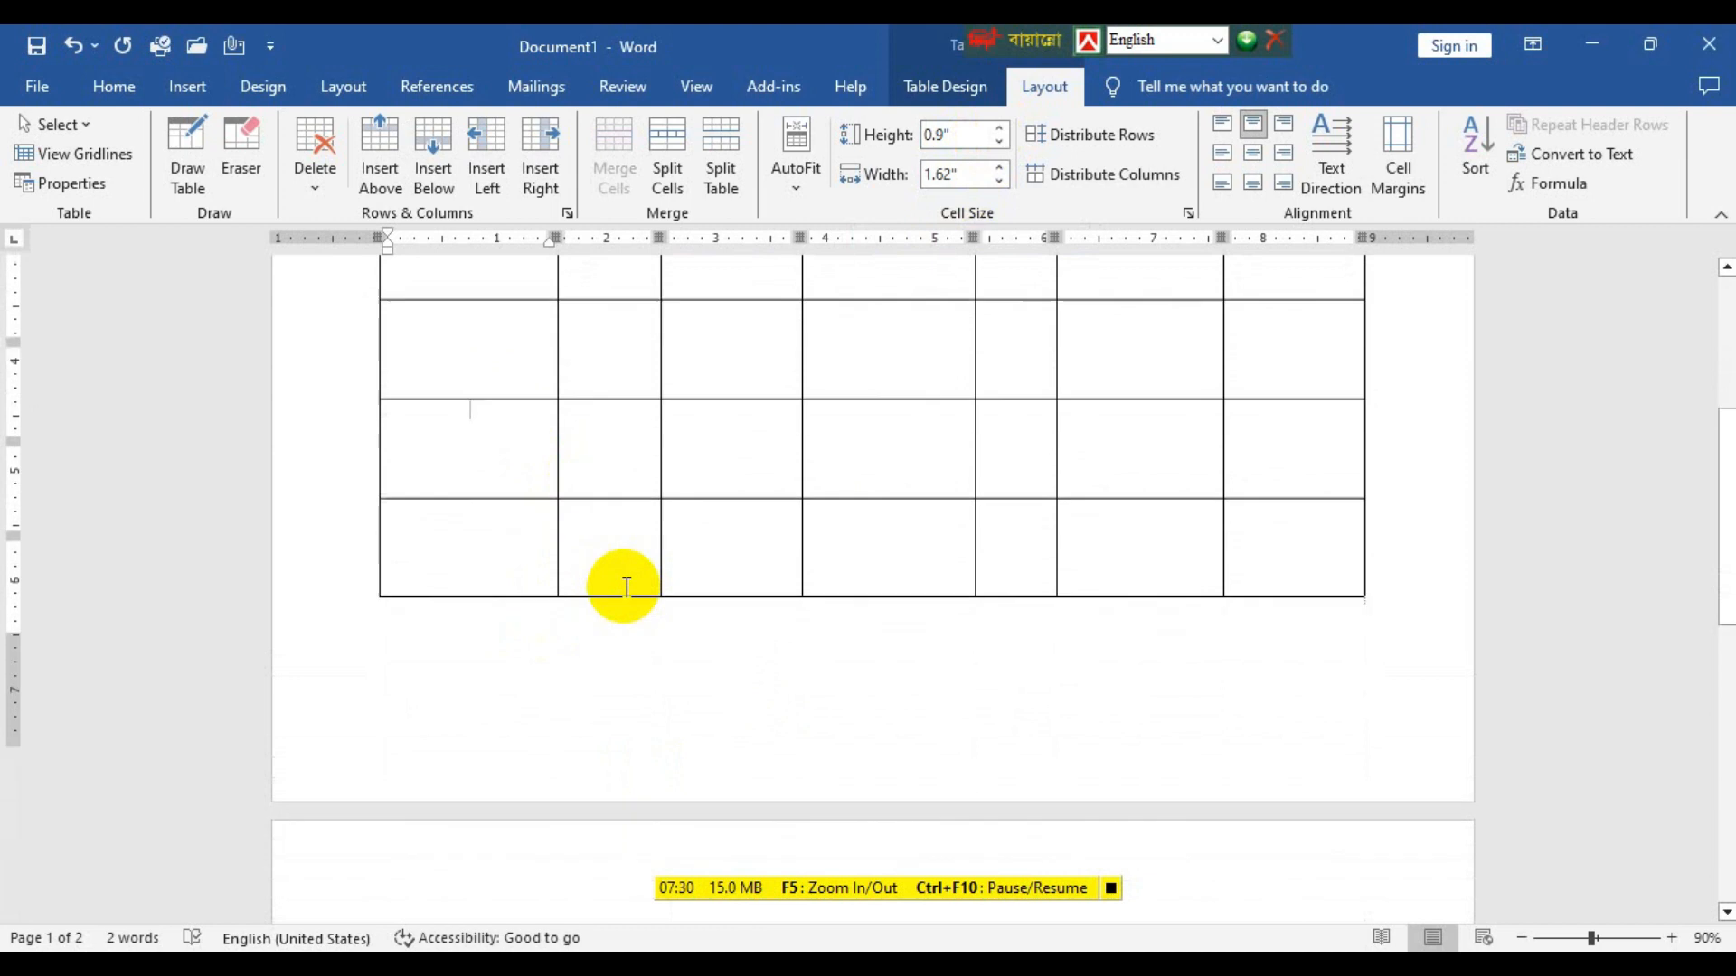
pyautogui.scroll(-2, 625, 588)
pyautogui.hotkey('ctrl', 'z')
pyautogui.scroll(15, 626, 578)
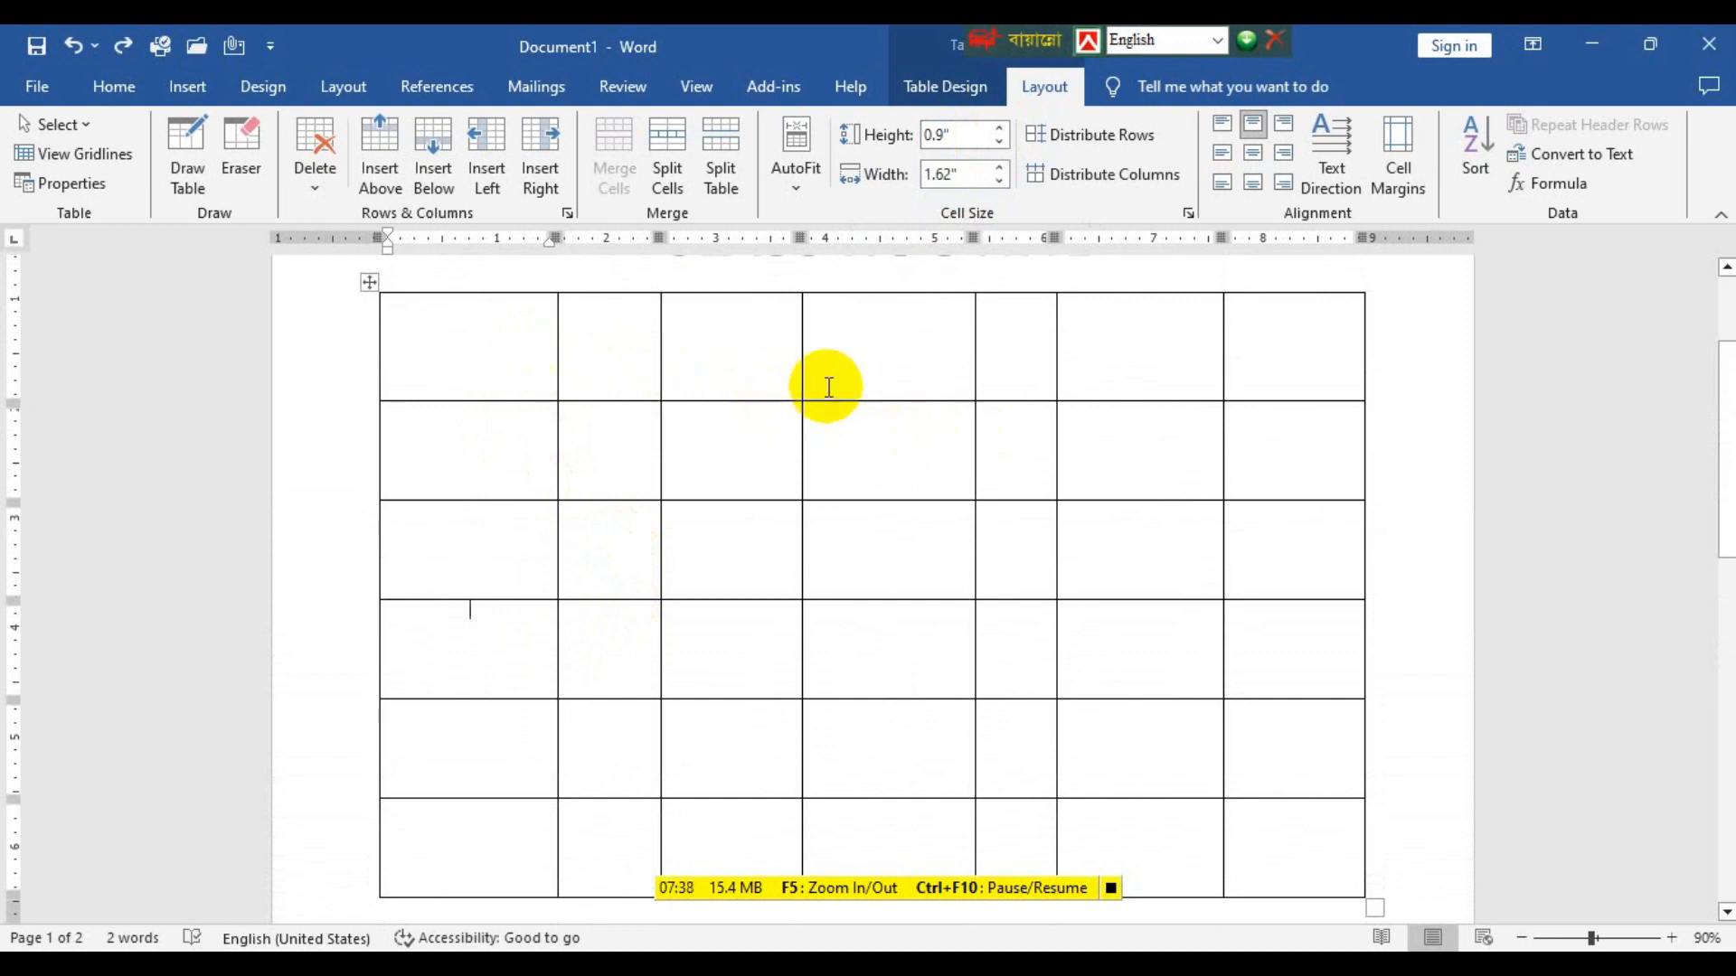
# Distribute the widths of columns two to four evenly, and do the same for the last two columns.
pyautogui.moveTo(617, 345); pyautogui.dragTo(904, 845)
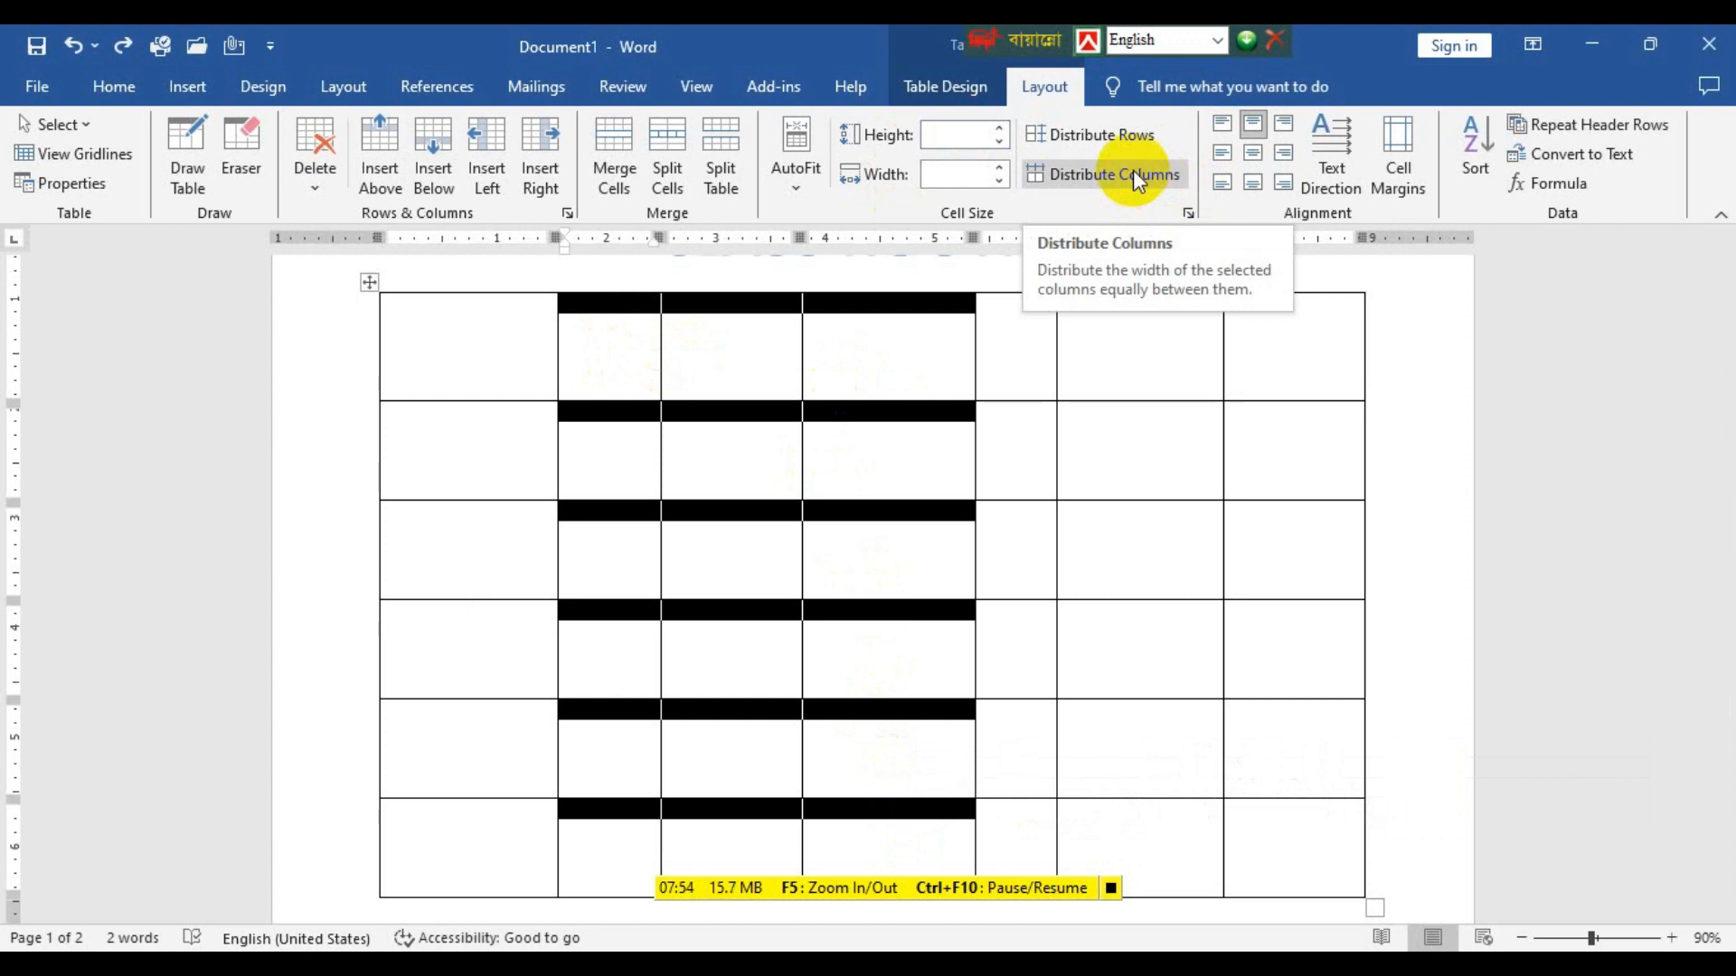
pyautogui.click(1132, 169)
pyautogui.moveTo(1112, 341); pyautogui.dragTo(1328, 832)
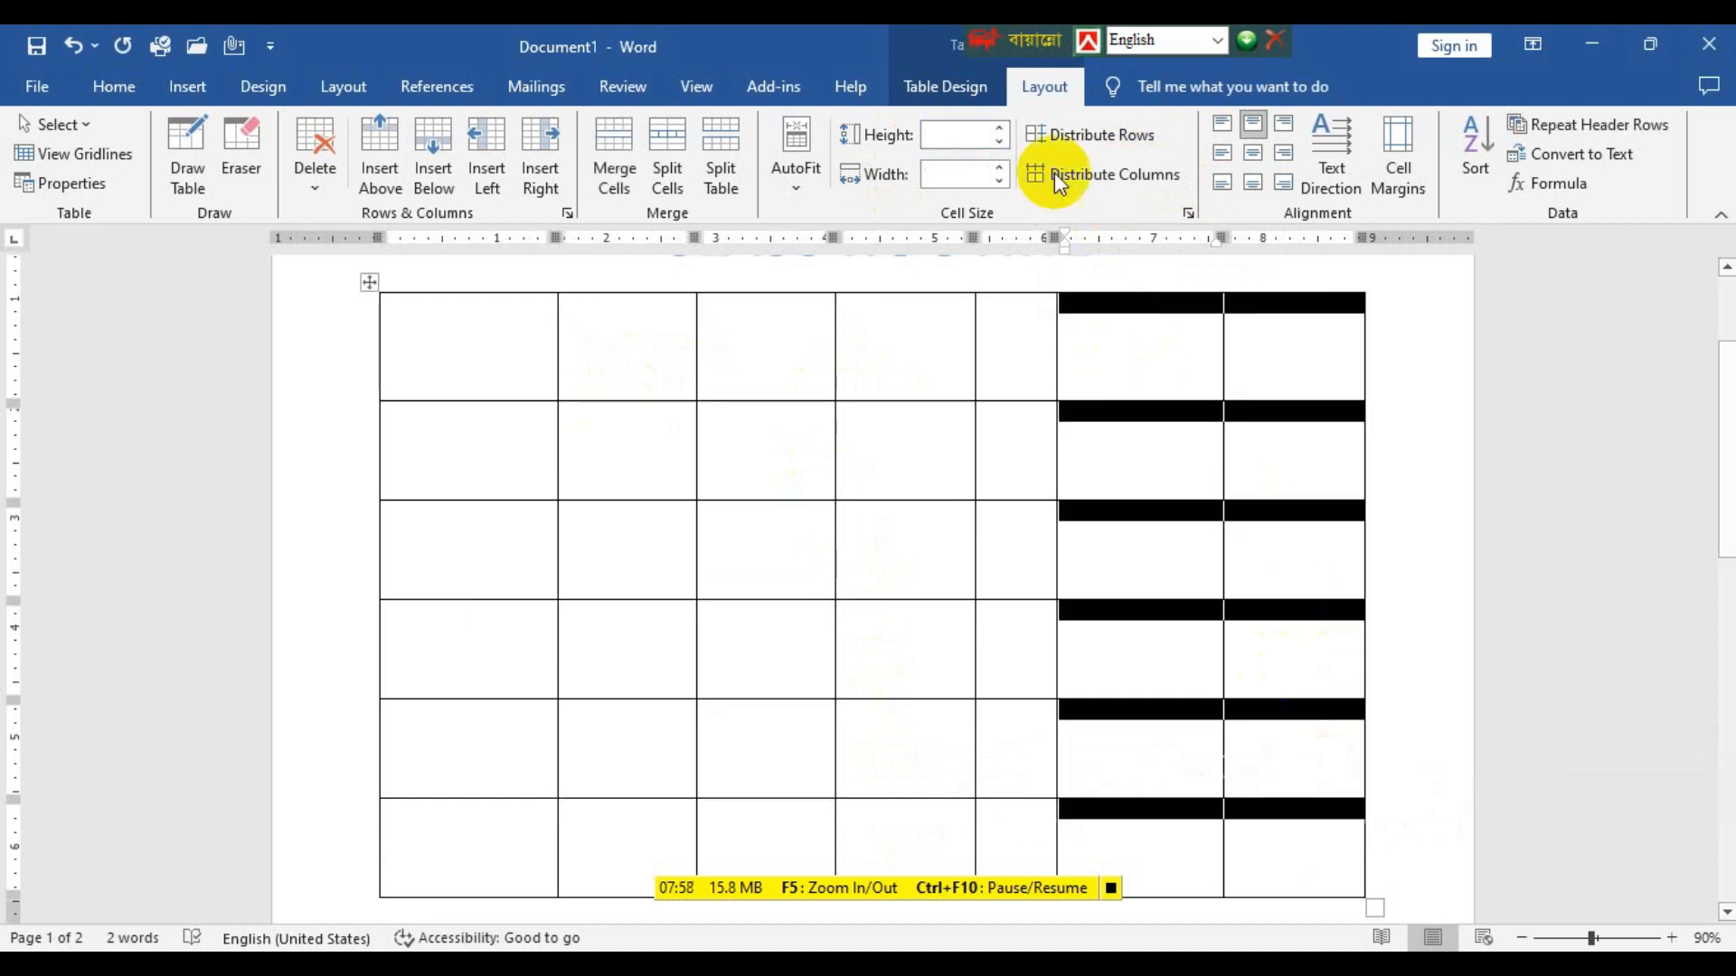
pyautogui.click(1158, 172)
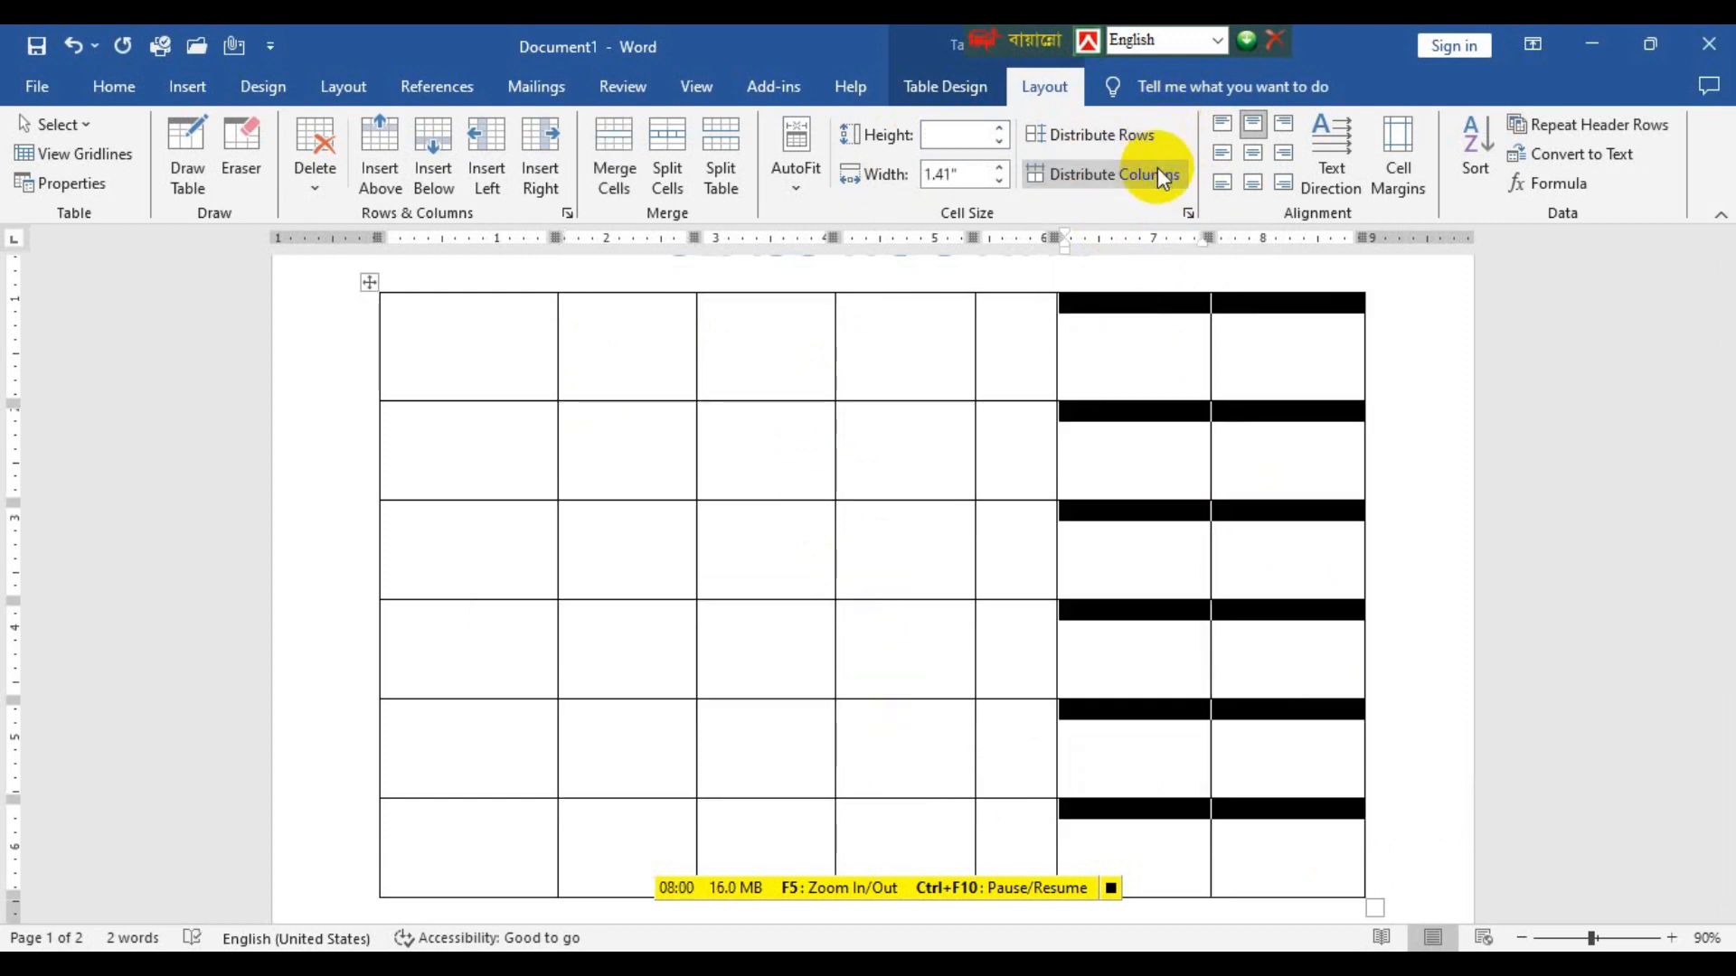
pyautogui.click(1132, 425)
pyautogui.moveTo(1080, 340); pyautogui.dragTo(1313, 834)
pyautogui.click(1146, 194)
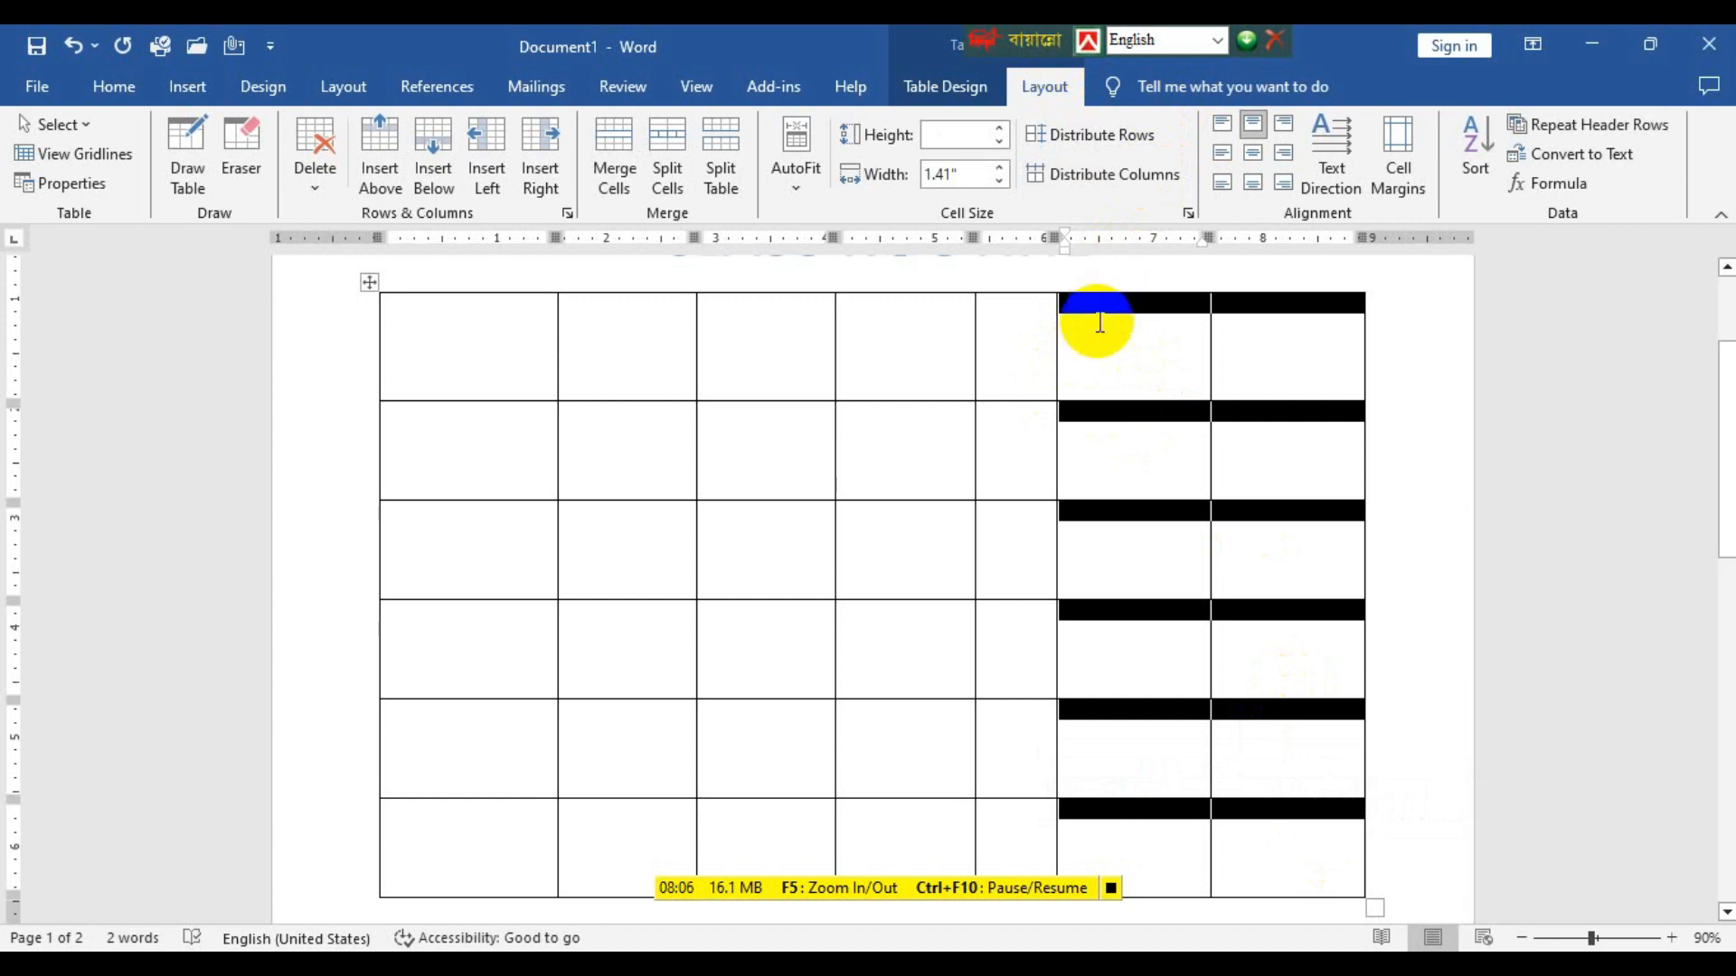
# Merge all six cells of the narrow fifth column into one tall cell.
pyautogui.click(1042, 321)
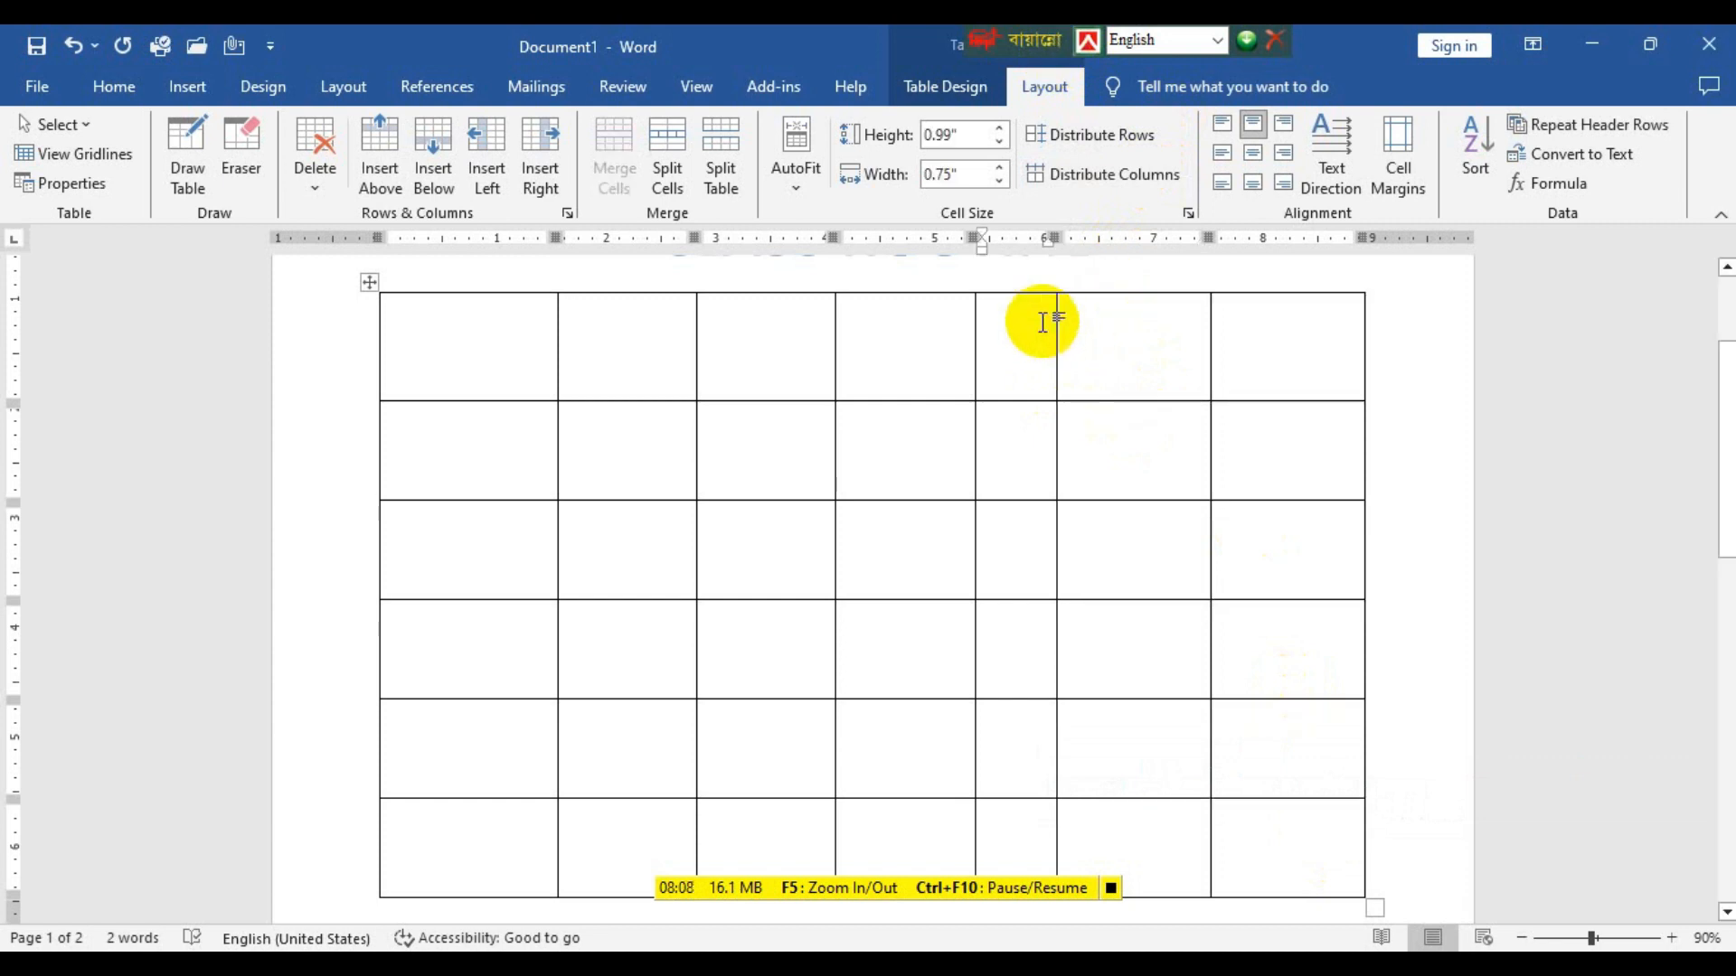
pyautogui.moveTo(1042, 321); pyautogui.dragTo(1029, 866)
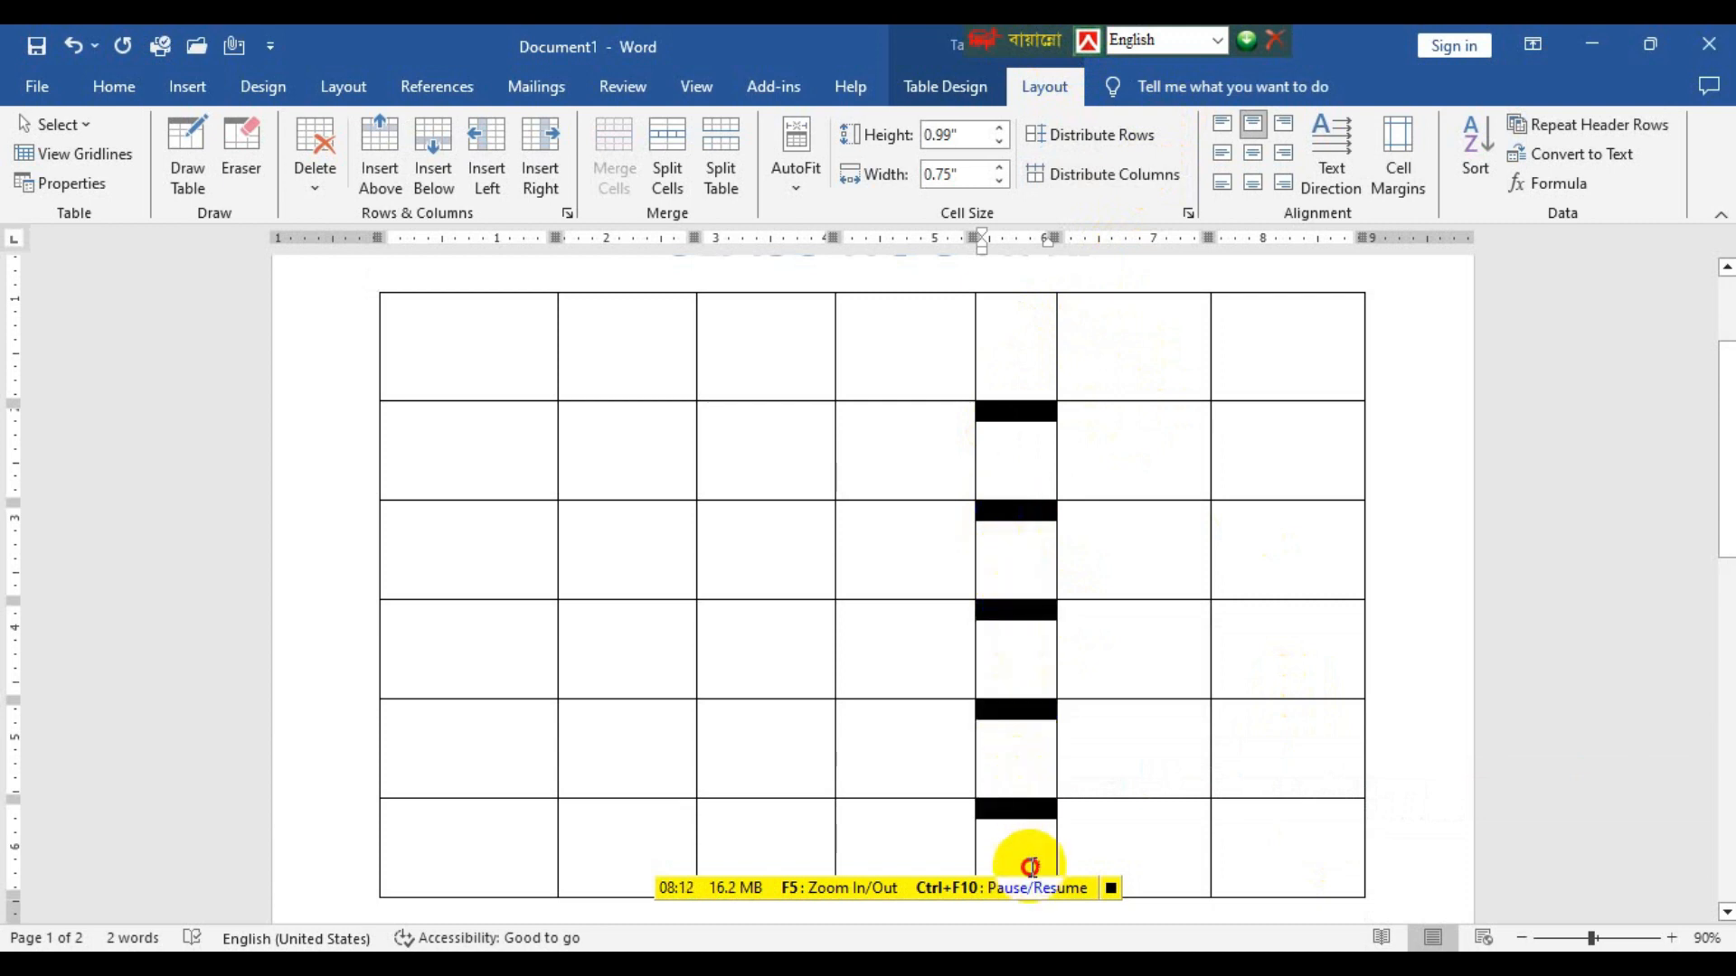
pyautogui.moveTo(1008, 337); pyautogui.dragTo(1039, 844)
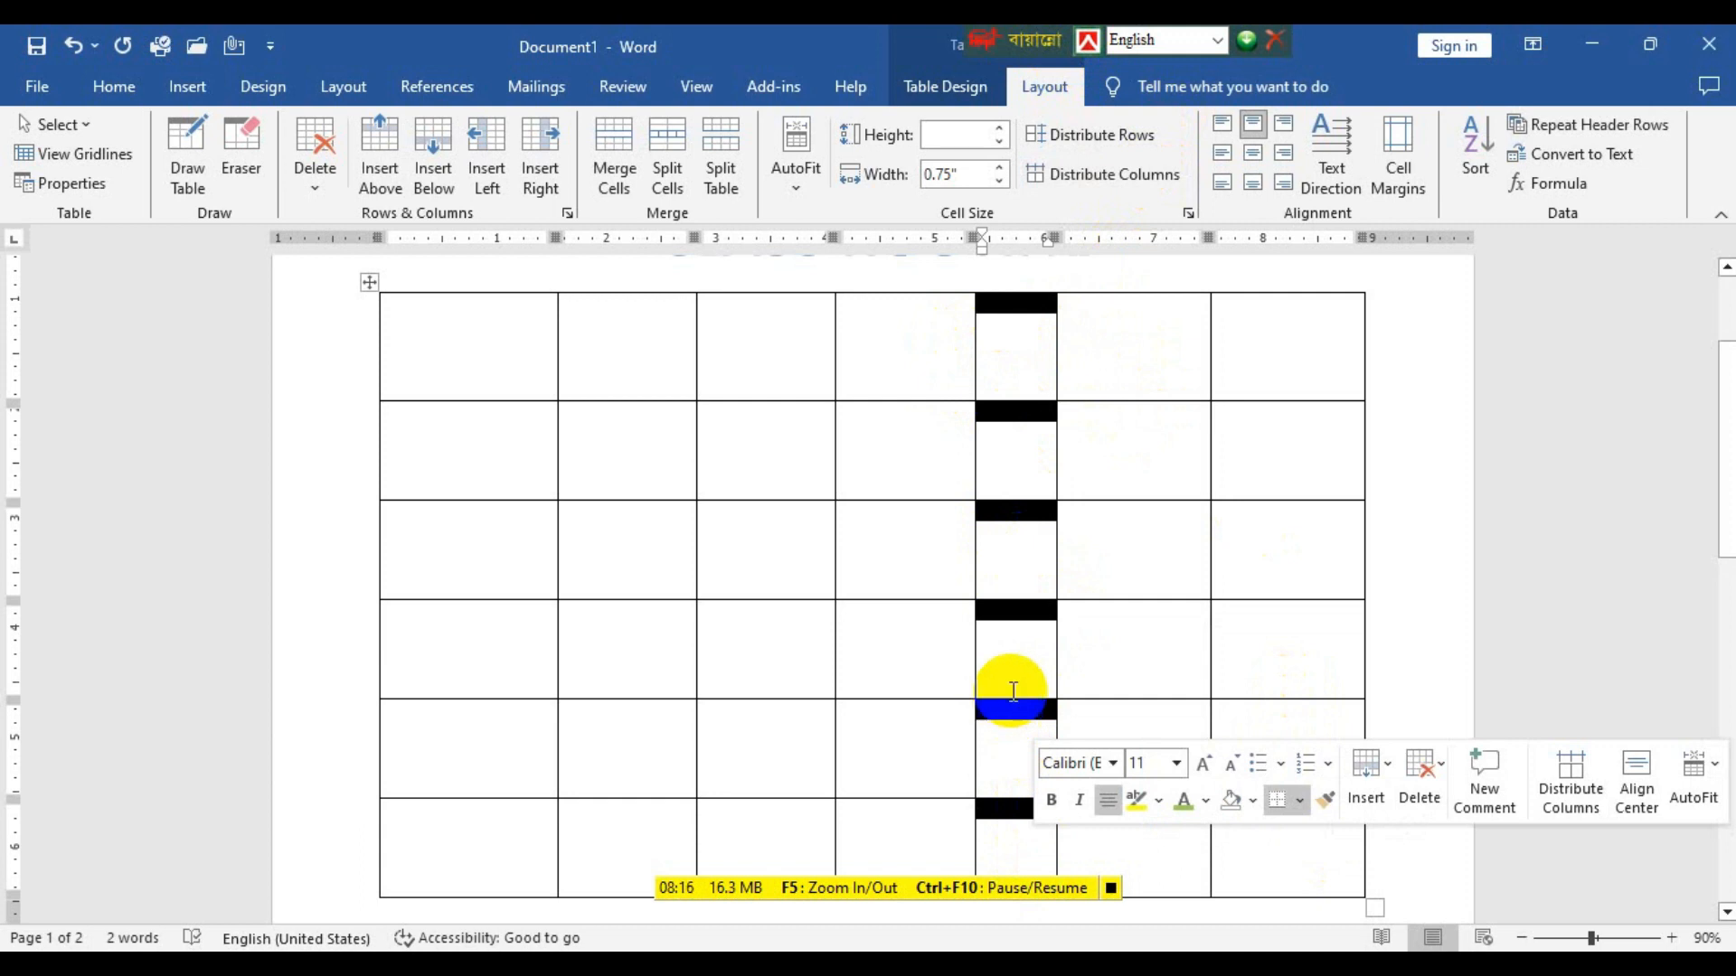
pyautogui.scroll(-1, 1013, 660)
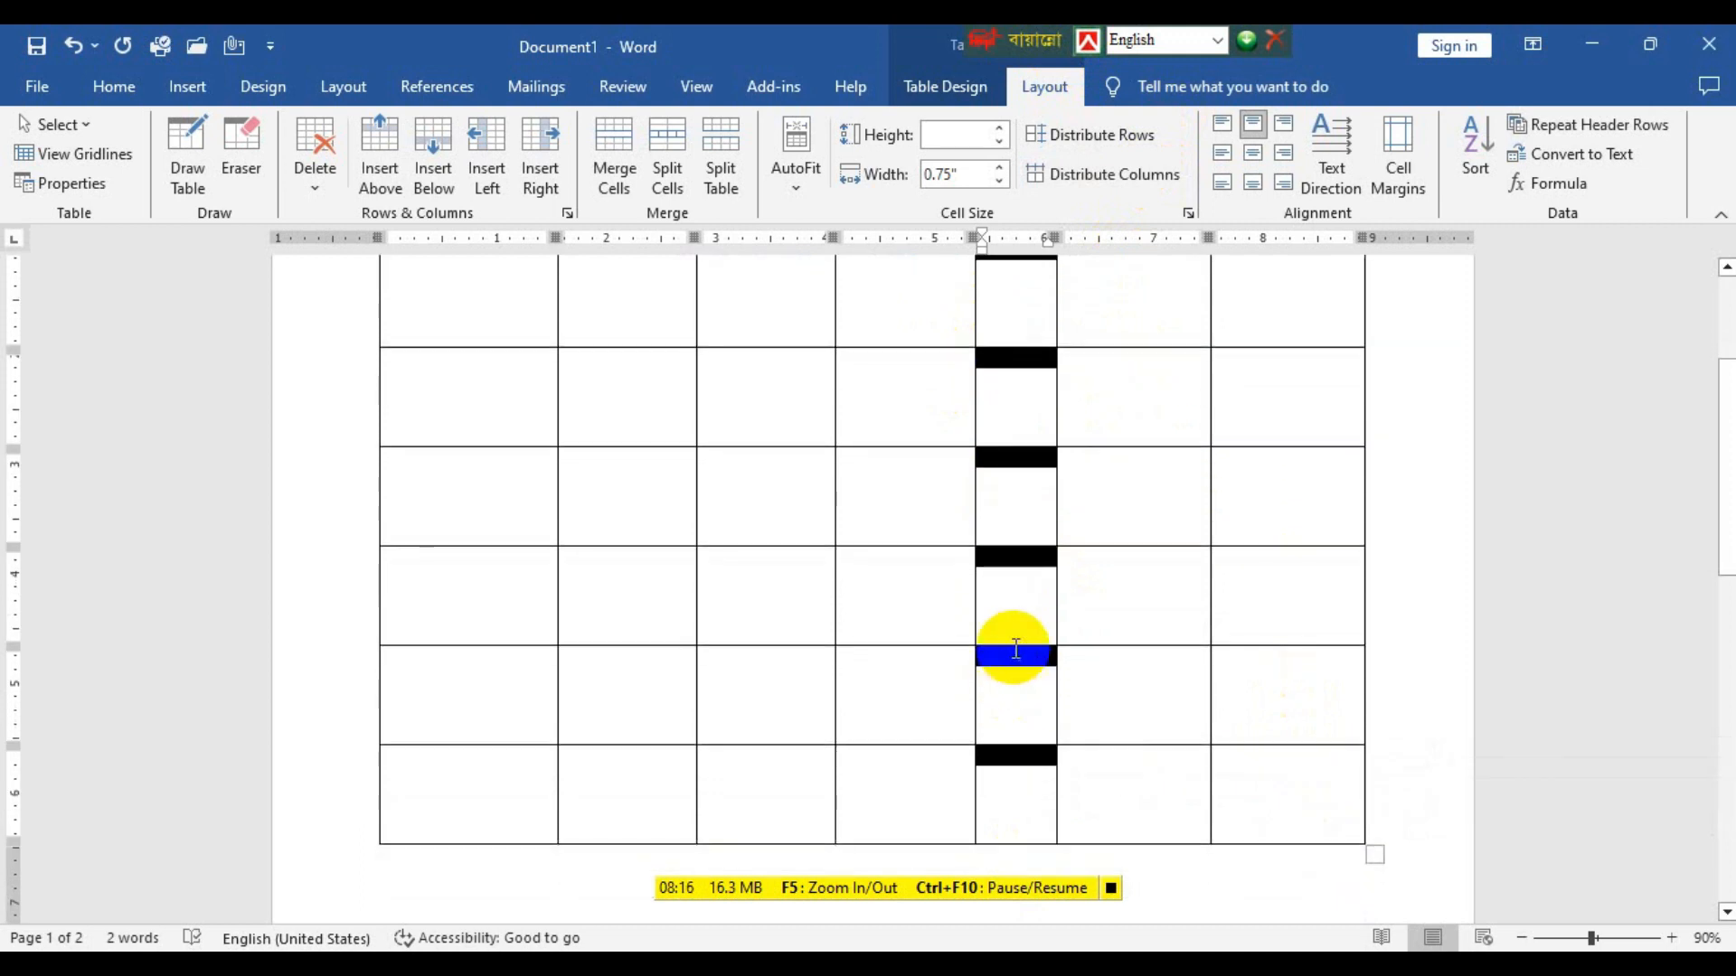
pyautogui.click(616, 145)
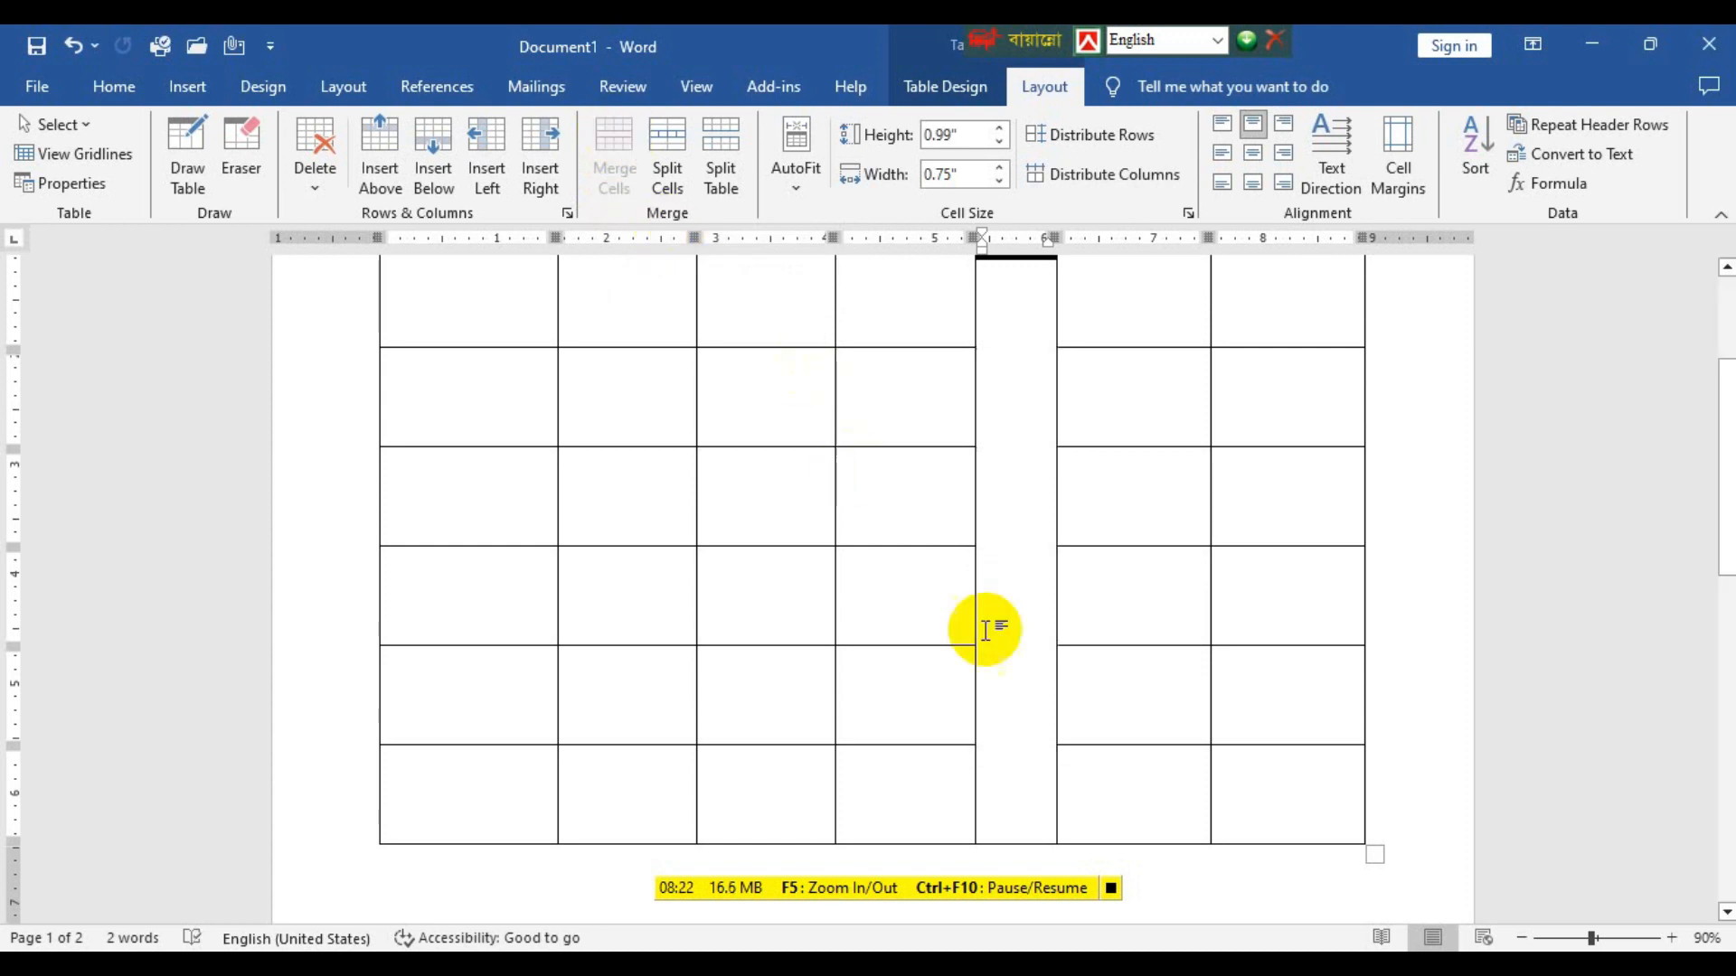
# Enter the text Tiffin in the merged cell of the fifth column.
pyautogui.scroll(2, 1056, 676)
pyautogui.click(1019, 468)
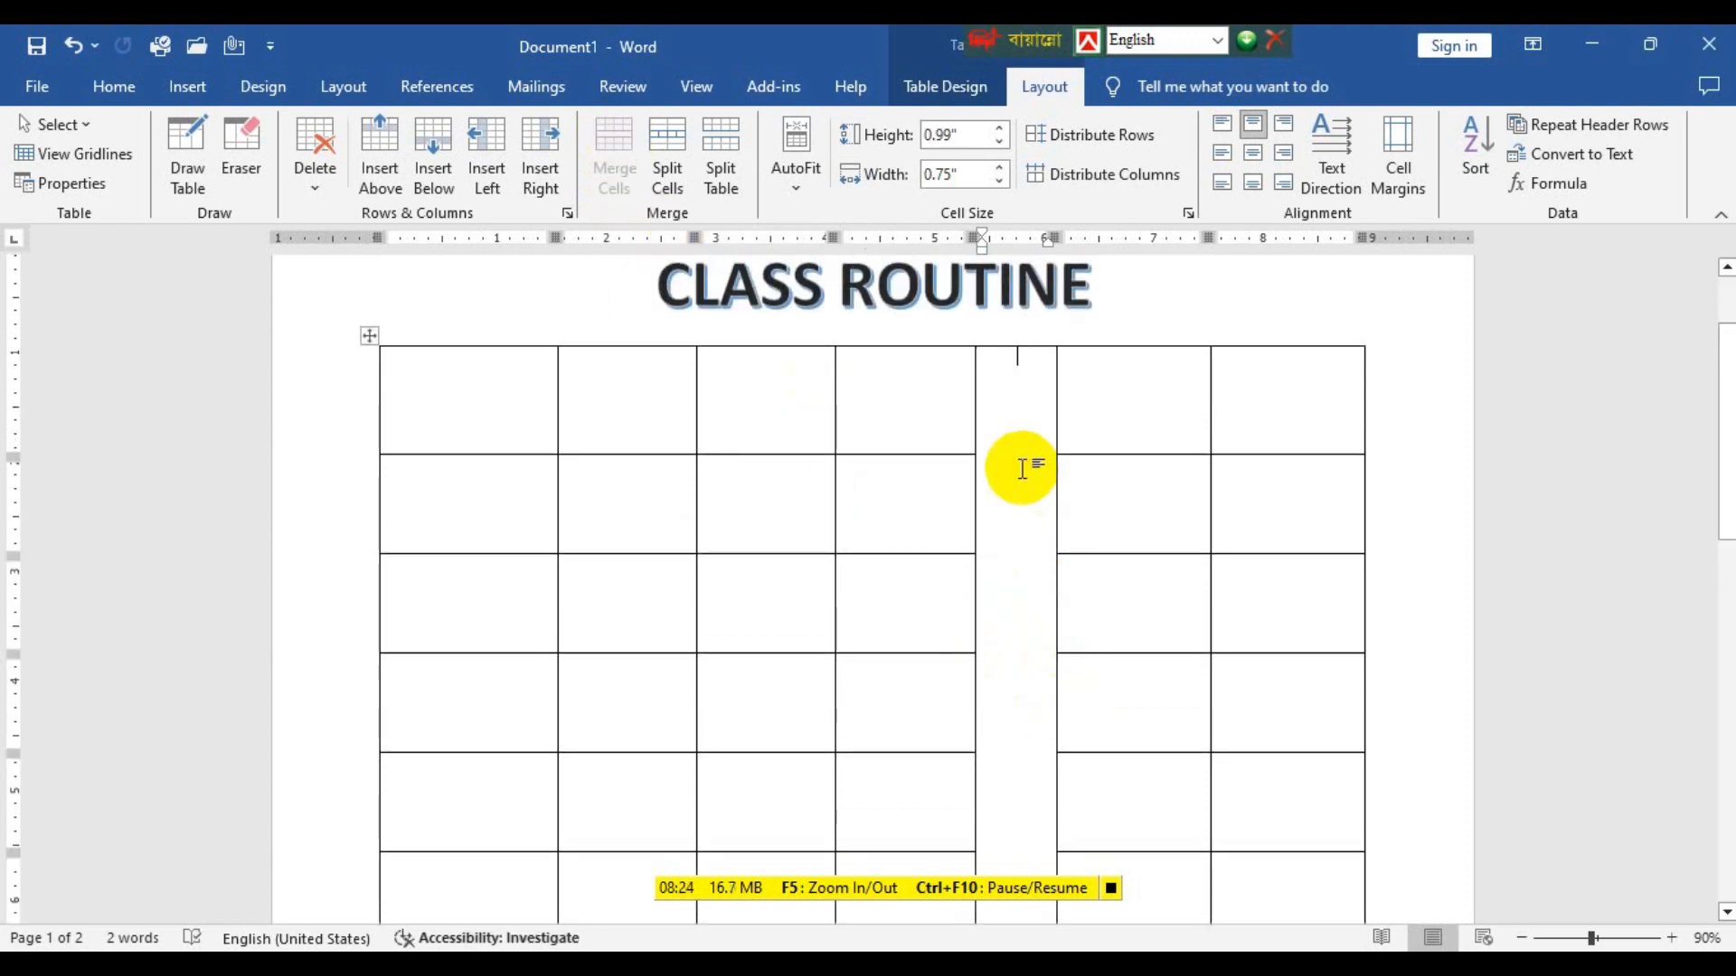
pyautogui.scroll(-1, 1021, 452)
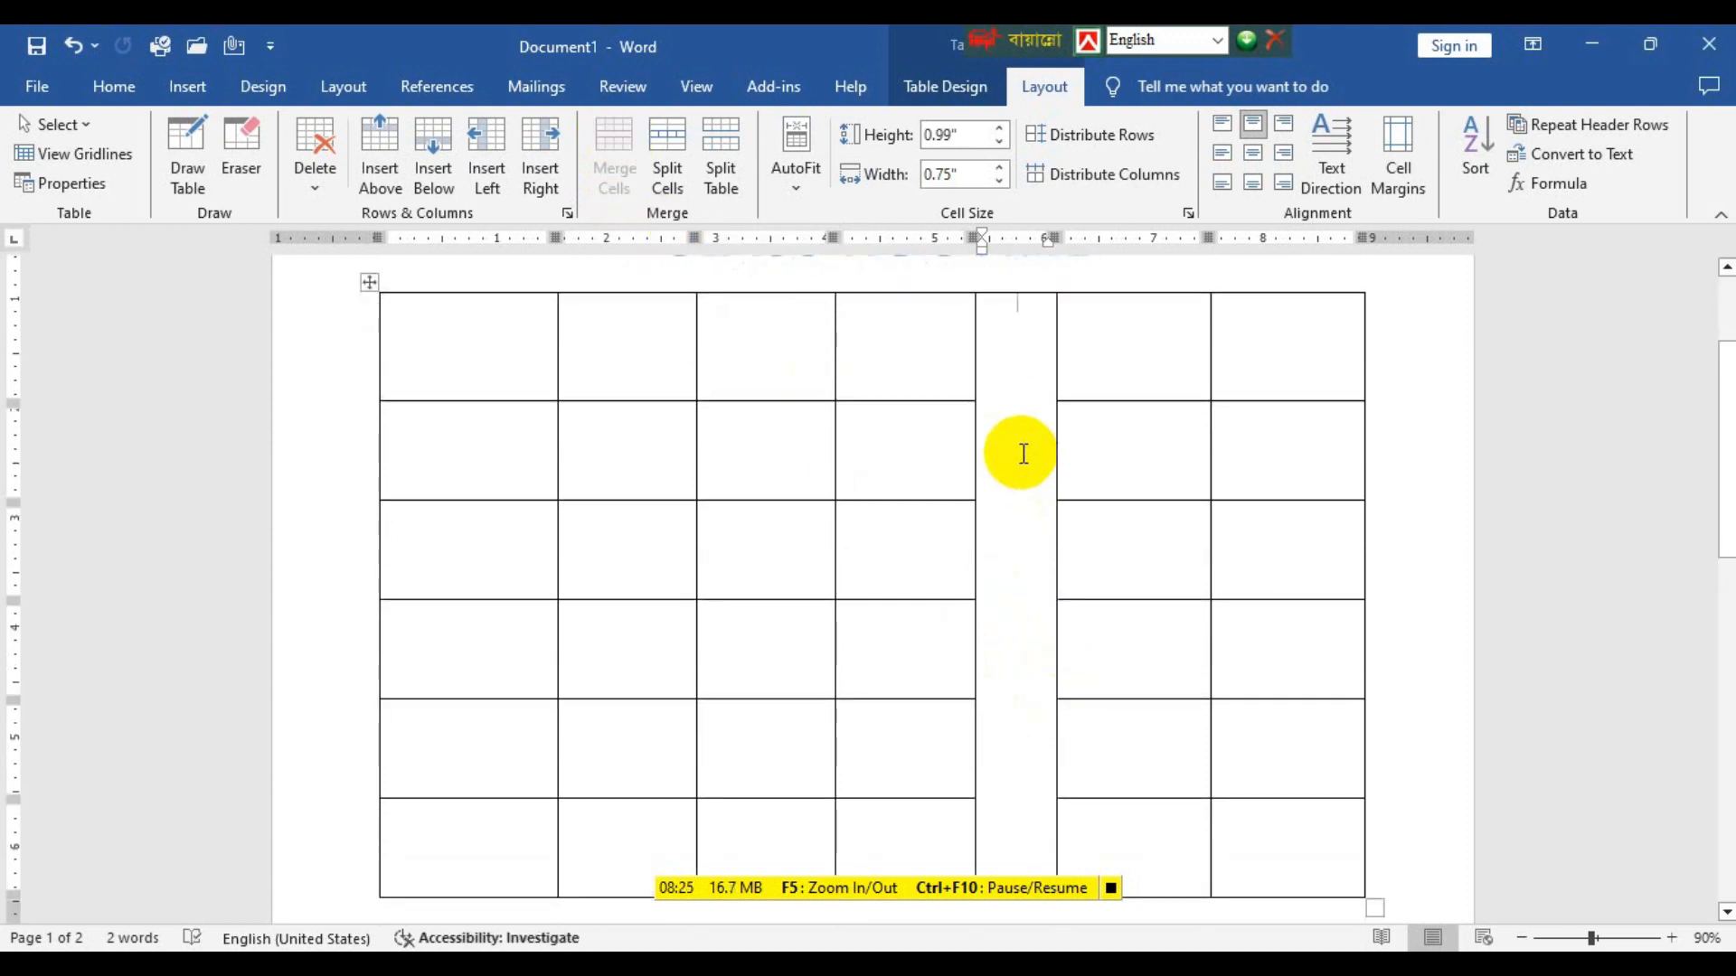
pyautogui.scroll(1, 1023, 453)
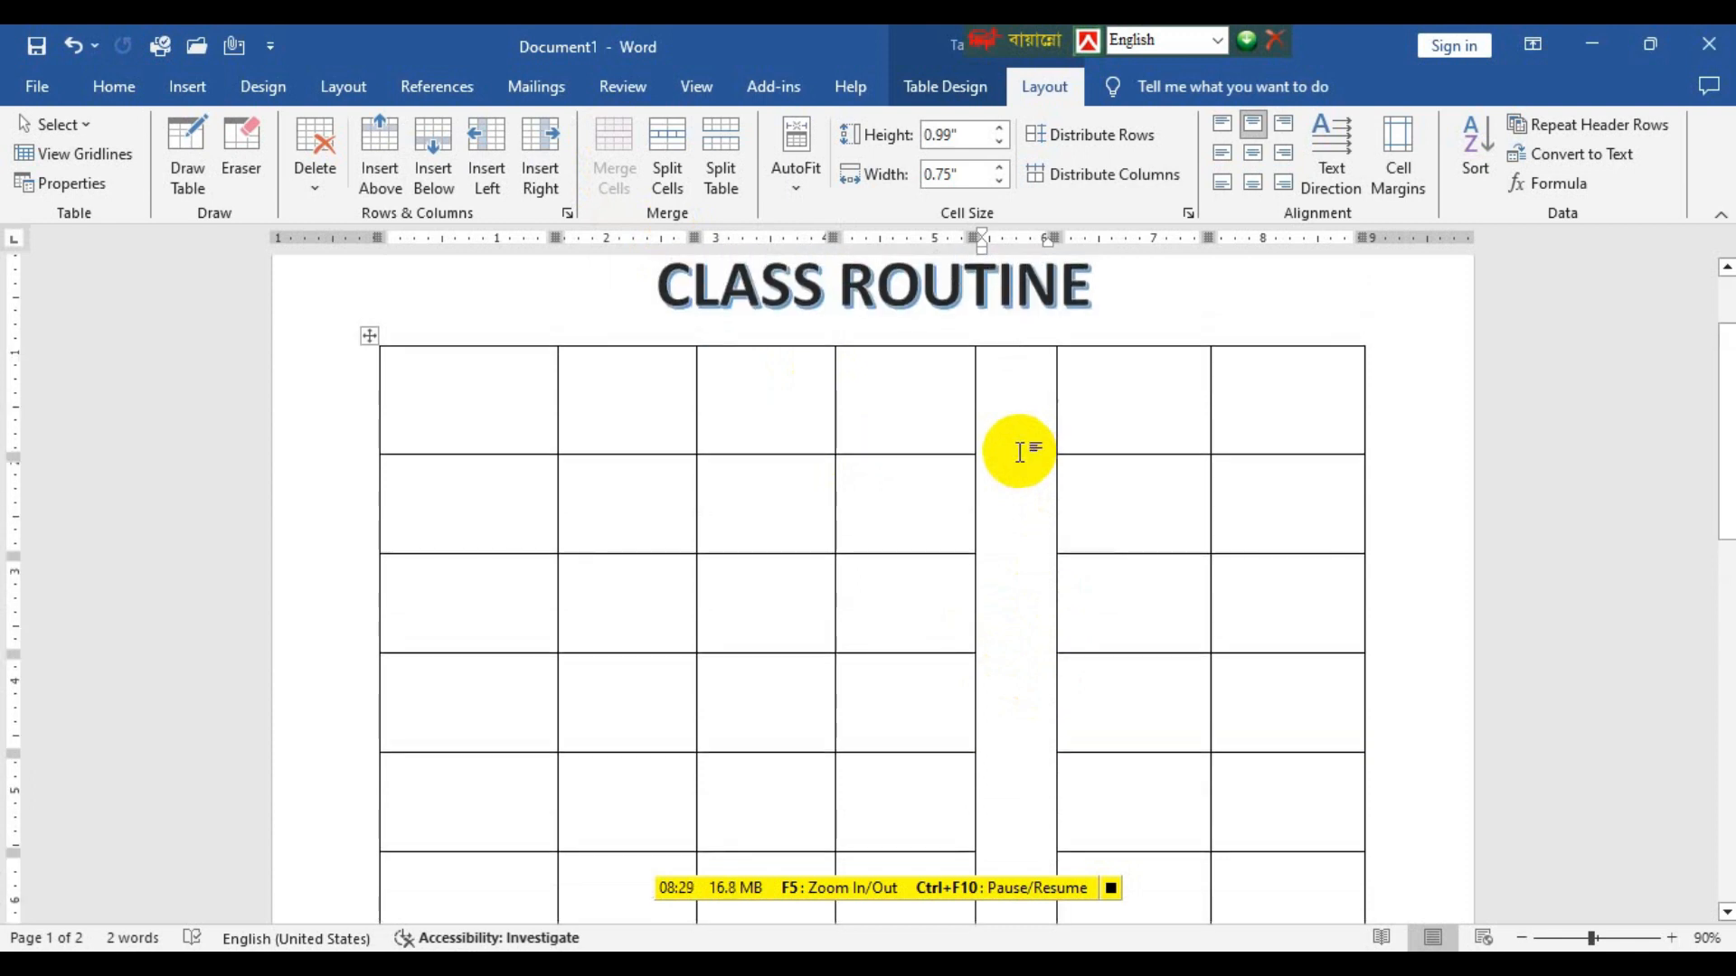
pyautogui.write('t')
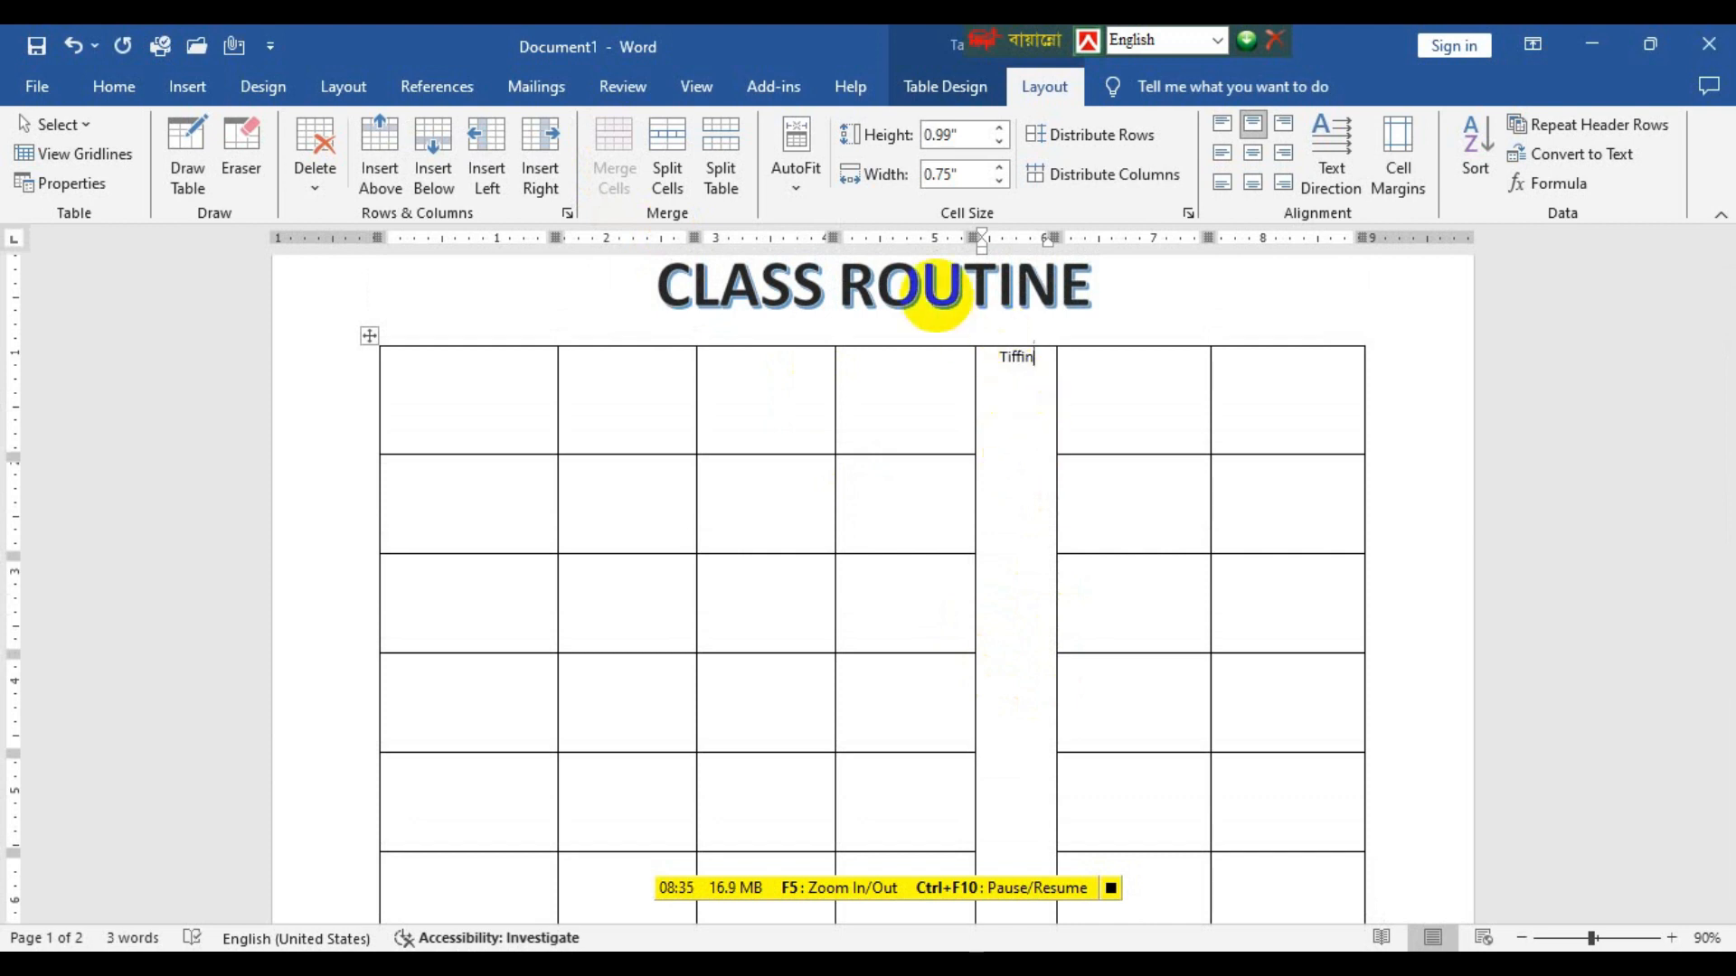
pyautogui.moveTo(1042, 335)
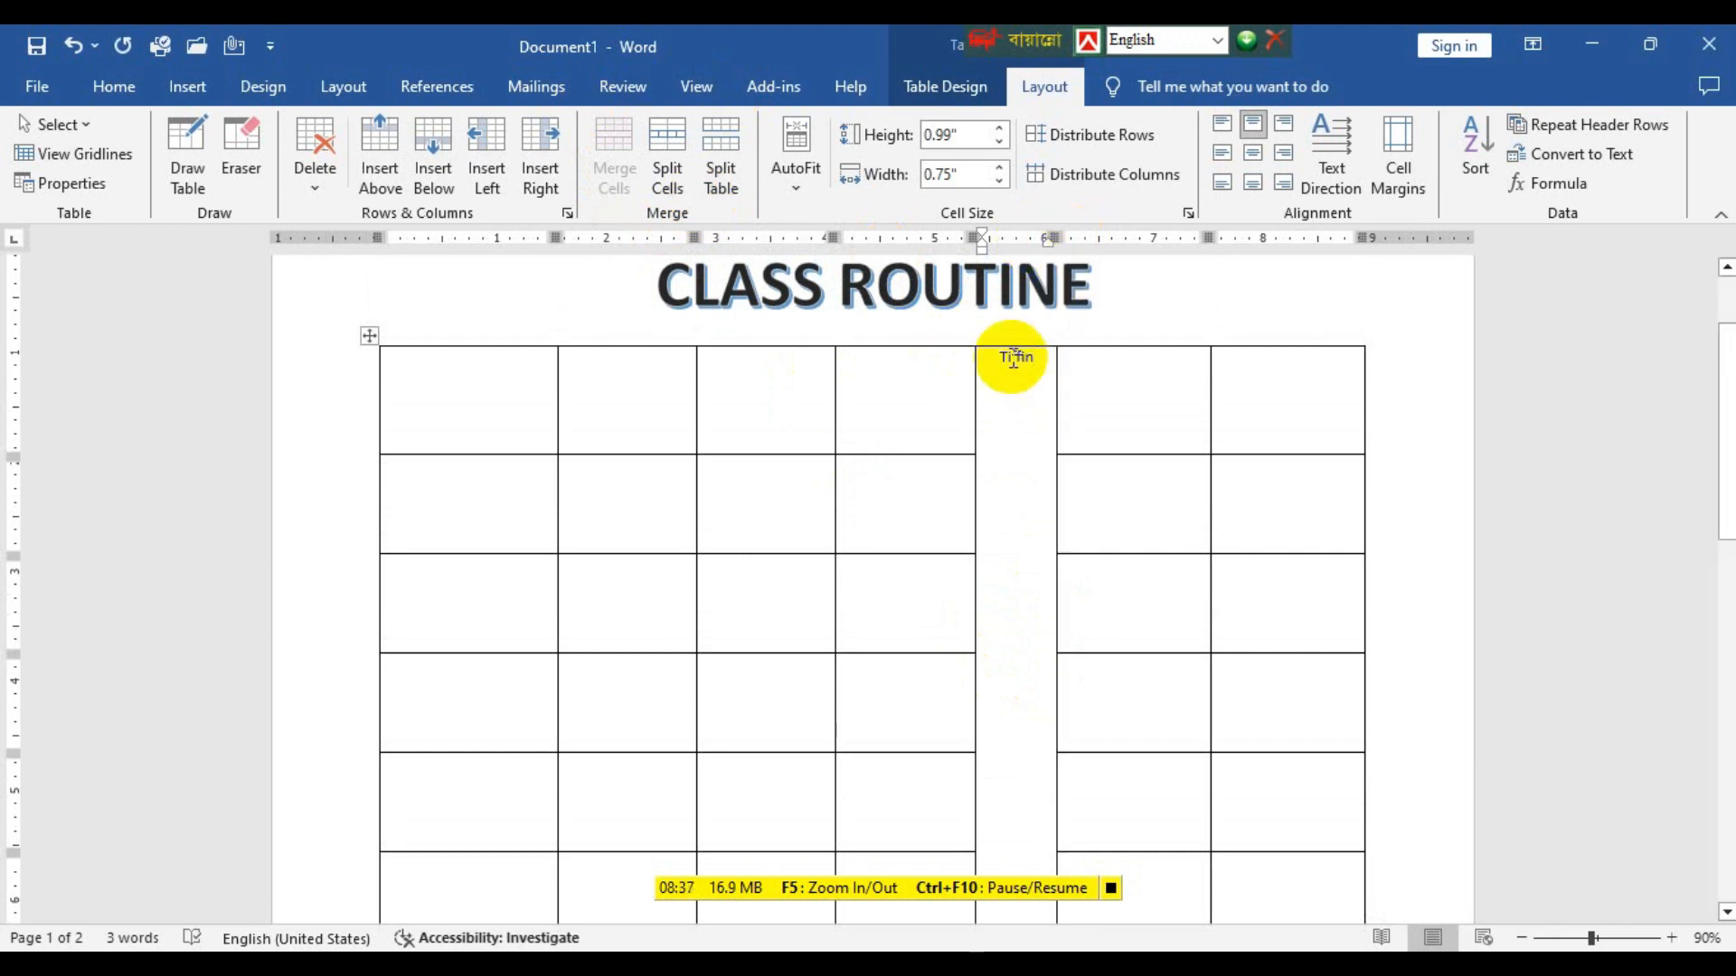
# Make the word Tiffin bold and enlarge it to 15 pt.
pyautogui.scroll(4, 1010, 357)
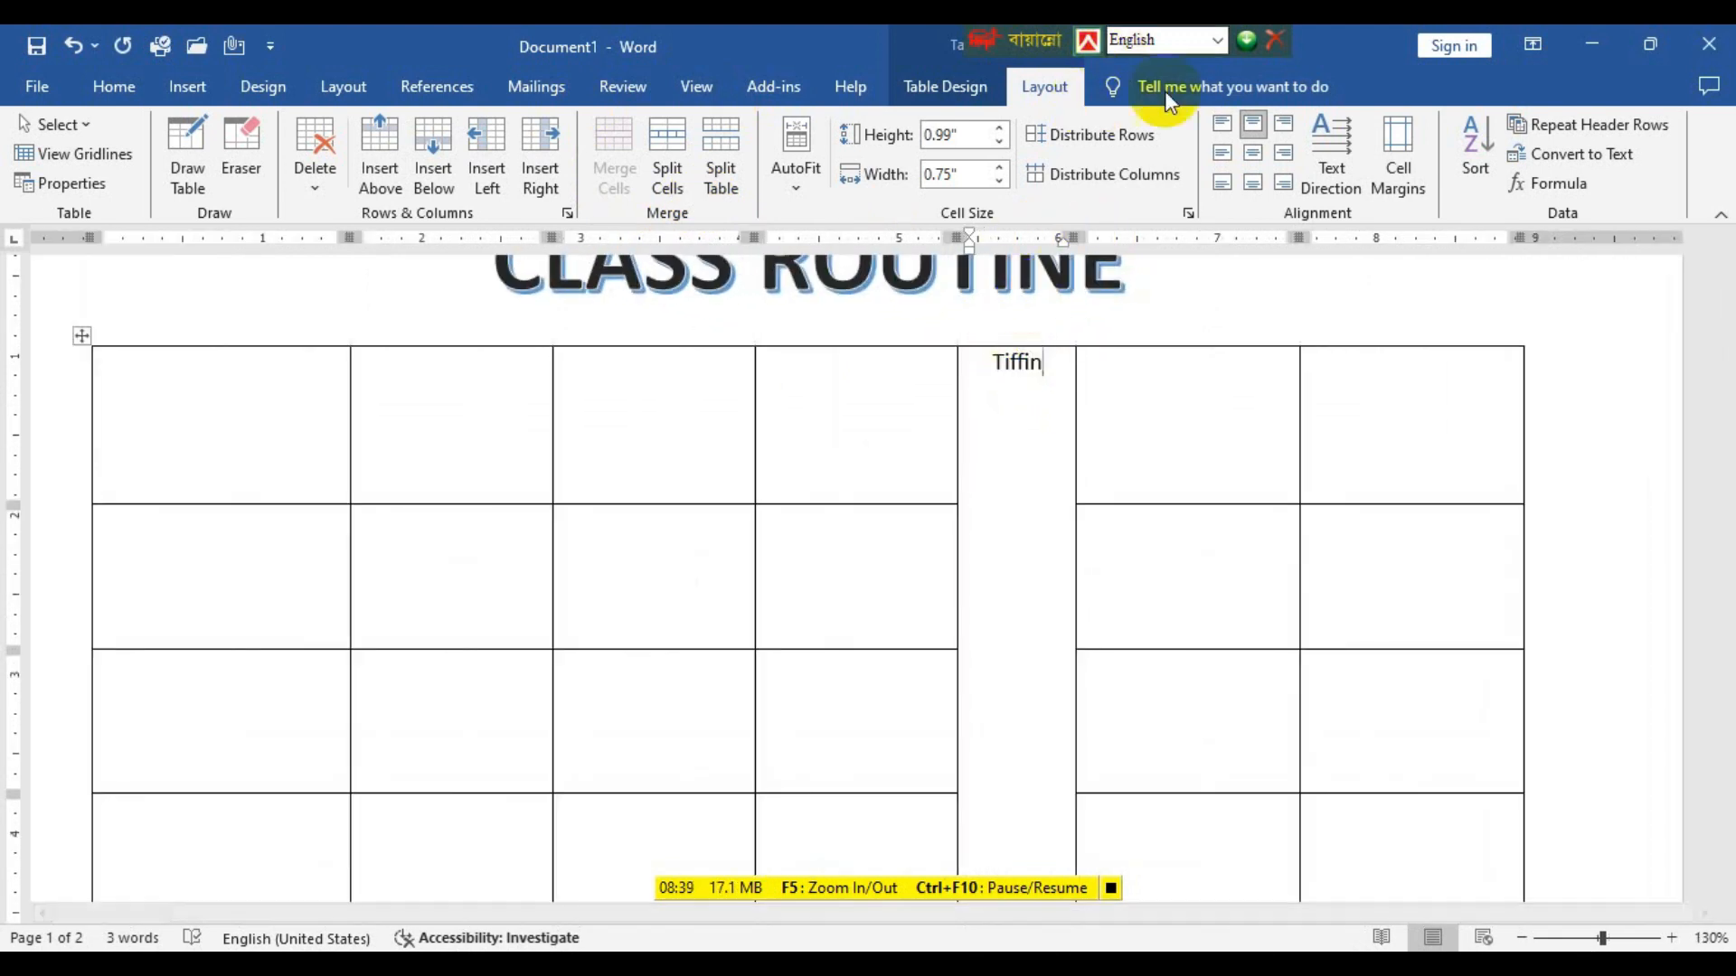
pyautogui.click(1032, 368)
pyautogui.moveTo(1033, 368); pyautogui.dragTo(992, 373)
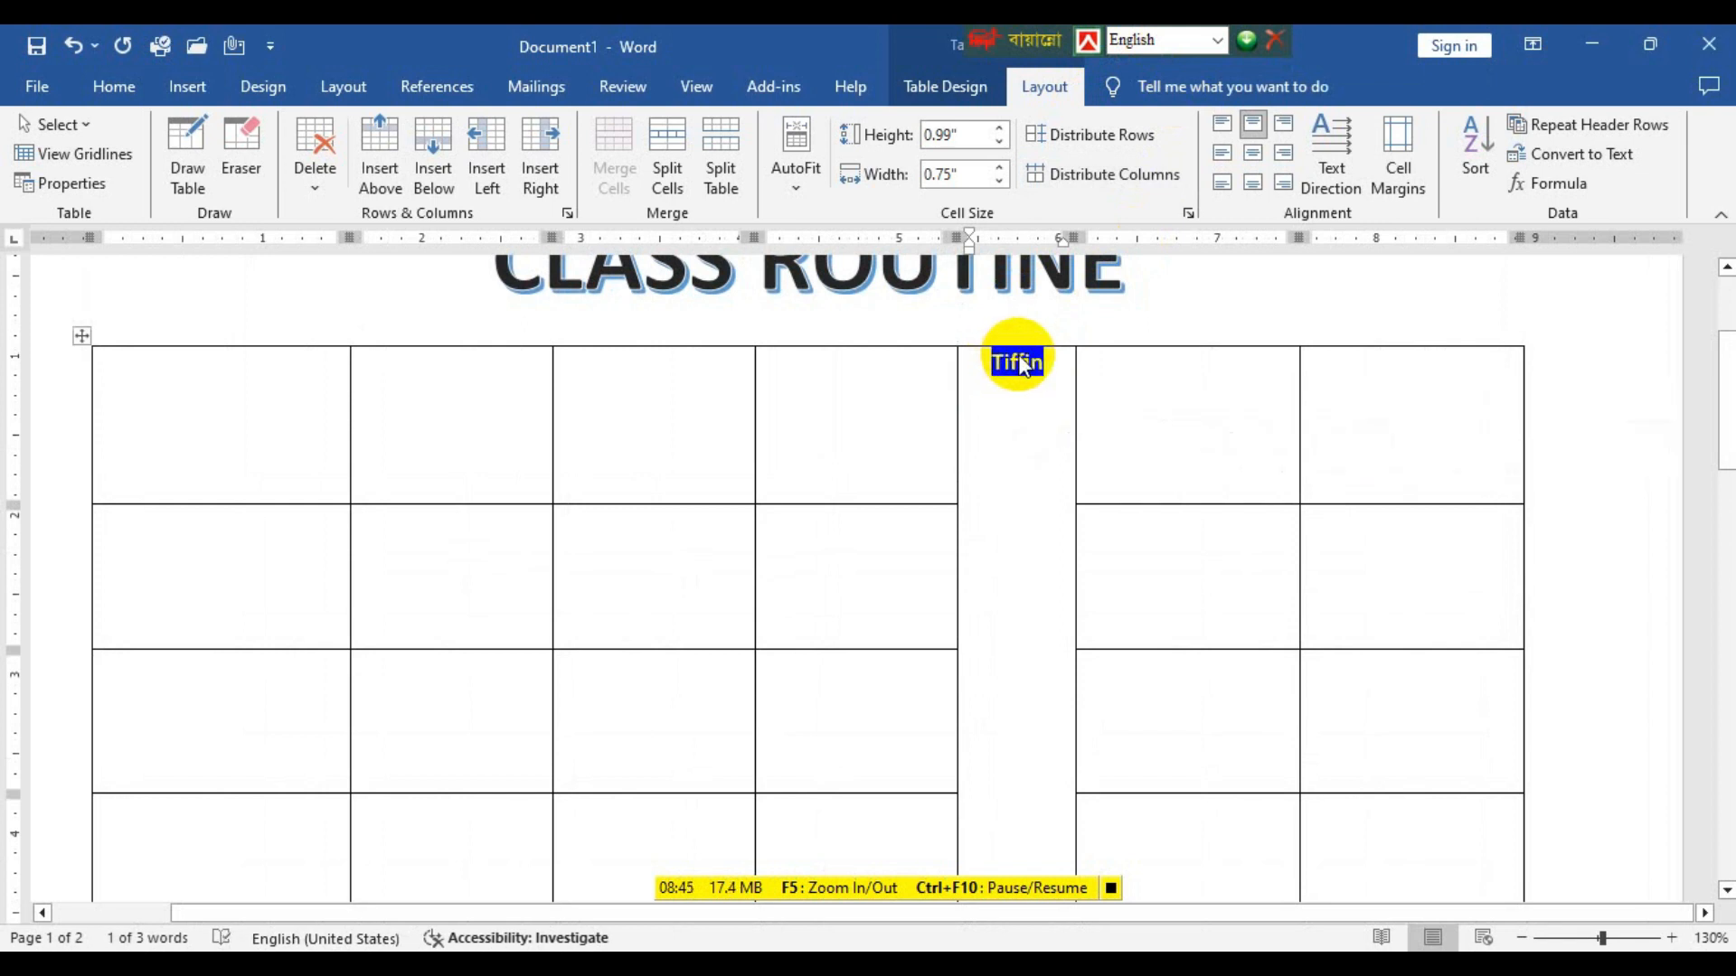
pyautogui.hotkey('ctrl', ']')
pyautogui.hotkey('ctrl', ']')
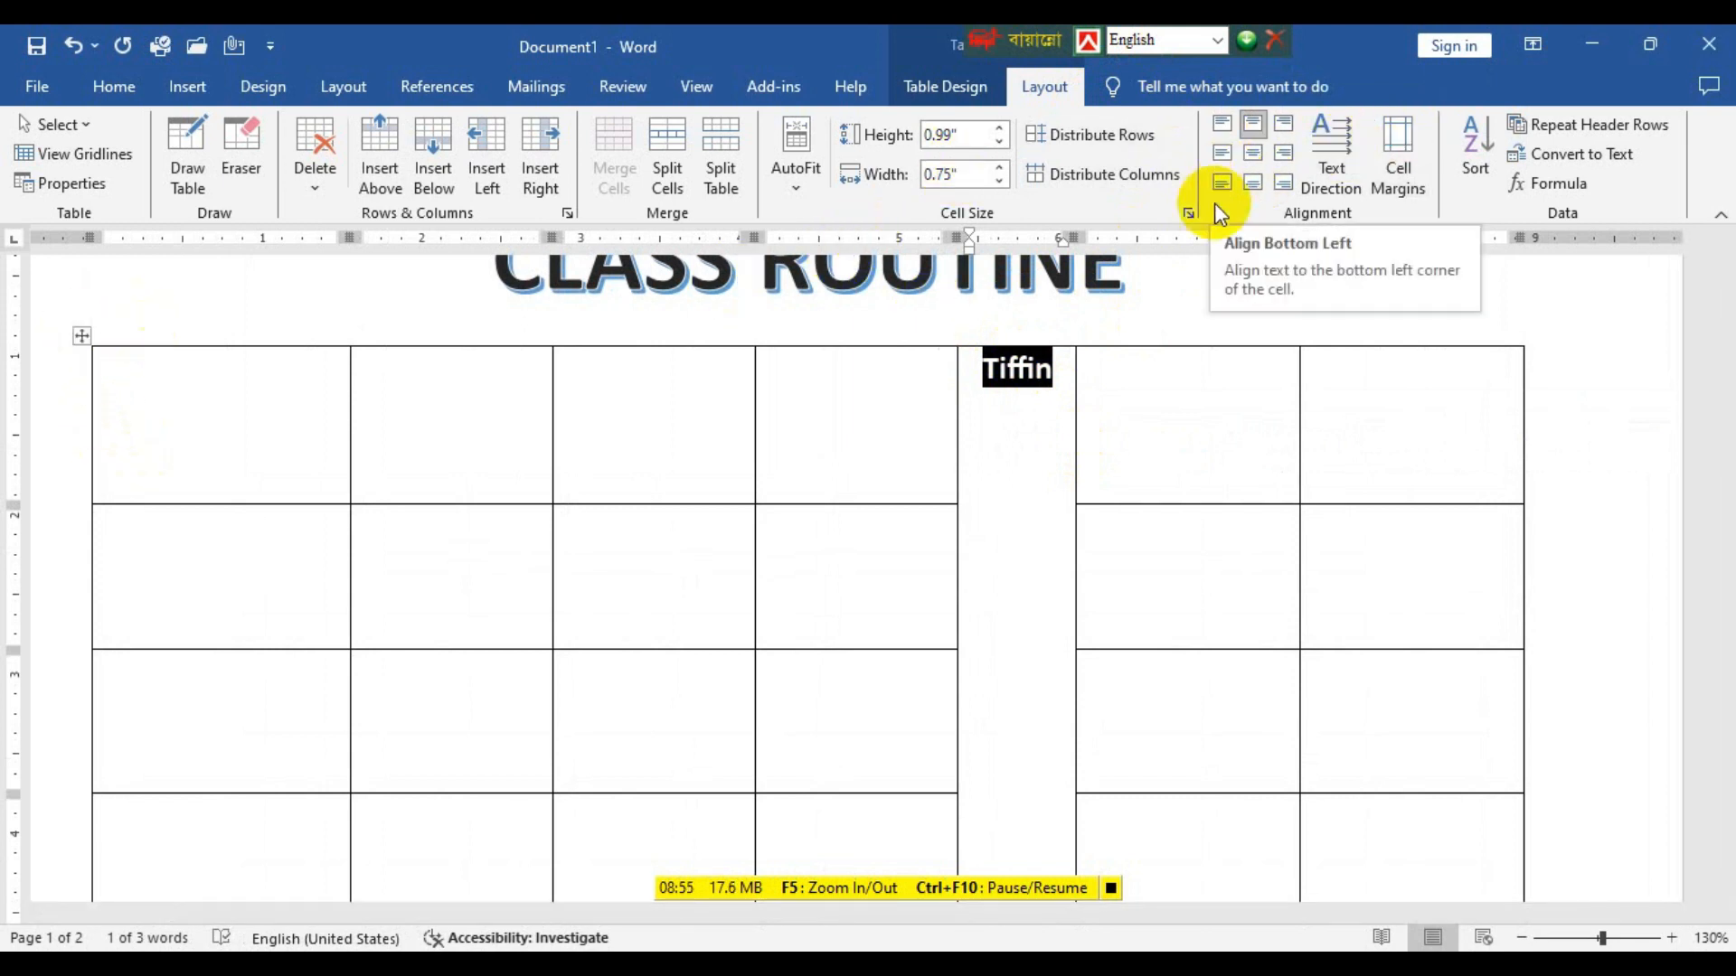
# Centre the contents of all table cells horizontally and vertically, and rotate the Tiffin cell's text to read from bottom to top.
pyautogui.click(83, 338)
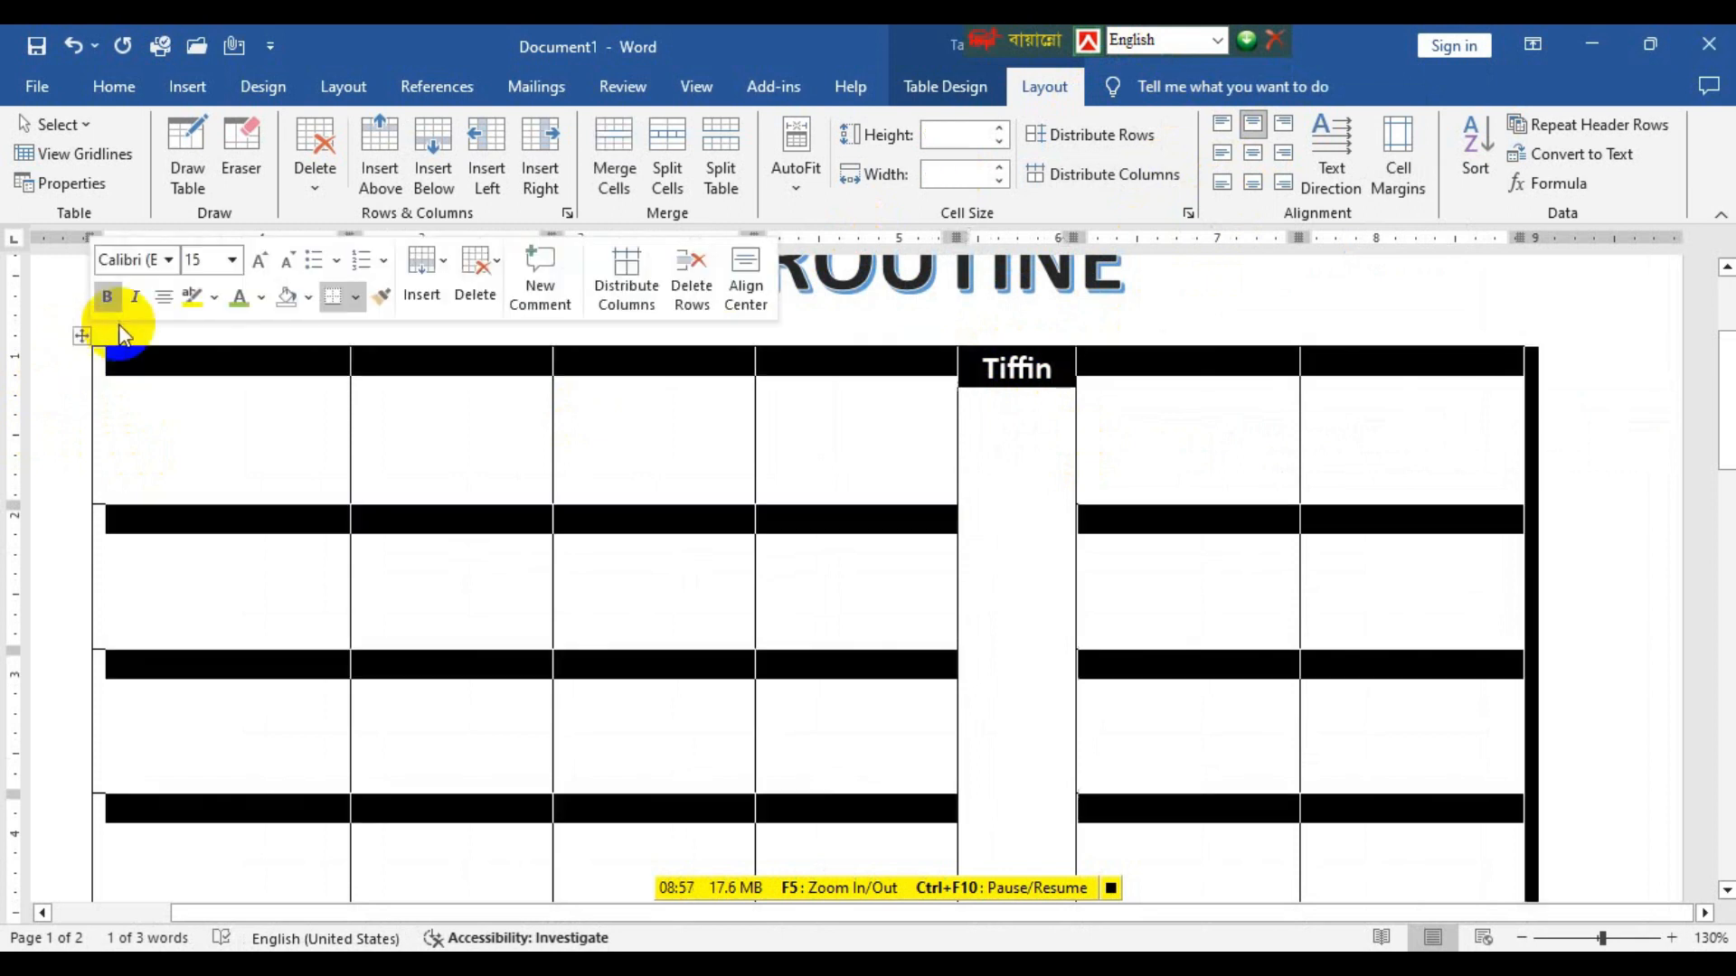
pyautogui.click(1261, 153)
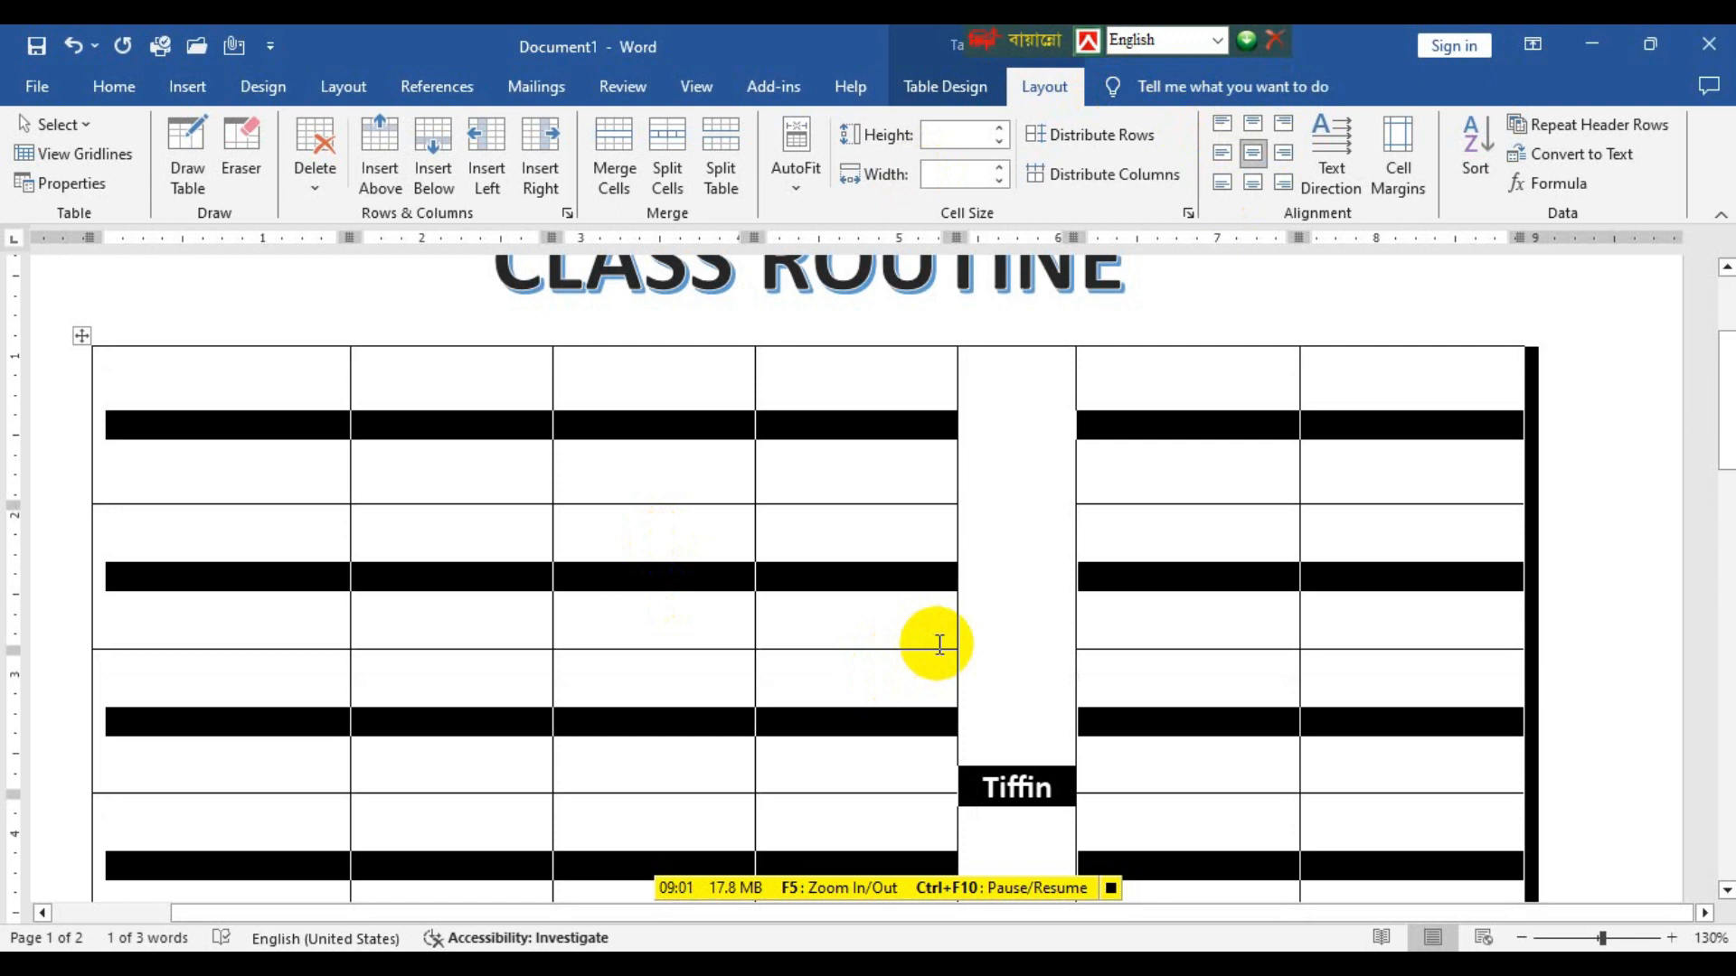
pyautogui.click(992, 678)
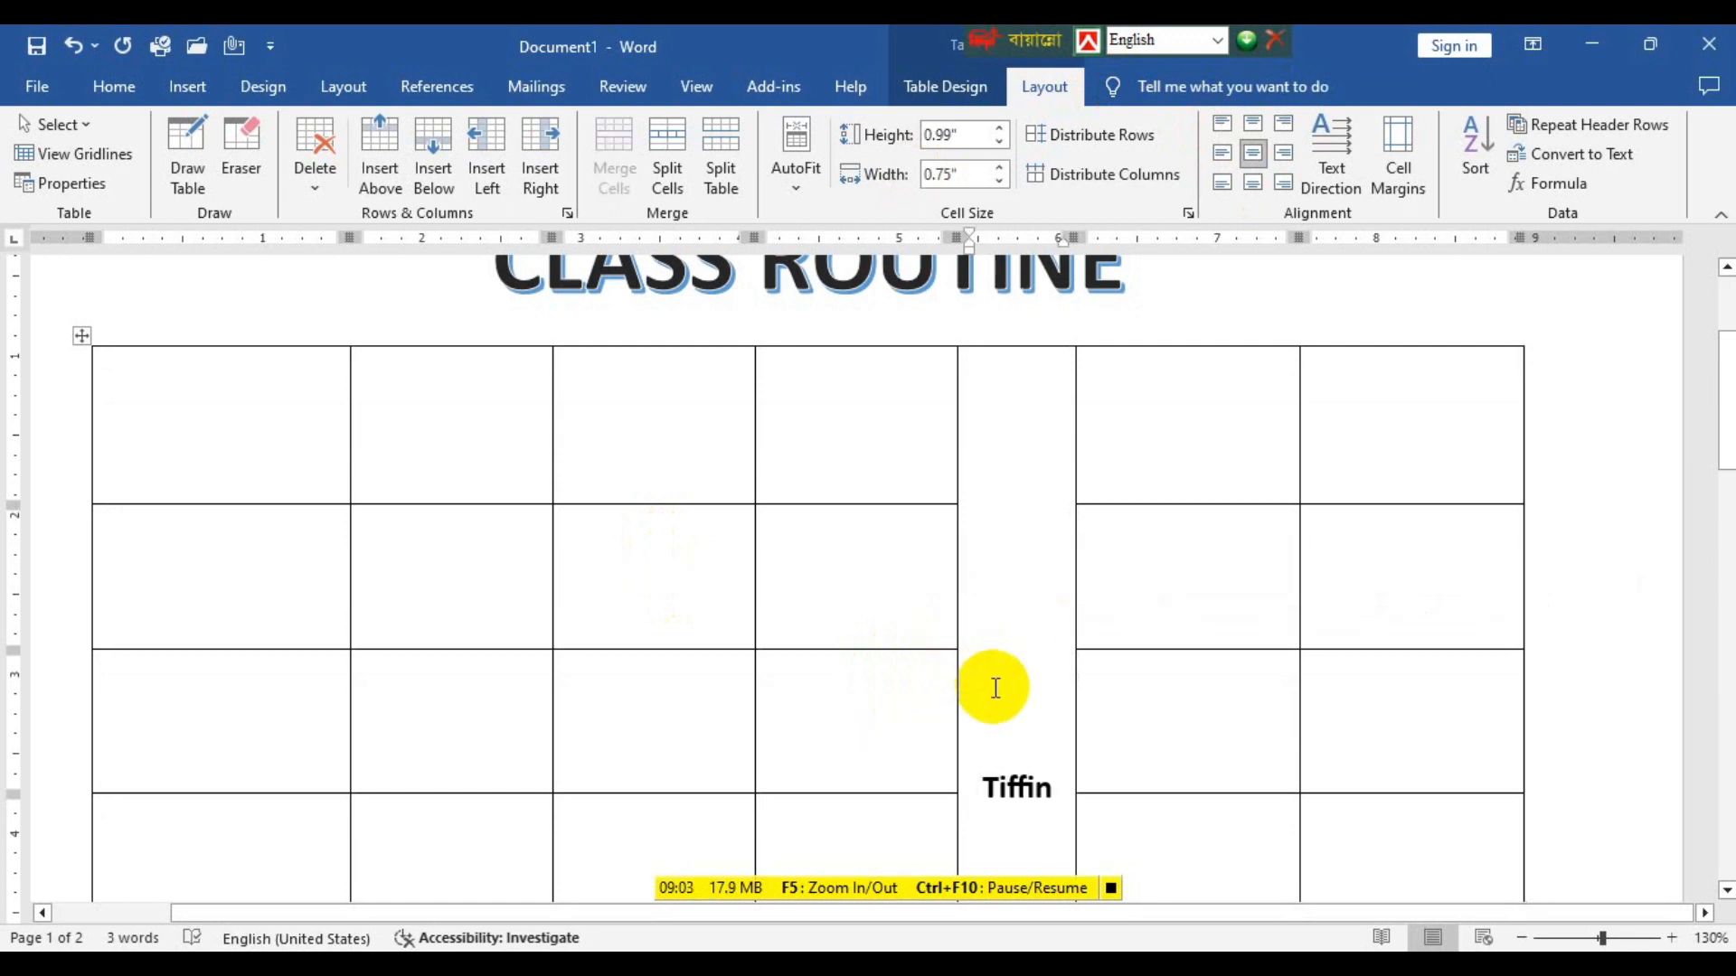
pyautogui.click(1345, 145)
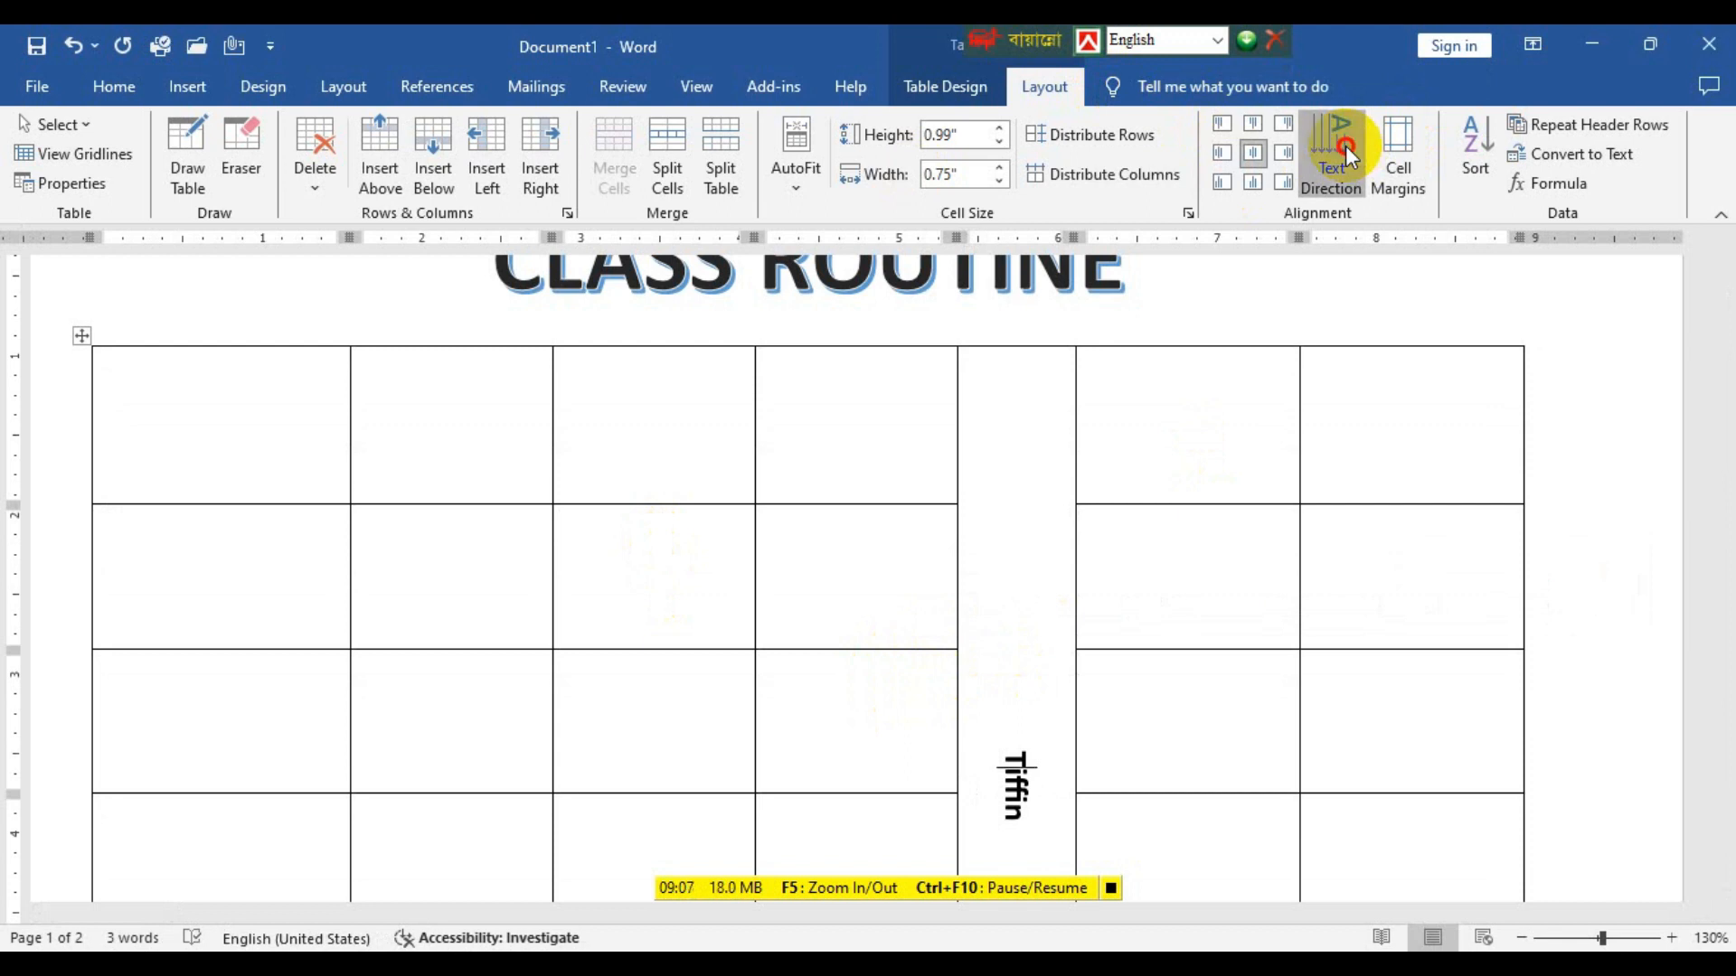
pyautogui.click(1345, 145)
# Set the word Tiffin in the Bite Chocolate font and colour it gold.
pyautogui.click(1027, 749)
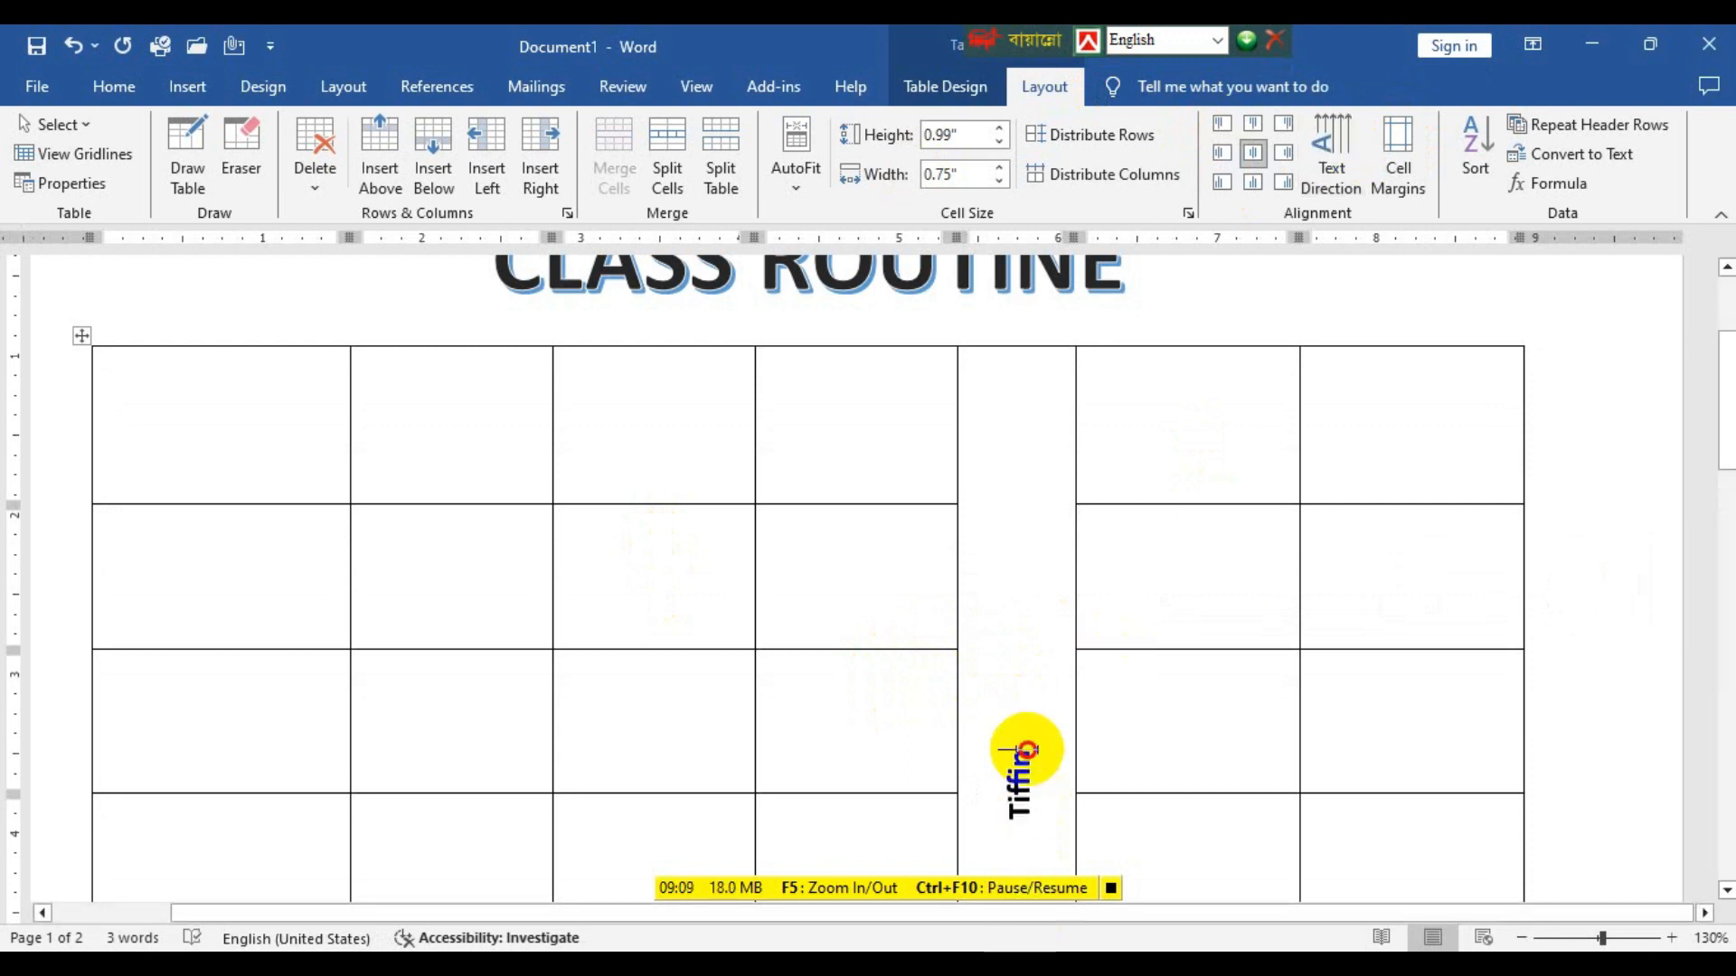
pyautogui.doubleClick(1027, 748)
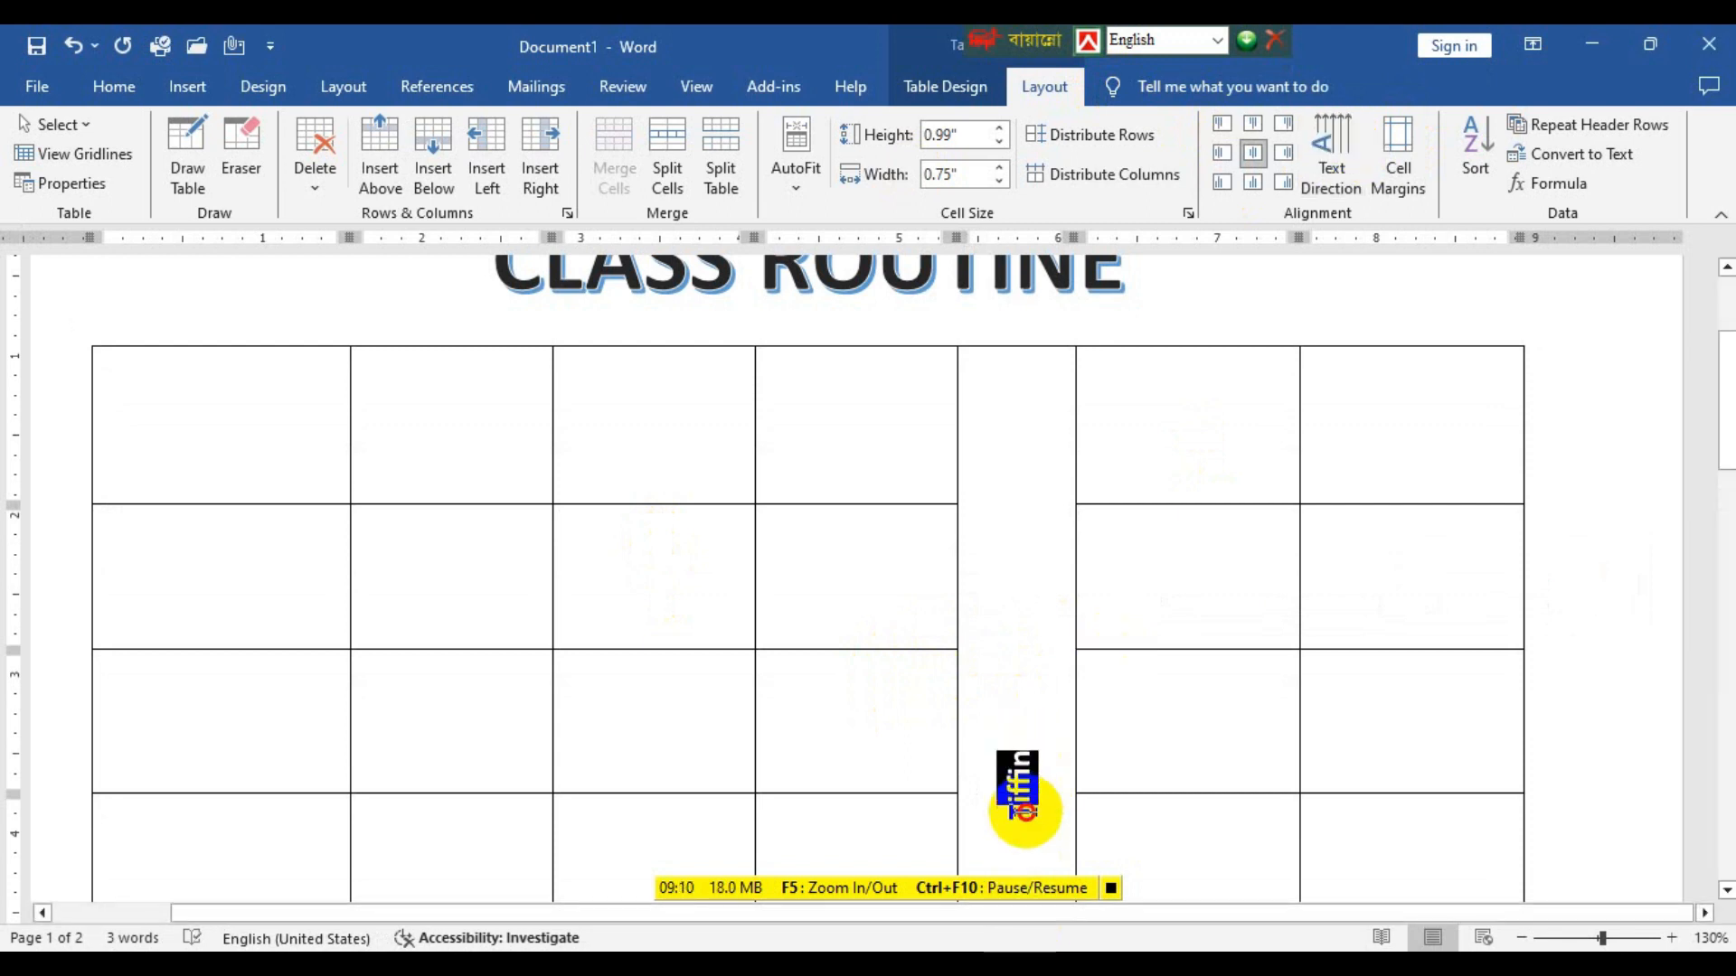
pyautogui.click(107, 88)
pyautogui.click(354, 135)
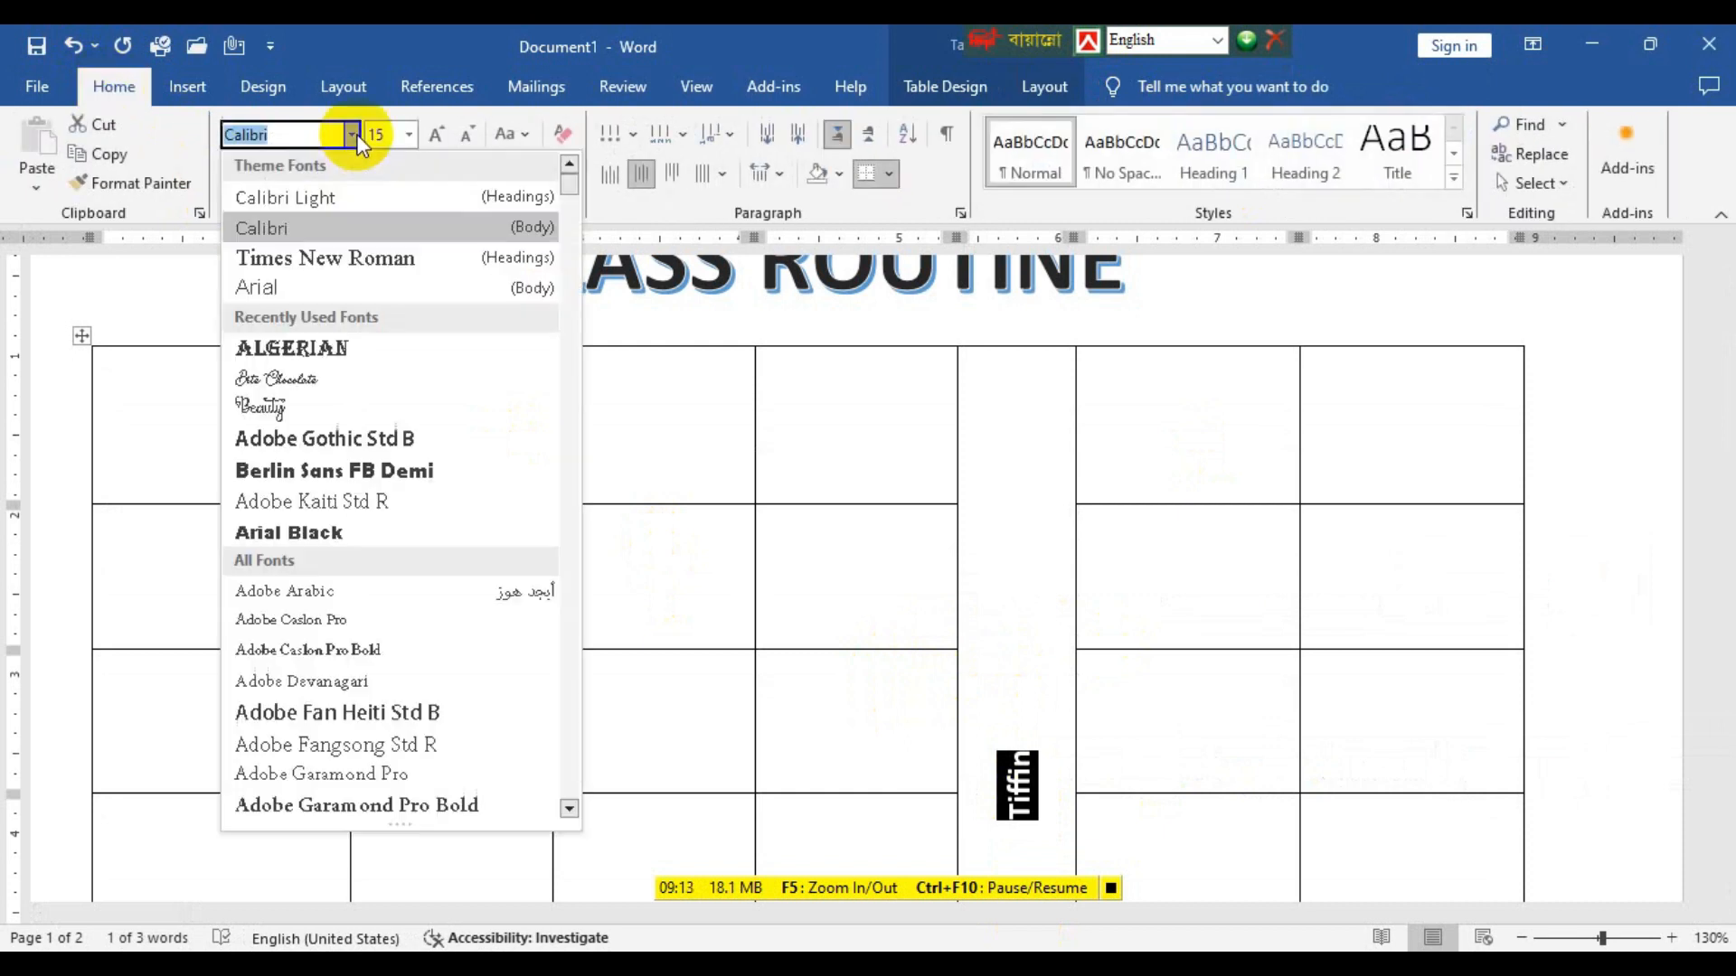
pyautogui.click(374, 380)
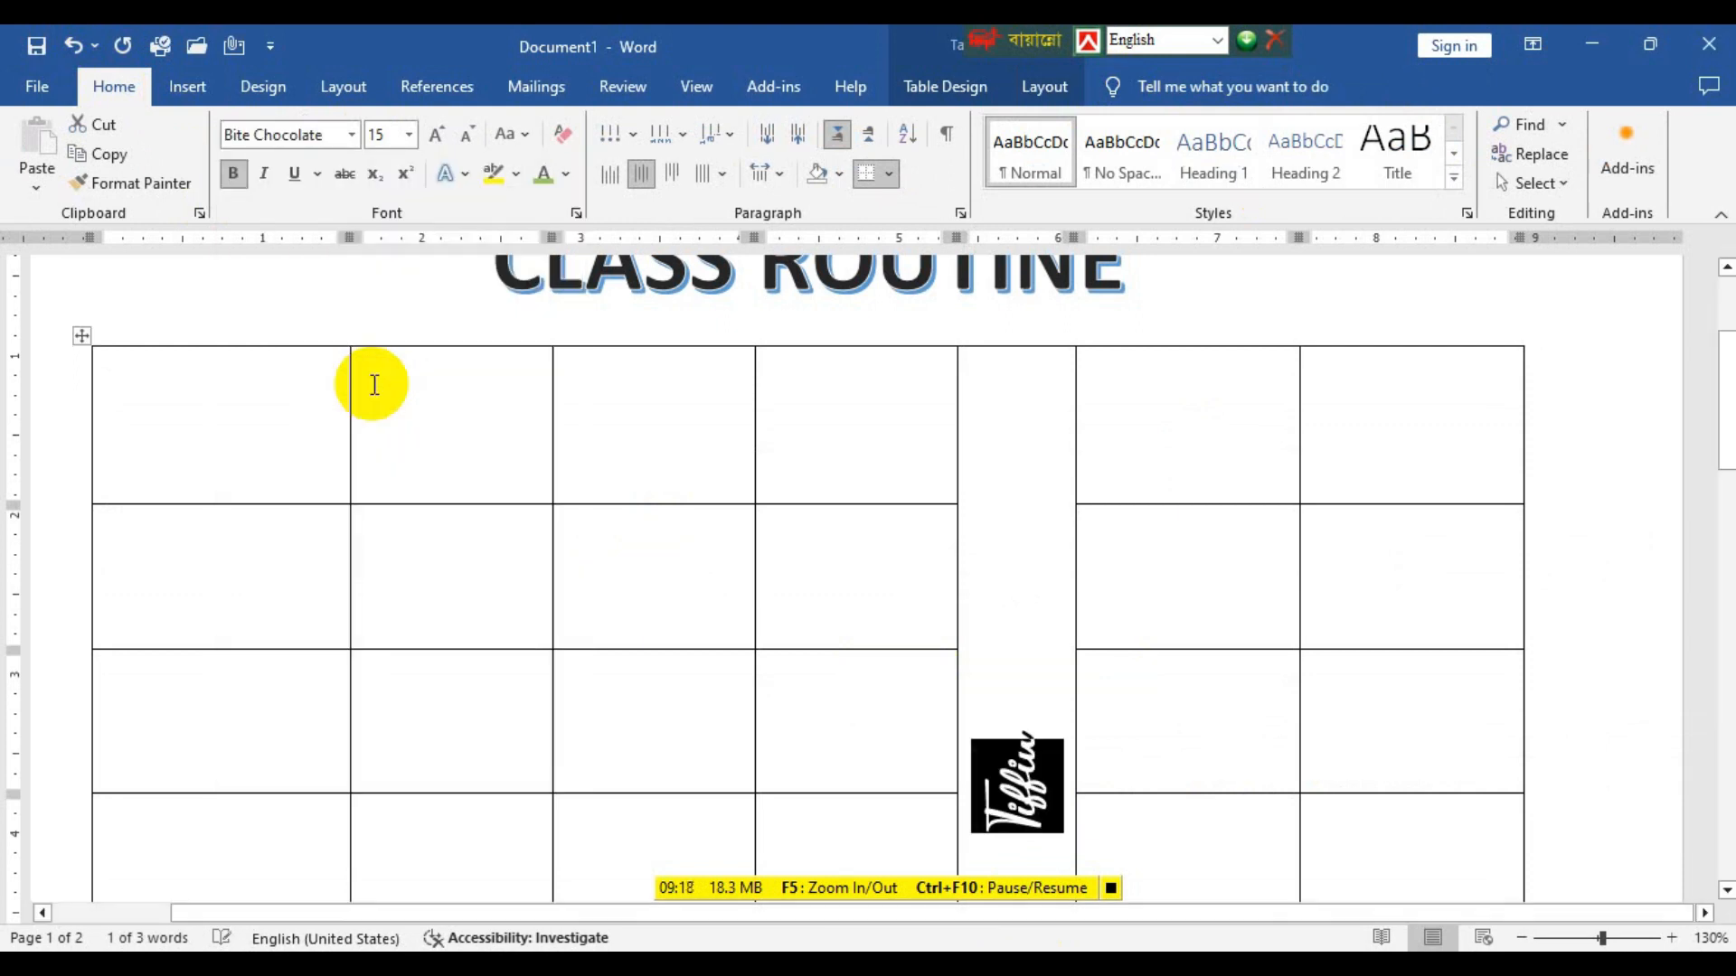
pyautogui.click(566, 174)
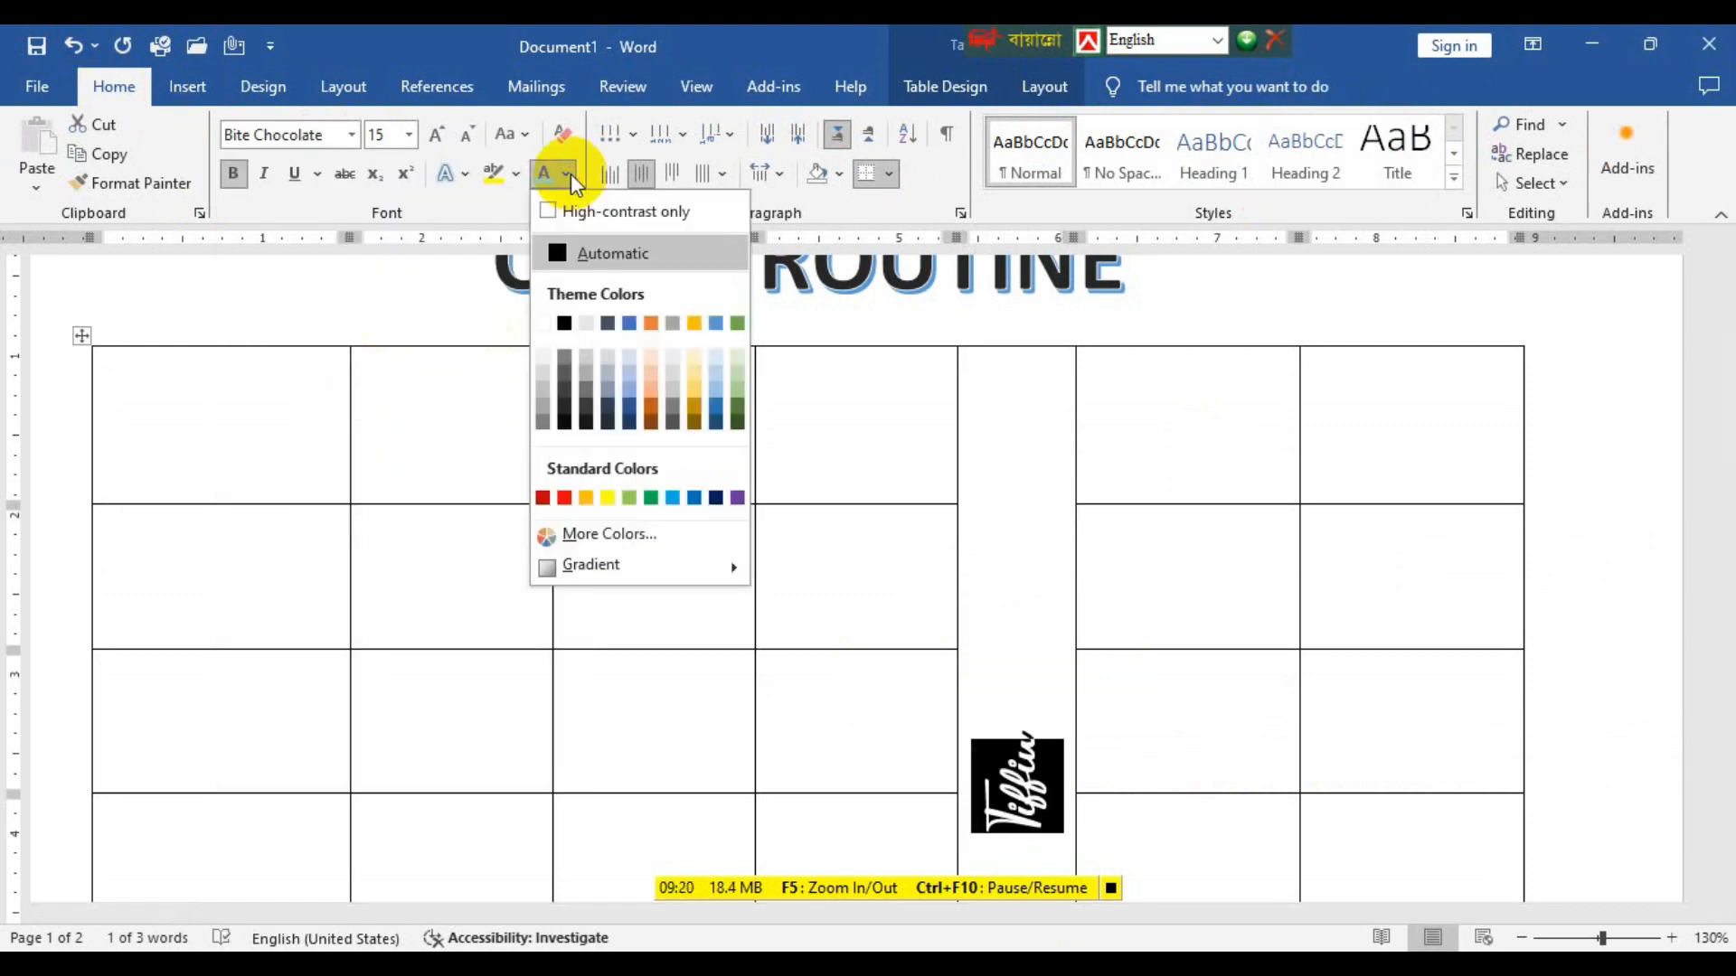
pyautogui.click(595, 499)
pyautogui.click(1023, 686)
# Look over the finished timetable in CLASS ROUTINE 02.docx as a reference and return to the new document.
pyautogui.scroll(-3, 1025, 690)
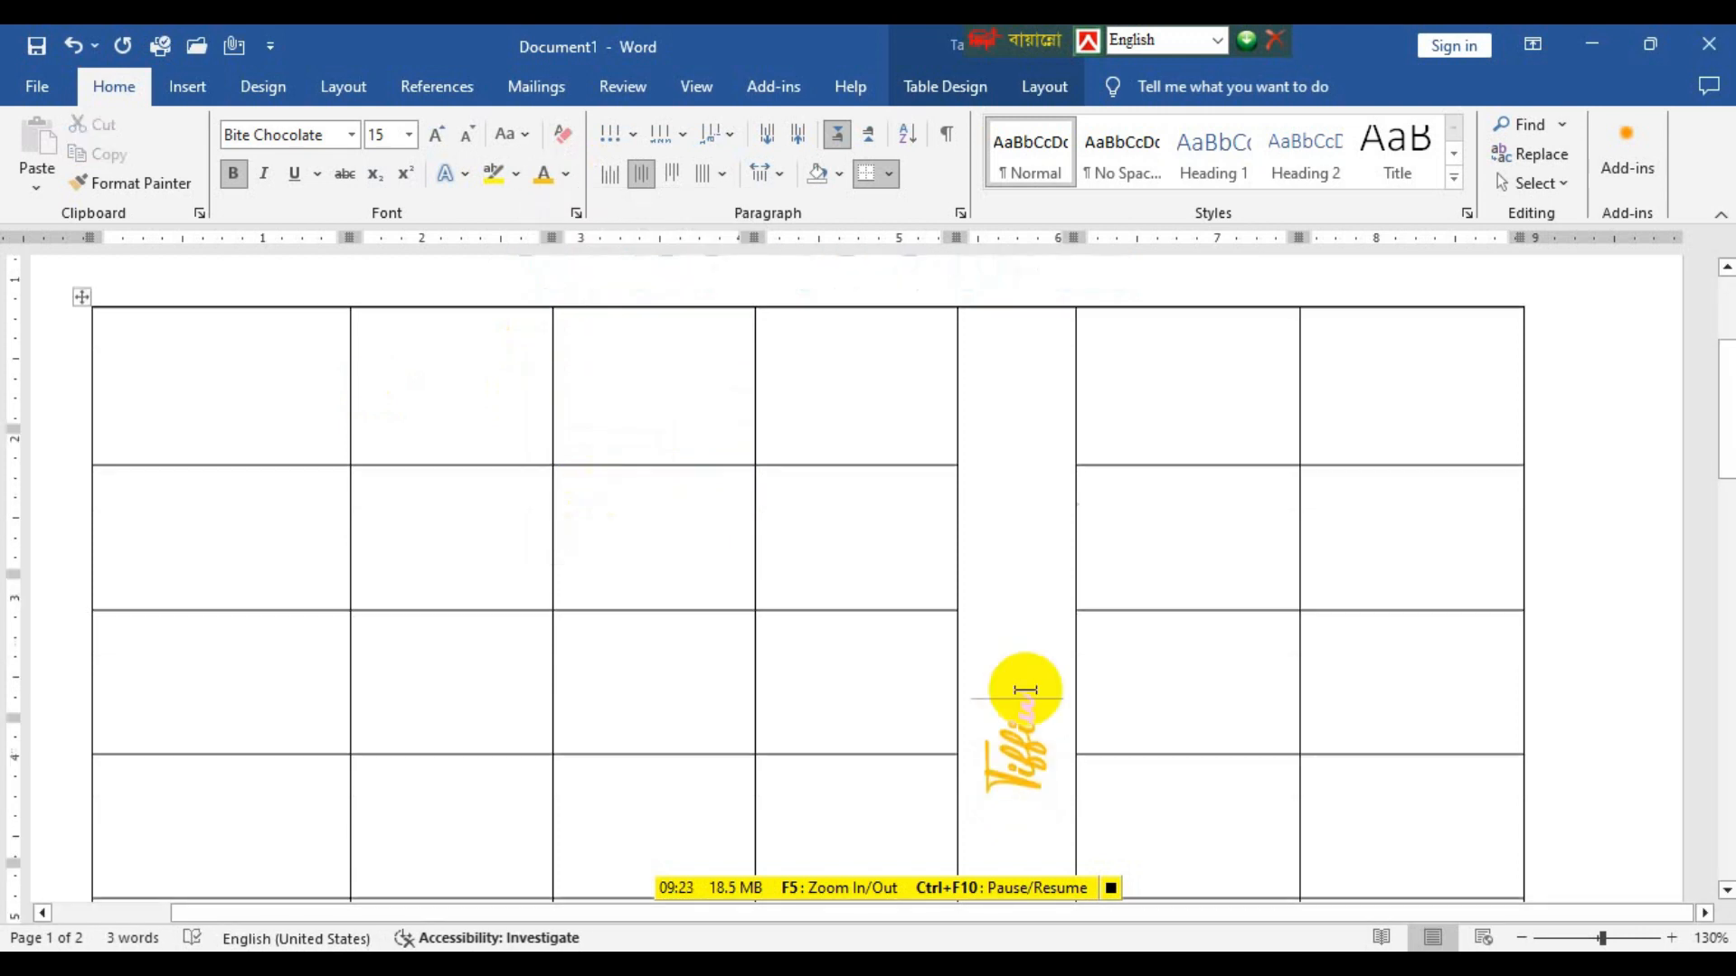
pyautogui.scroll(5, 1025, 690)
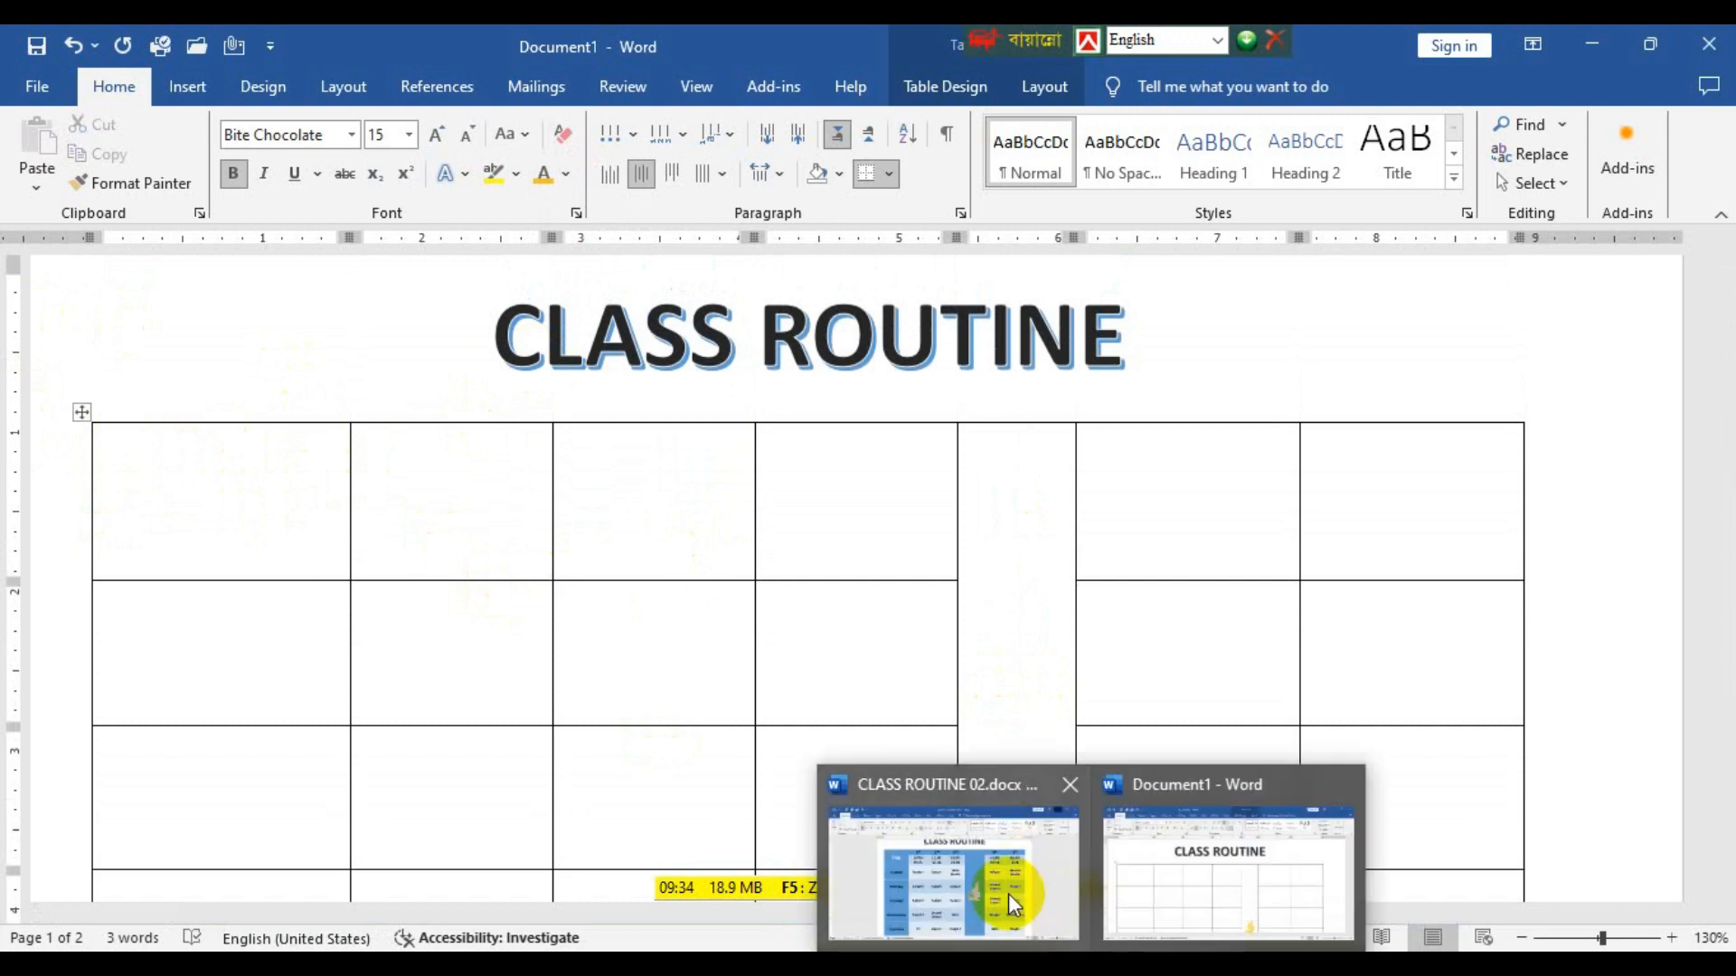
pyautogui.click(1007, 894)
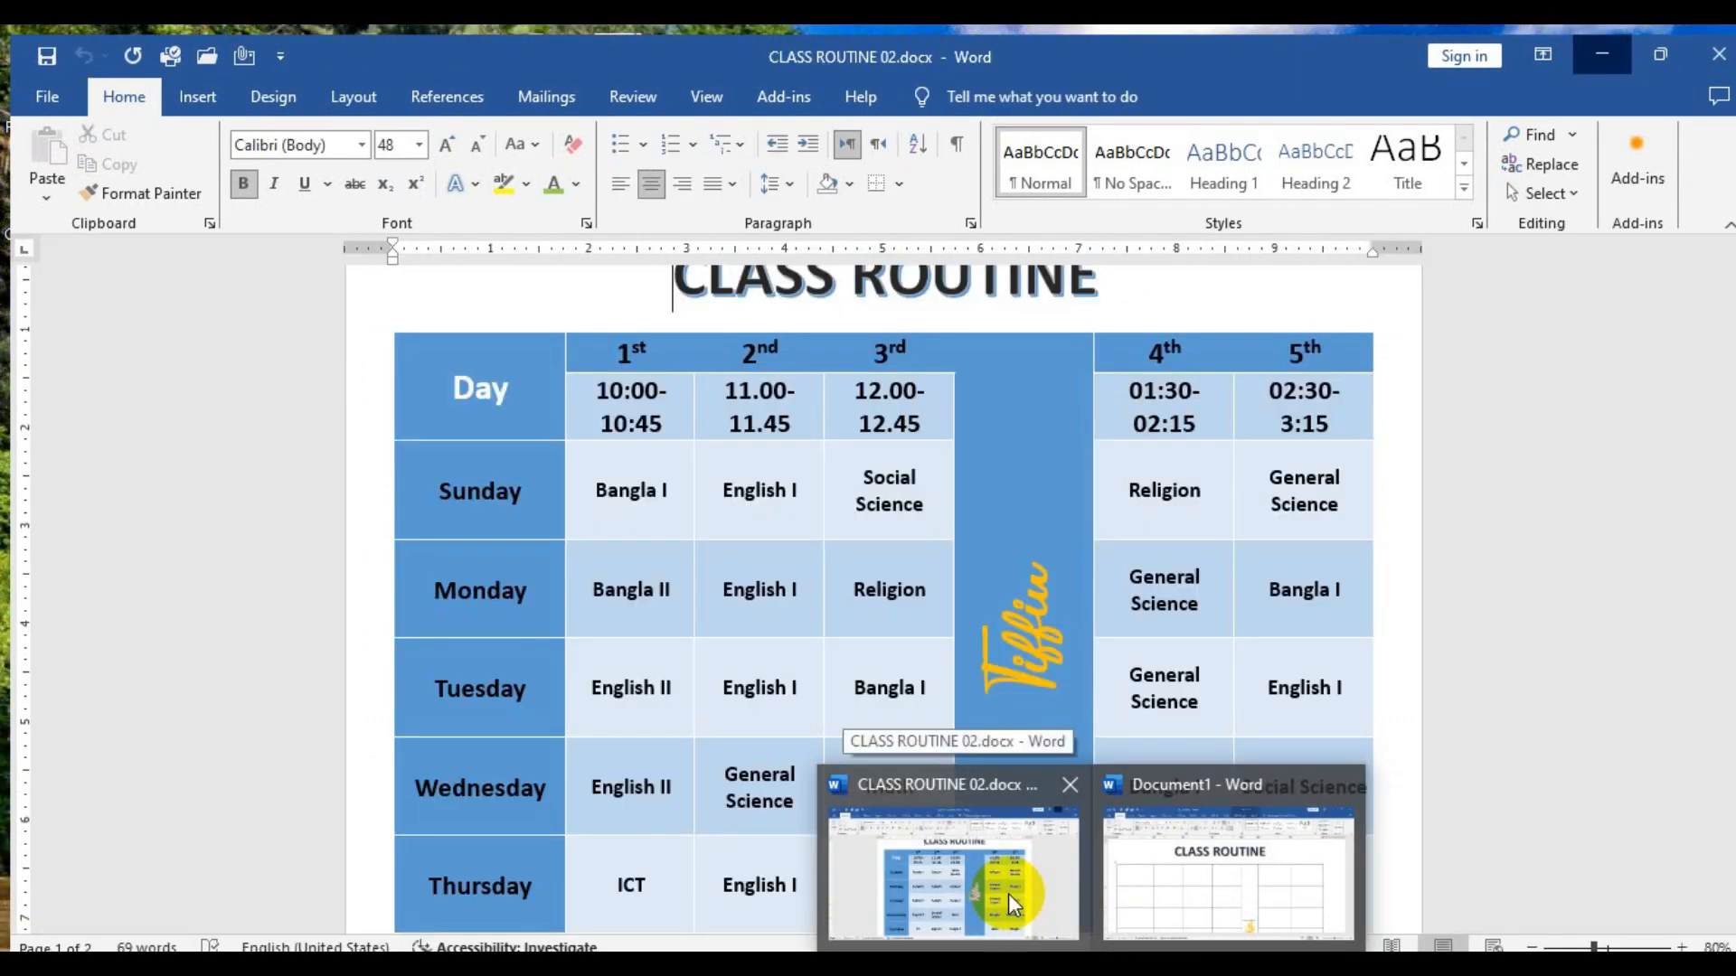
pyautogui.click(1007, 893)
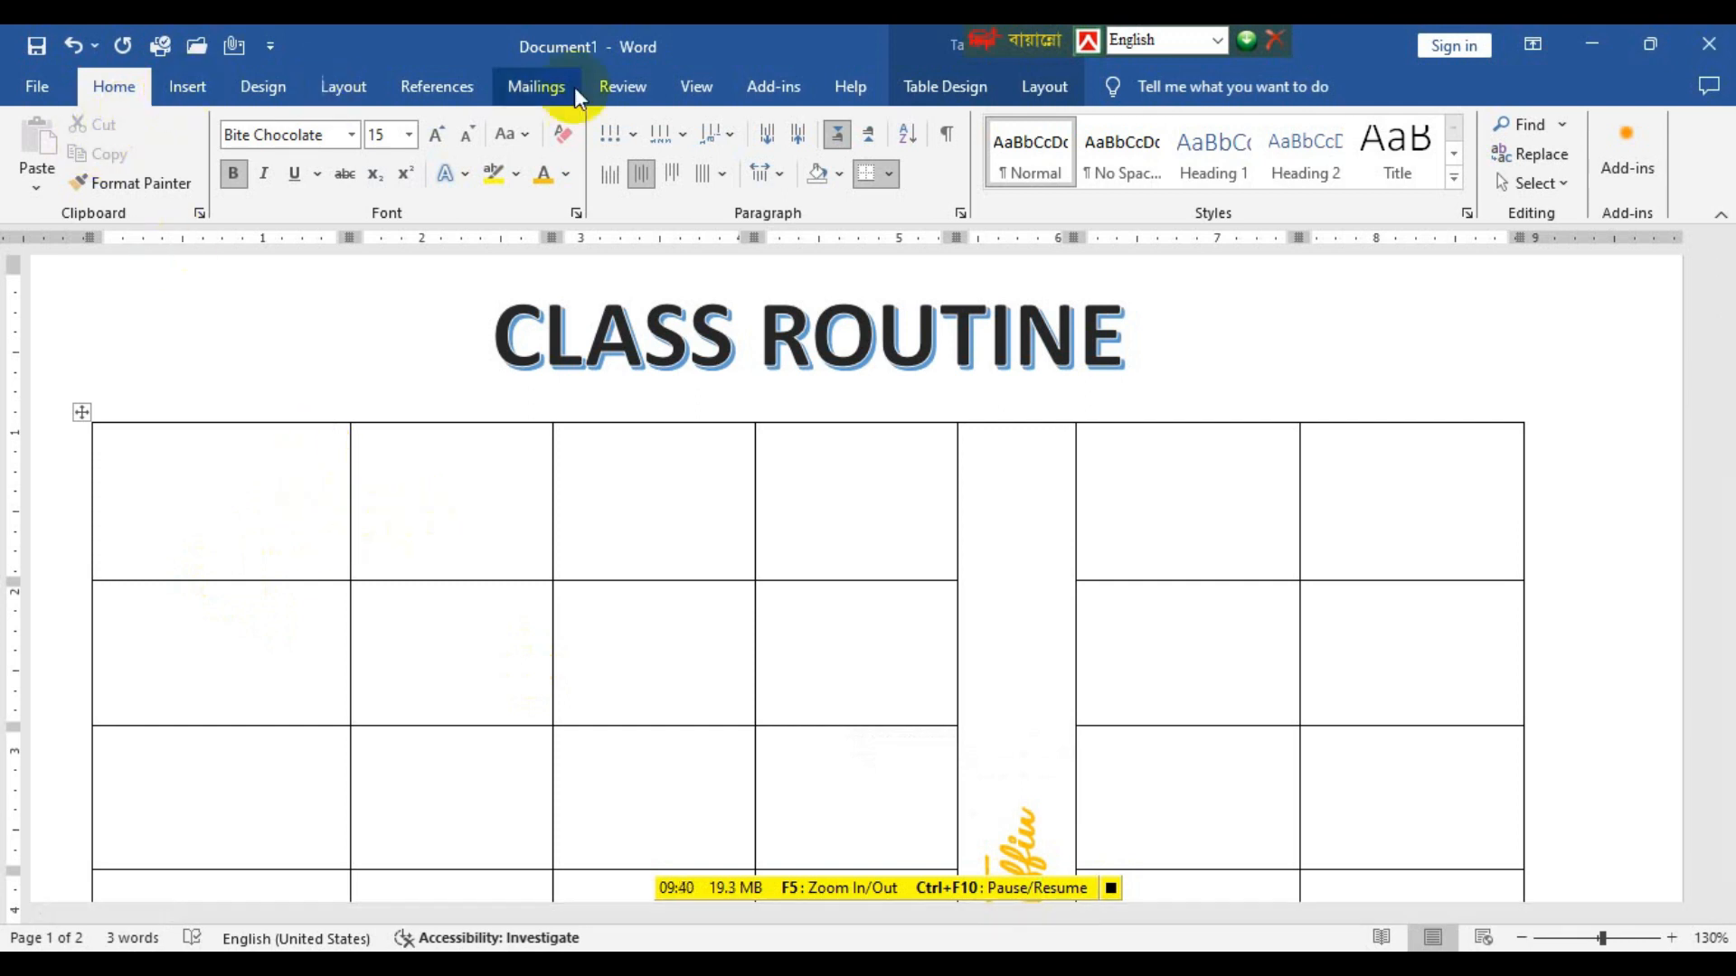
# Draw a horizontal border through the first table row from the second column to the last, about 0.54 inch below the table's top edge.
pyautogui.click(915, 67)
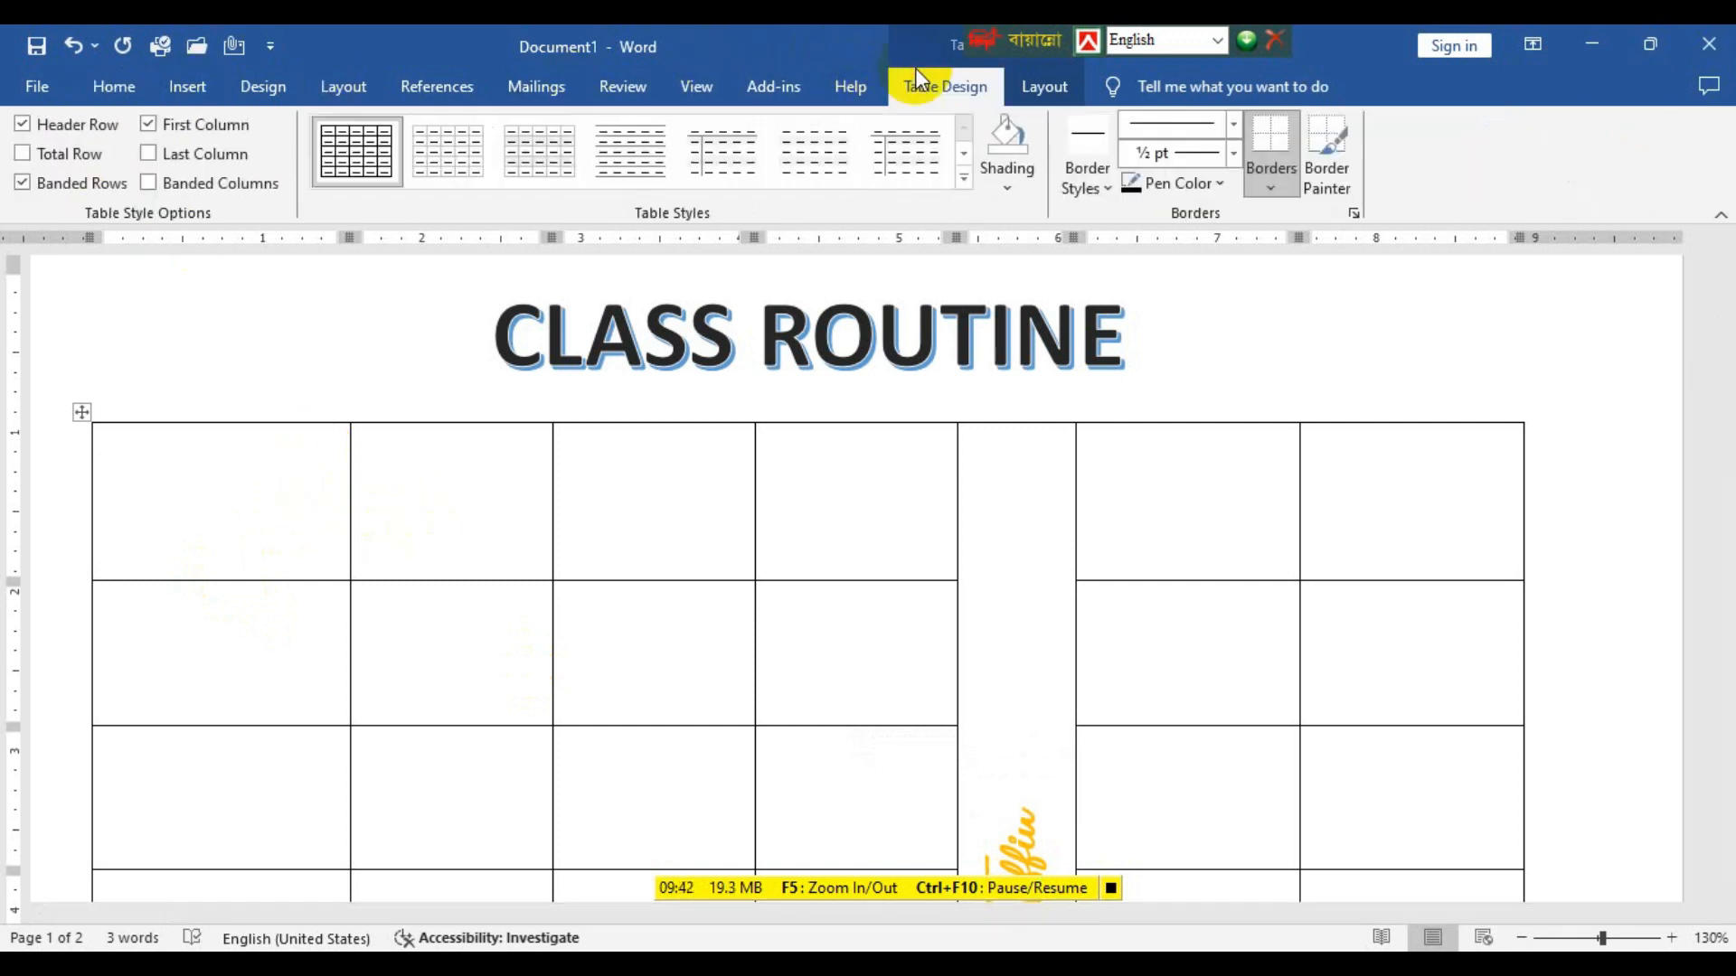
pyautogui.click(1039, 72)
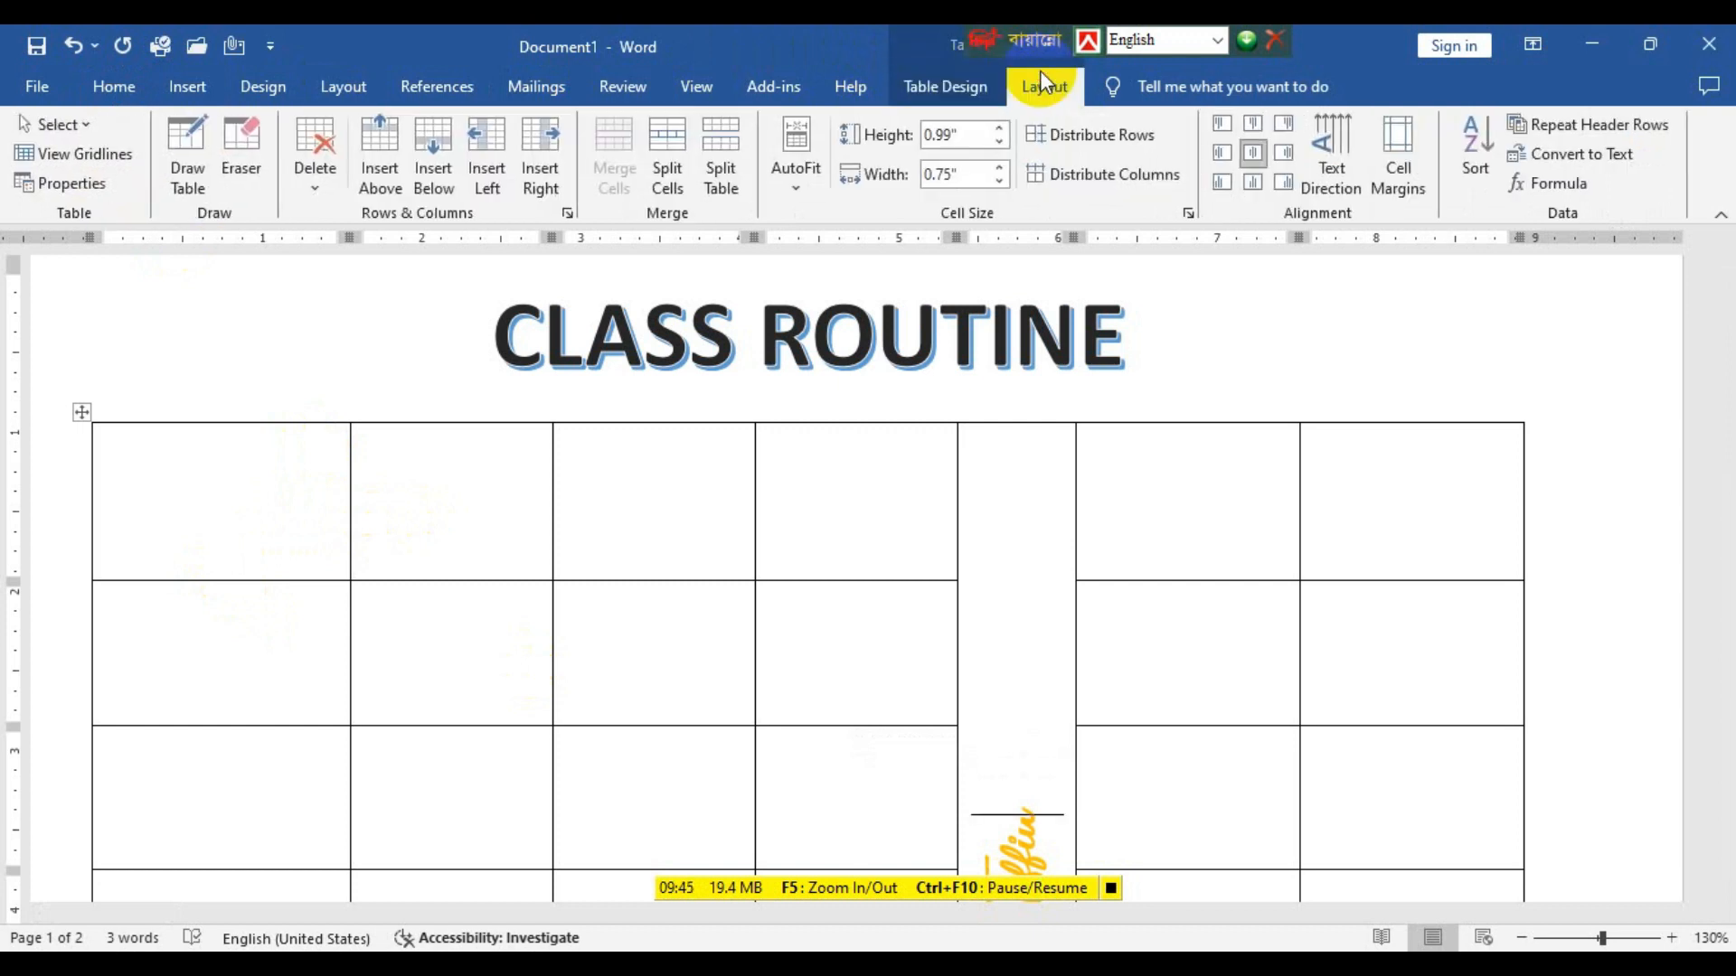
pyautogui.click(183, 180)
pyautogui.moveTo(352, 508)
pyautogui.mouseDown()
pyautogui.moveTo(1040, 496)
pyautogui.moveTo(1531, 517)
pyautogui.mouseUp()
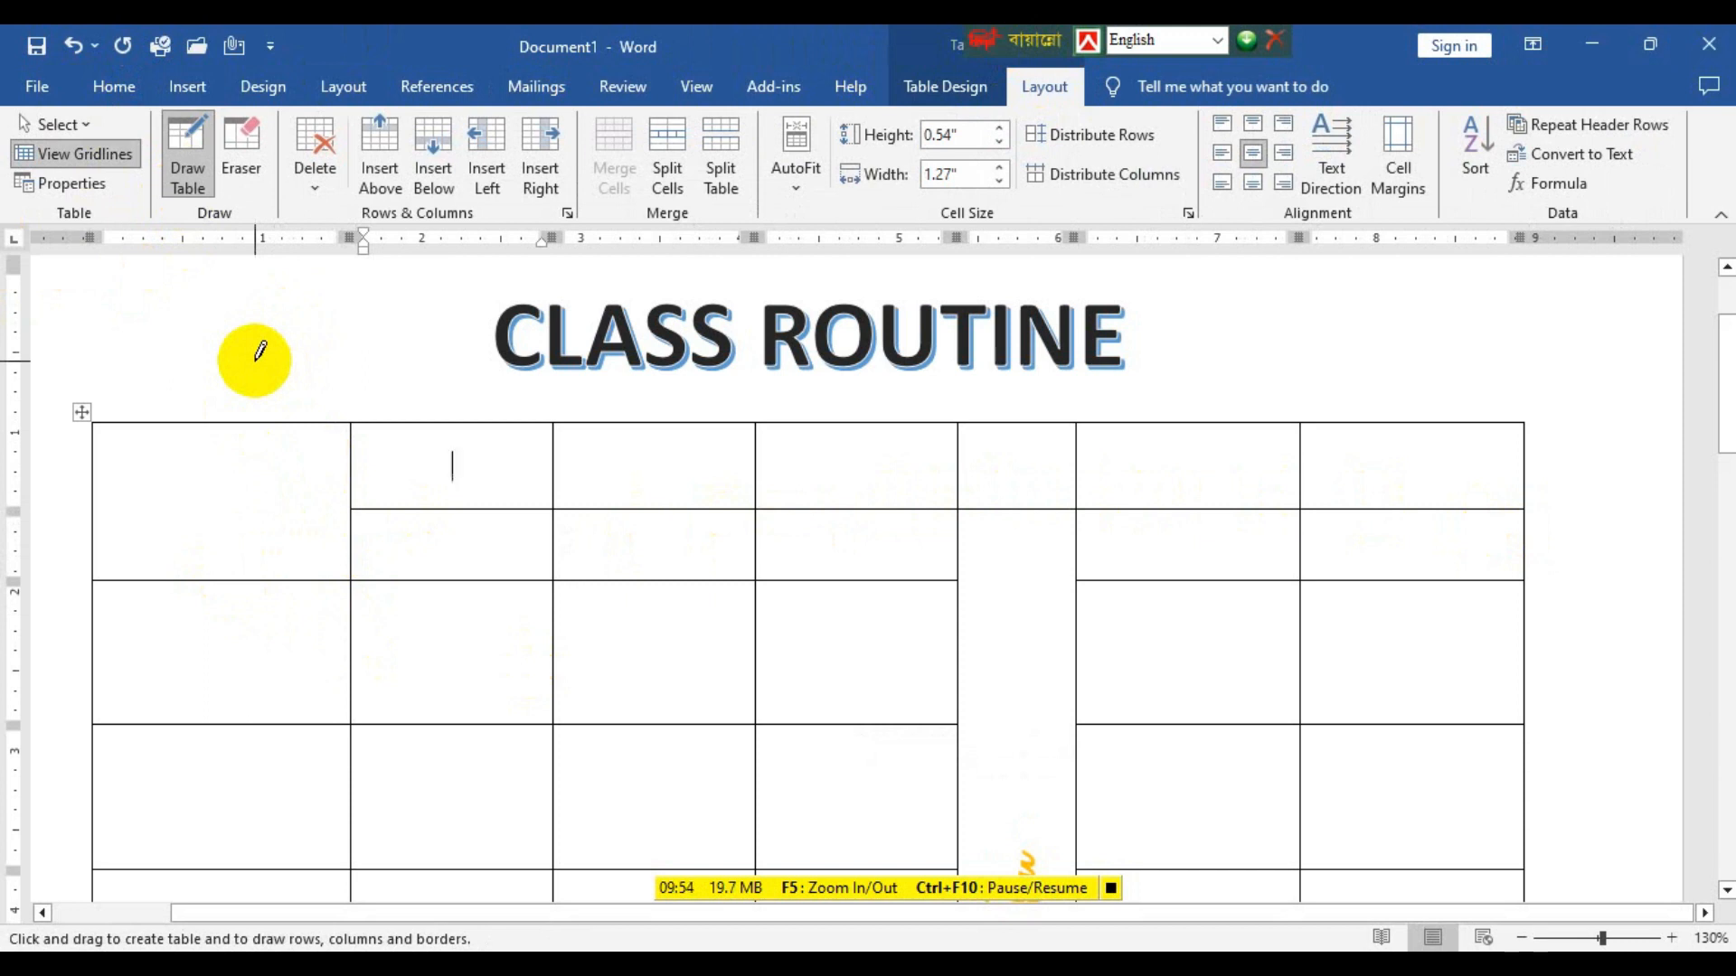
pyautogui.press('Escape')
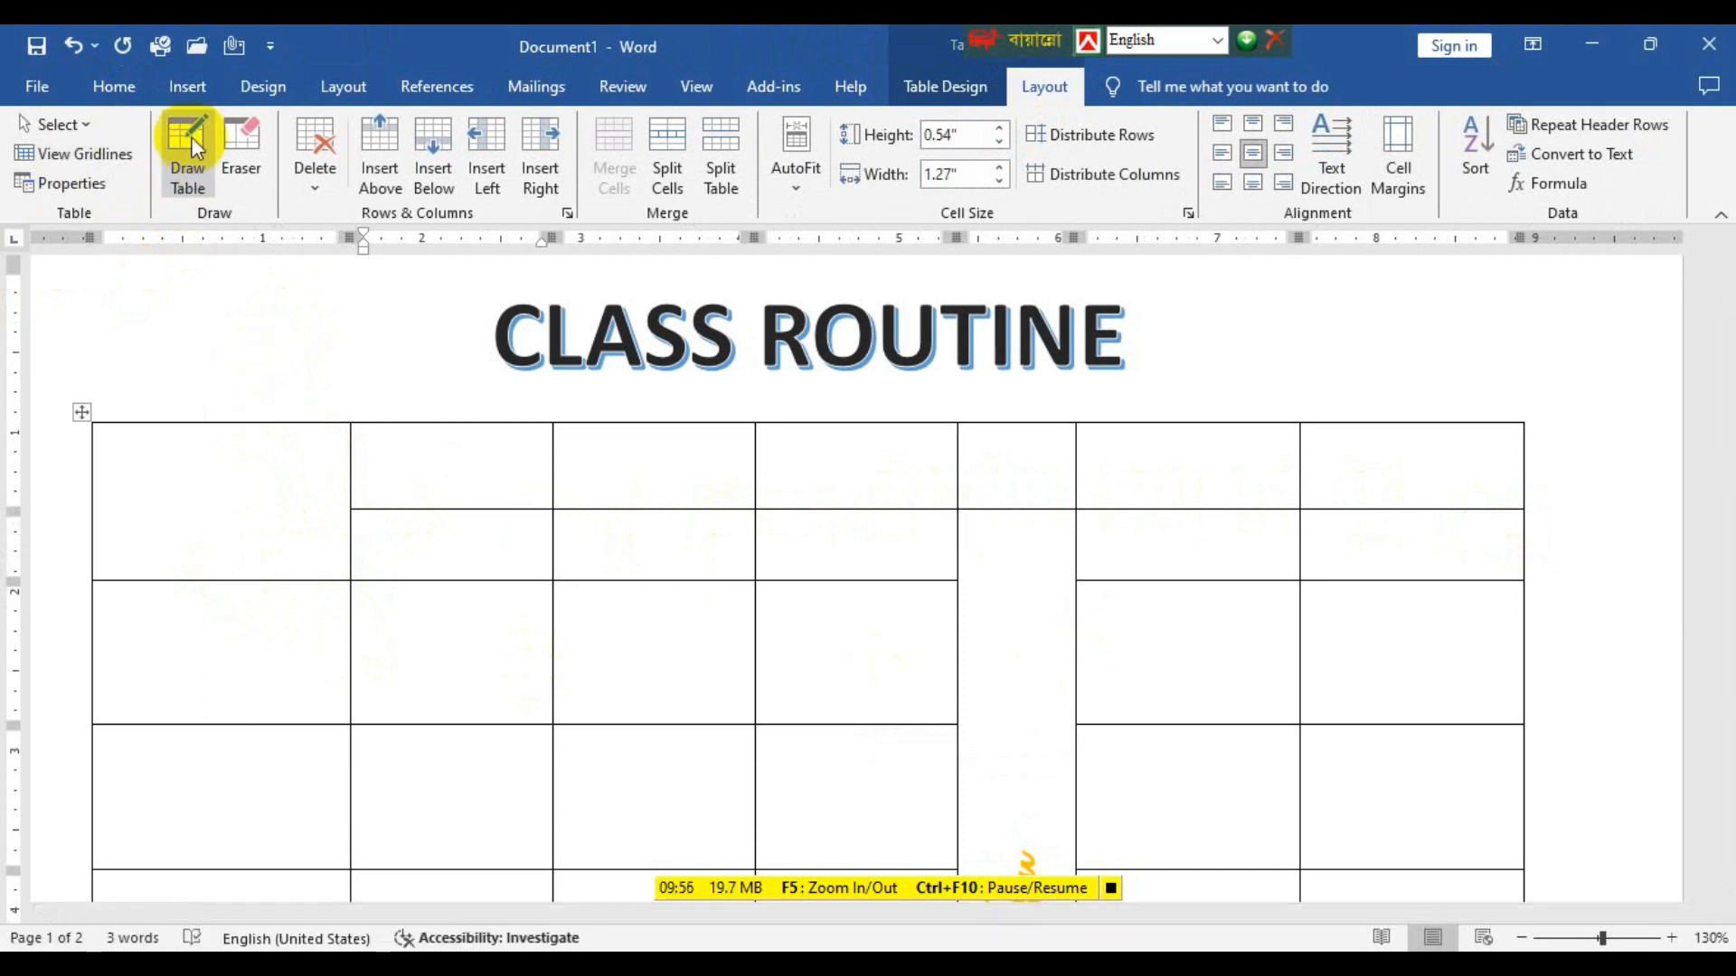
# Erase the drawn border inside the Tiffin column and reduce the height of the upper header row to about 0.43 inch.
pyautogui.click(238, 157)
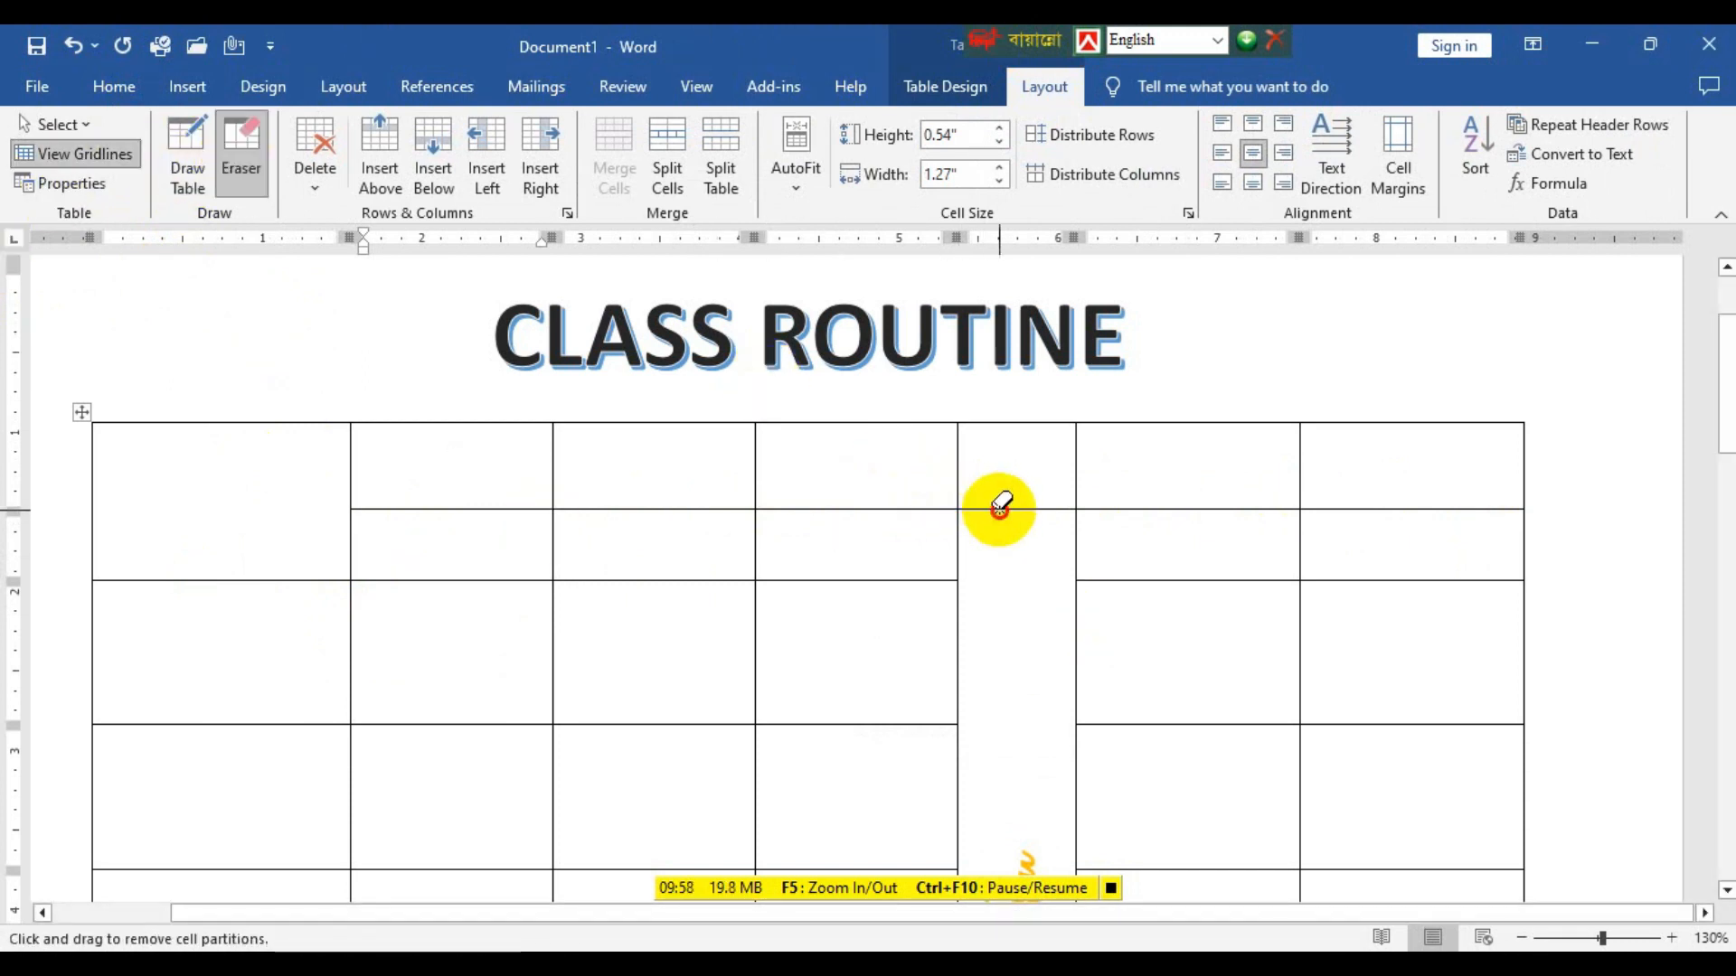
pyautogui.click(999, 506)
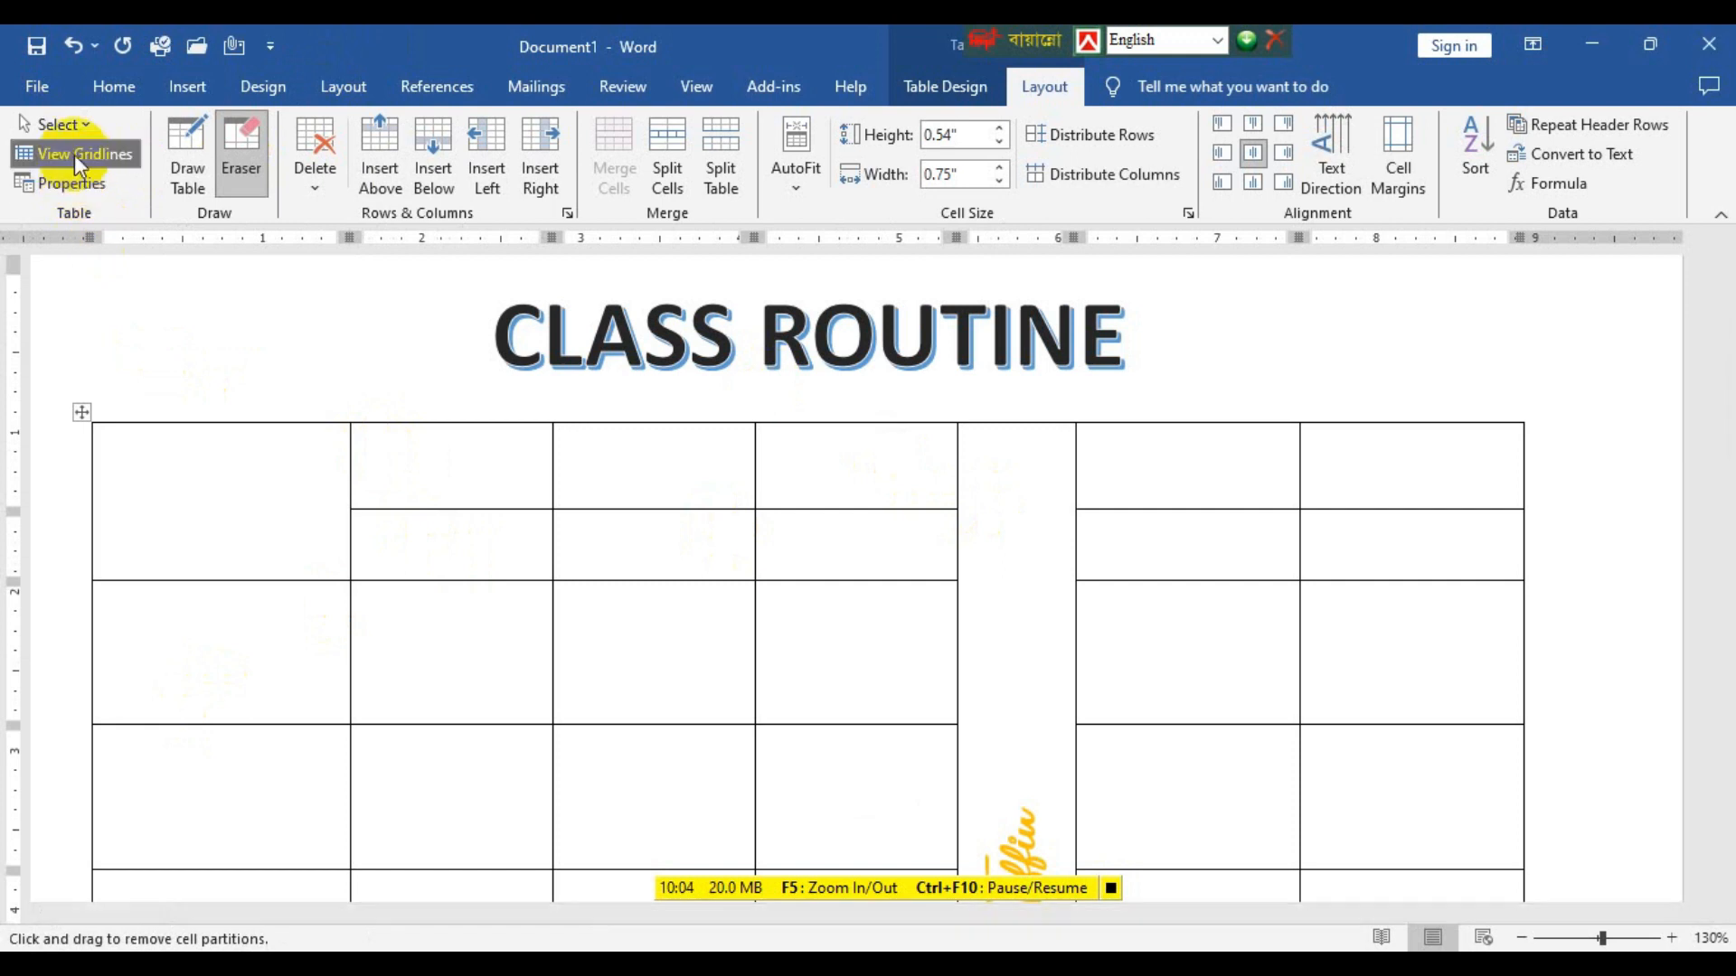
pyautogui.press('Escape')
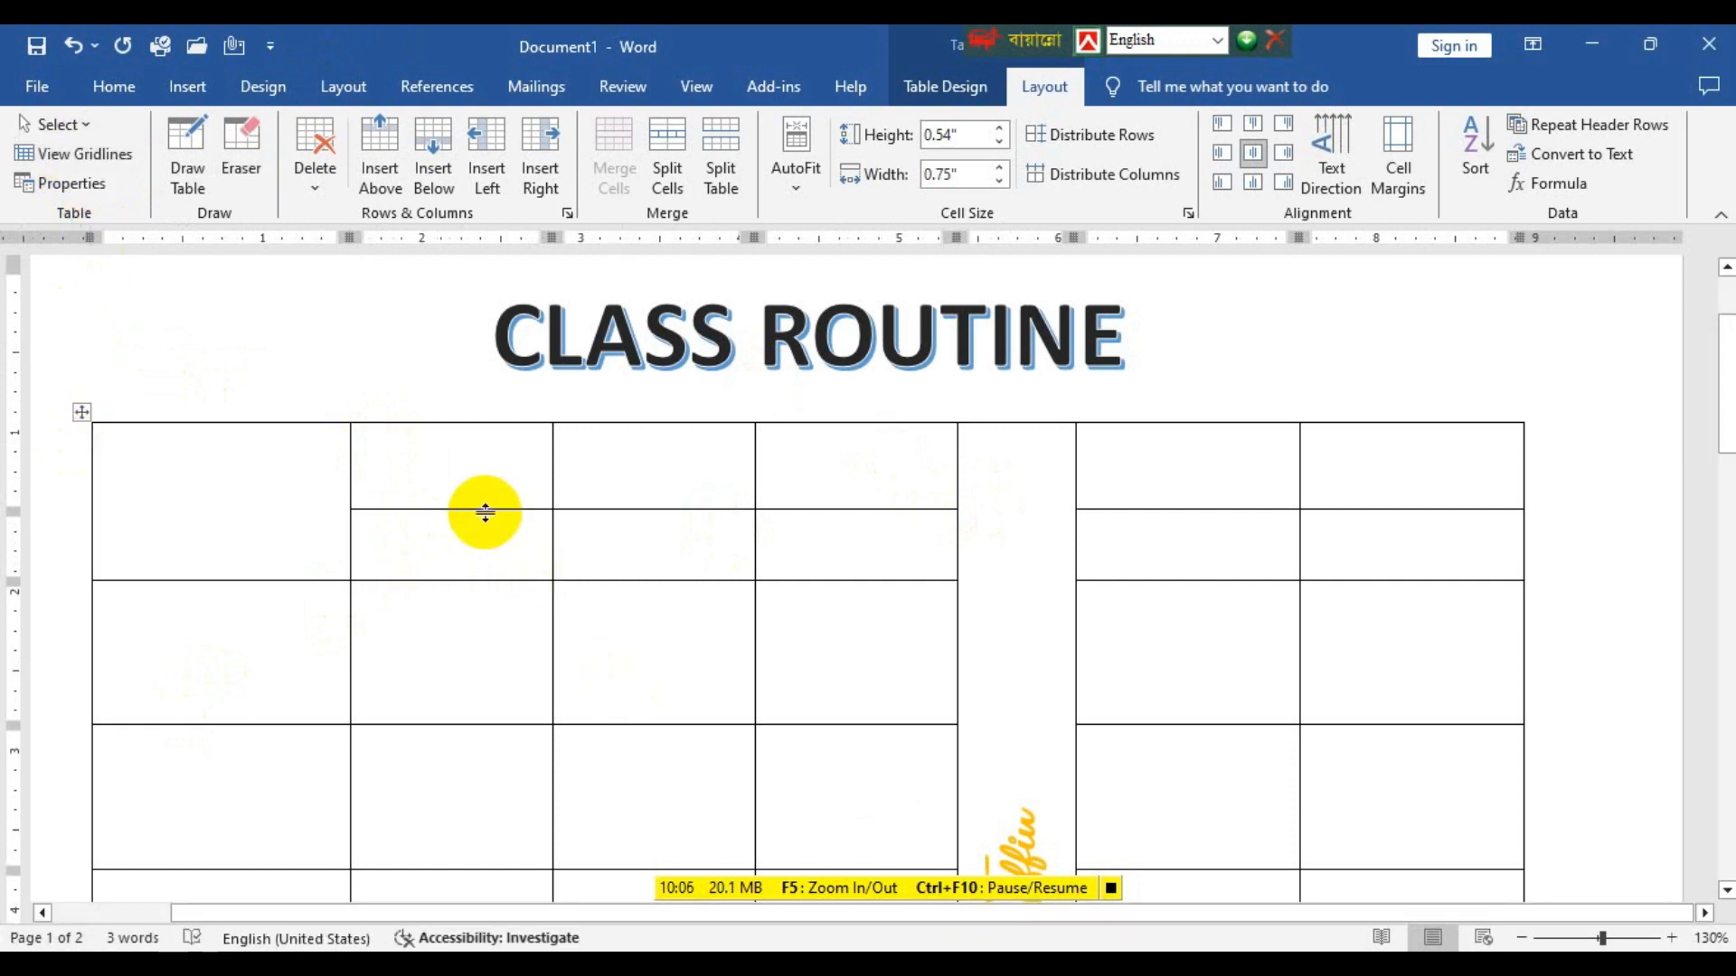
pyautogui.moveTo(481, 510); pyautogui.dragTo(478, 494)
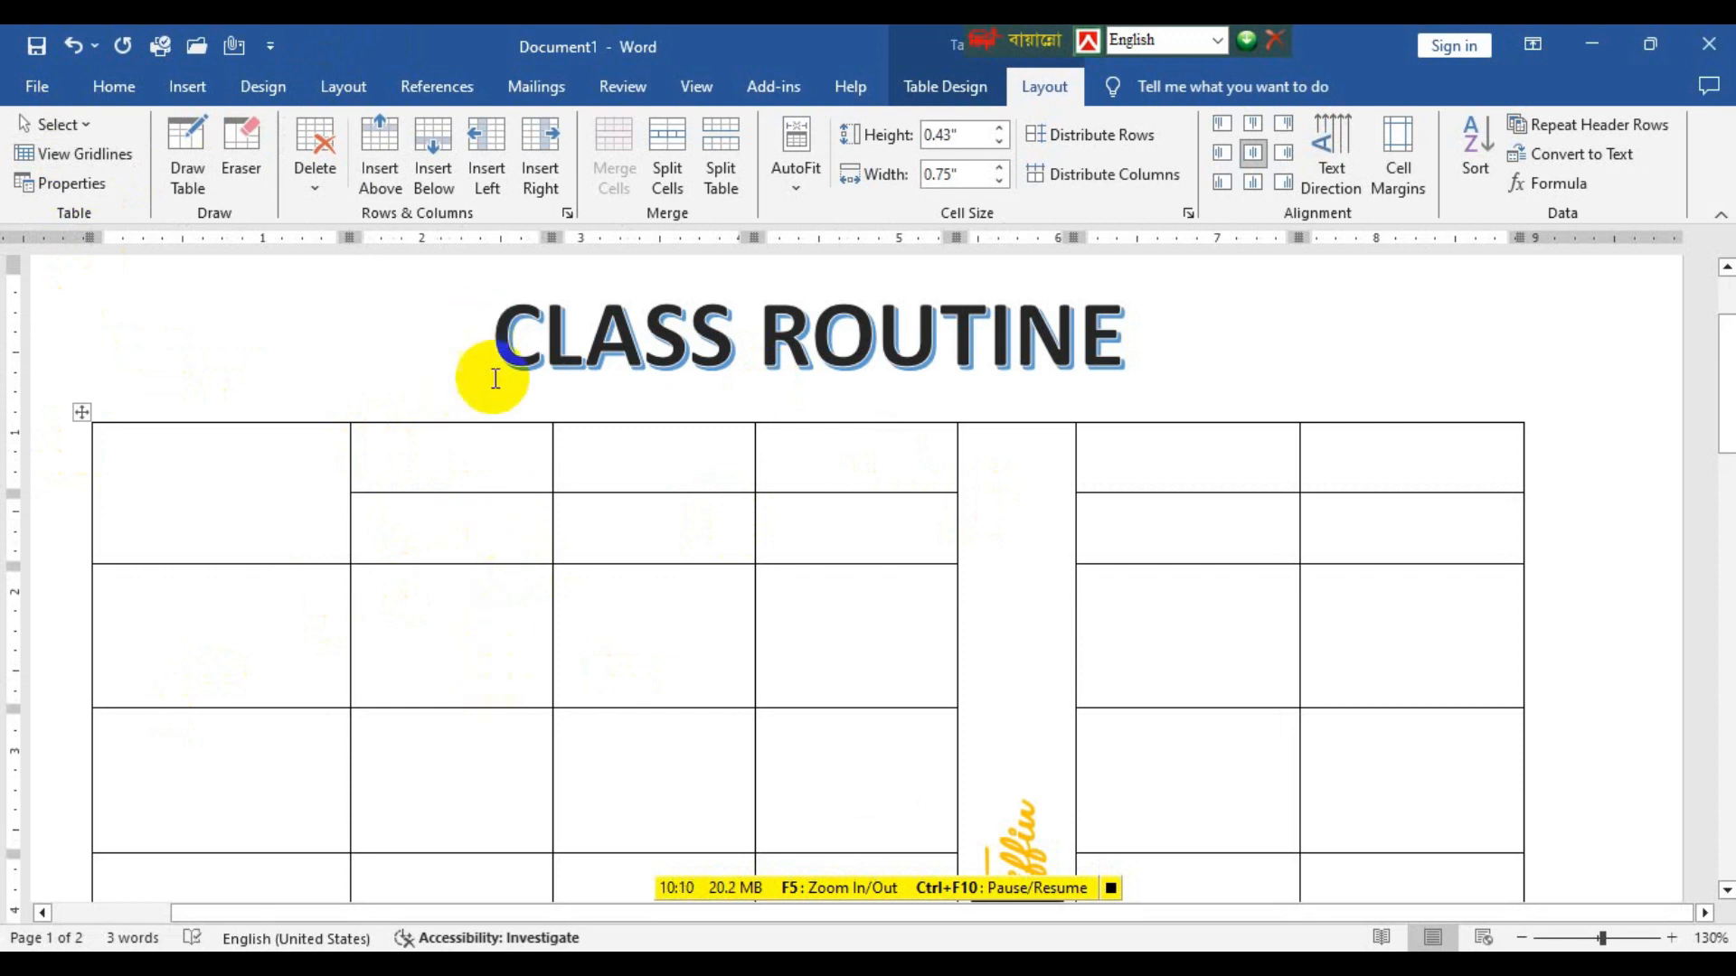
# Enter the headings 1st Period, 2nd Period and 3rd Period in the upper header cells of the second to fourth columns.
pyautogui.click(486, 454)
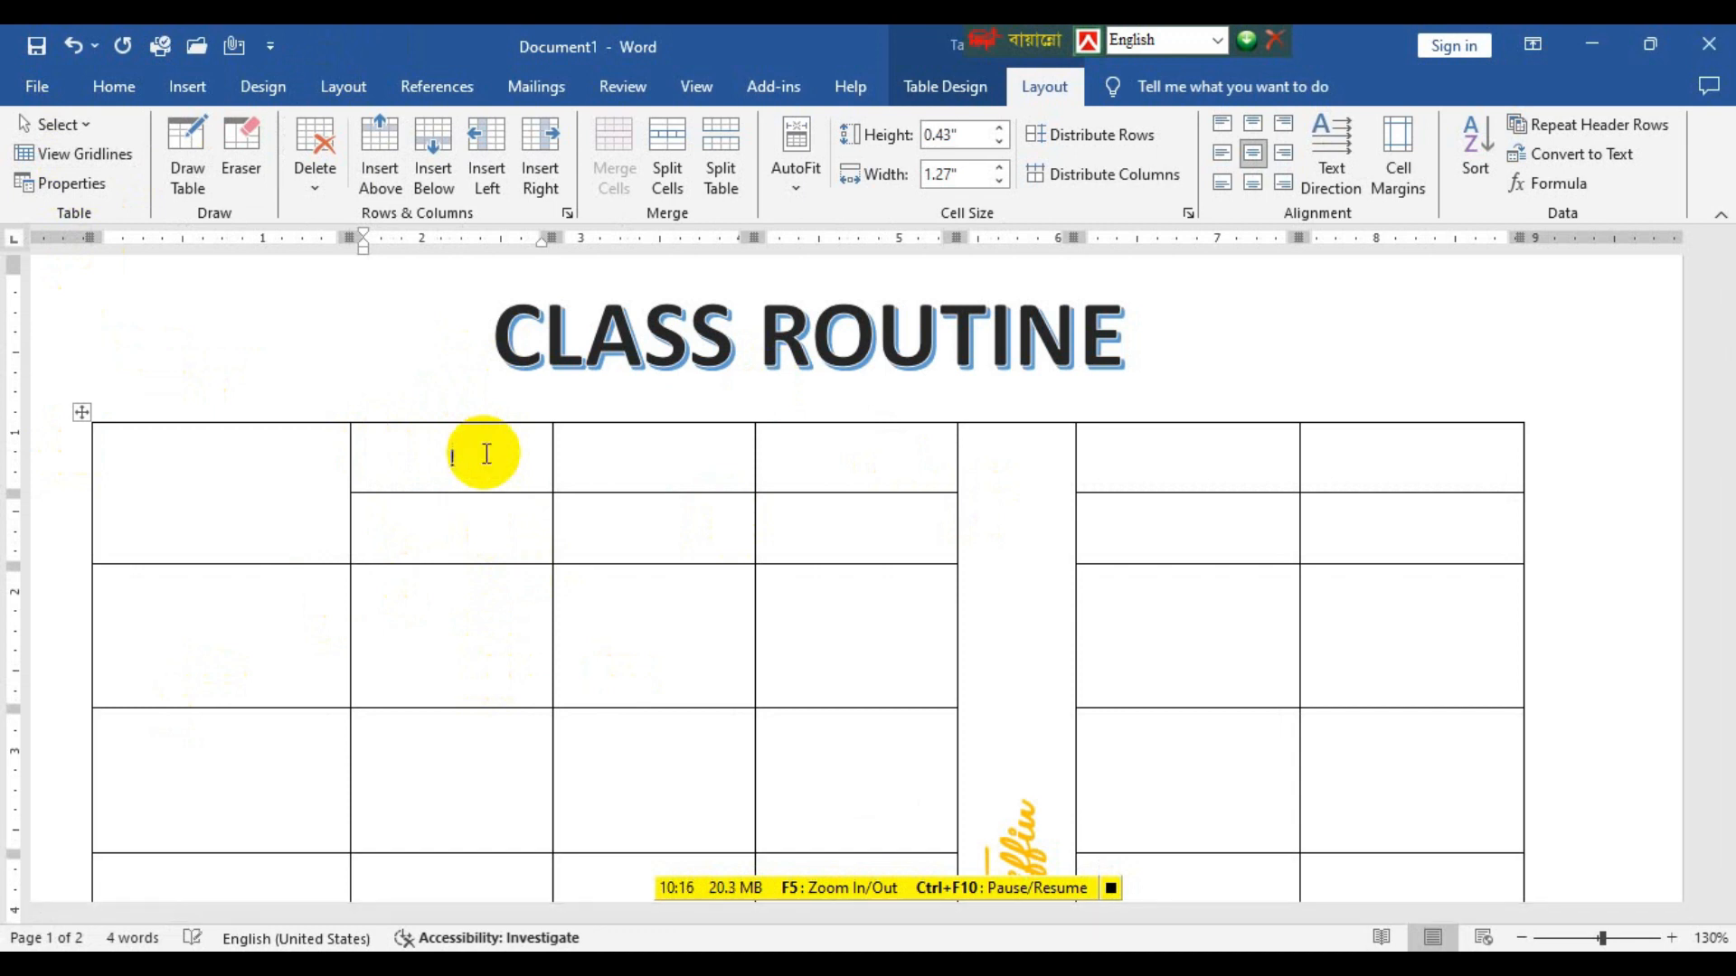
pyautogui.write('1st Period')
pyautogui.click(647, 474)
pyautogui.write('2nd Period')
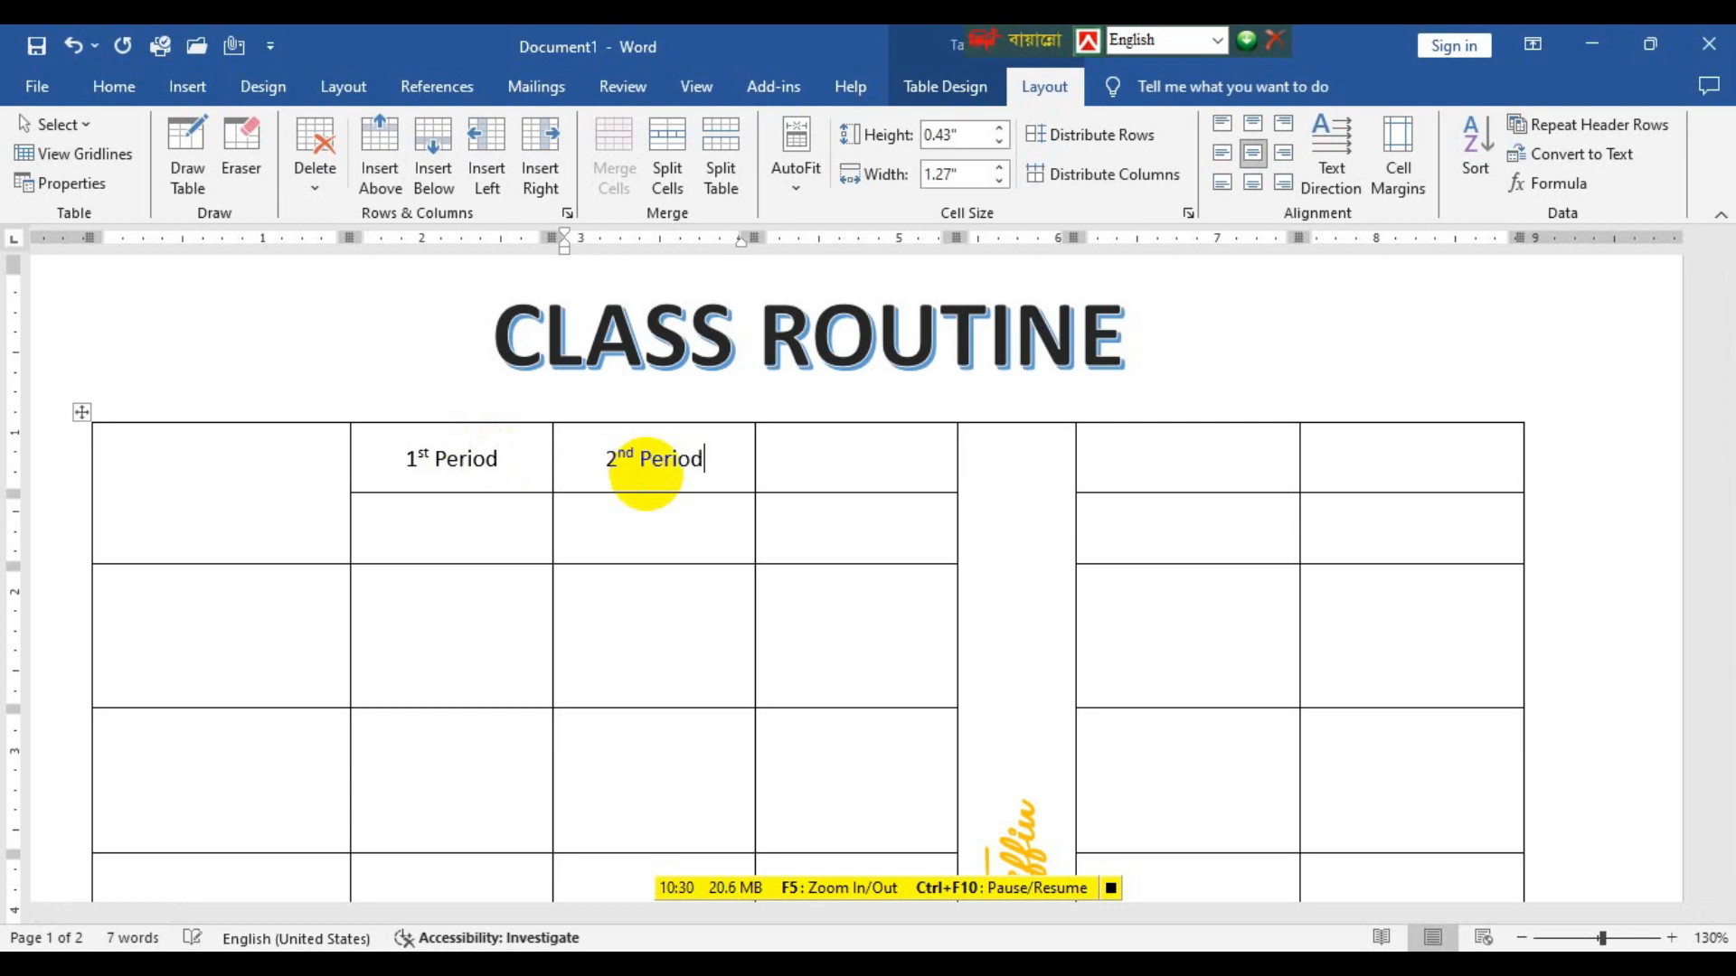
pyautogui.click(837, 468)
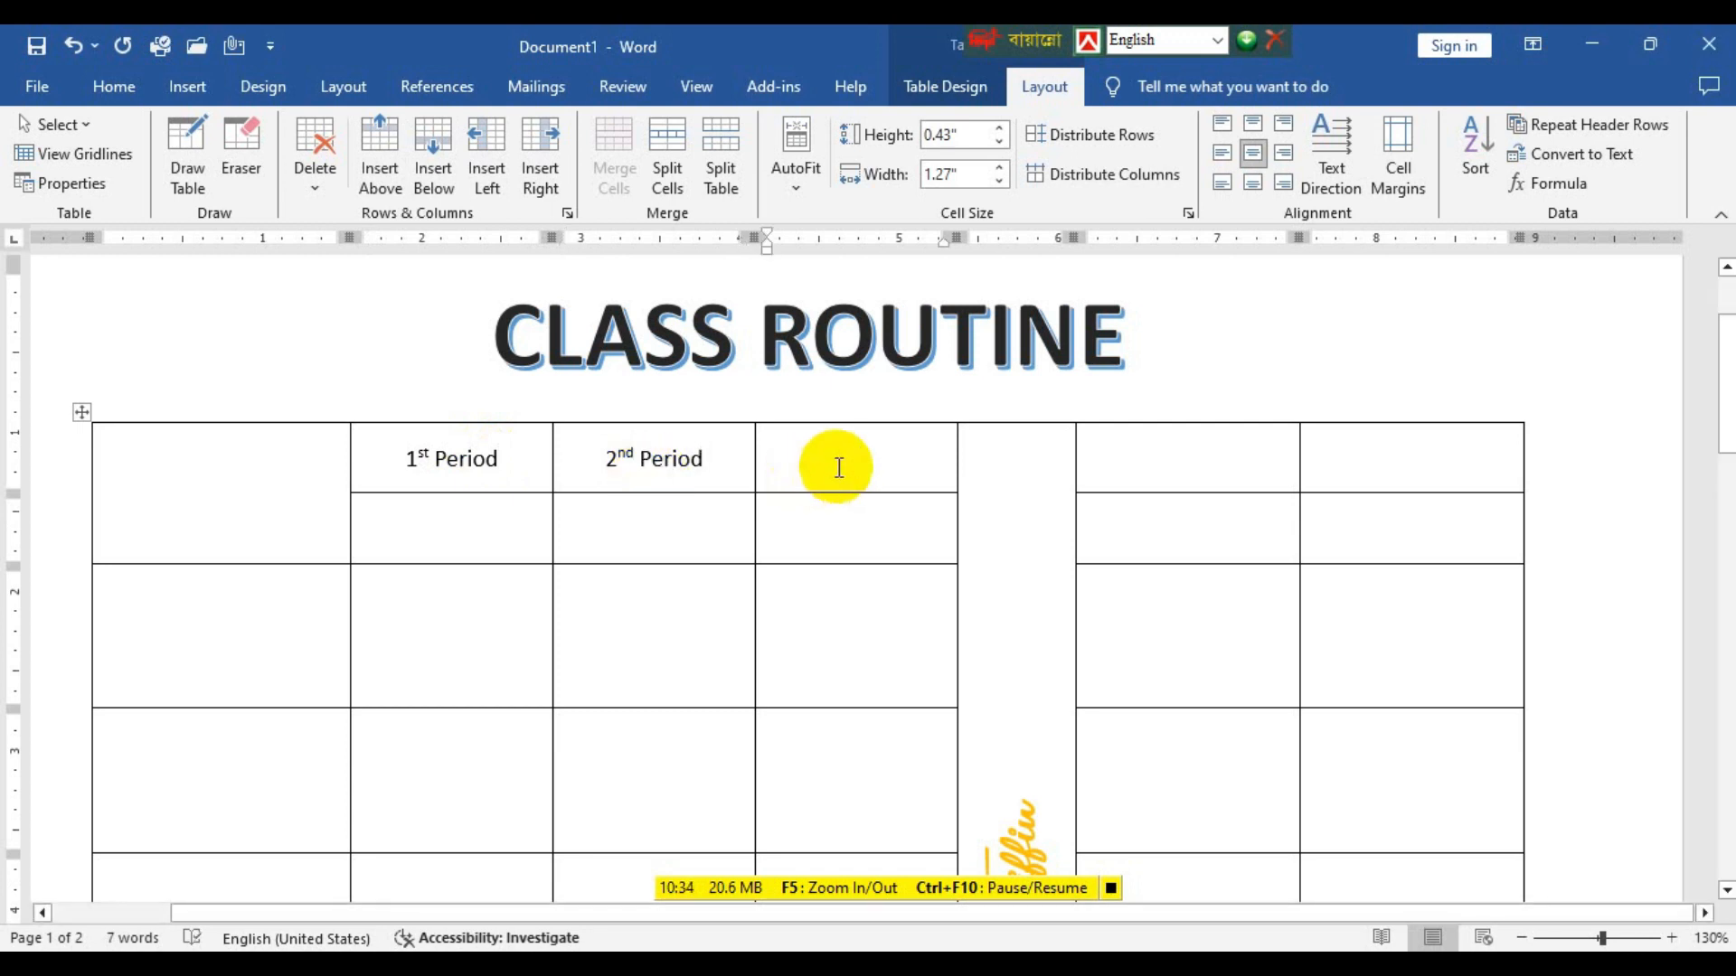
pyautogui.write('3rd ')
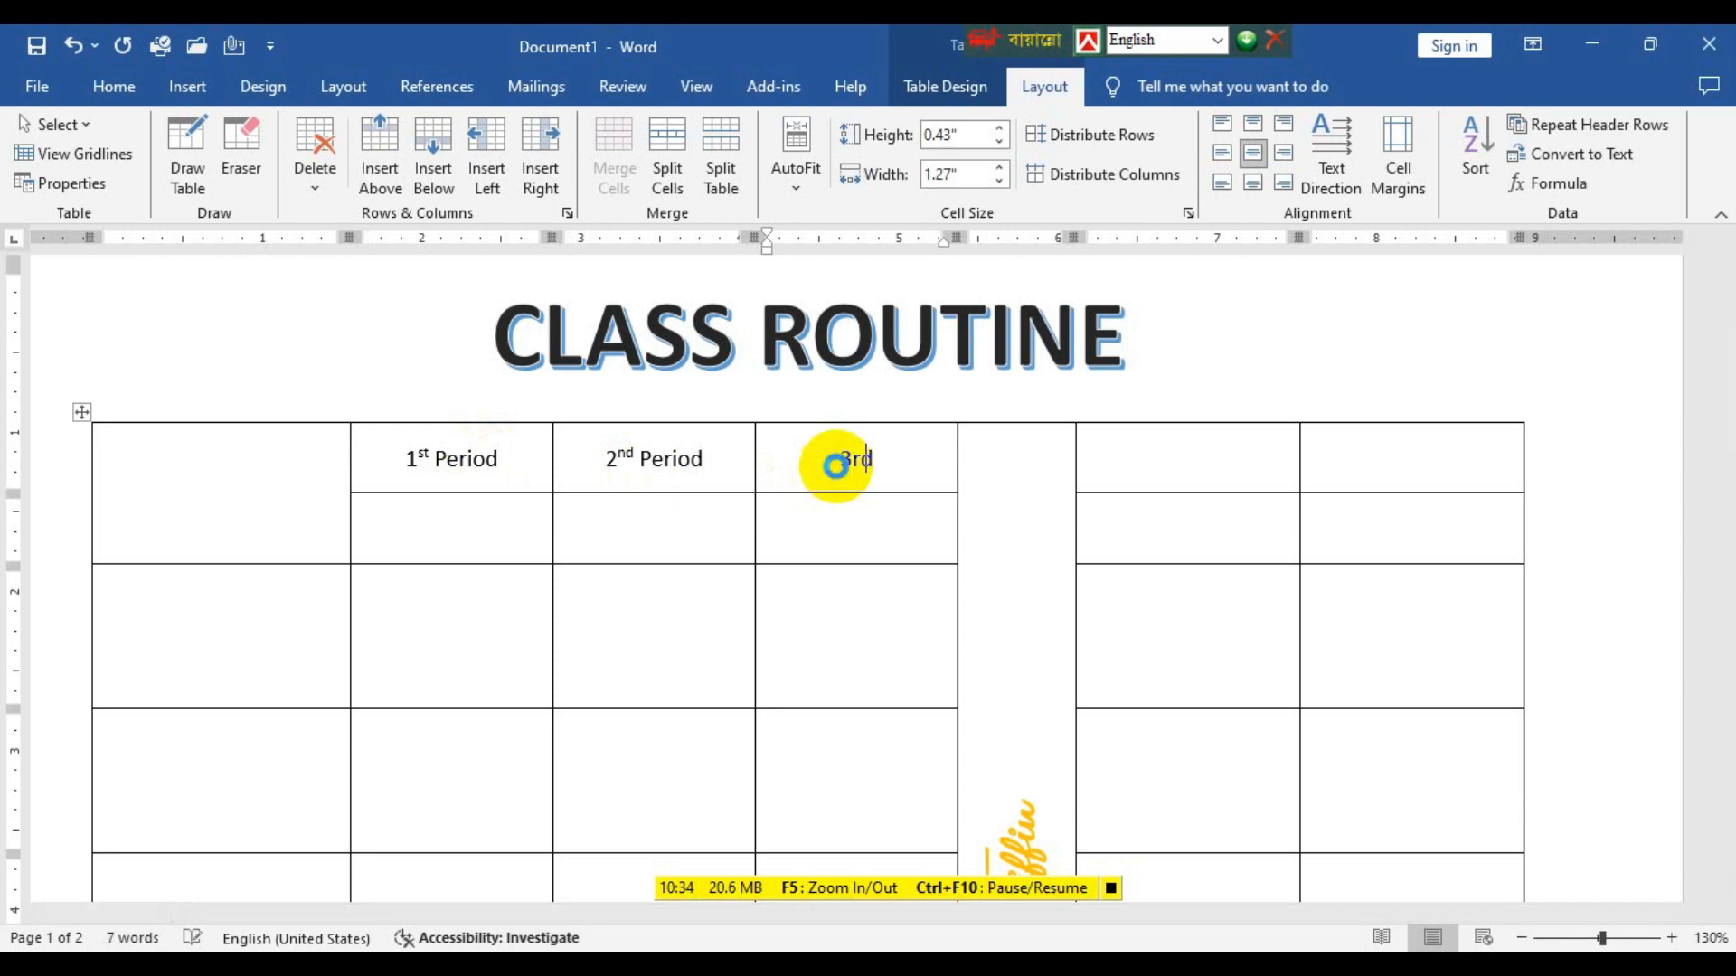
pyautogui.write('Period')
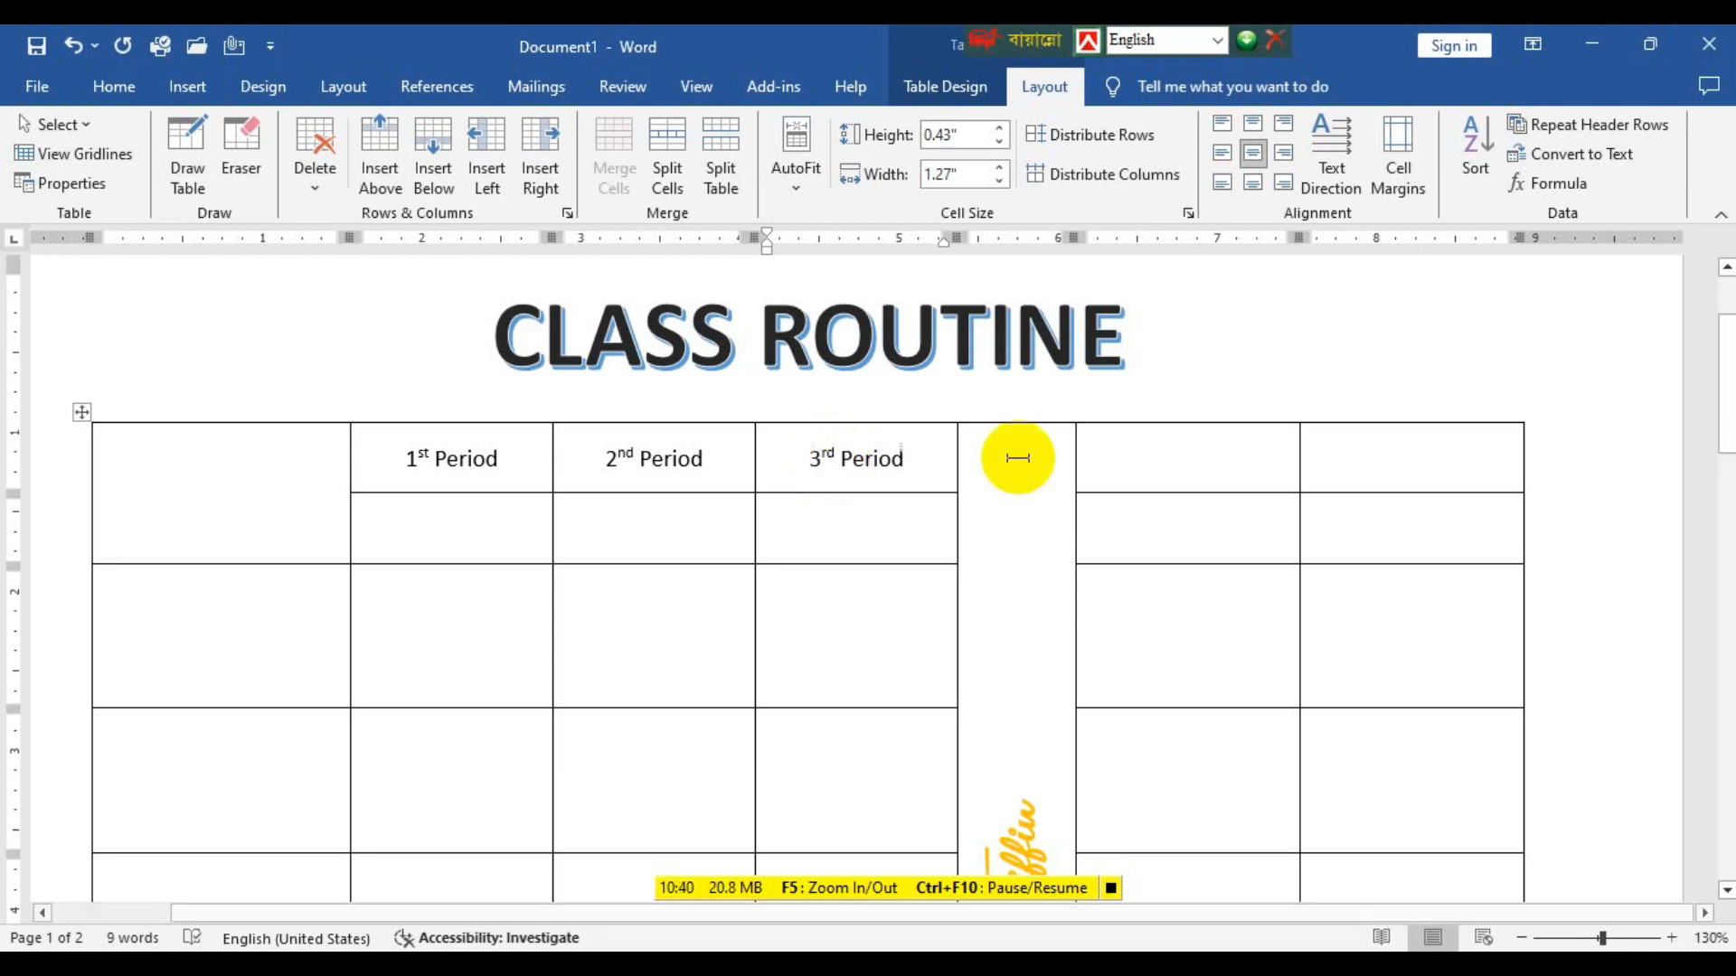
# Enter the headings 4th Period and 5th Period in the upper header cells of the two columns after Tiffin.
pyautogui.click(1161, 443)
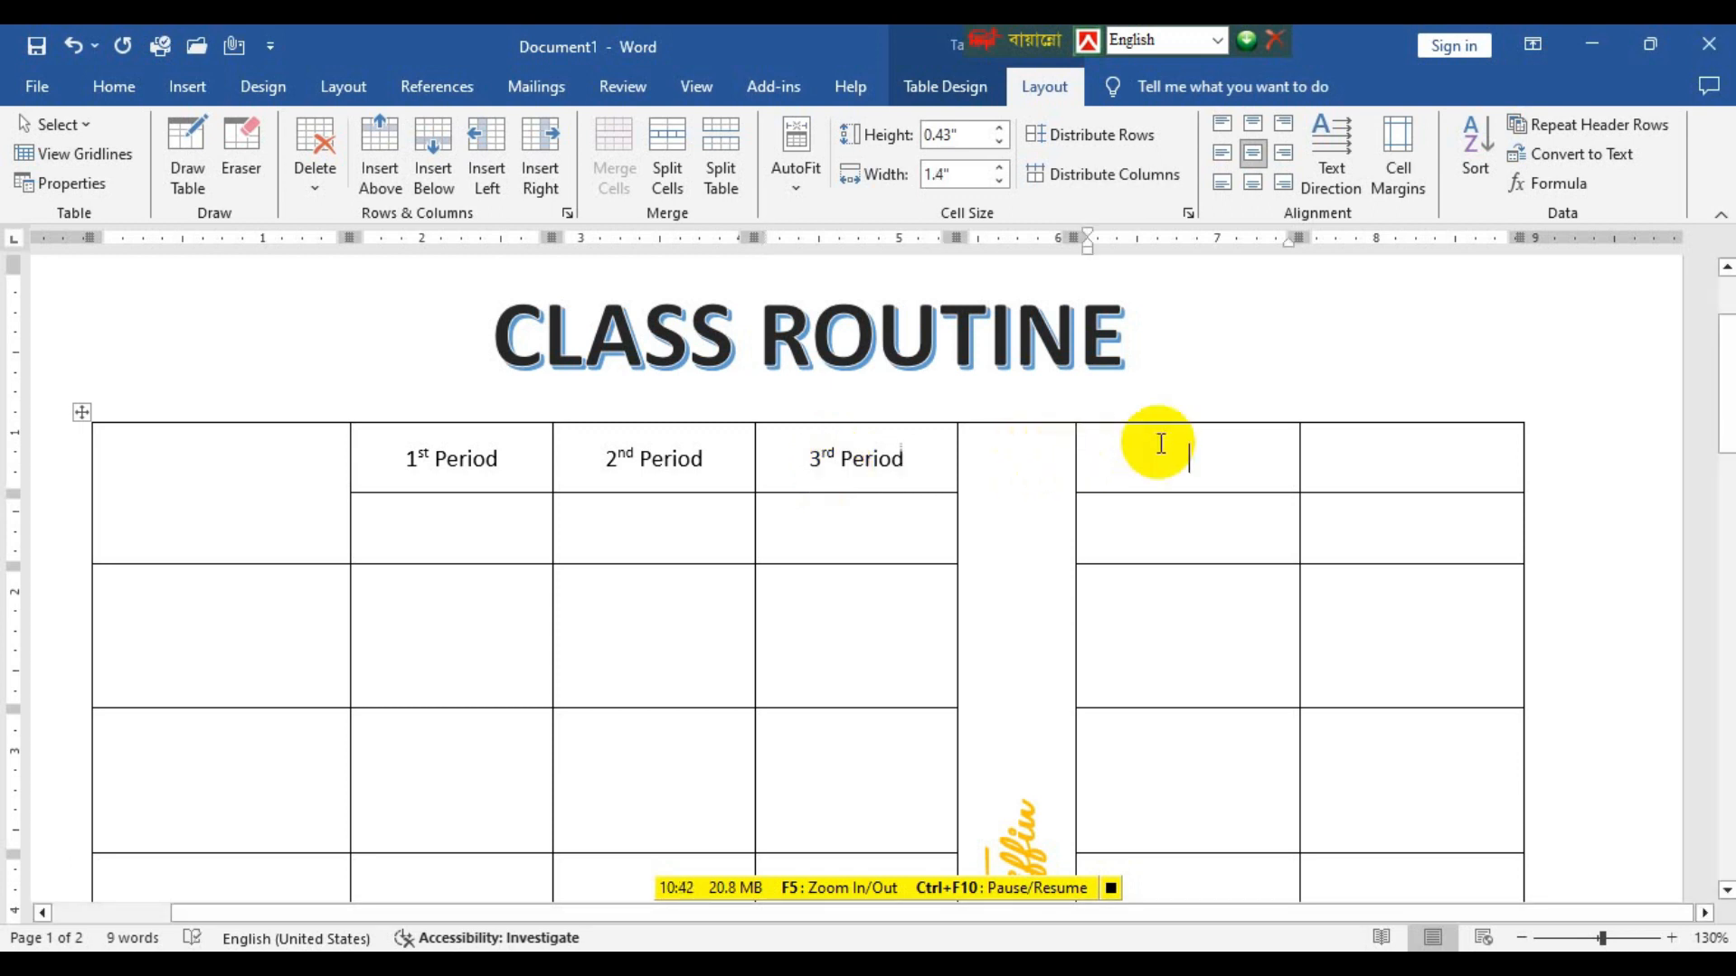
pyautogui.write('4th ')
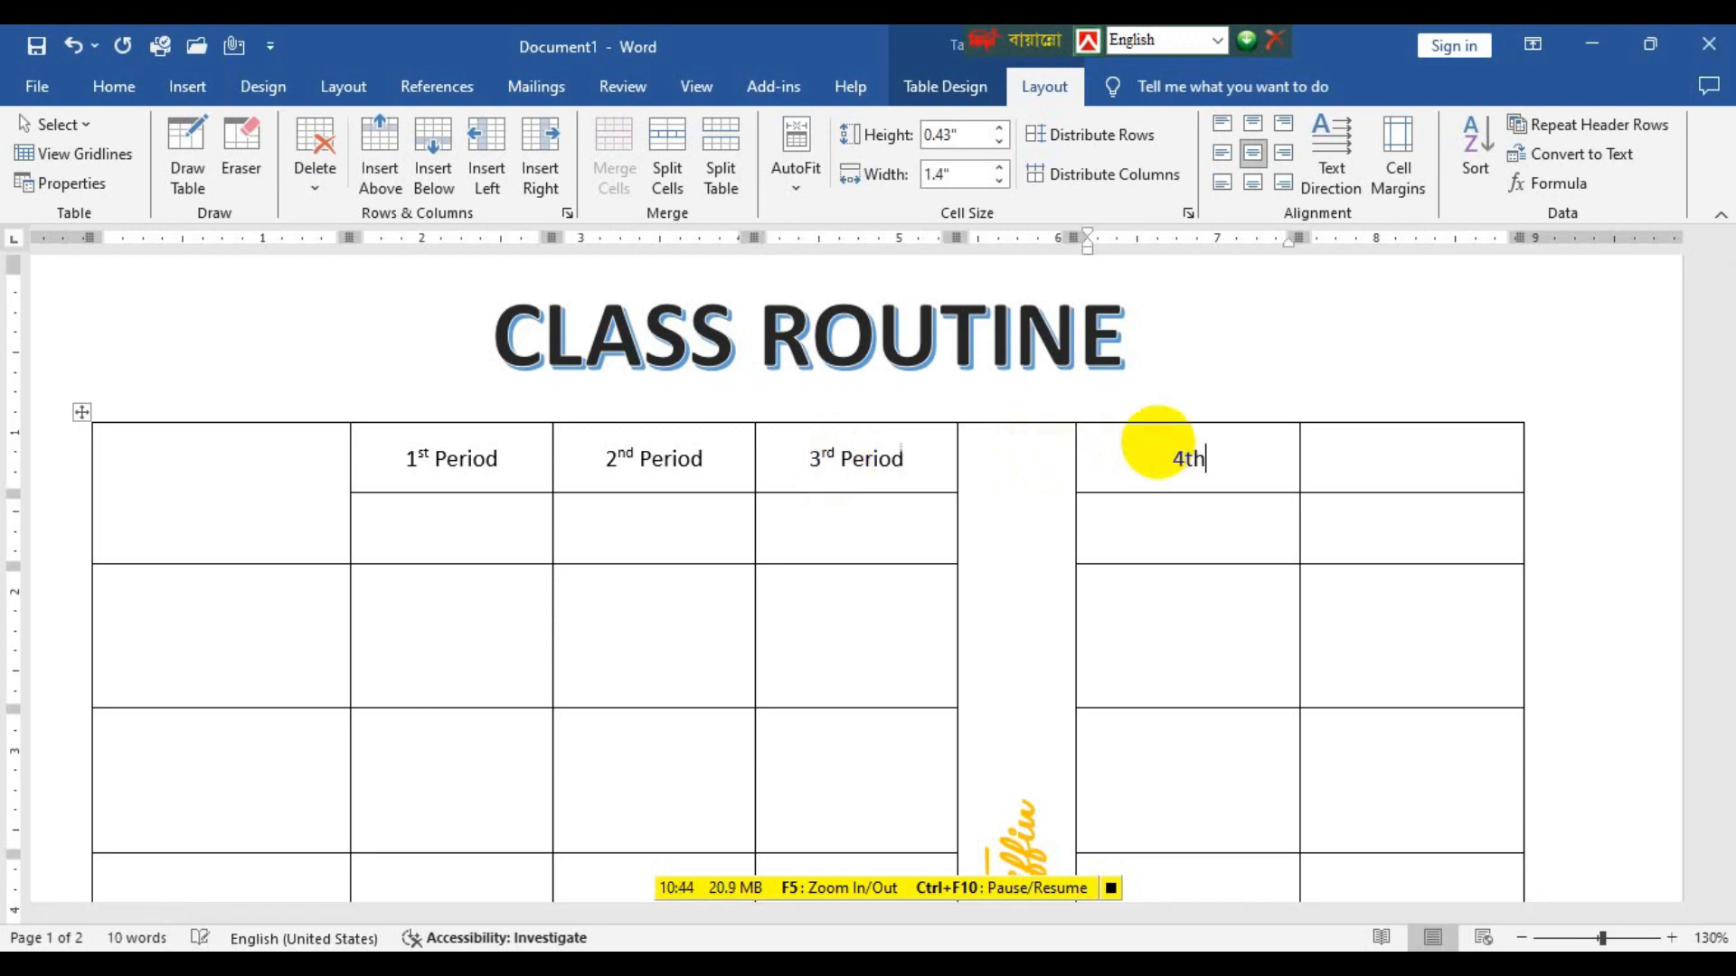
pyautogui.write('Peri')
pyautogui.write('do')
pyautogui.press('BackSpace')
pyautogui.press('BackSpace')
pyautogui.write('od')
pyautogui.click(1430, 455)
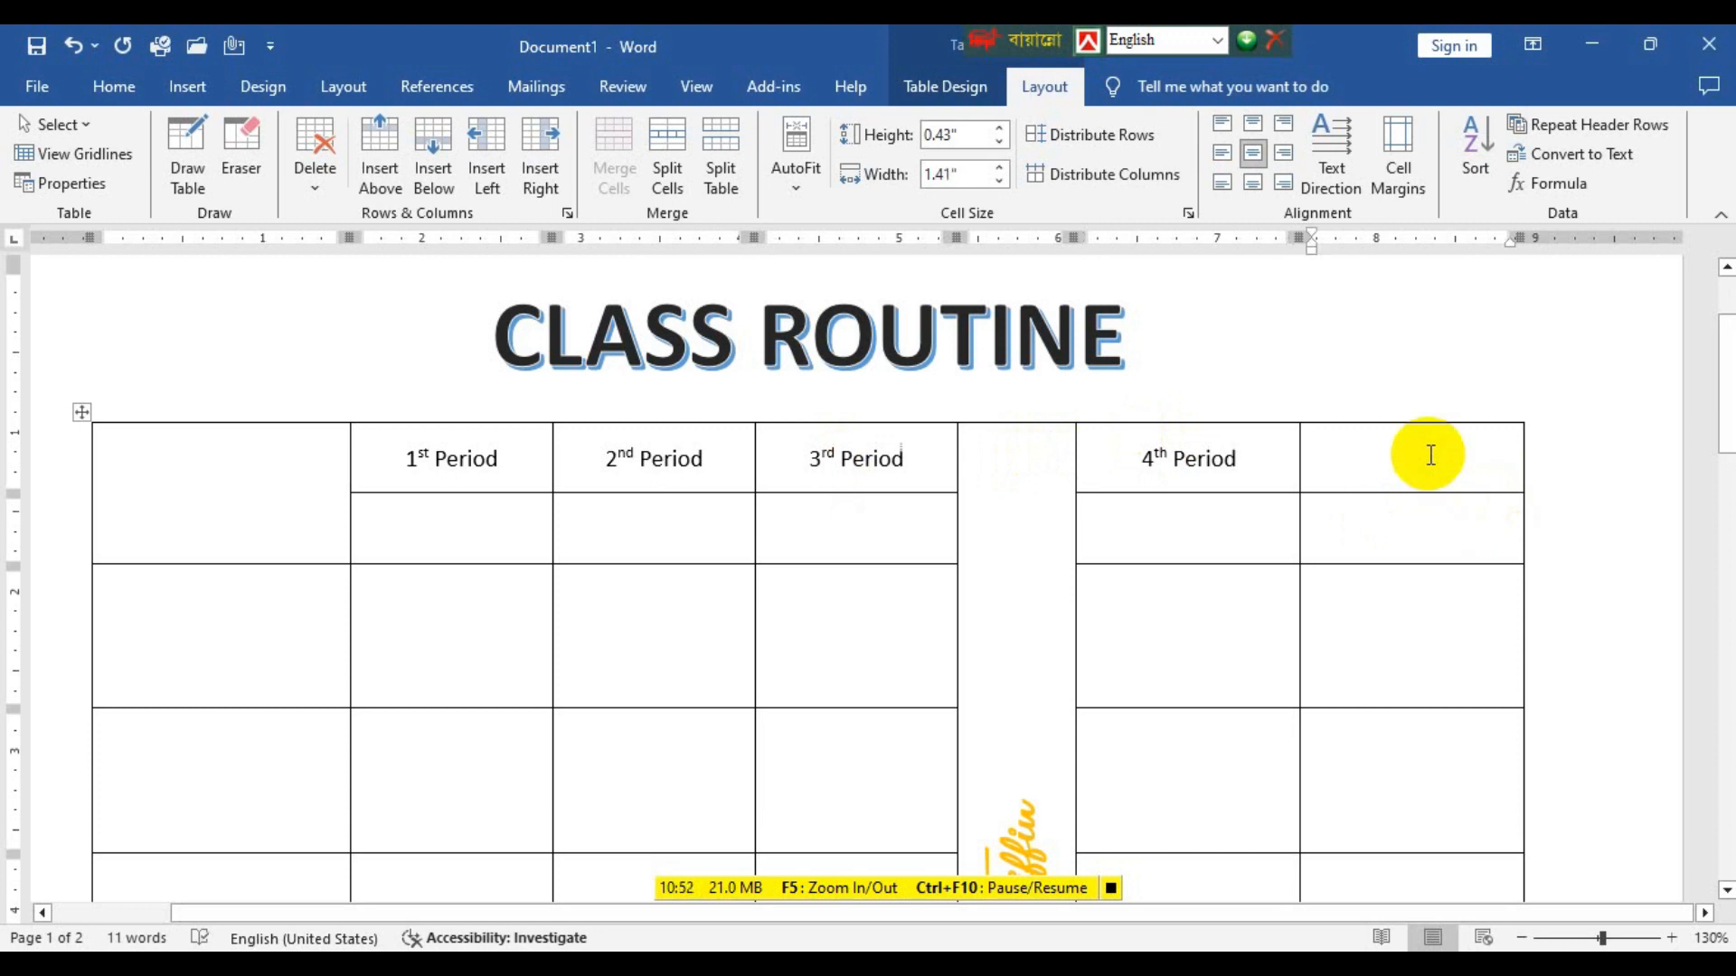
pyautogui.write('5th Period')
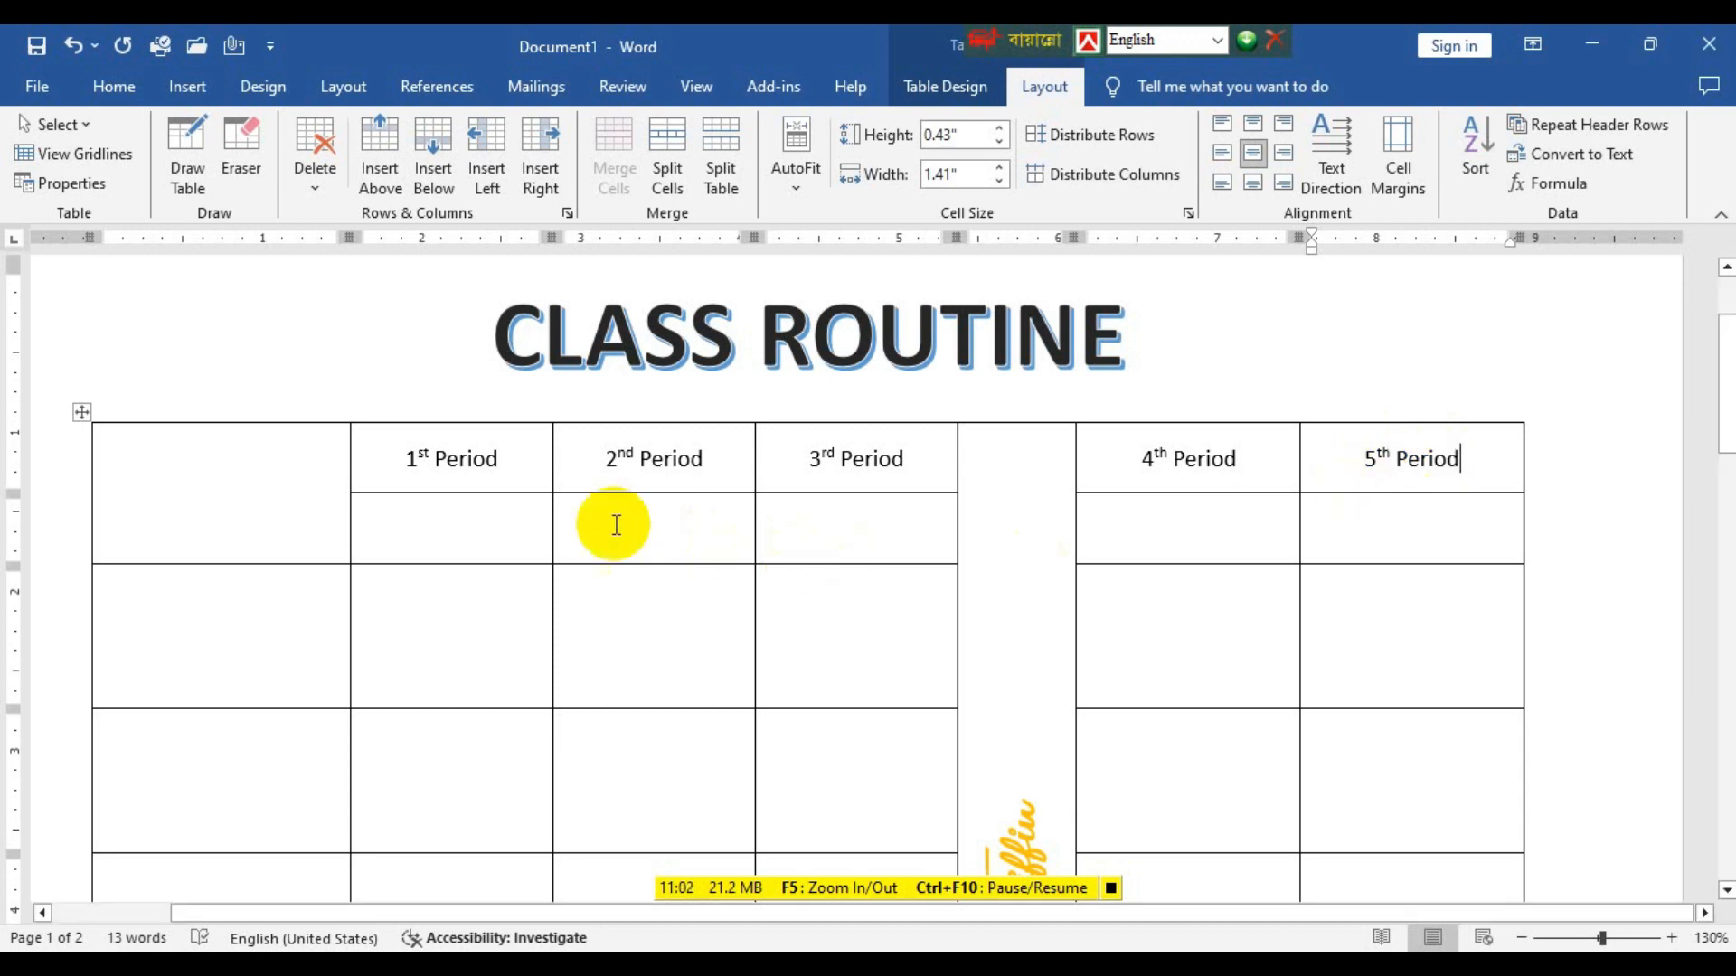
# Enter the time range 10:00 – 10:45 in the cell below 1st Period.
pyautogui.click(534, 522)
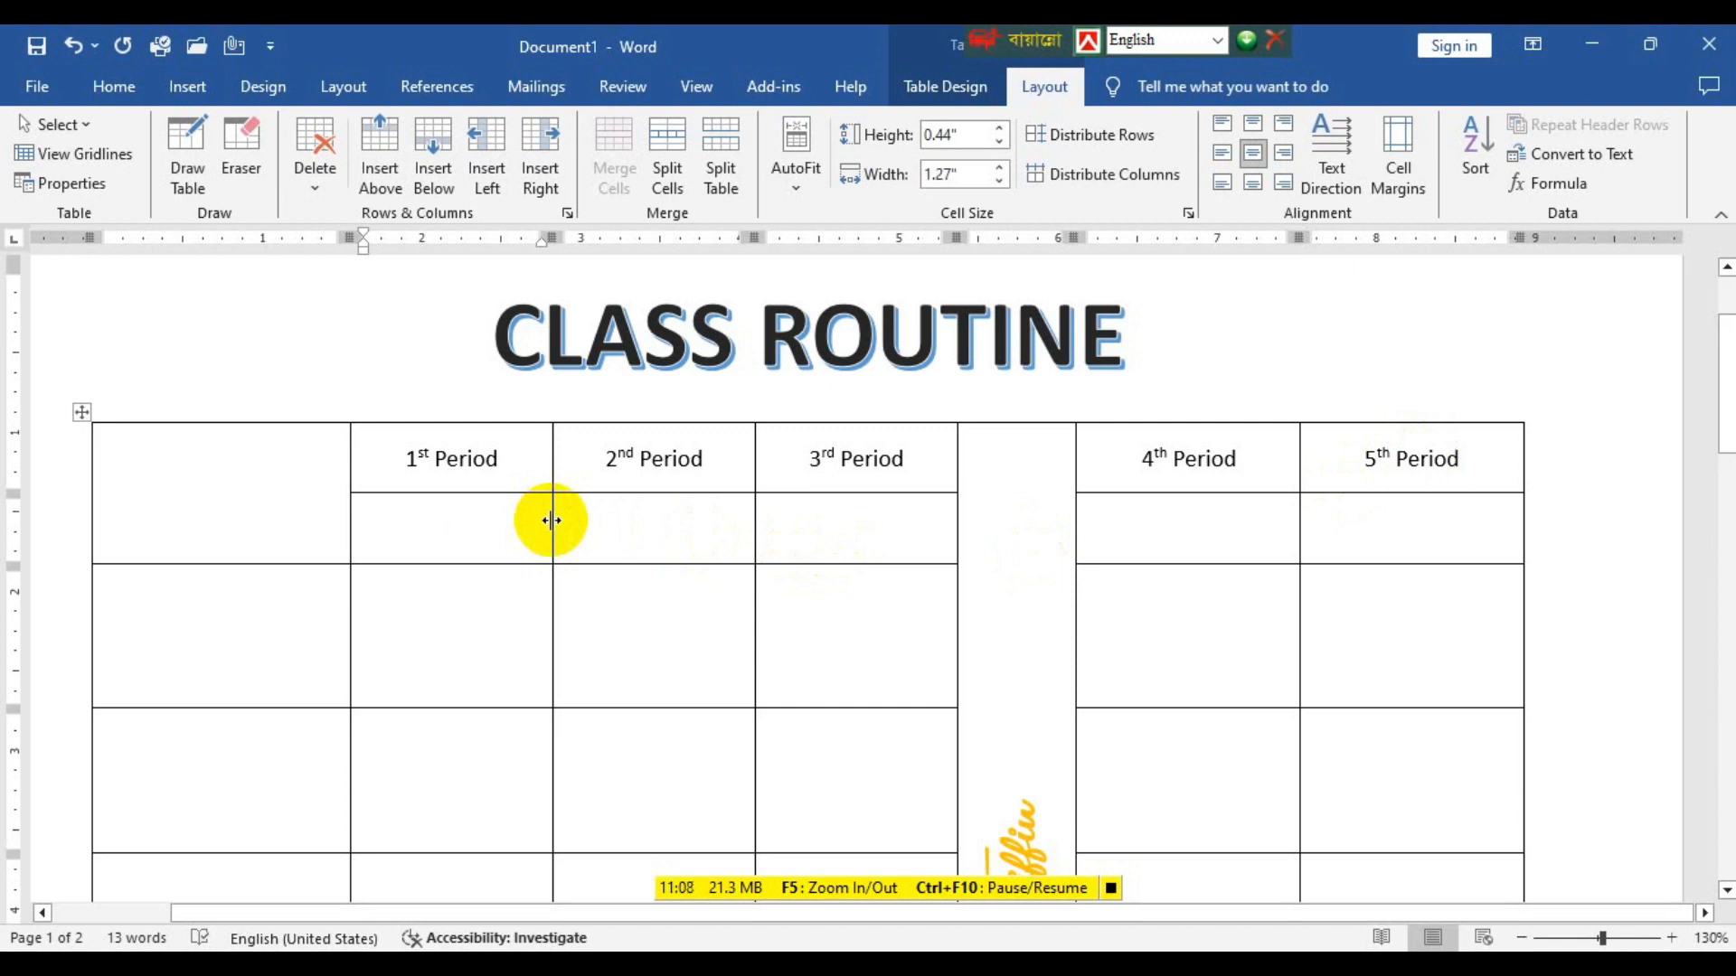
pyautogui.write('1')
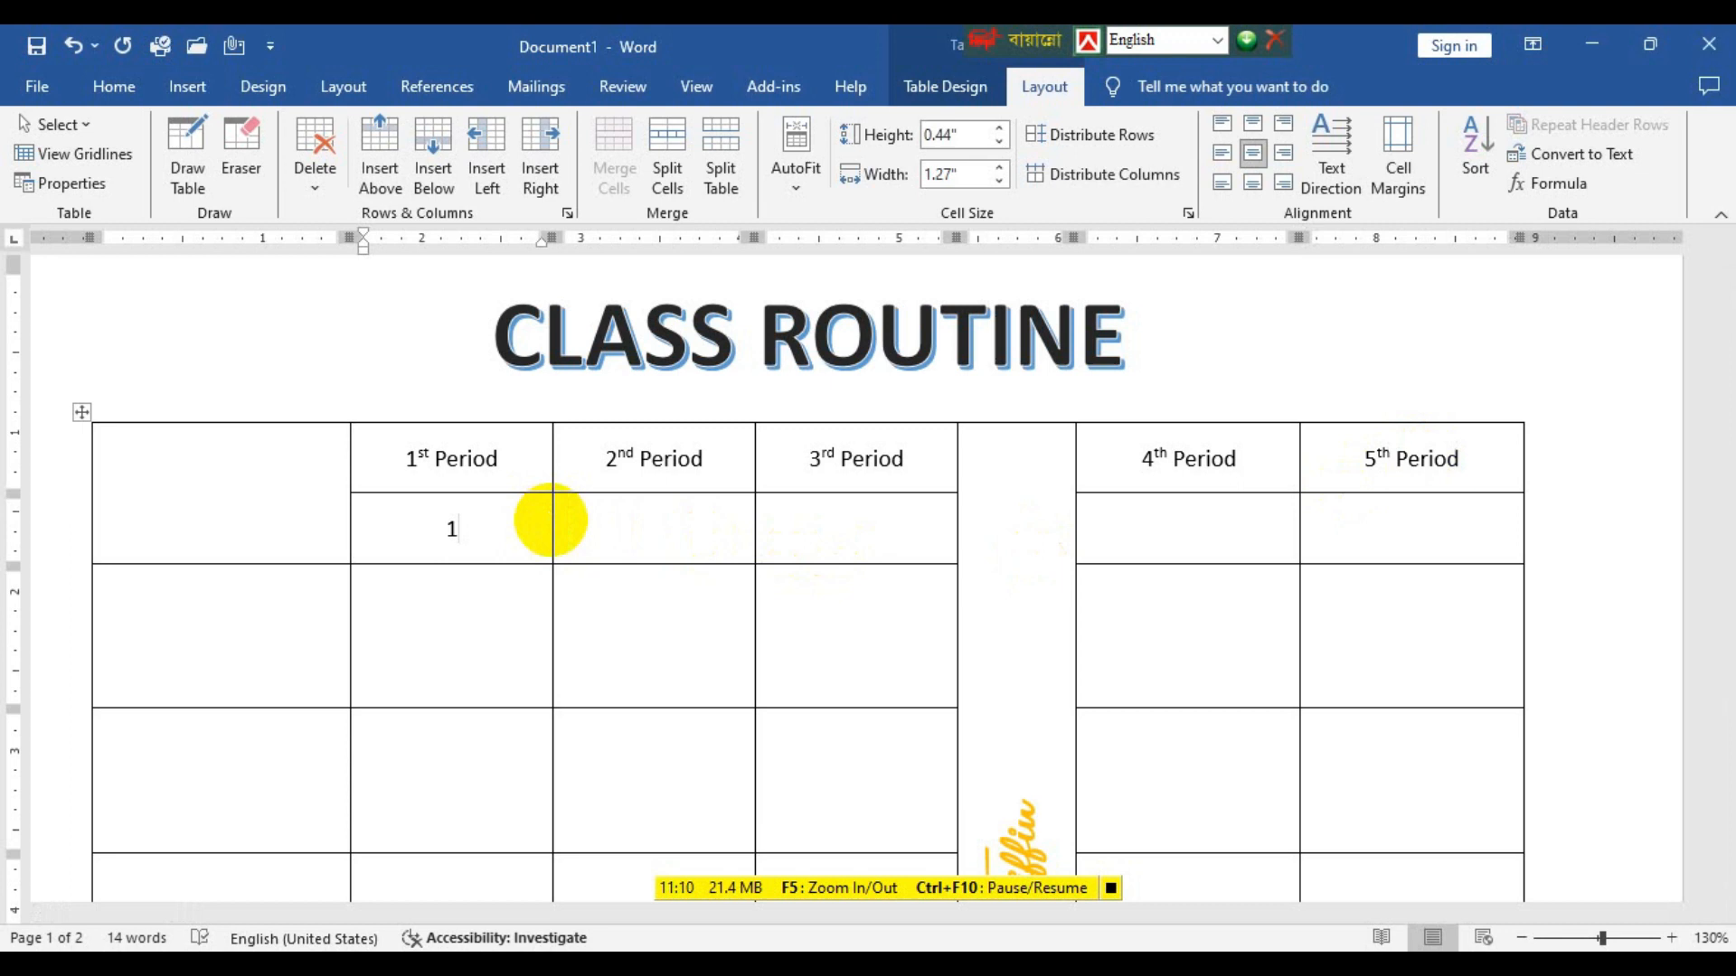
pyautogui.write('0')
pyautogui.write(':')
pyautogui.write('00')
pyautogui.write(' -')
pyautogui.write(' 1')
pyautogui.press('BackSpace')
pyautogui.write('0:45')
pyautogui.press('BackSpace')
pyautogui.press('BackSpace')
pyautogui.press('BackSpace')
pyautogui.press('BackSpace')
pyautogui.write('10:45')
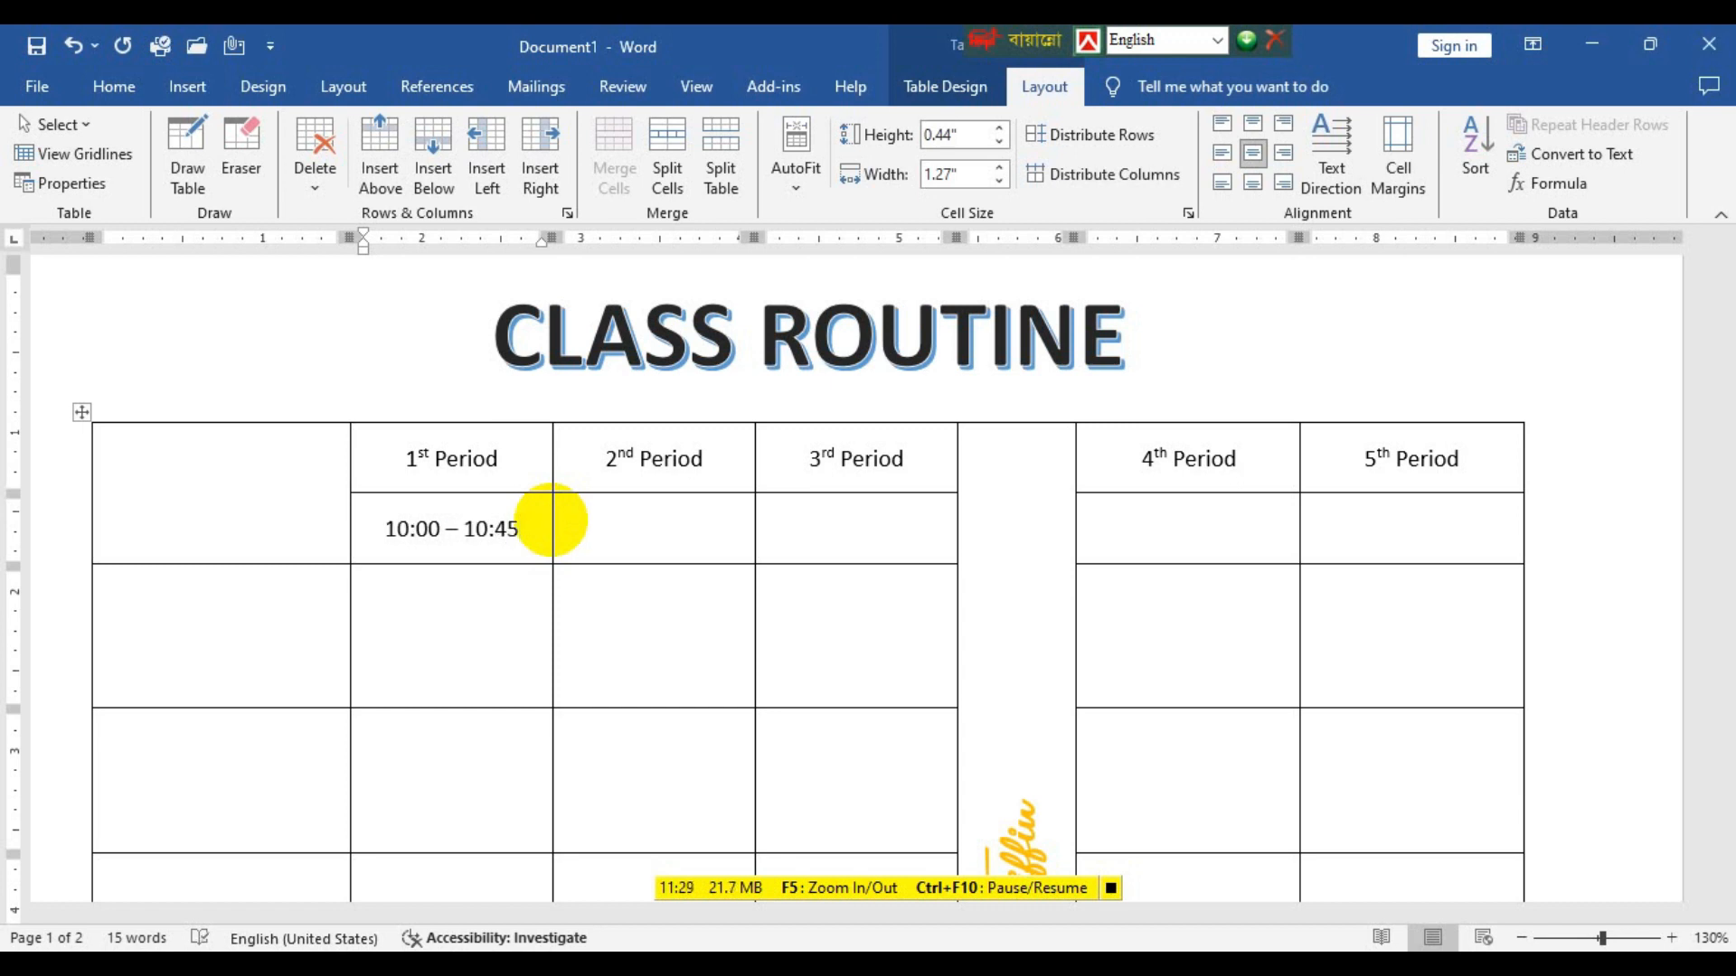
pyautogui.click(629, 534)
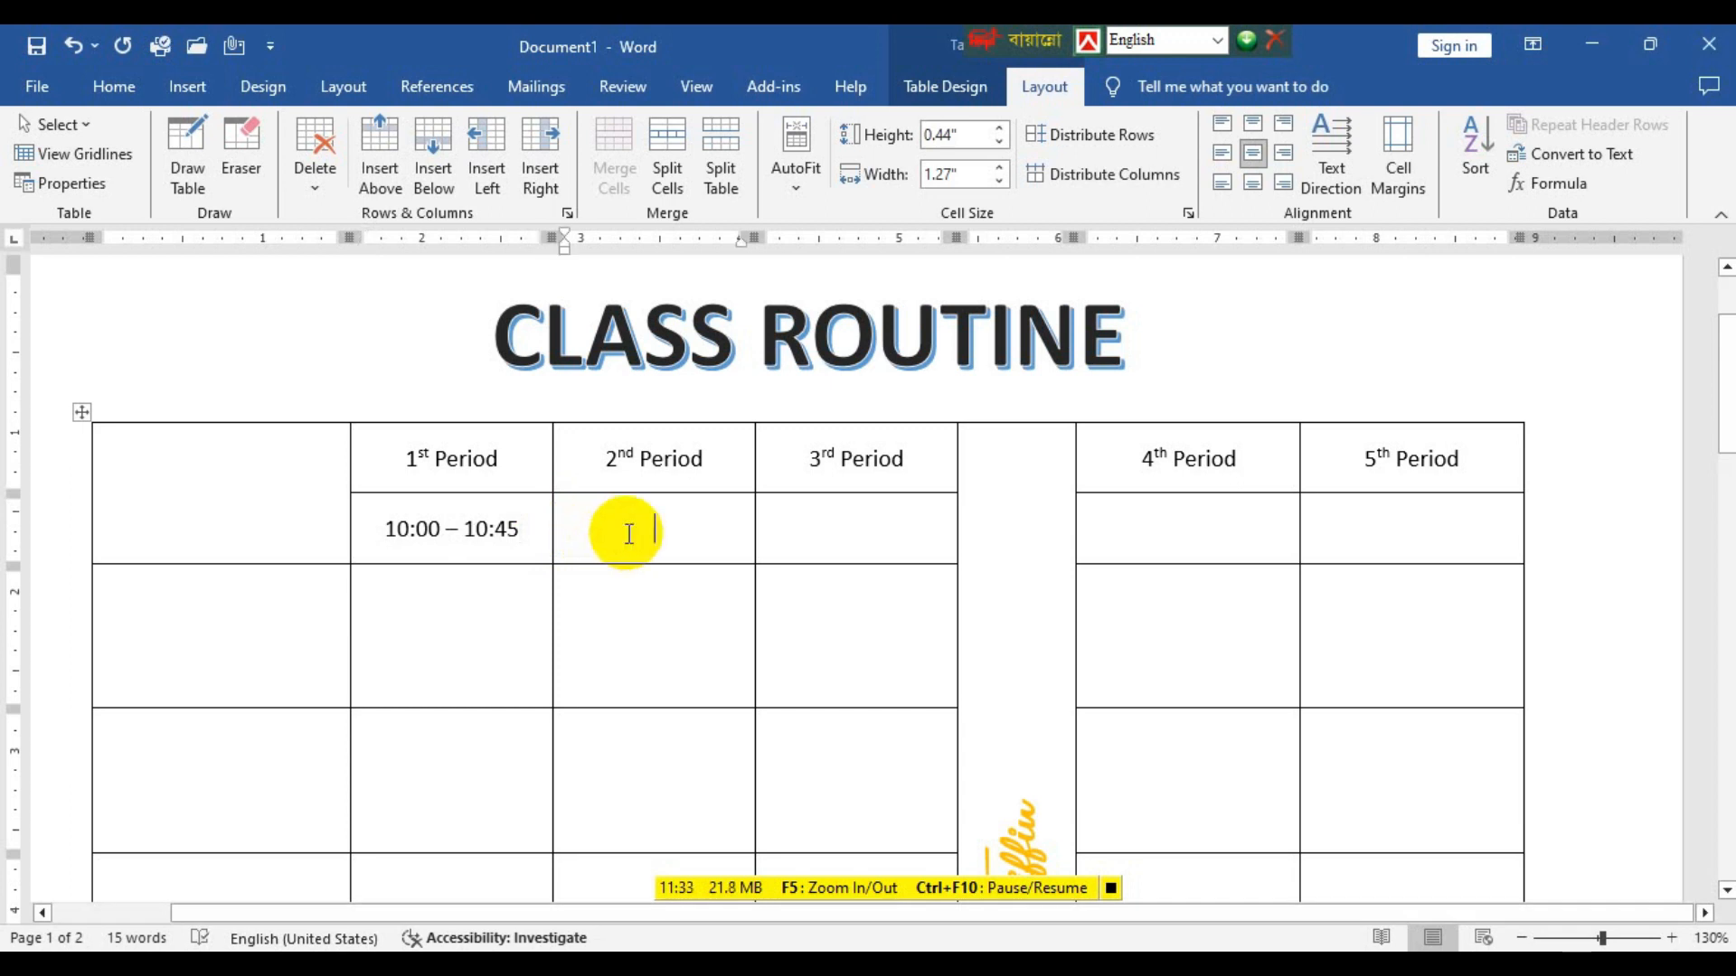
pyautogui.write('p')
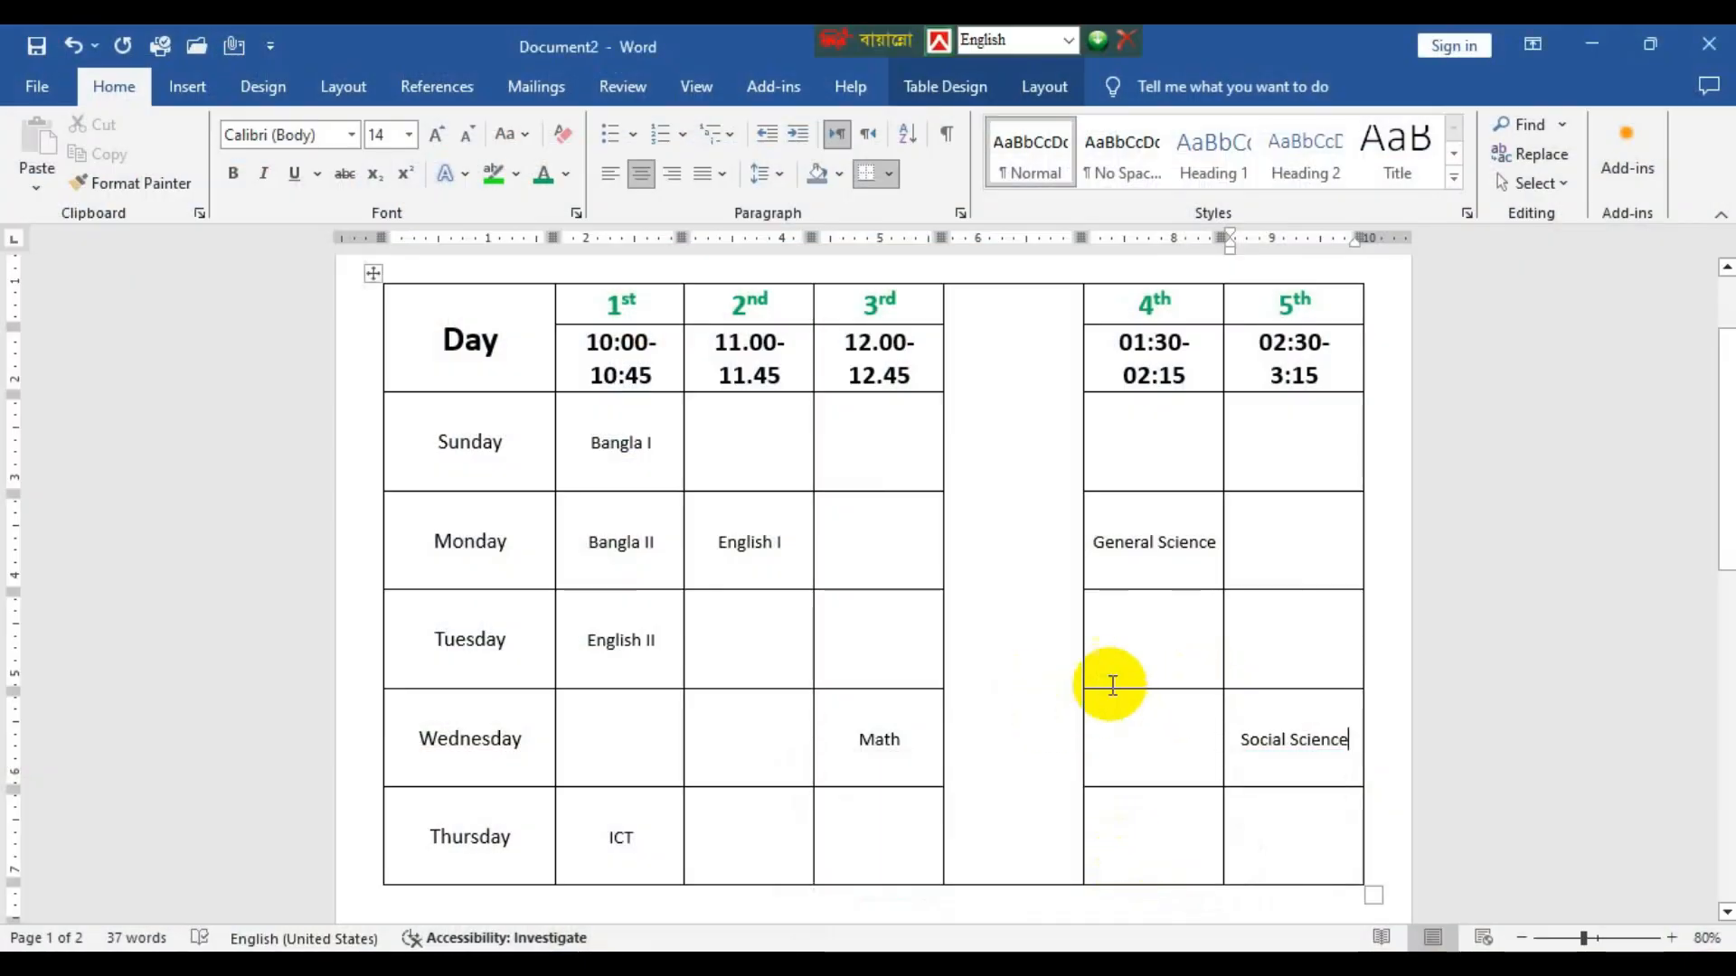
# Enter the subject Relgion in the Sunday cell of the 4th period column.
pyautogui.click(752, 733)
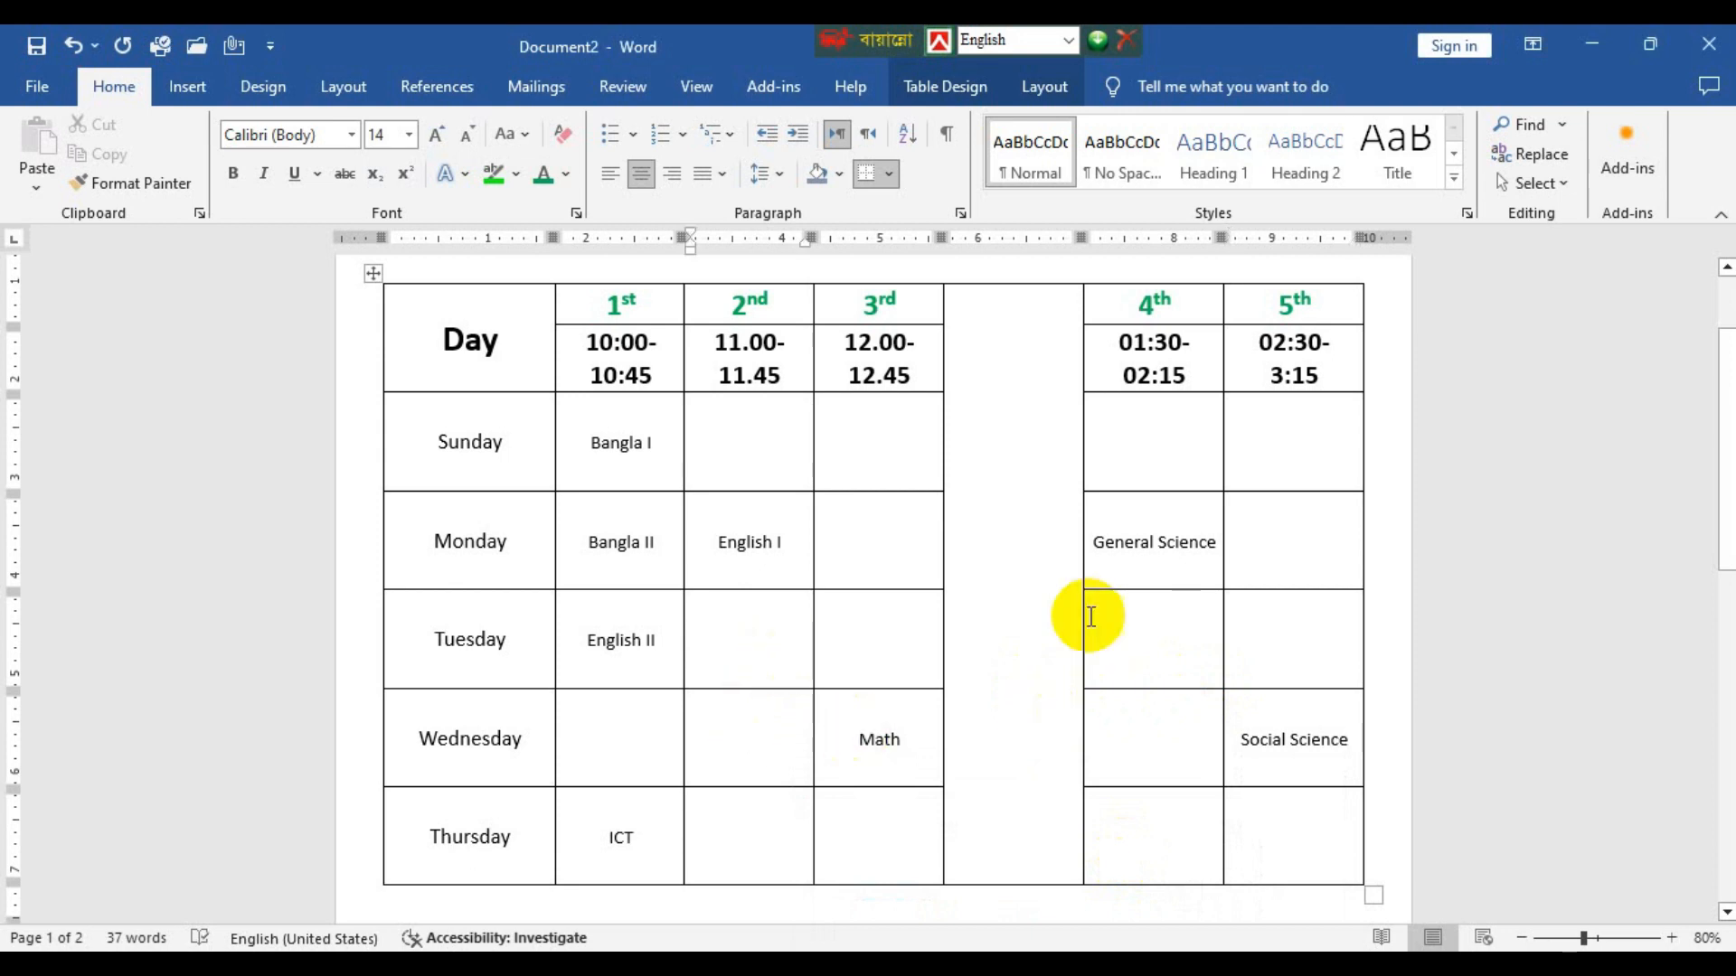
pyautogui.click(1196, 438)
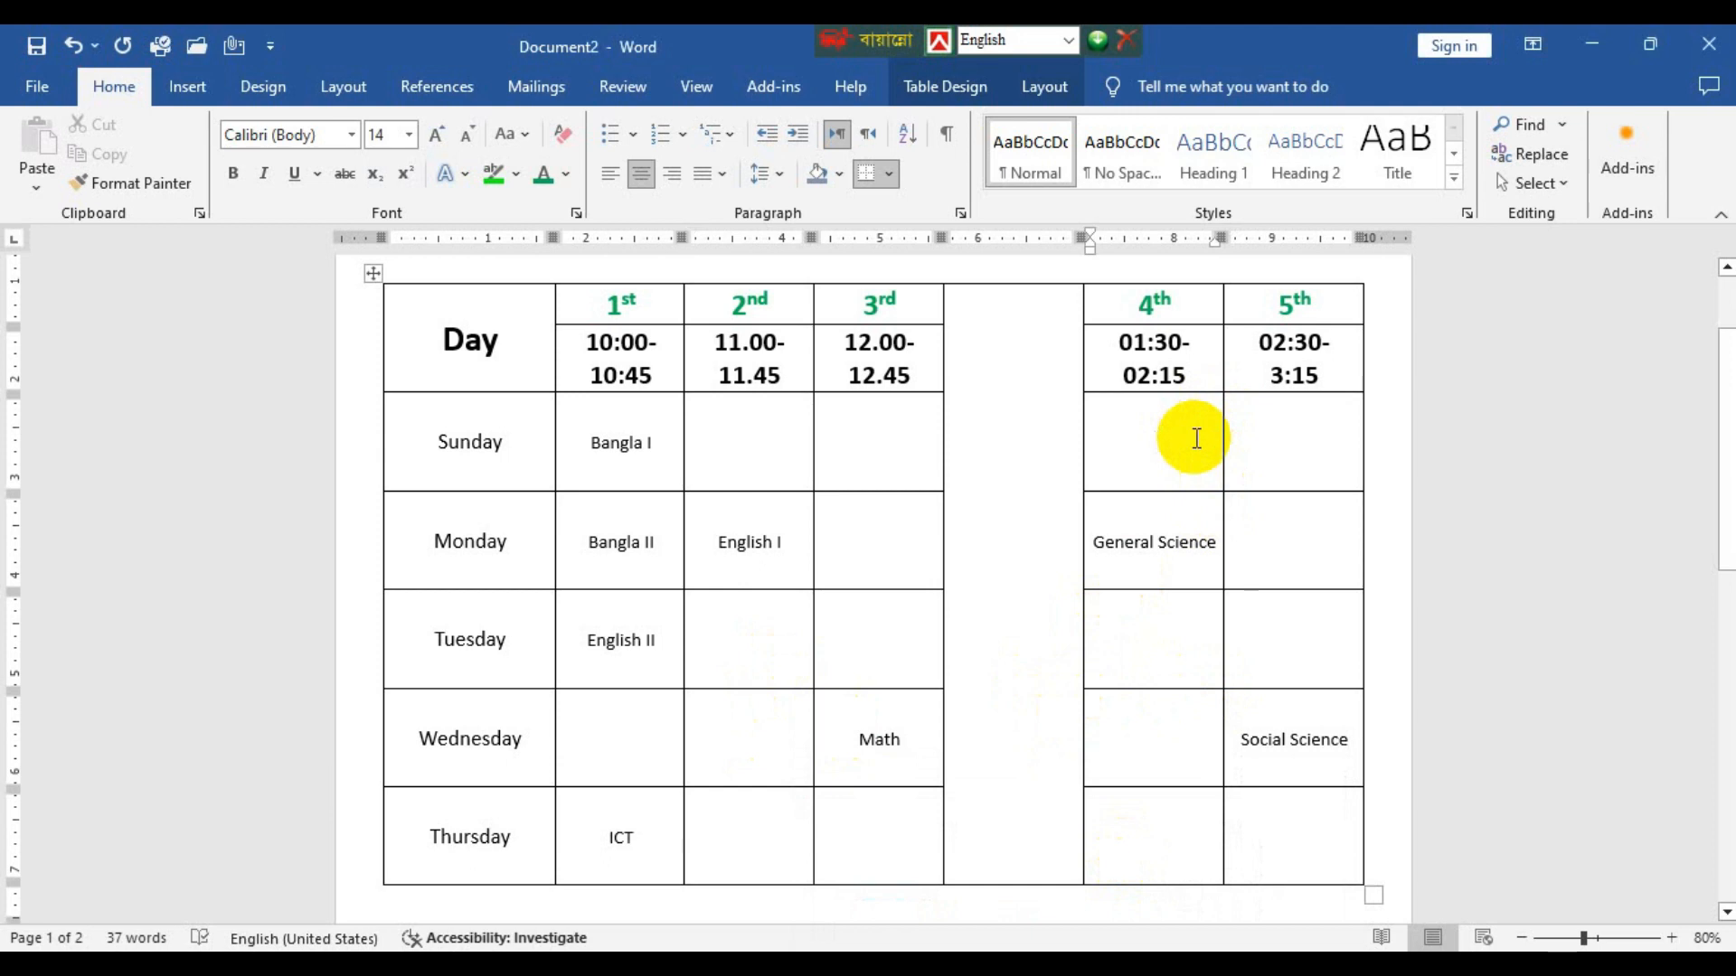
pyautogui.write('Relgi')
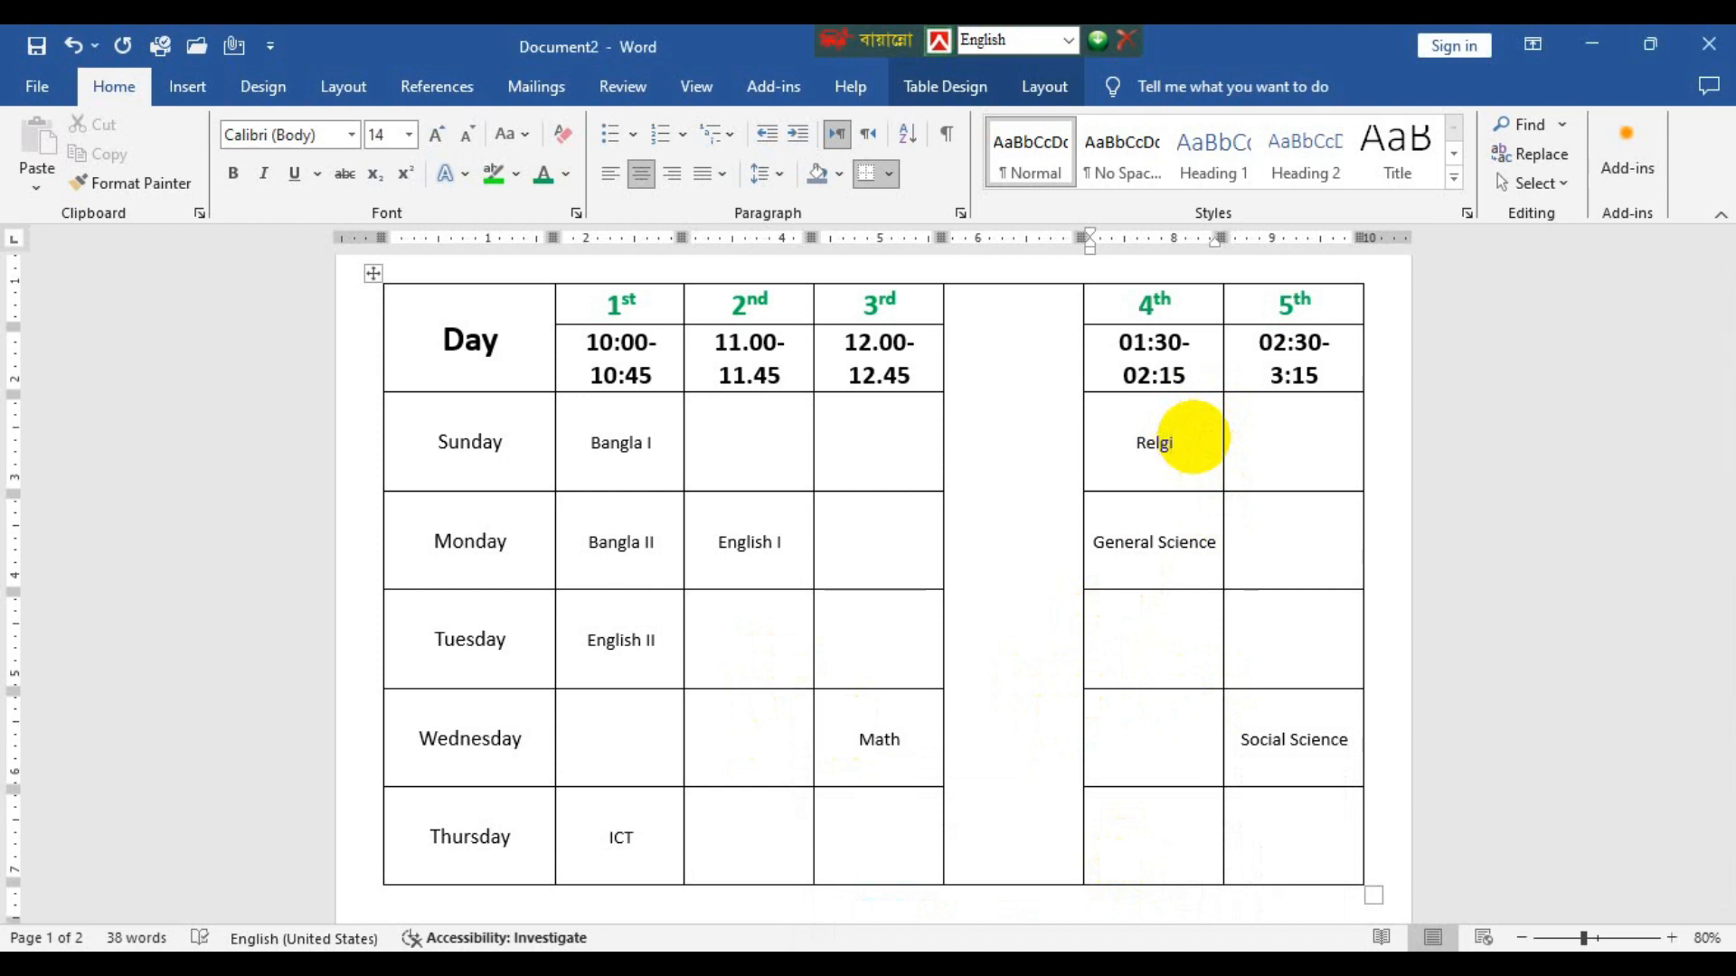
pyautogui.write('on')
pyautogui.press('BackSpace')
pyautogui.write('n')
# Correct the spelling of Sunday's 4th period subject to Religion and copy Monday's English I into Thursday's 2nd period cell.
pyautogui.rightClick(1140, 443)
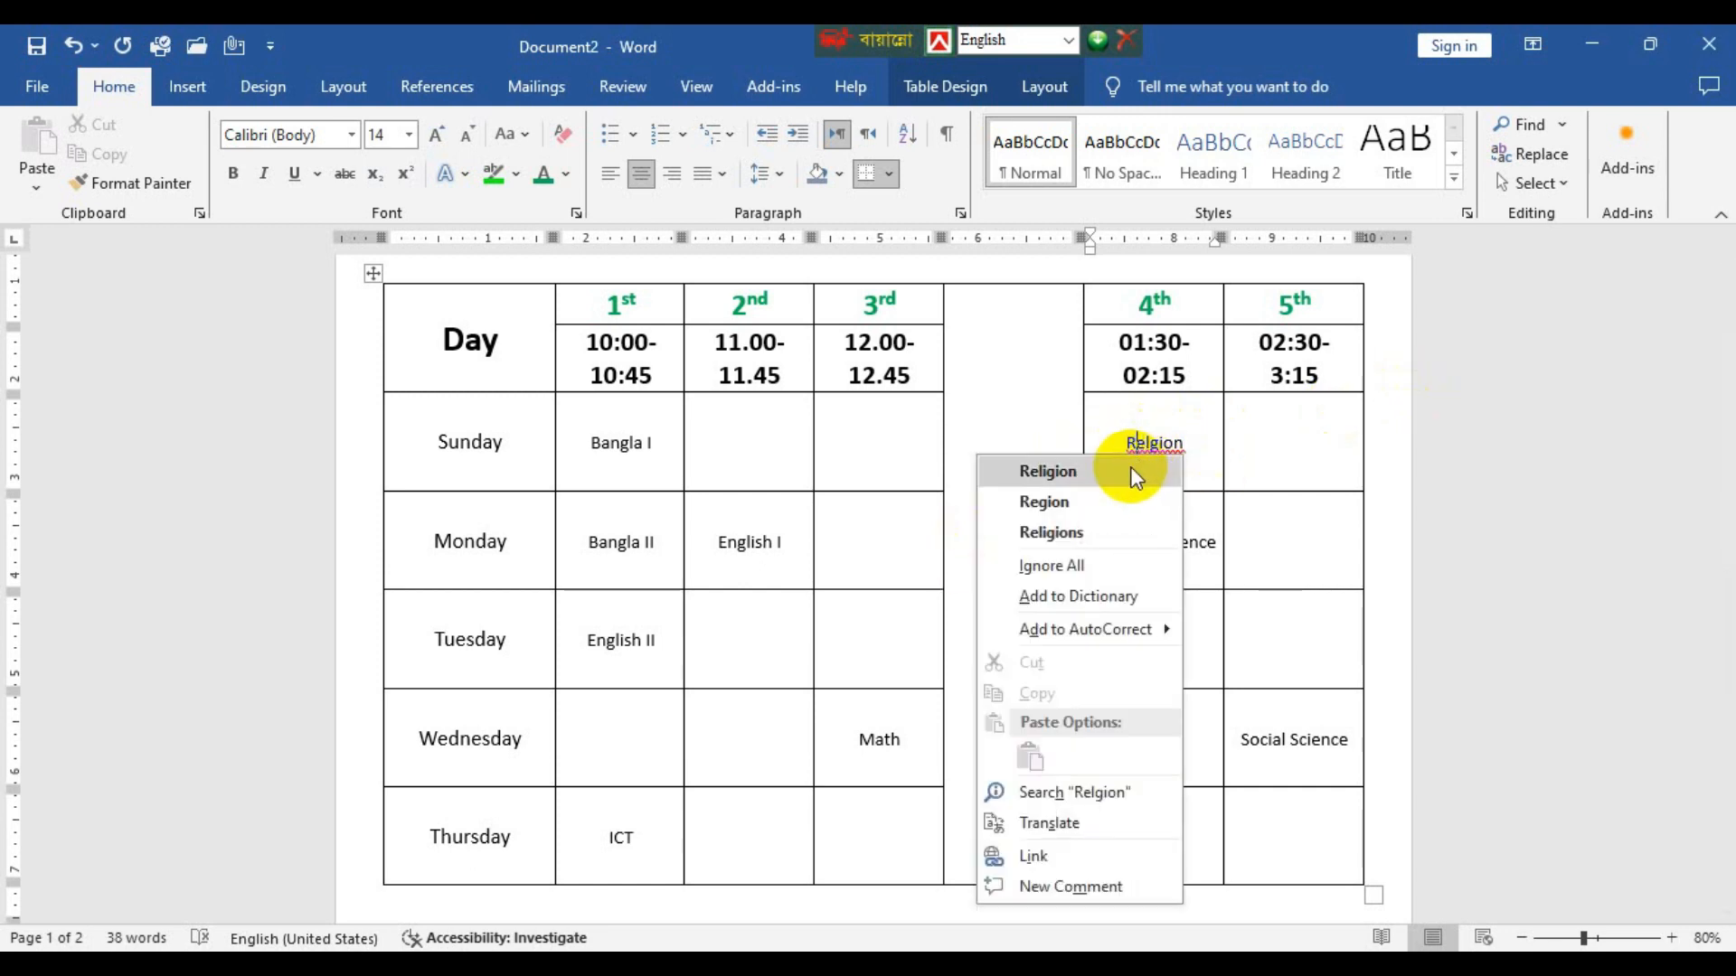
pyautogui.click(1130, 468)
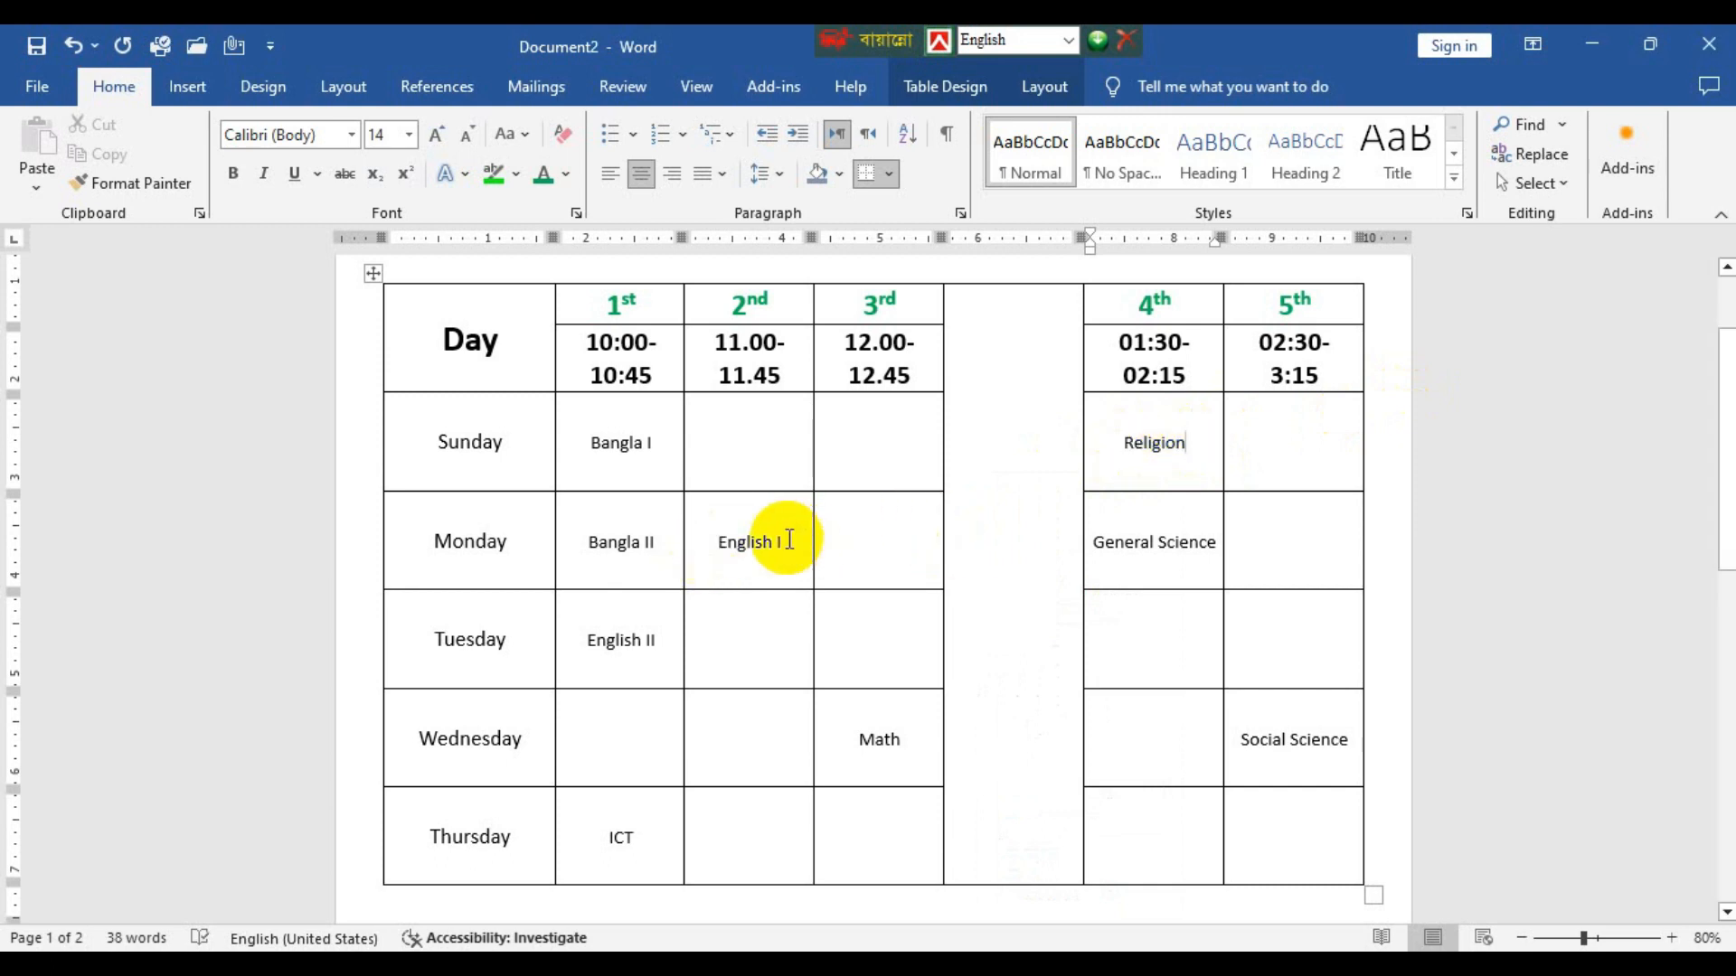
pyautogui.click(700, 546)
pyautogui.hotkey('ctrl', 'c')
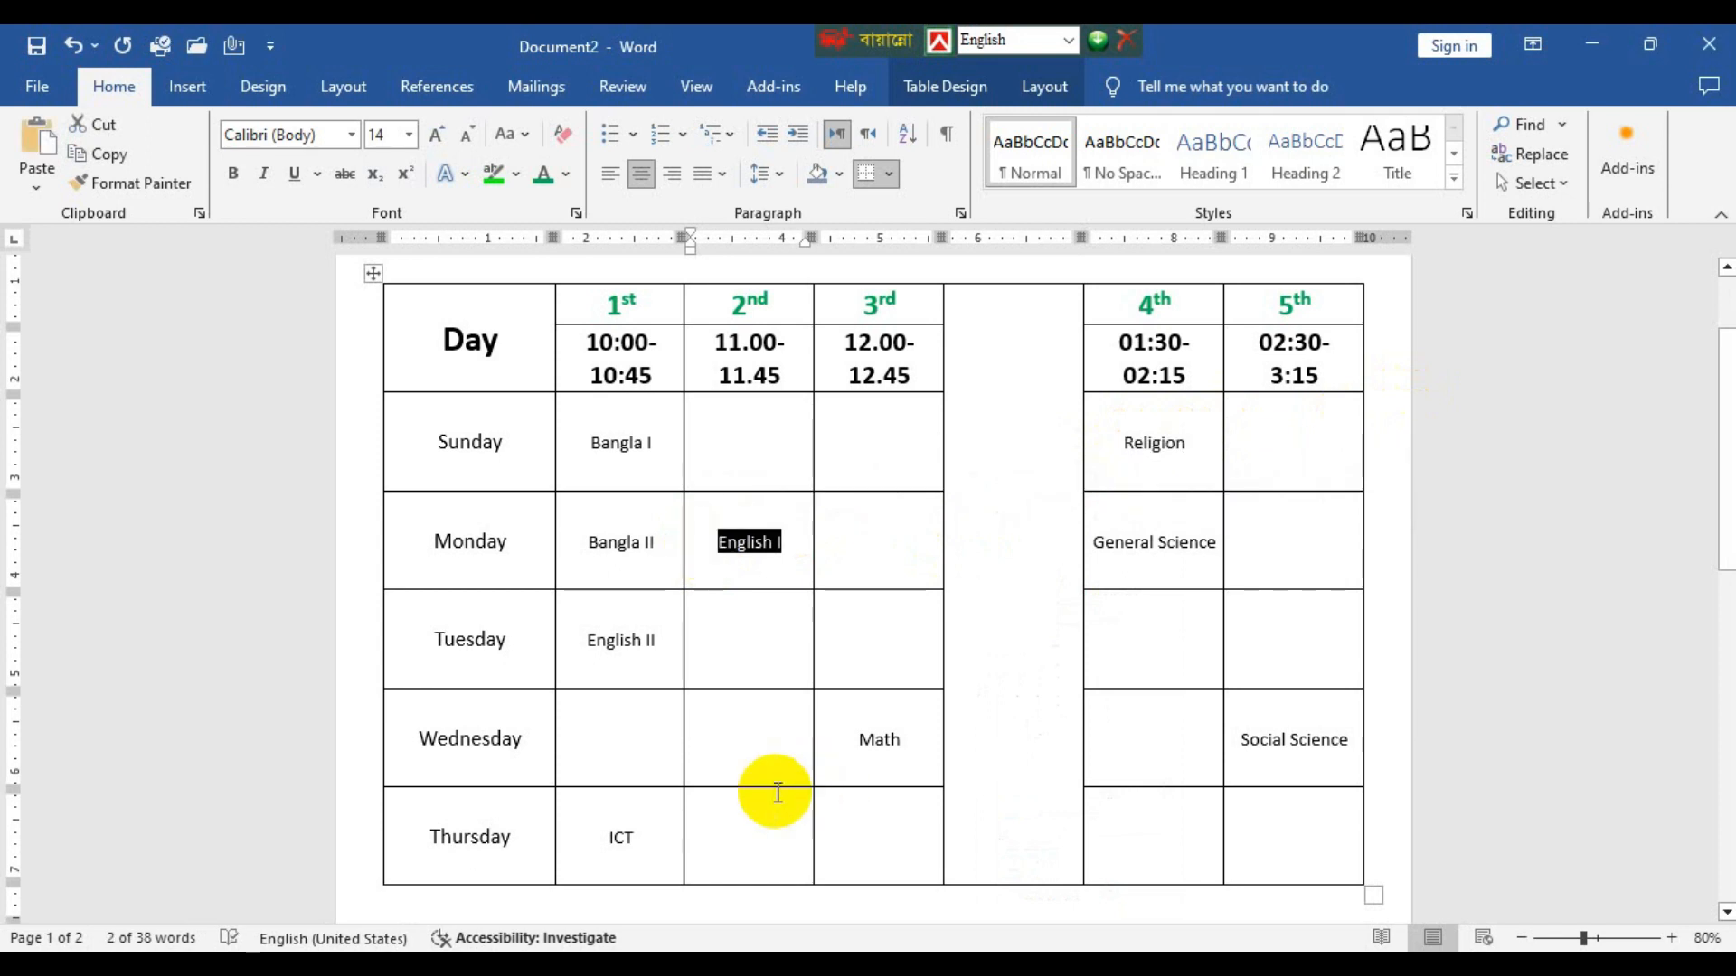
pyautogui.click(741, 839)
pyautogui.hotkey('ctrl', 'v')
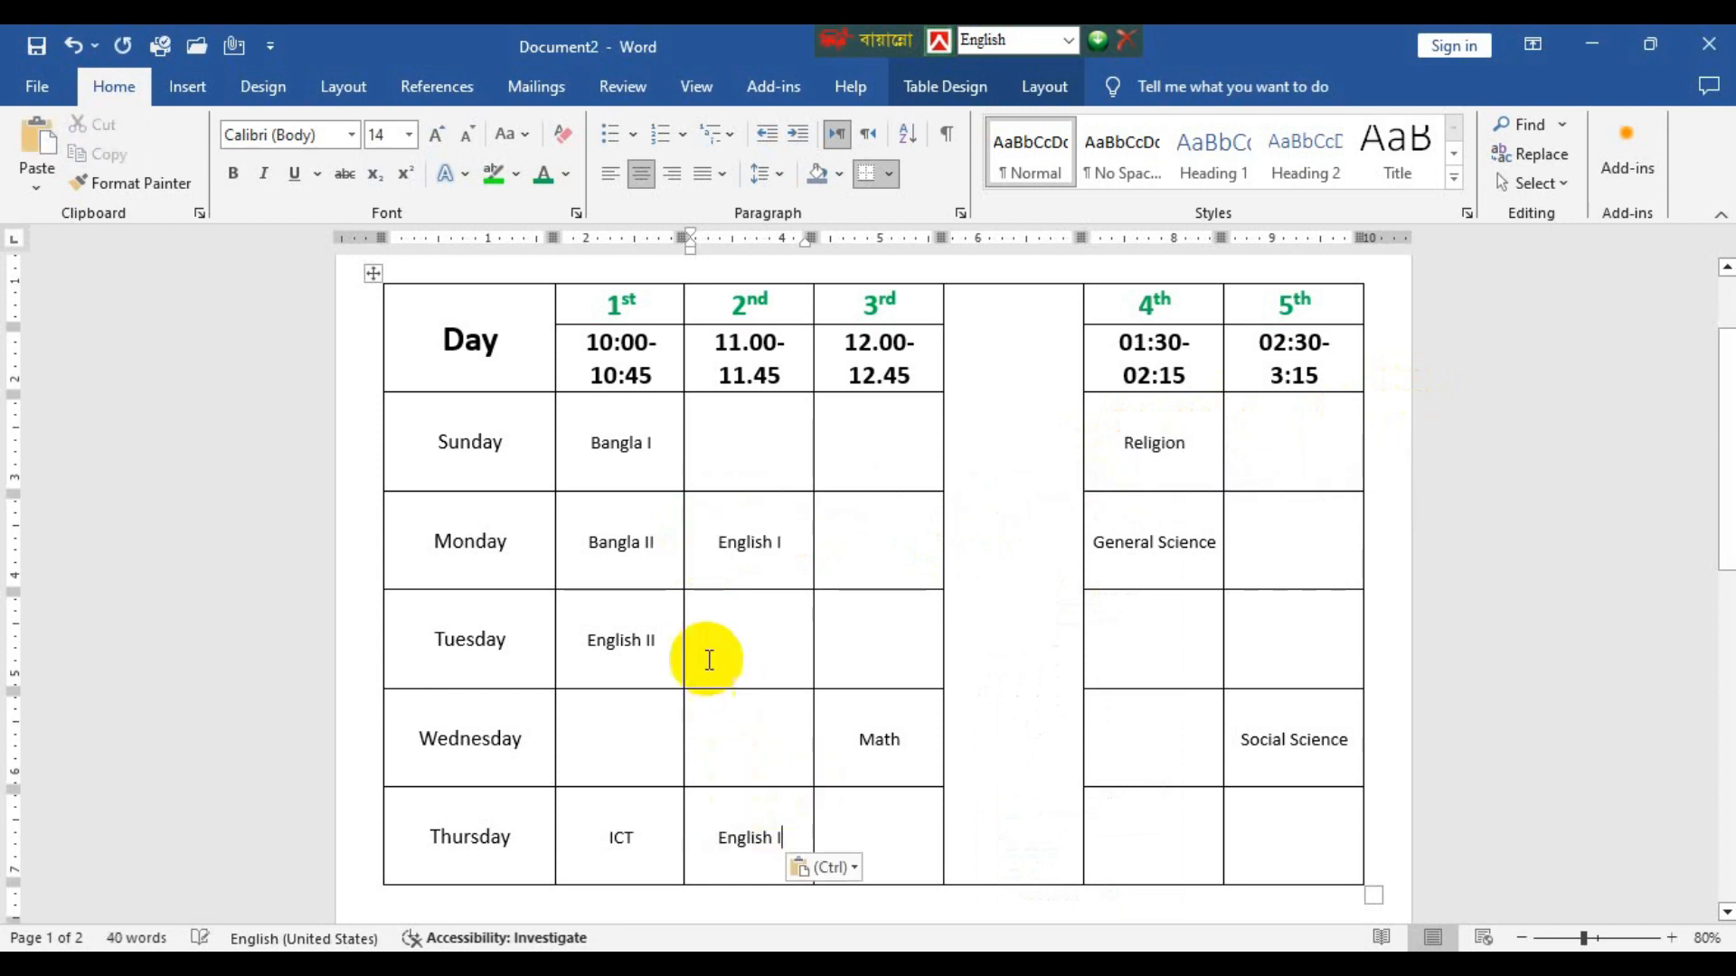
# Copy English II from Tuesday's 1st period cell into Wednesday's 1st period cell.
pyautogui.moveTo(660, 639); pyautogui.dragTo(593, 605)
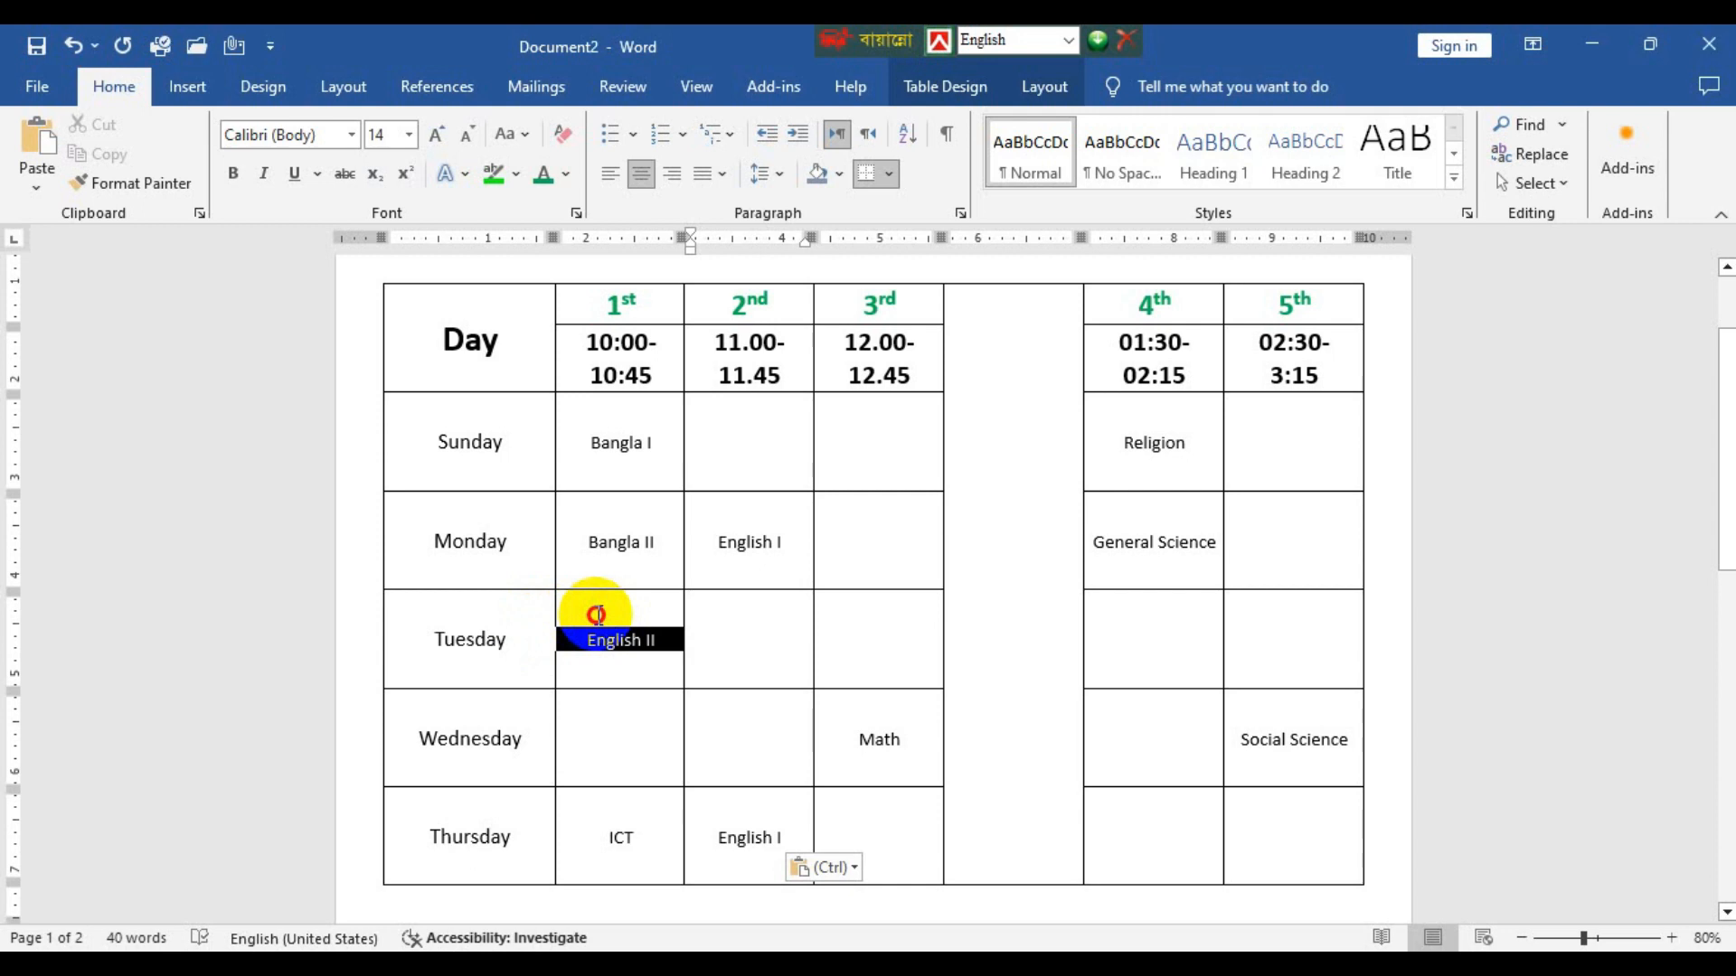
pyautogui.hotkey('ctrl', 'c')
pyautogui.click(685, 738)
pyautogui.click(653, 750)
pyautogui.hotkey('ctrl', 'v')
# Copy Bangla I from Sunday's 1st period cell into Tuesday's 3rd period cell.
pyautogui.moveTo(652, 442); pyautogui.dragTo(597, 439)
pyautogui.hotkey('ctrl', 'v')
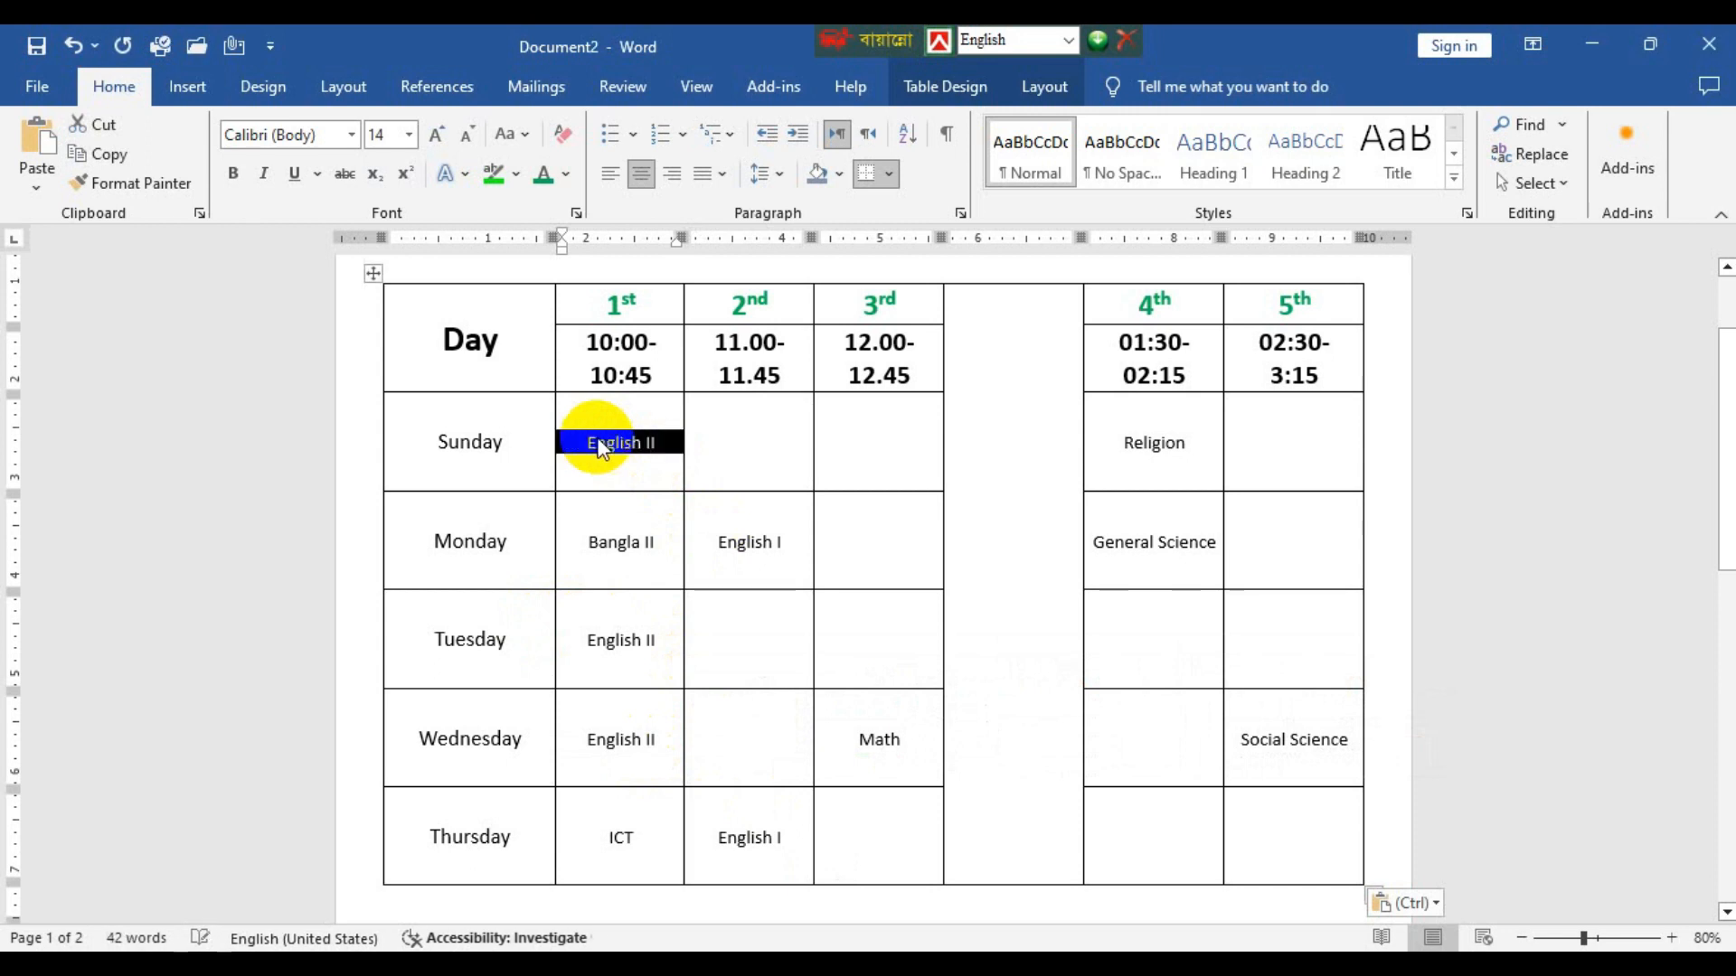
pyautogui.hotkey('ctrl', 'z')
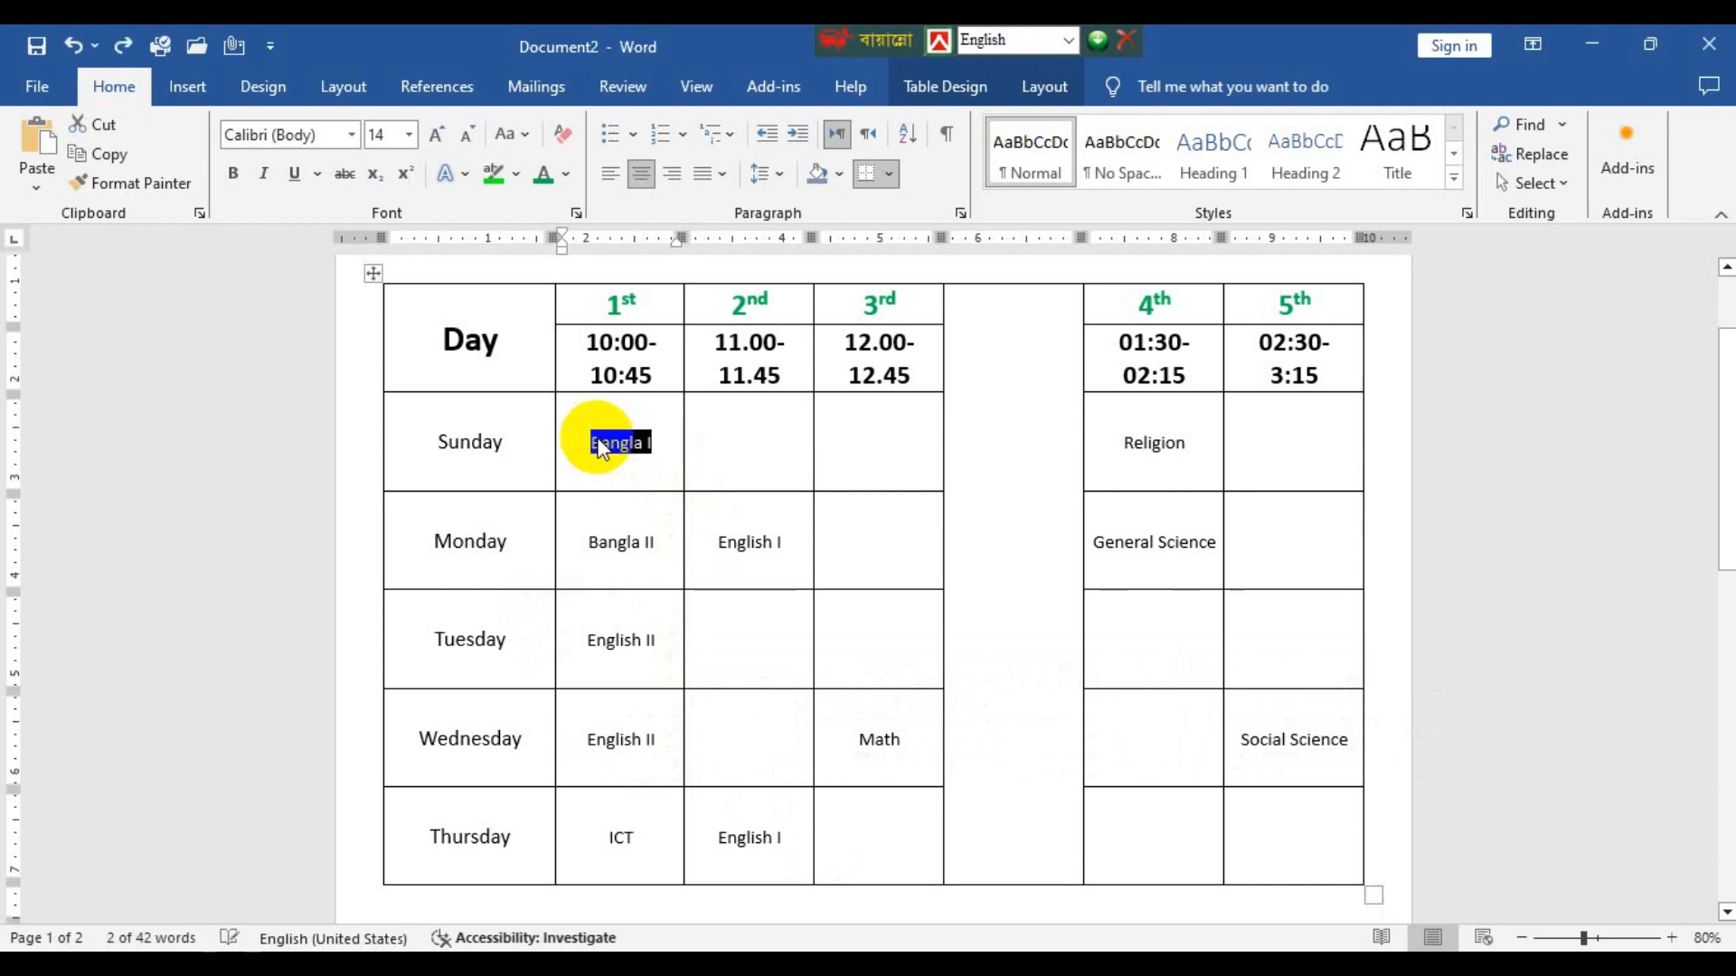
pyautogui.click(868, 629)
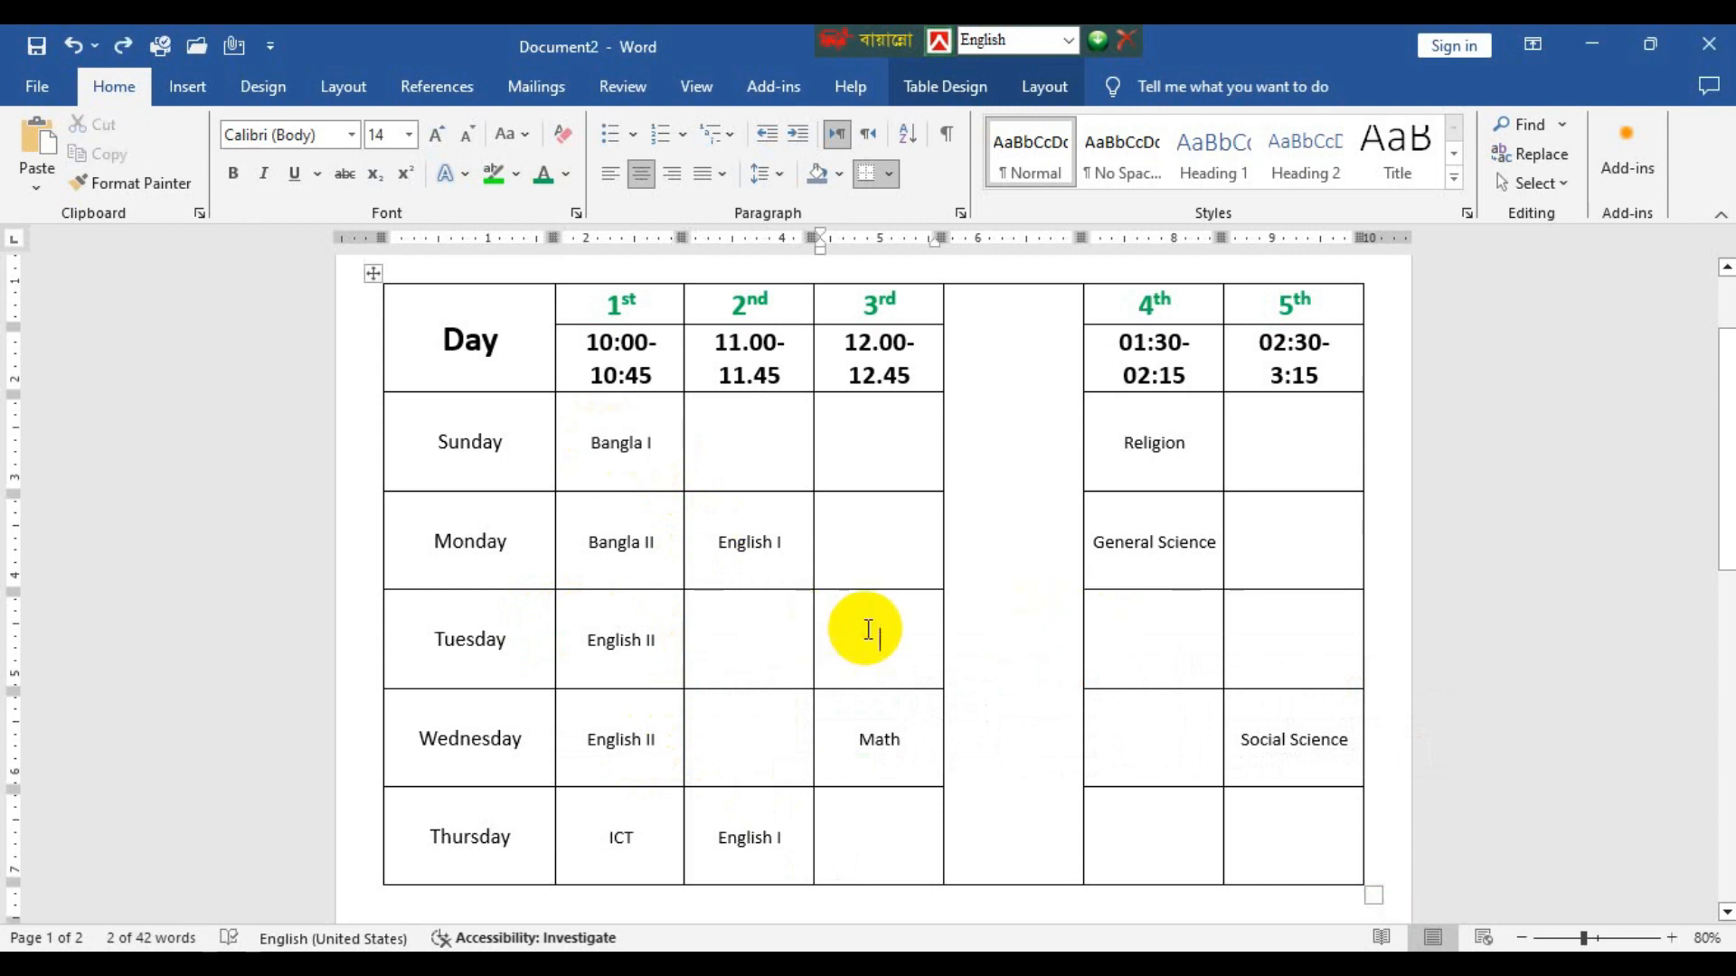
pyautogui.hotkey('ctrl', 'v')
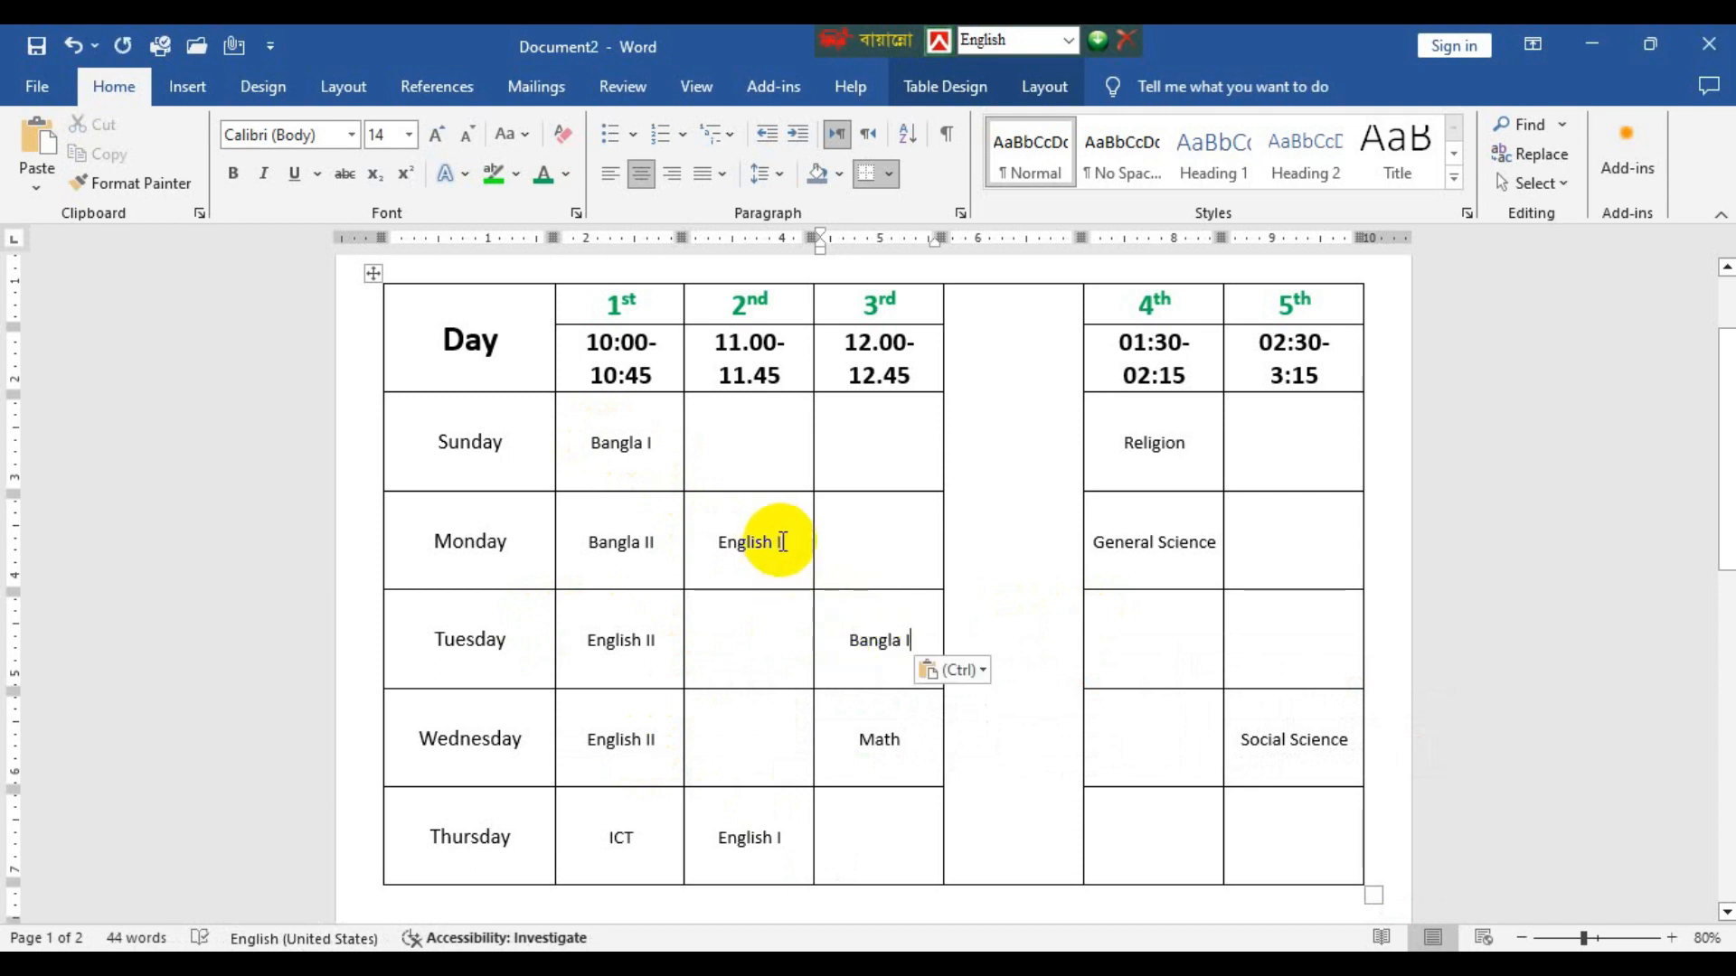
# Copy Monday's General Science into Wednesday's 2nd period cell and Sunday's Bangla I into Monday's 5th period cell.
pyautogui.moveTo(1092, 544); pyautogui.dragTo(1211, 552)
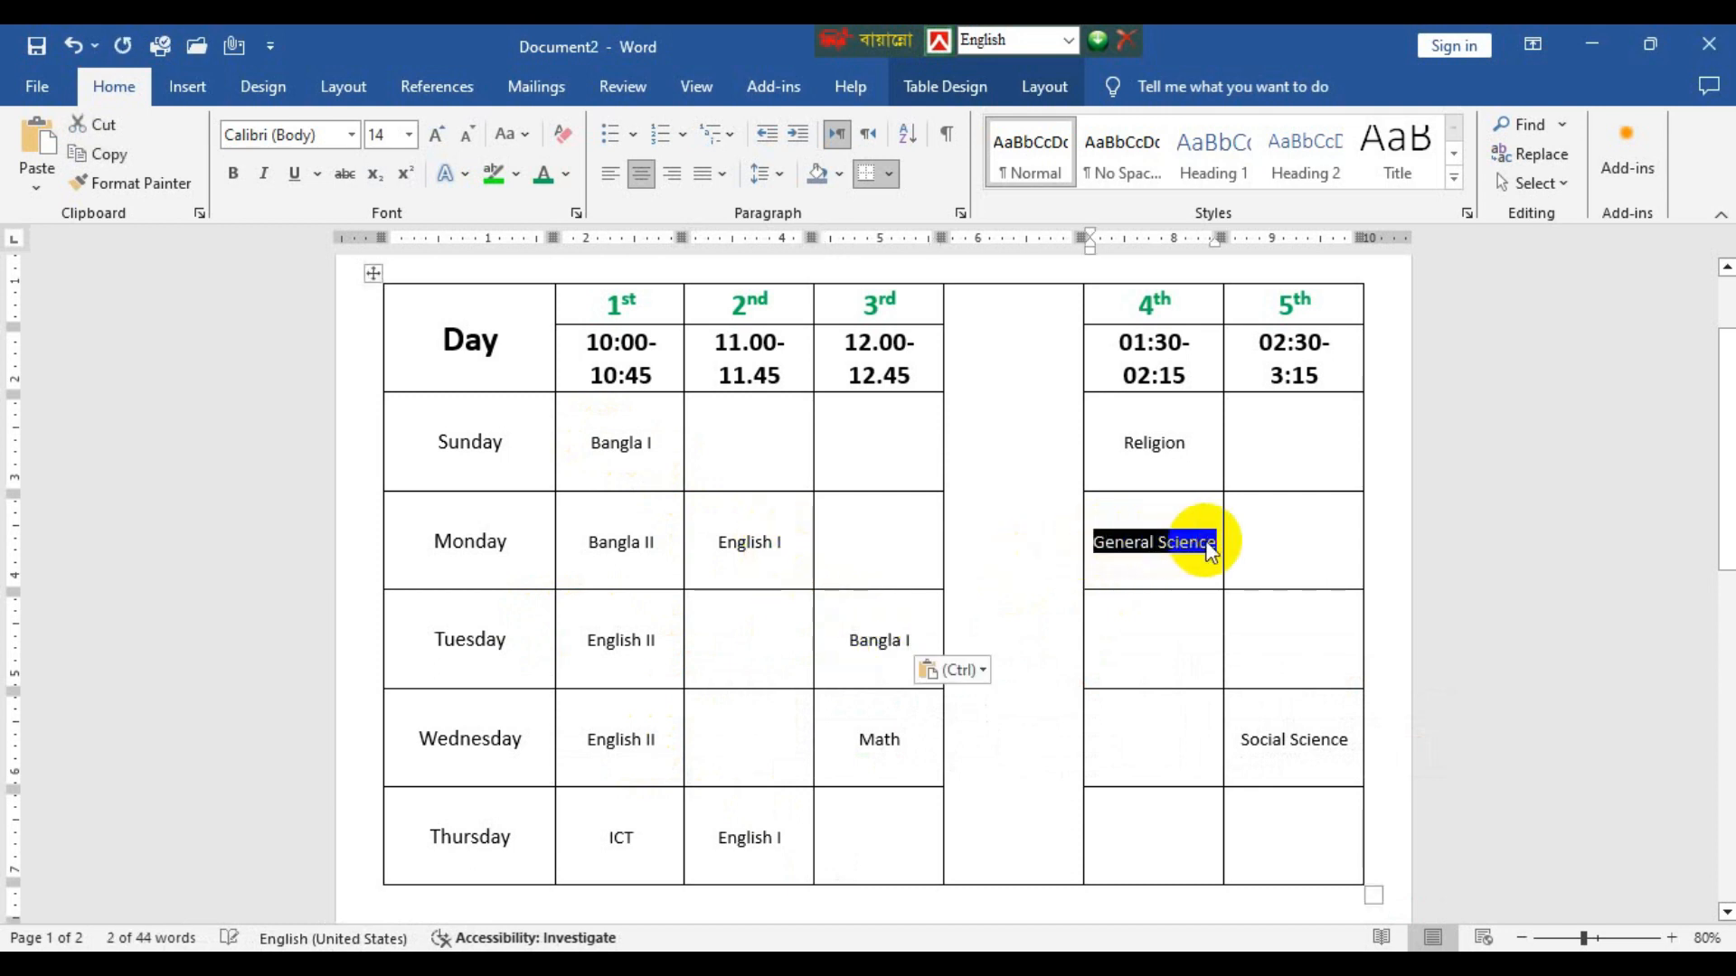
pyautogui.click(715, 750)
pyautogui.hotkey('ctrl', 'v')
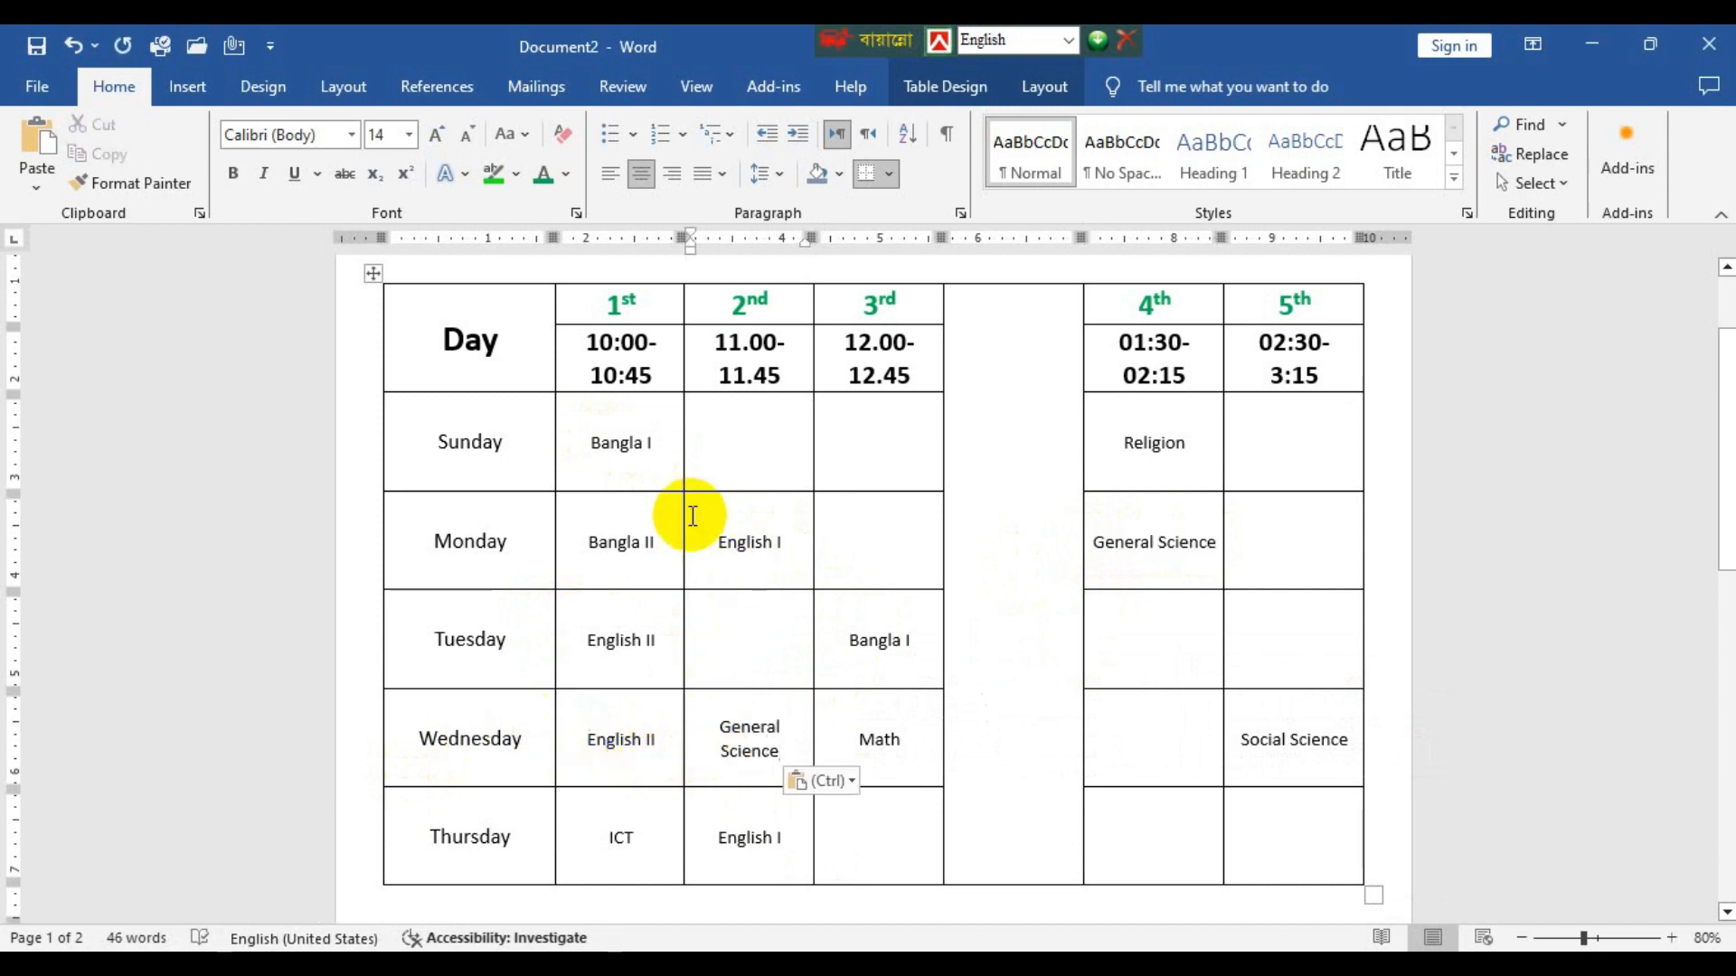
pyautogui.moveTo(658, 455); pyautogui.dragTo(610, 435)
pyautogui.rightClick(1298, 581)
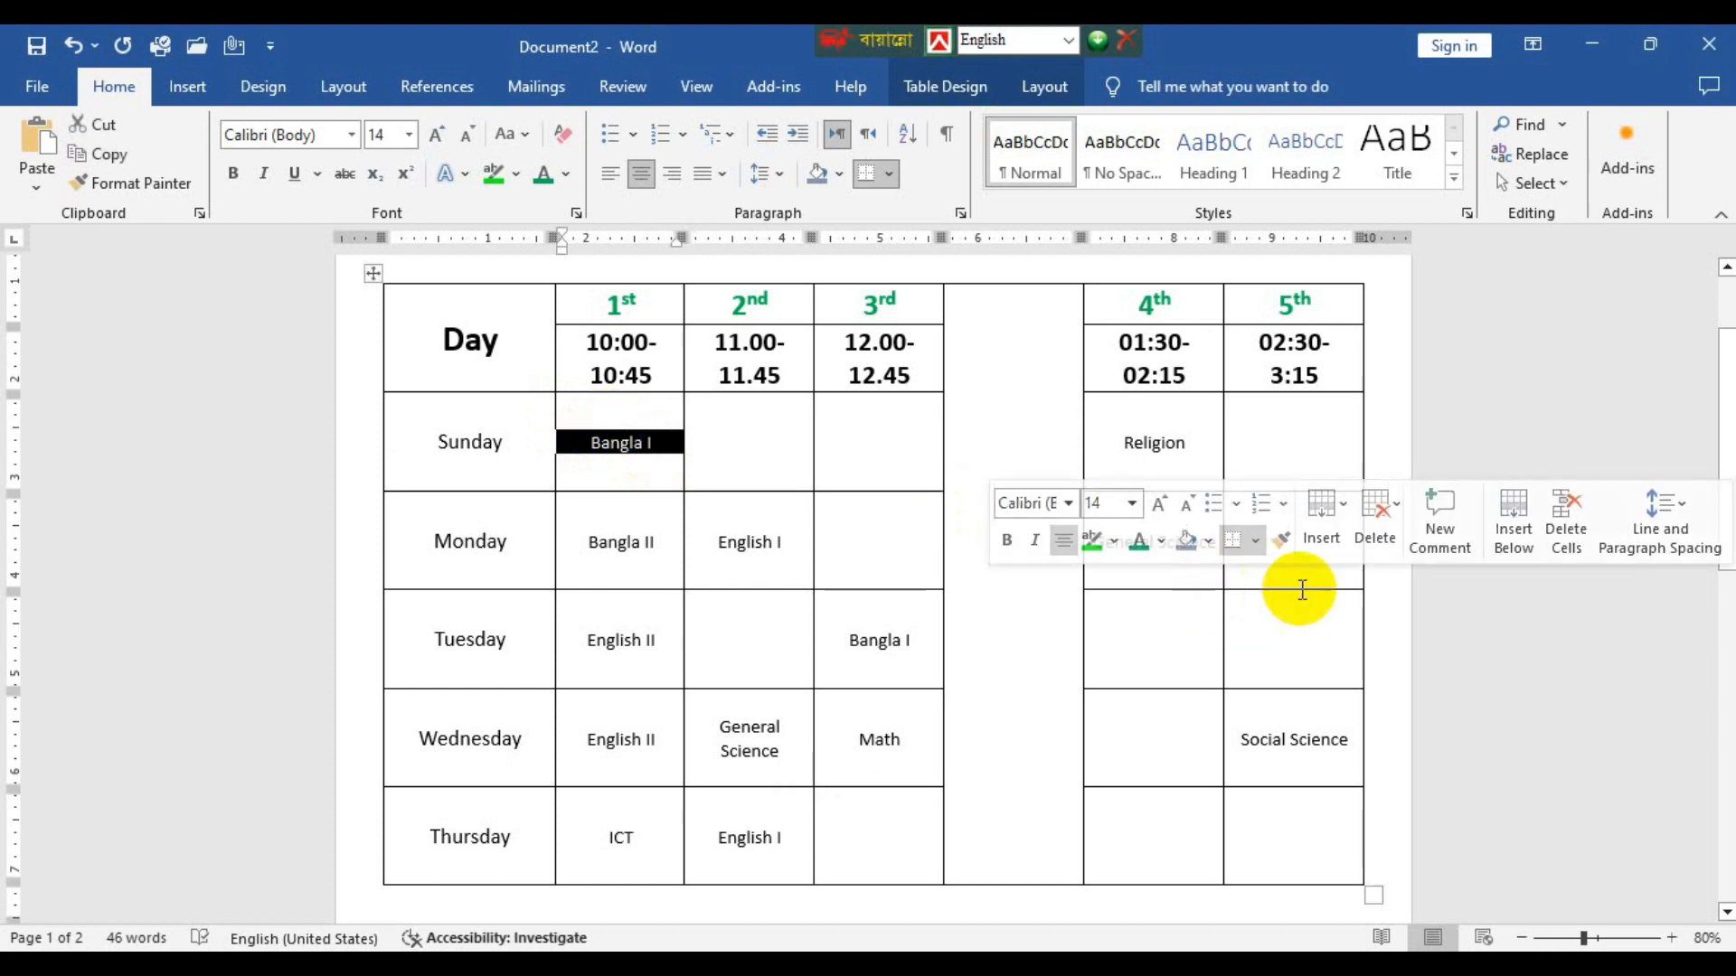
pyautogui.click(1324, 580)
pyautogui.hotkey('ctrl', 'v')
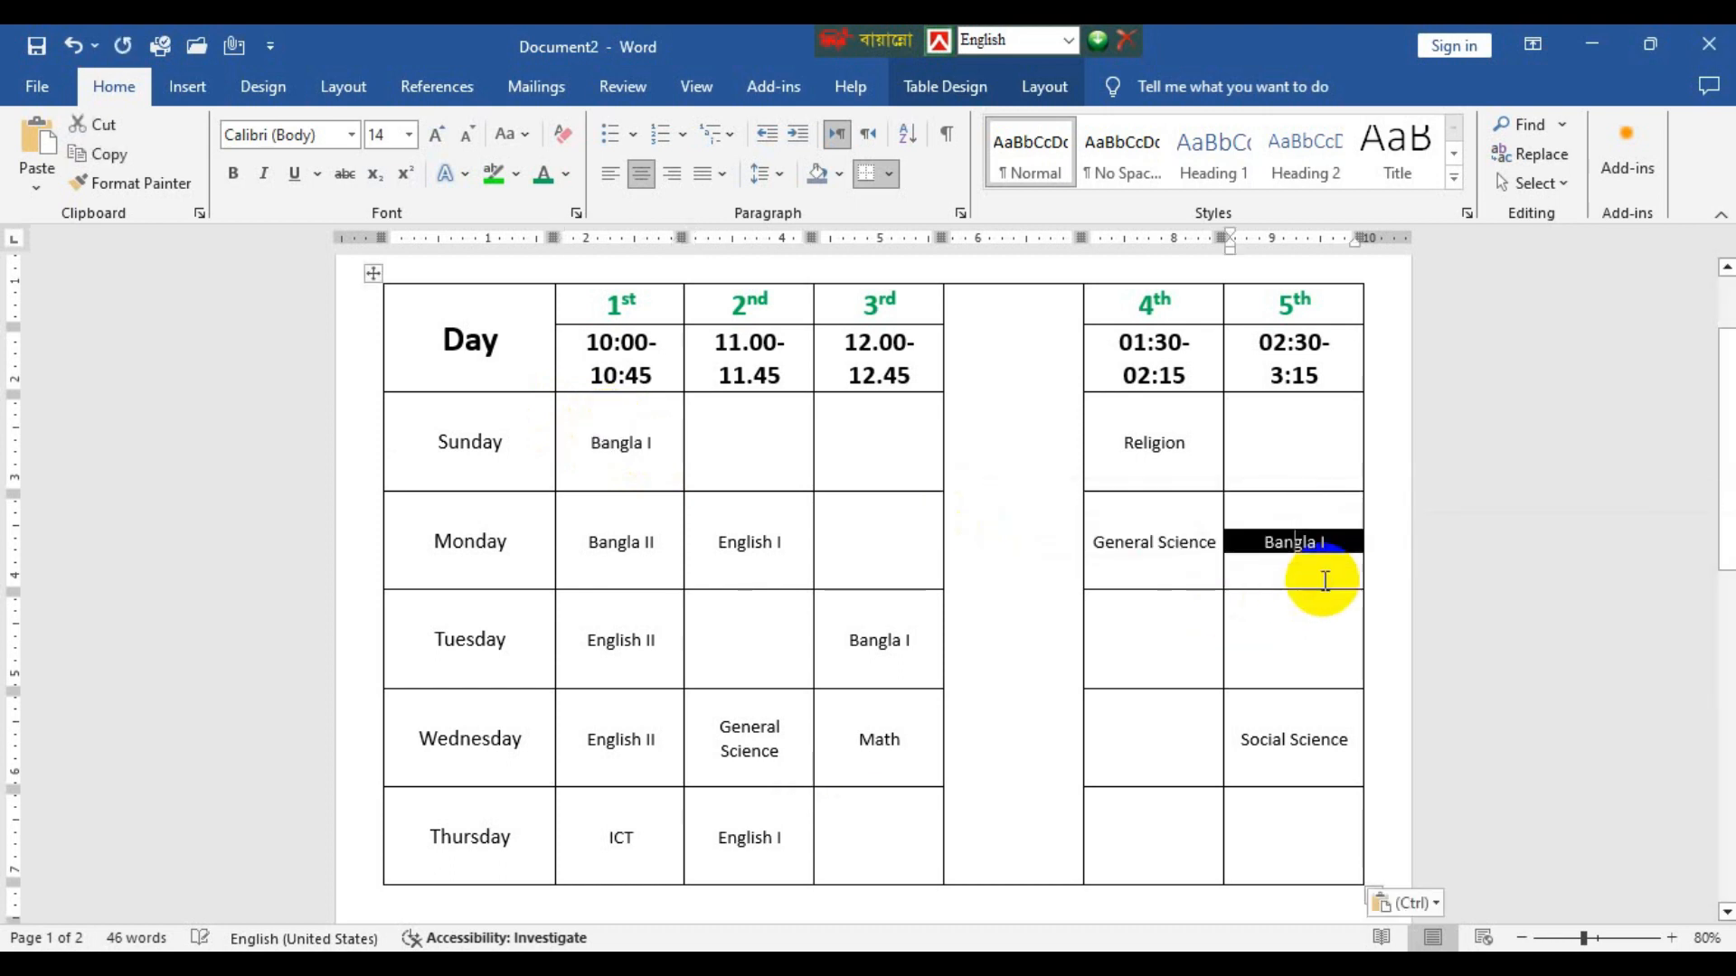
# Copy Sunday's Religion into Monday's 3rd period cell and Monday's English I into Tuesday's 2nd period cell.
pyautogui.moveTo(1112, 422)
pyautogui.mouseDown()
pyautogui.moveTo(1077, 422)
pyautogui.moveTo(1123, 441)
pyautogui.mouseUp()
pyautogui.hotkey('ctrl', 'c')
pyautogui.click(861, 543)
pyautogui.hotkey('ctrl', 'v')
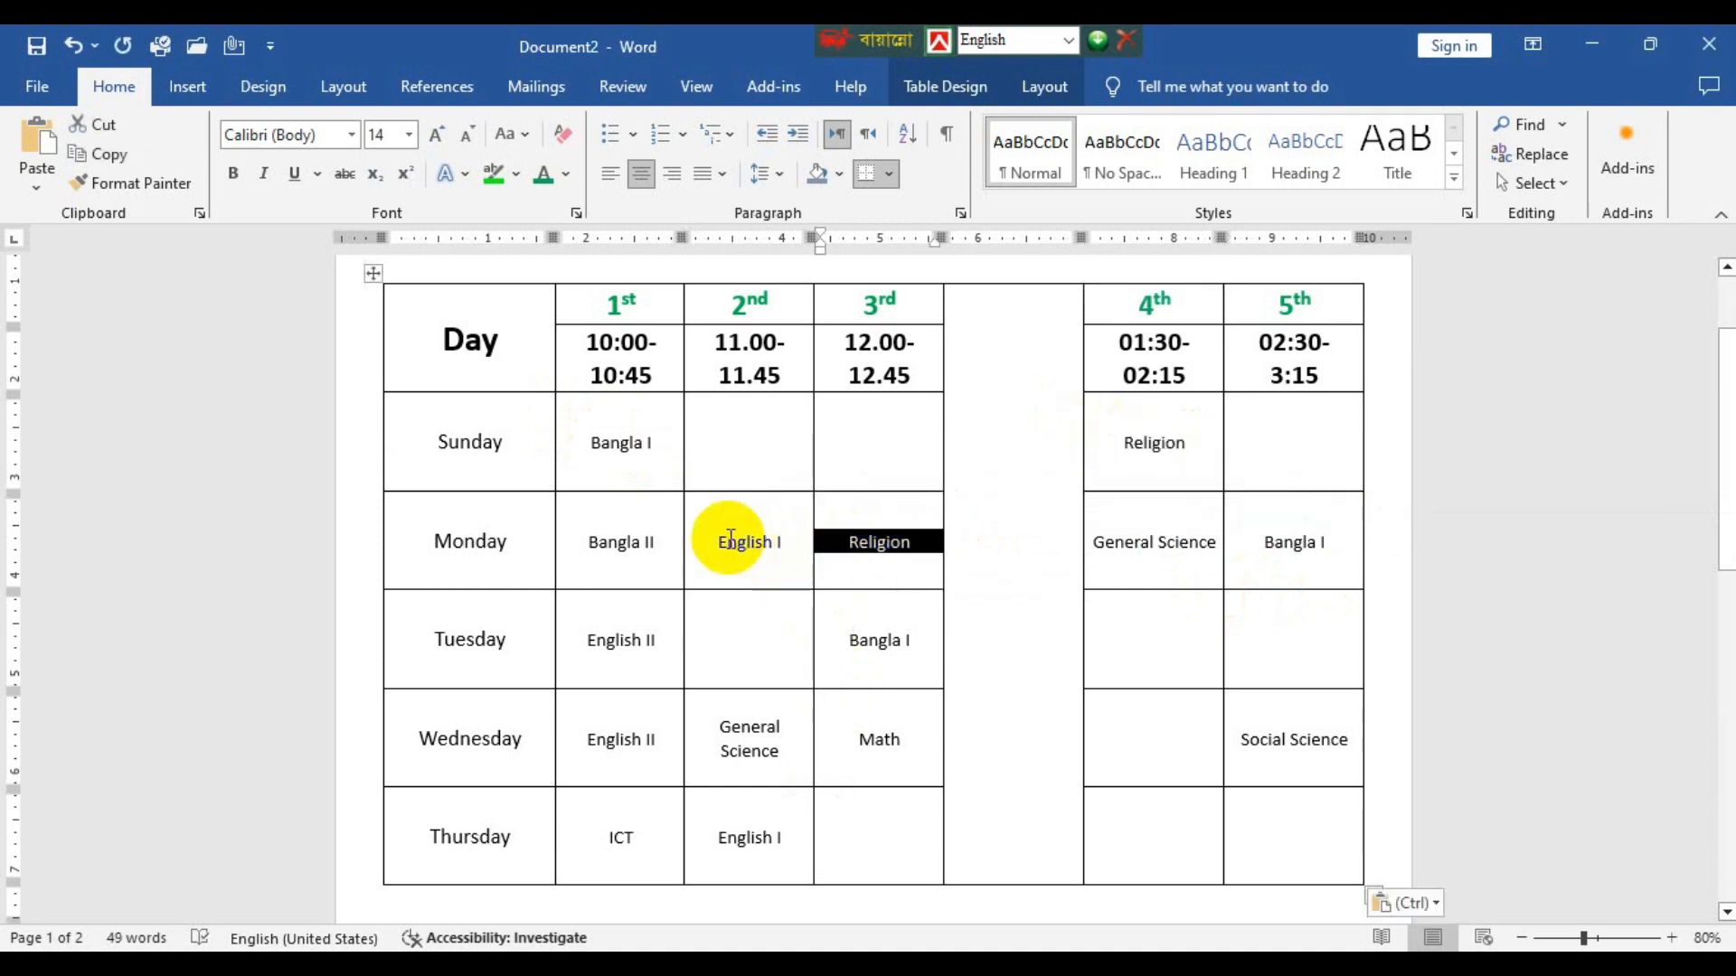
pyautogui.click(796, 540)
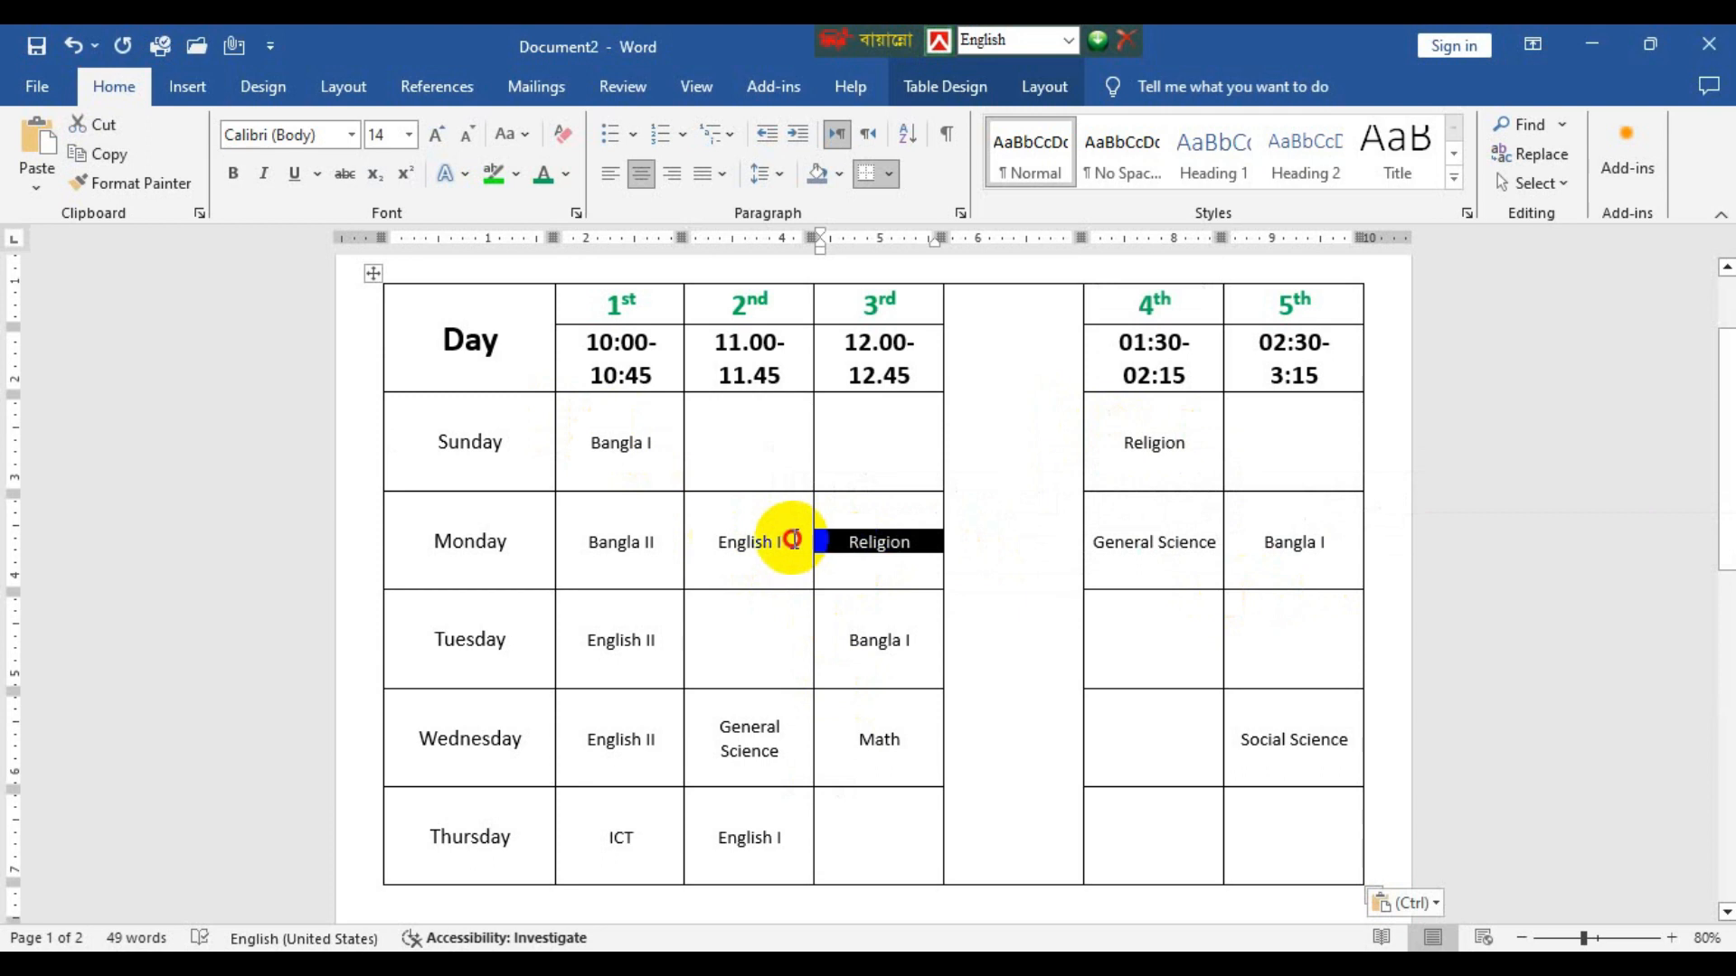
pyautogui.moveTo(795, 540); pyautogui.dragTo(698, 533)
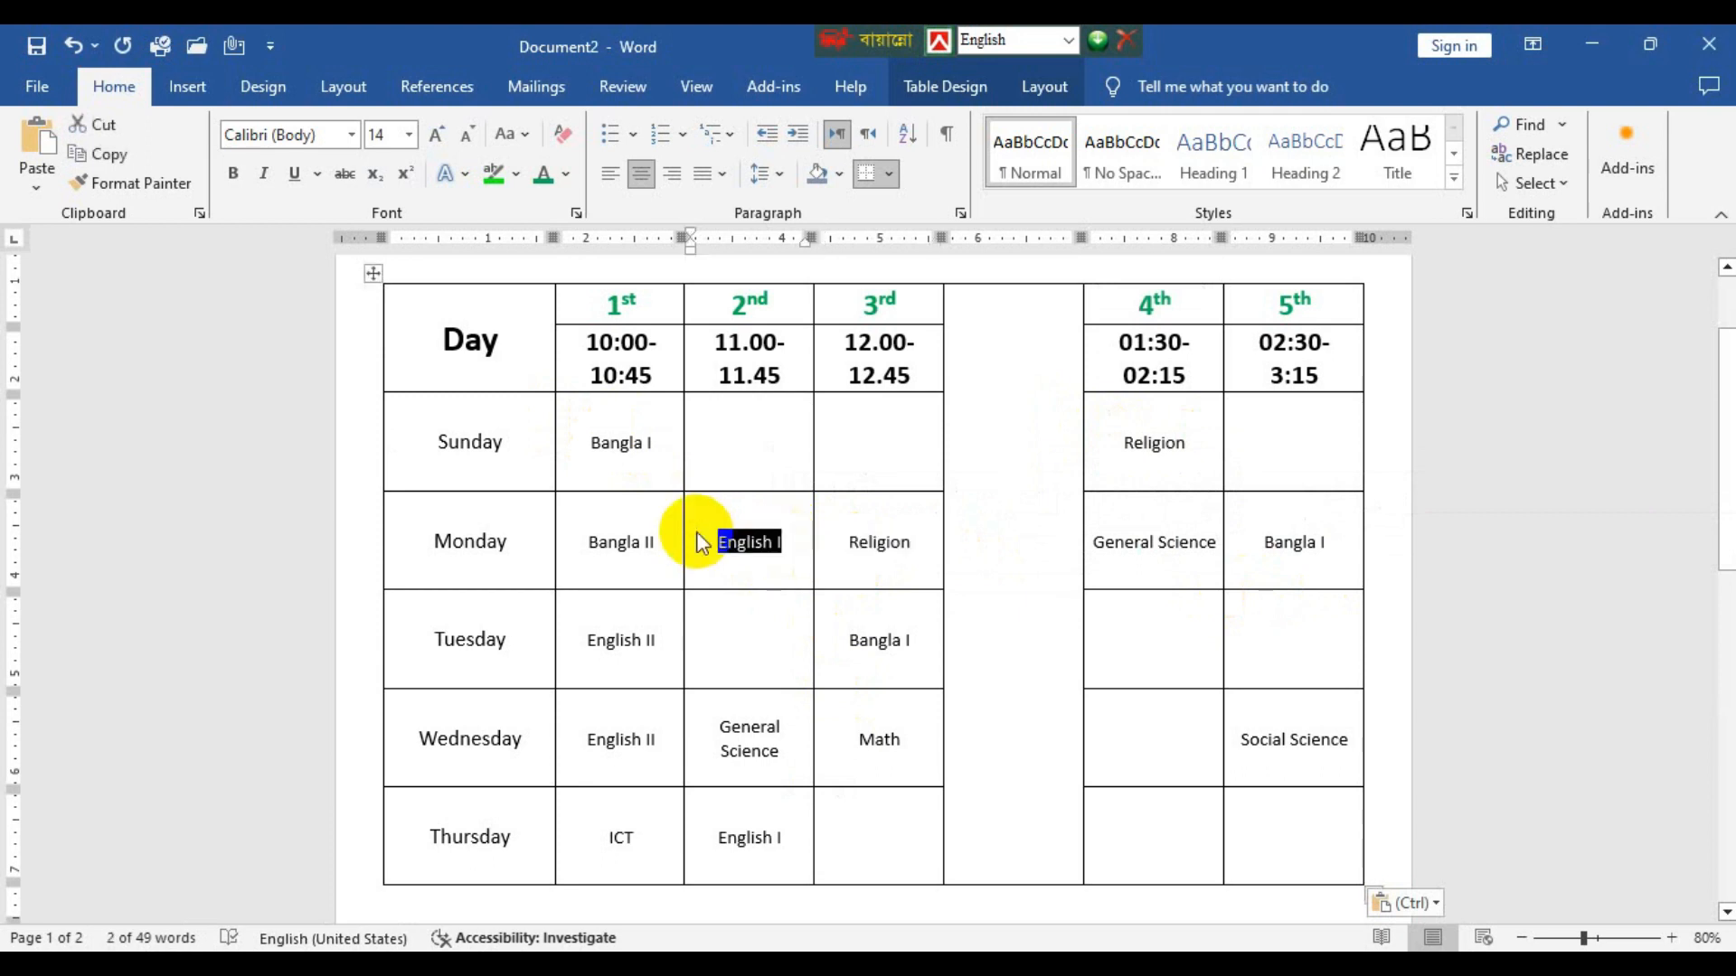
pyautogui.click(796, 660)
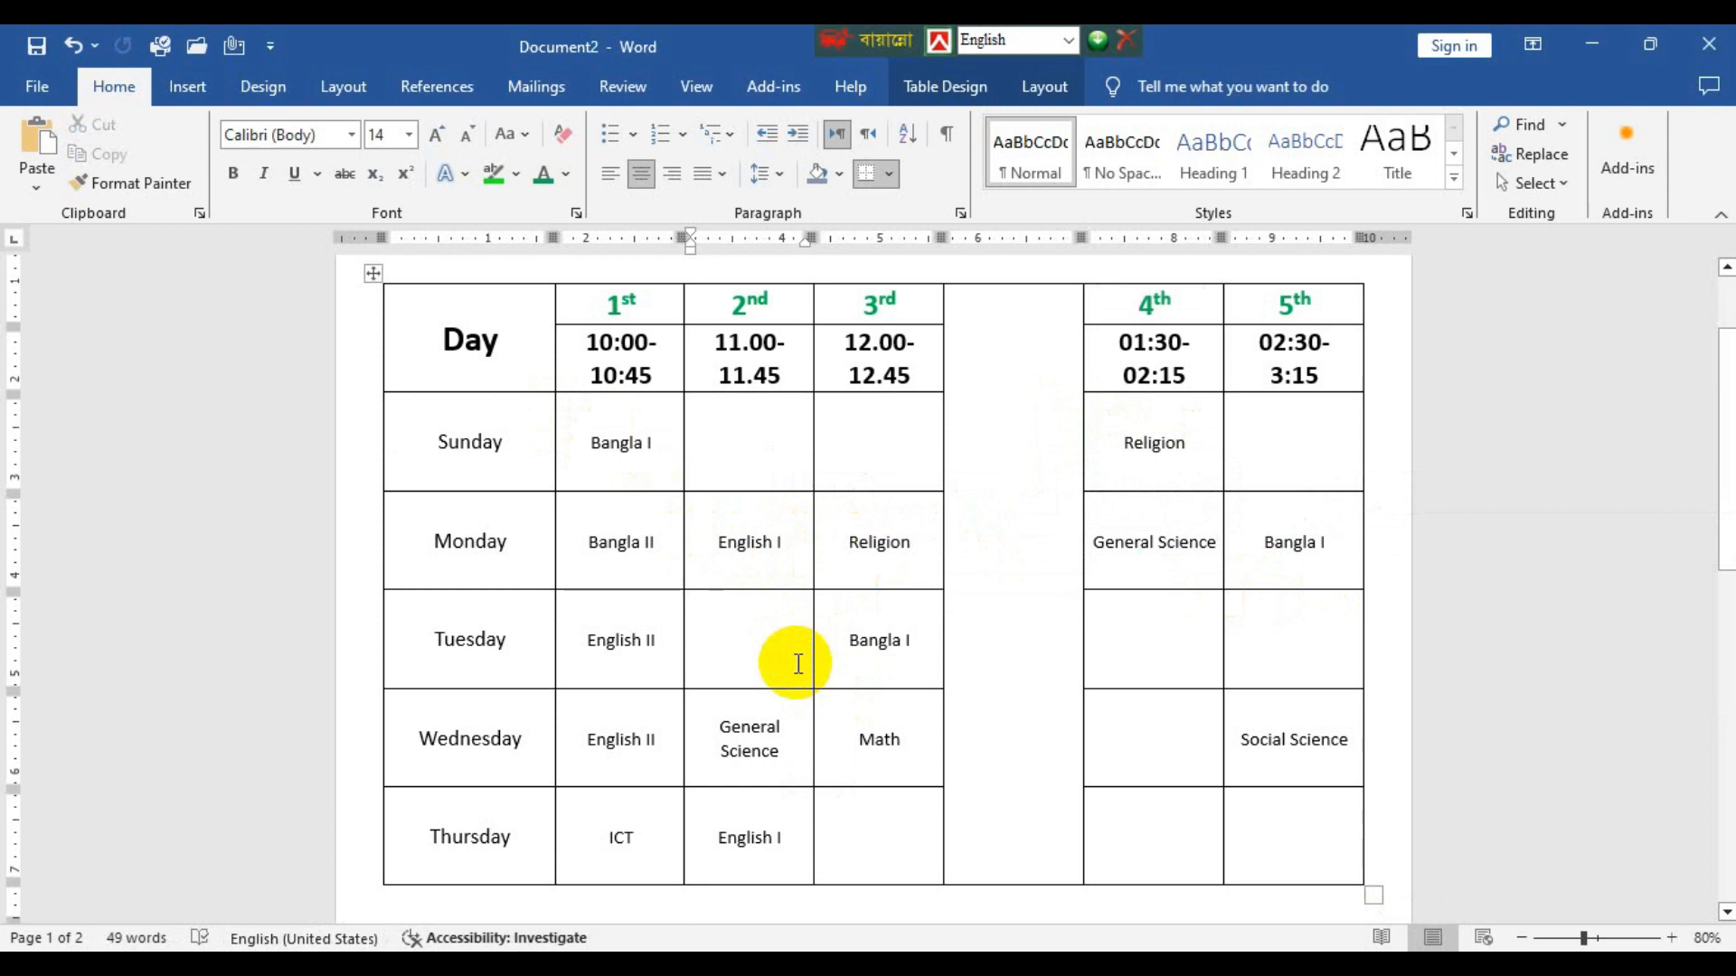
pyautogui.hotkey('ctrl', 'v')
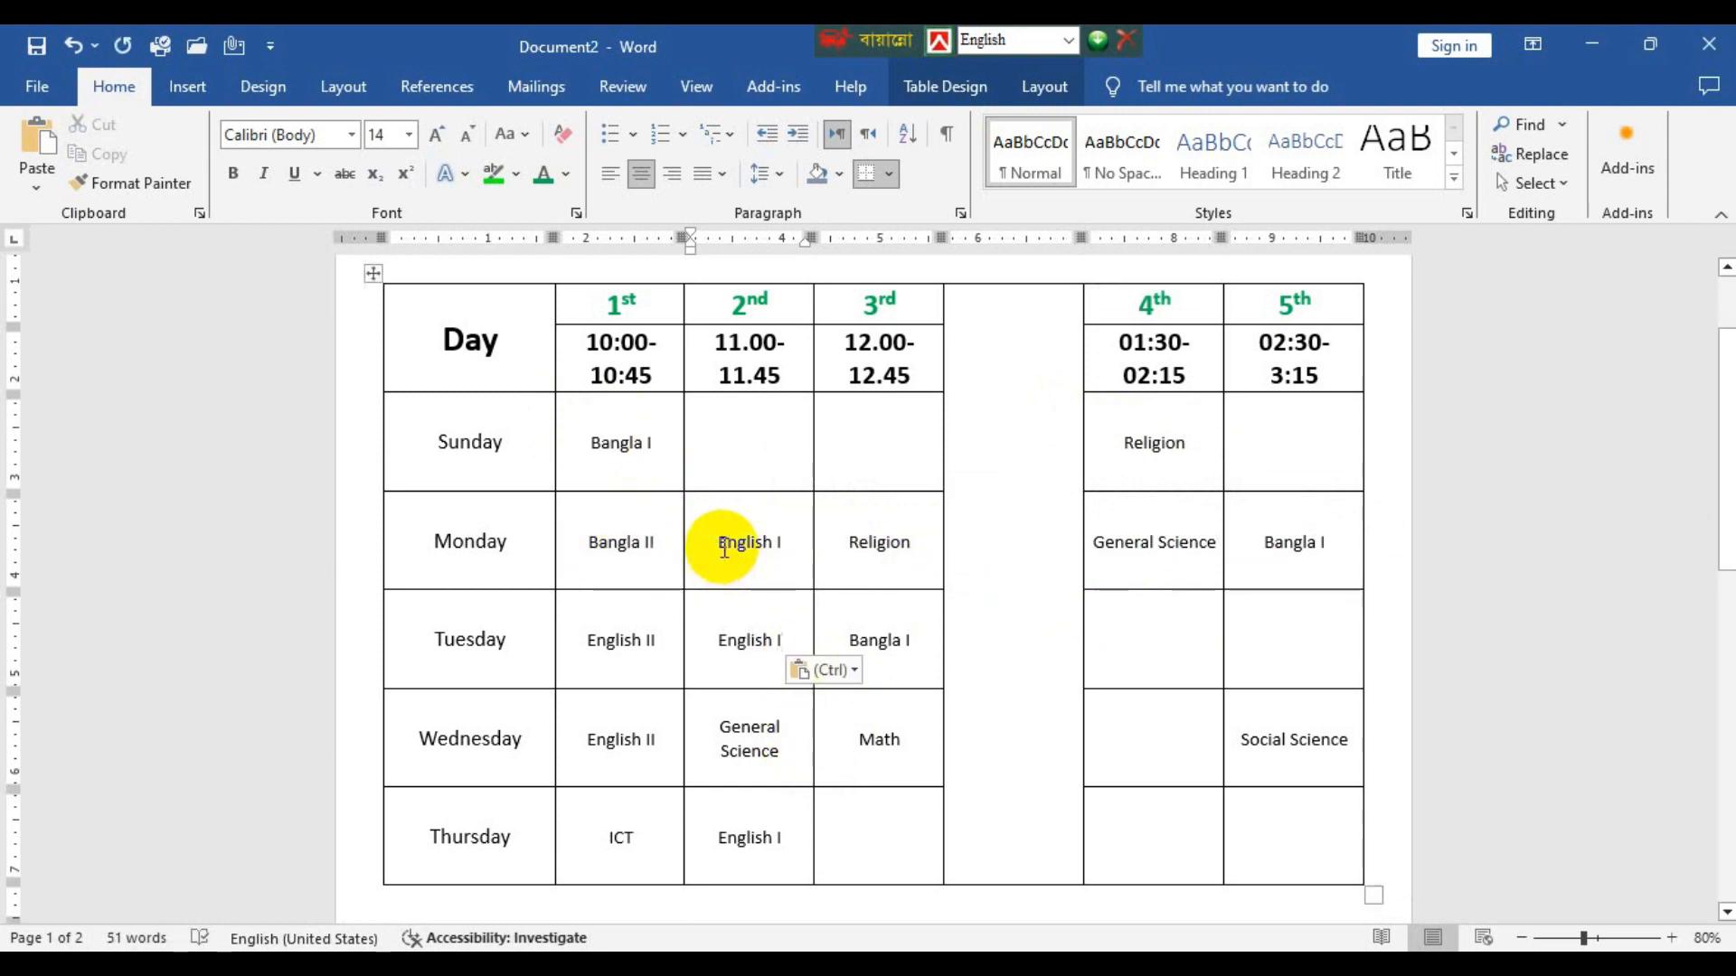
# Copy English I from Monday's 2nd period cell into Sunday's 2nd period cell.
pyautogui.moveTo(729, 542); pyautogui.dragTo(1257, 565)
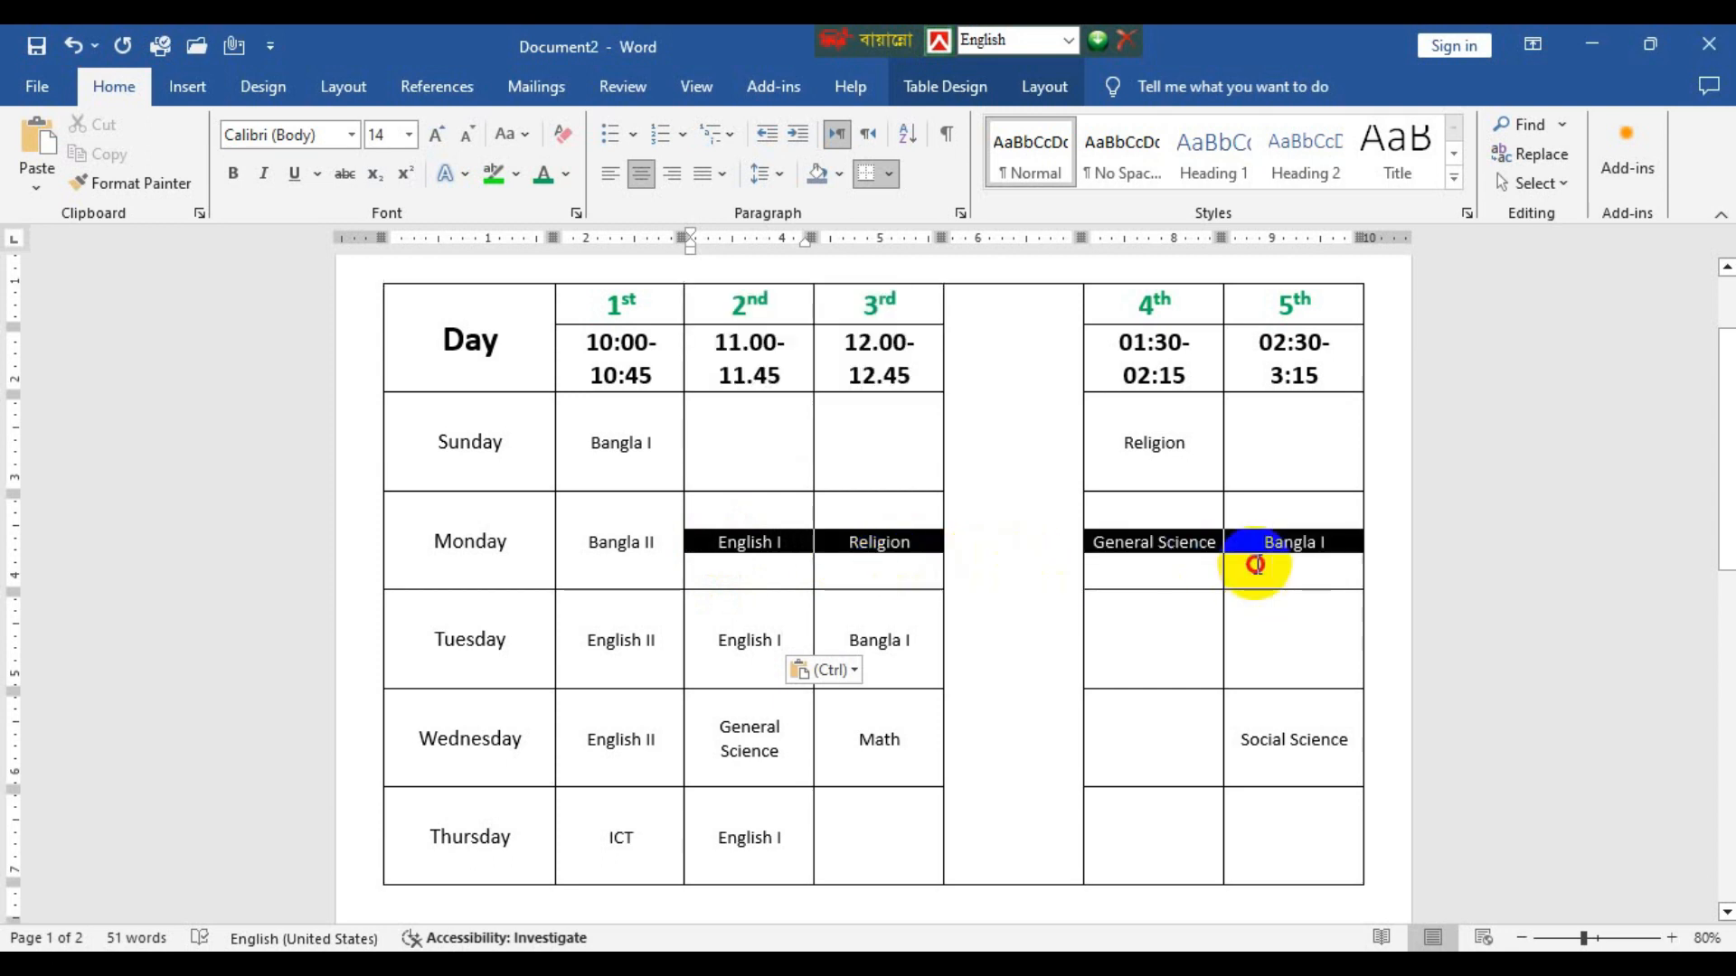
pyautogui.hotkey('ctrl', 'c')
pyautogui.moveTo(708, 554); pyautogui.dragTo(922, 552)
pyautogui.moveTo(783, 542); pyautogui.dragTo(680, 538)
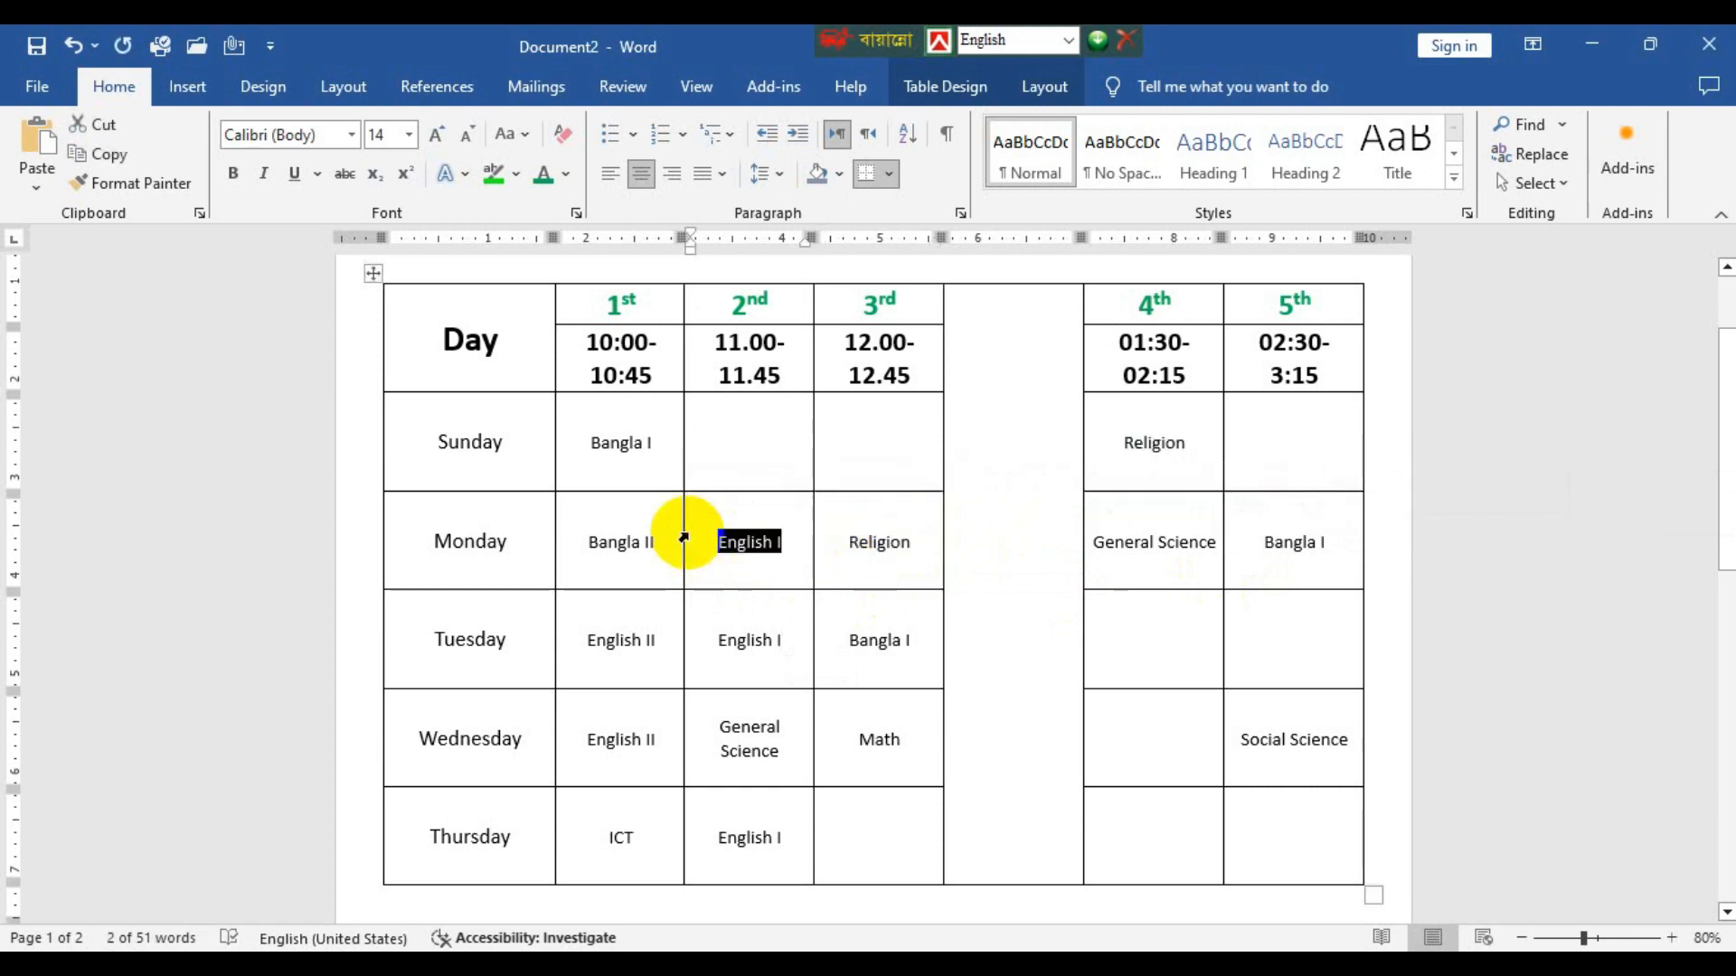
pyautogui.click(758, 452)
pyautogui.hotkey('ctrl', 'v')
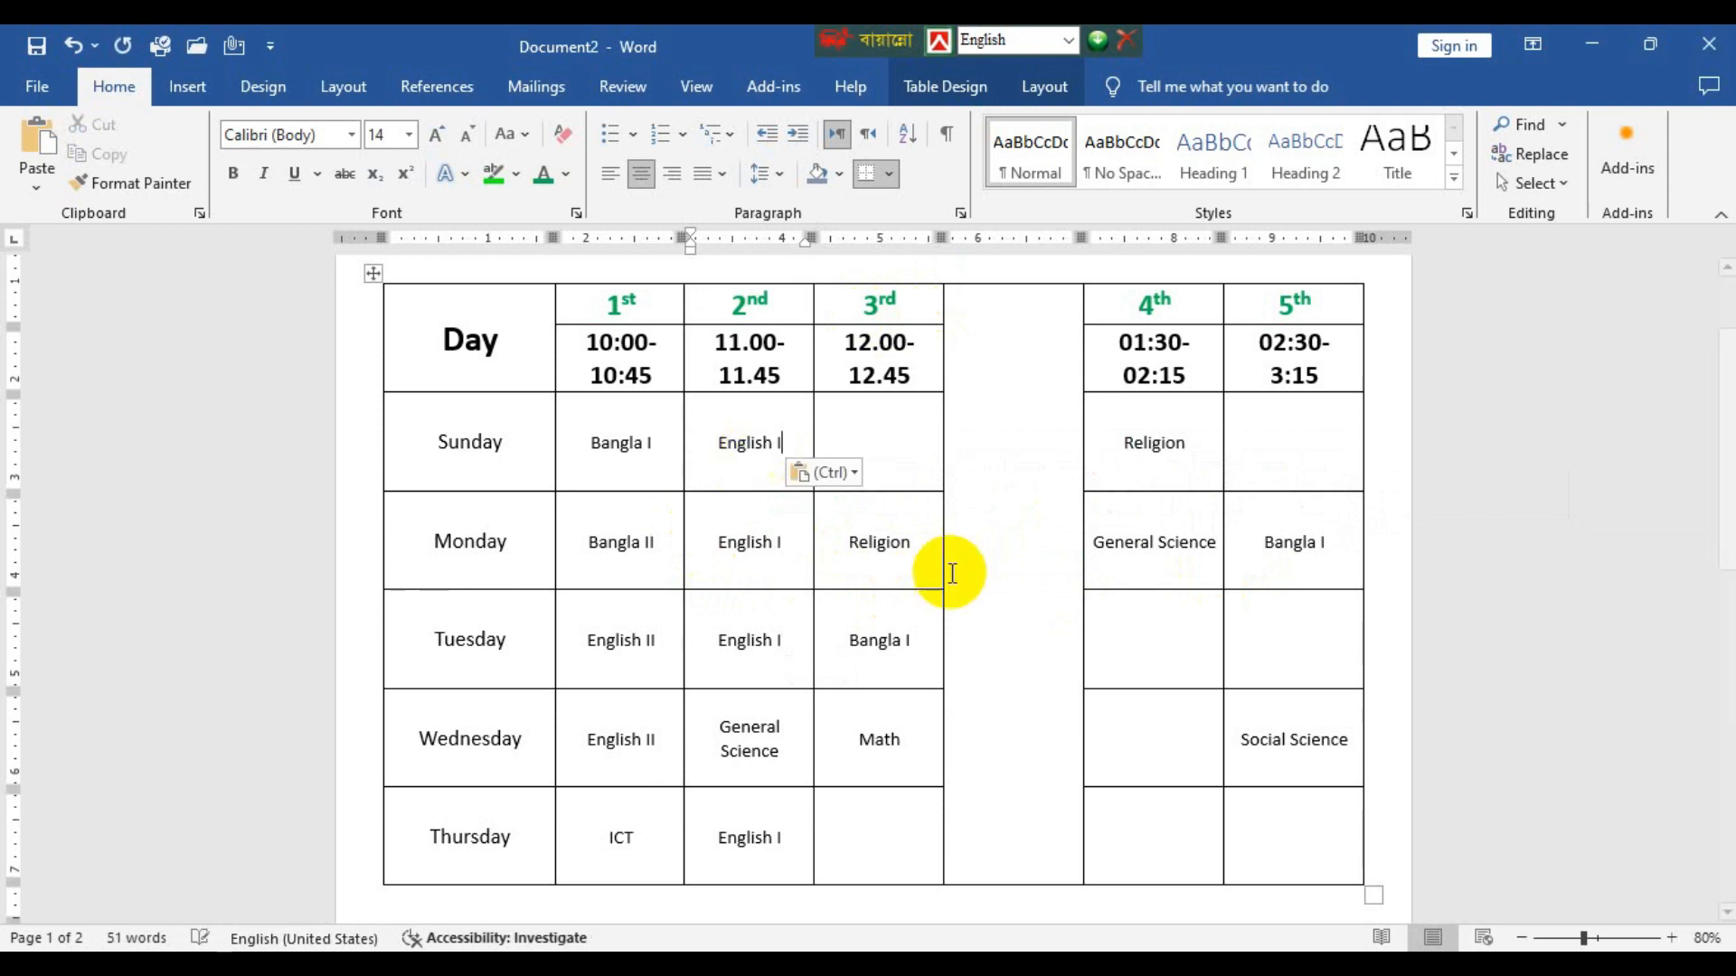
# Copy Wednesday's Social Science into Sunday's 3rd period cell and Wednesday's General Science into Sunday's 5th period cell.
pyautogui.moveTo(1232, 723); pyautogui.dragTo(1360, 729)
pyautogui.hotkey('ctrl', 'c')
pyautogui.click(902, 426)
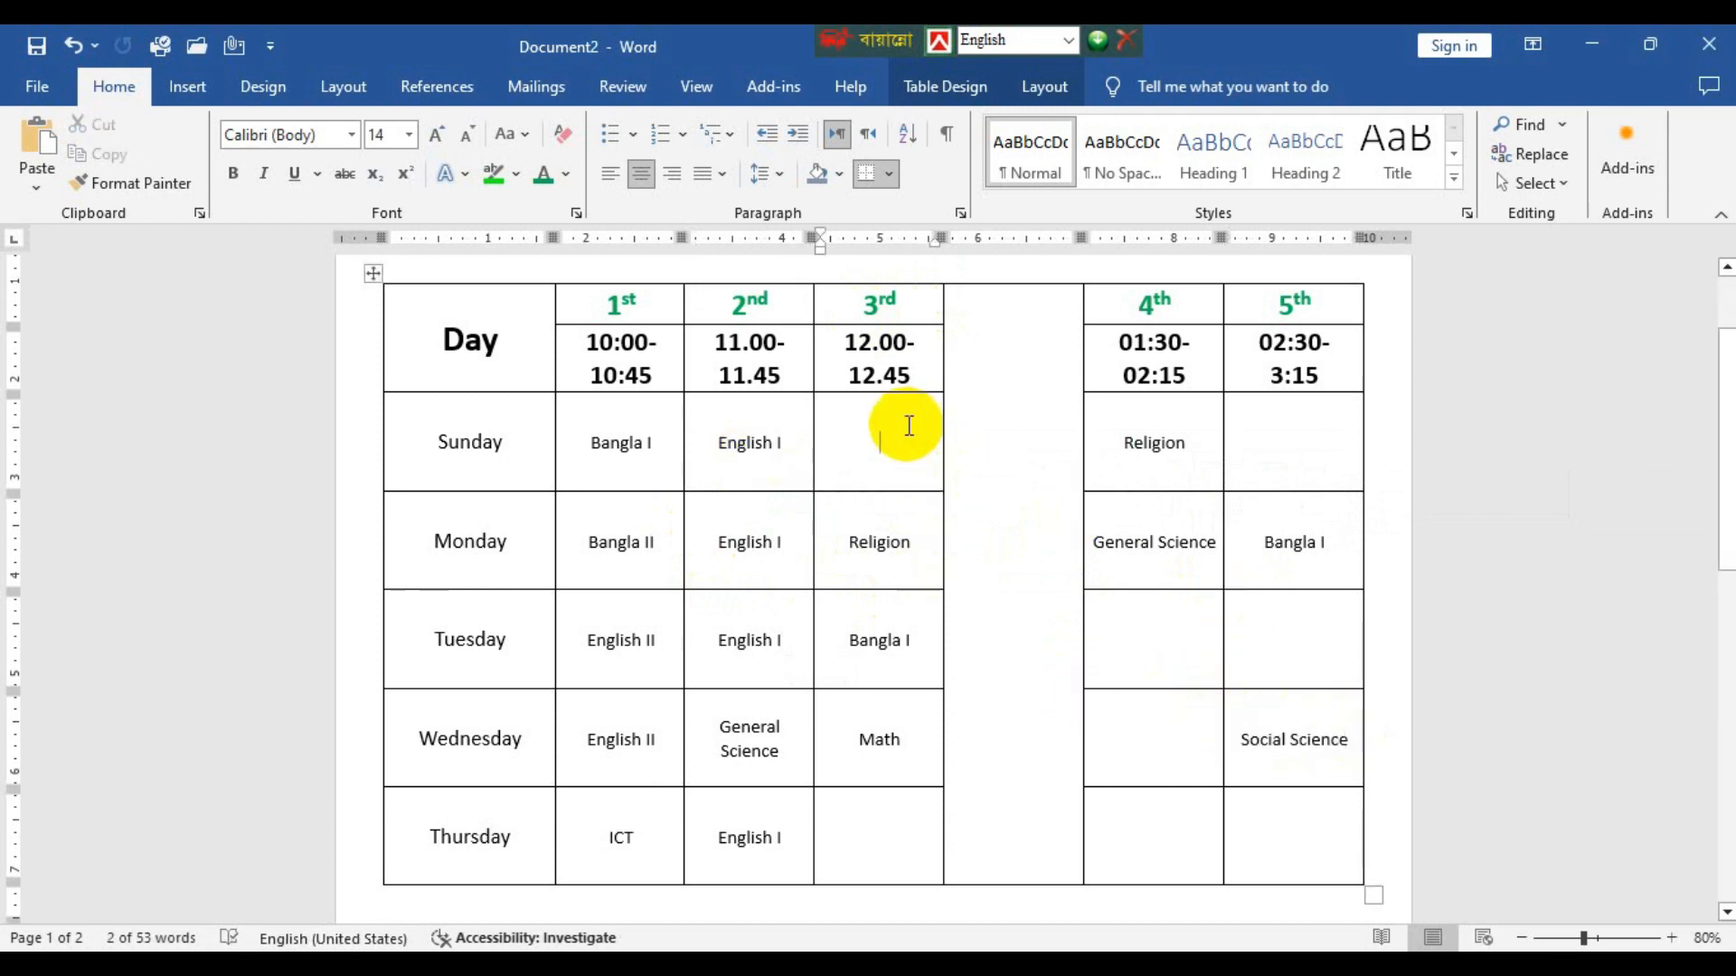
pyautogui.hotkey('ctrl', 'v')
pyautogui.moveTo(728, 737); pyautogui.dragTo(811, 758)
pyautogui.click(1321, 446)
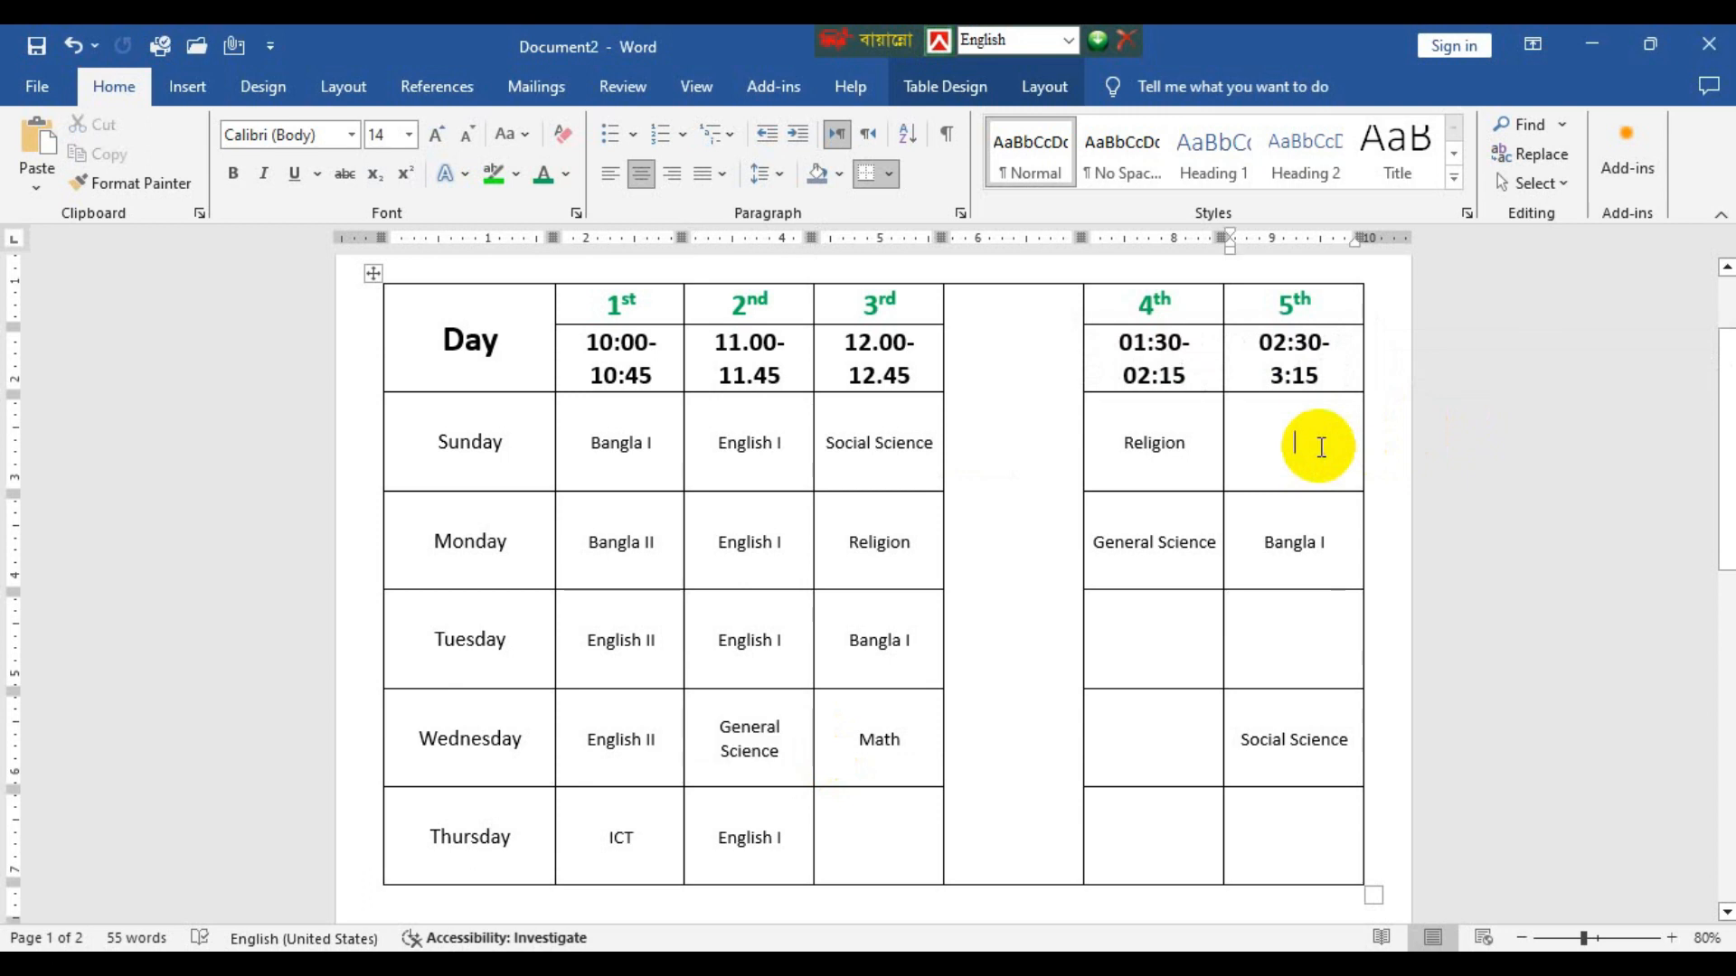
pyautogui.hotkey('ctrl', 'v')
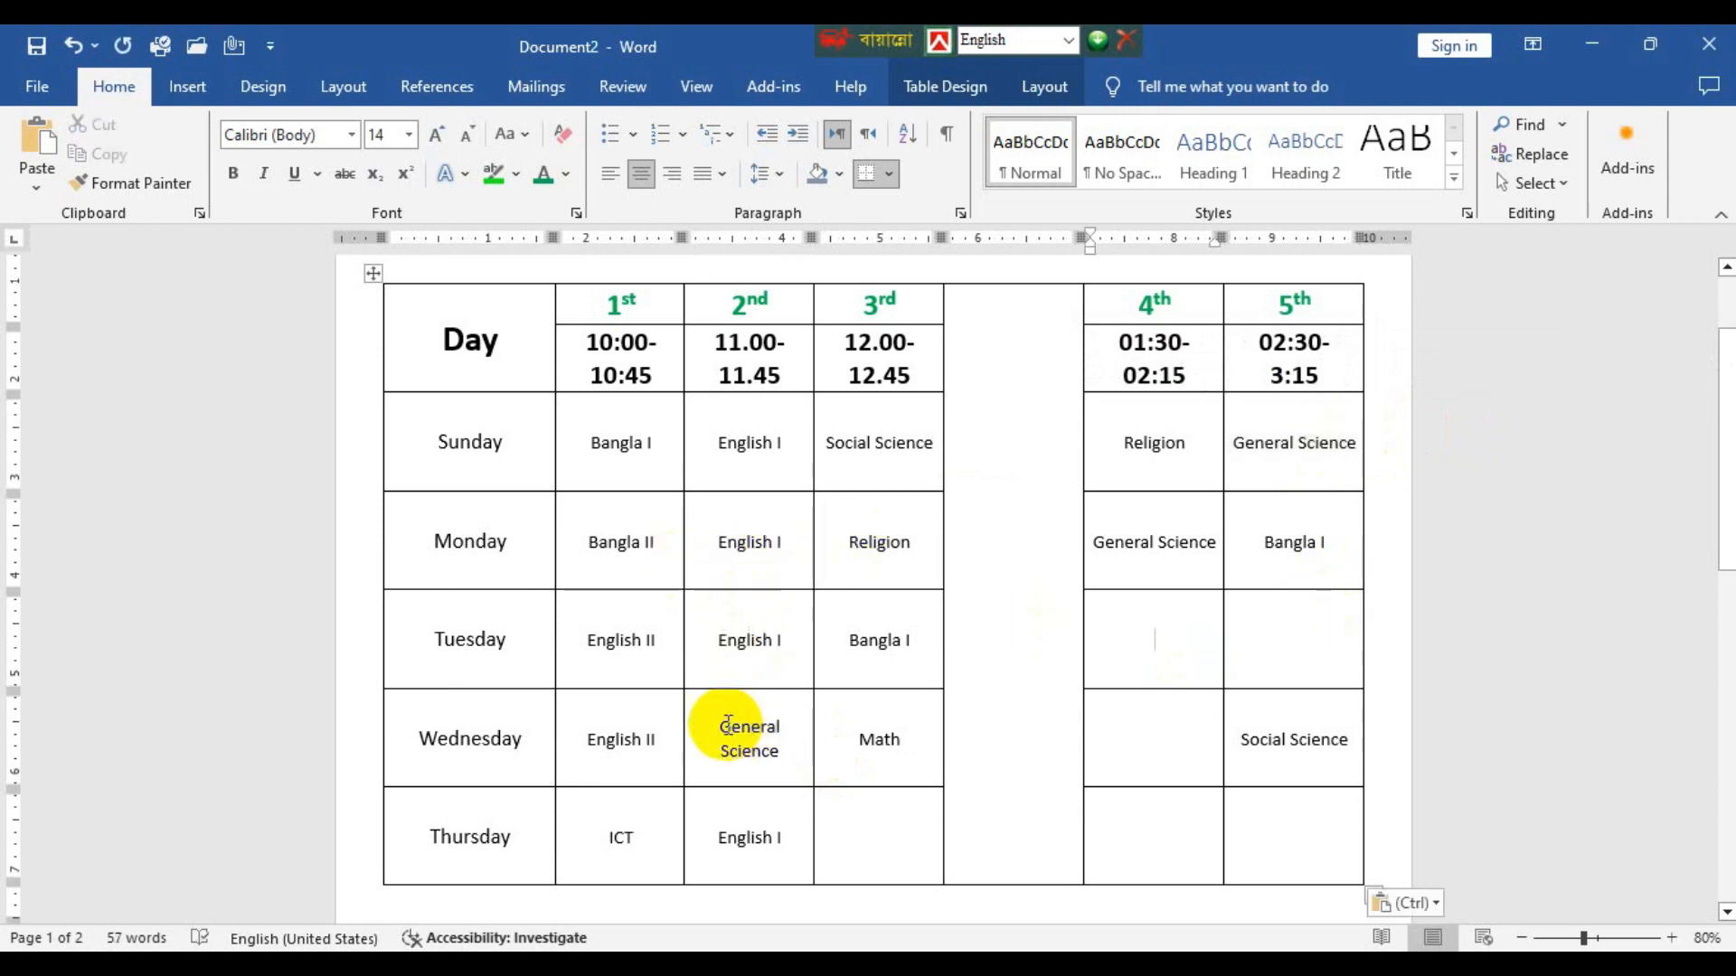
# Fill the 4th period column by copying General Science into Tuesday's cell and Bangla I into Wednesday's cell.
pyautogui.moveTo(729, 720); pyautogui.dragTo(807, 749)
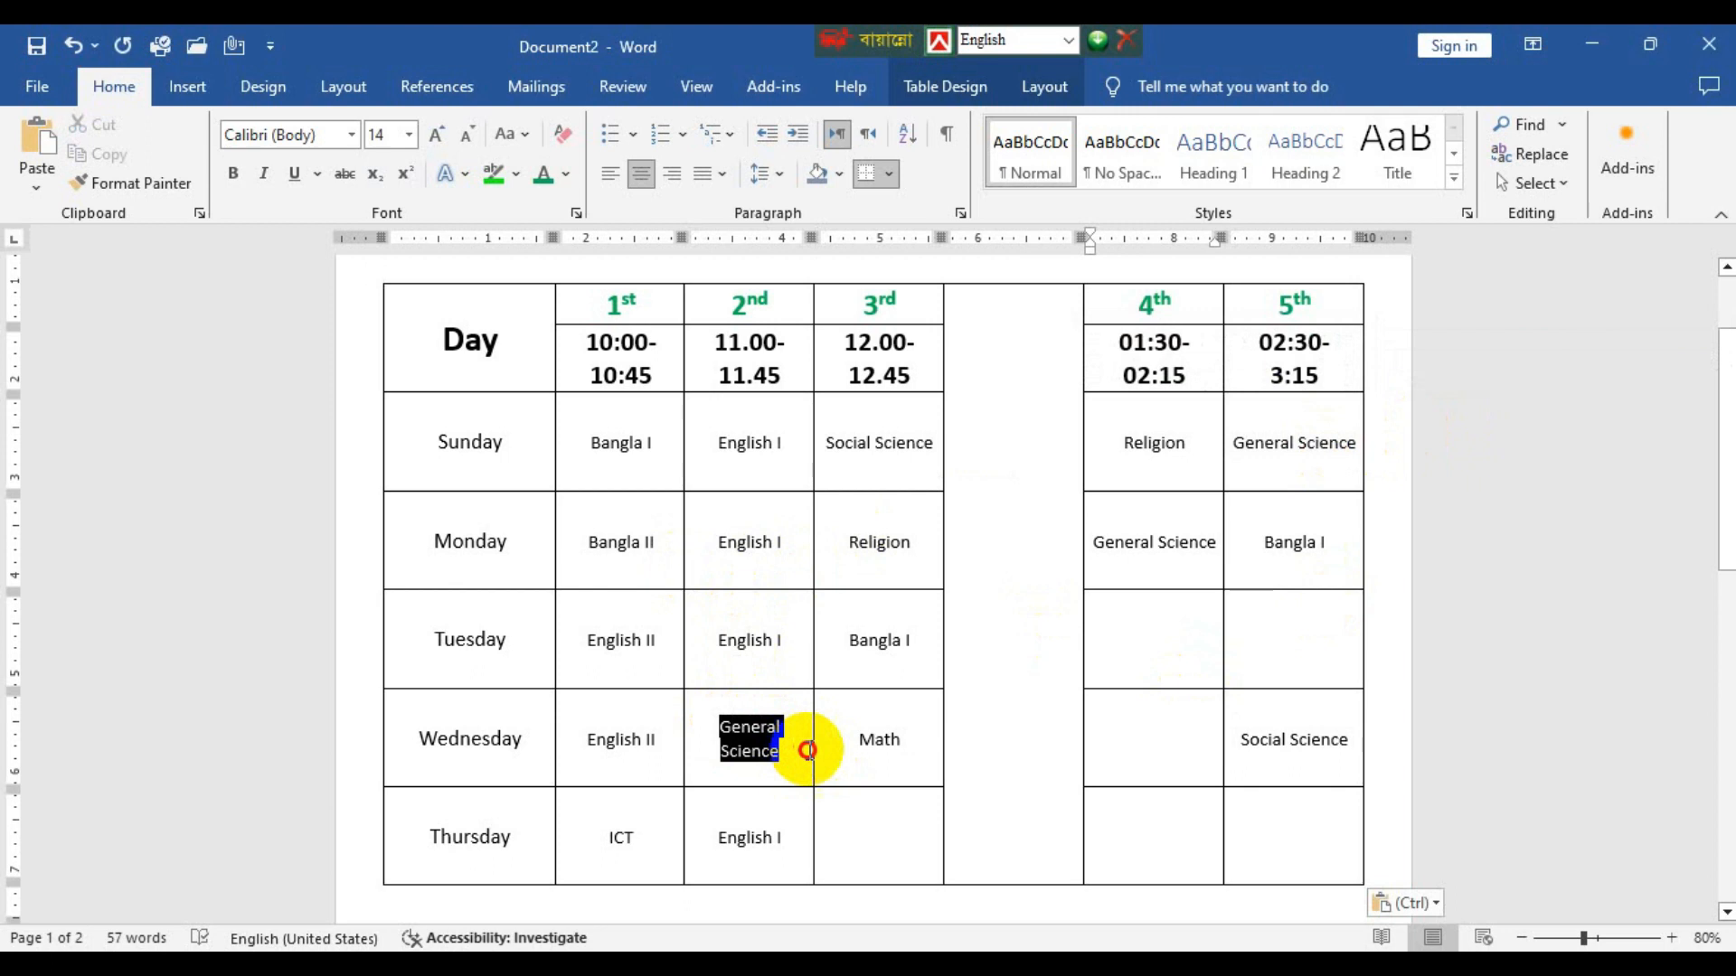
pyautogui.click(1154, 659)
pyautogui.hotkey('ctrl', 'v')
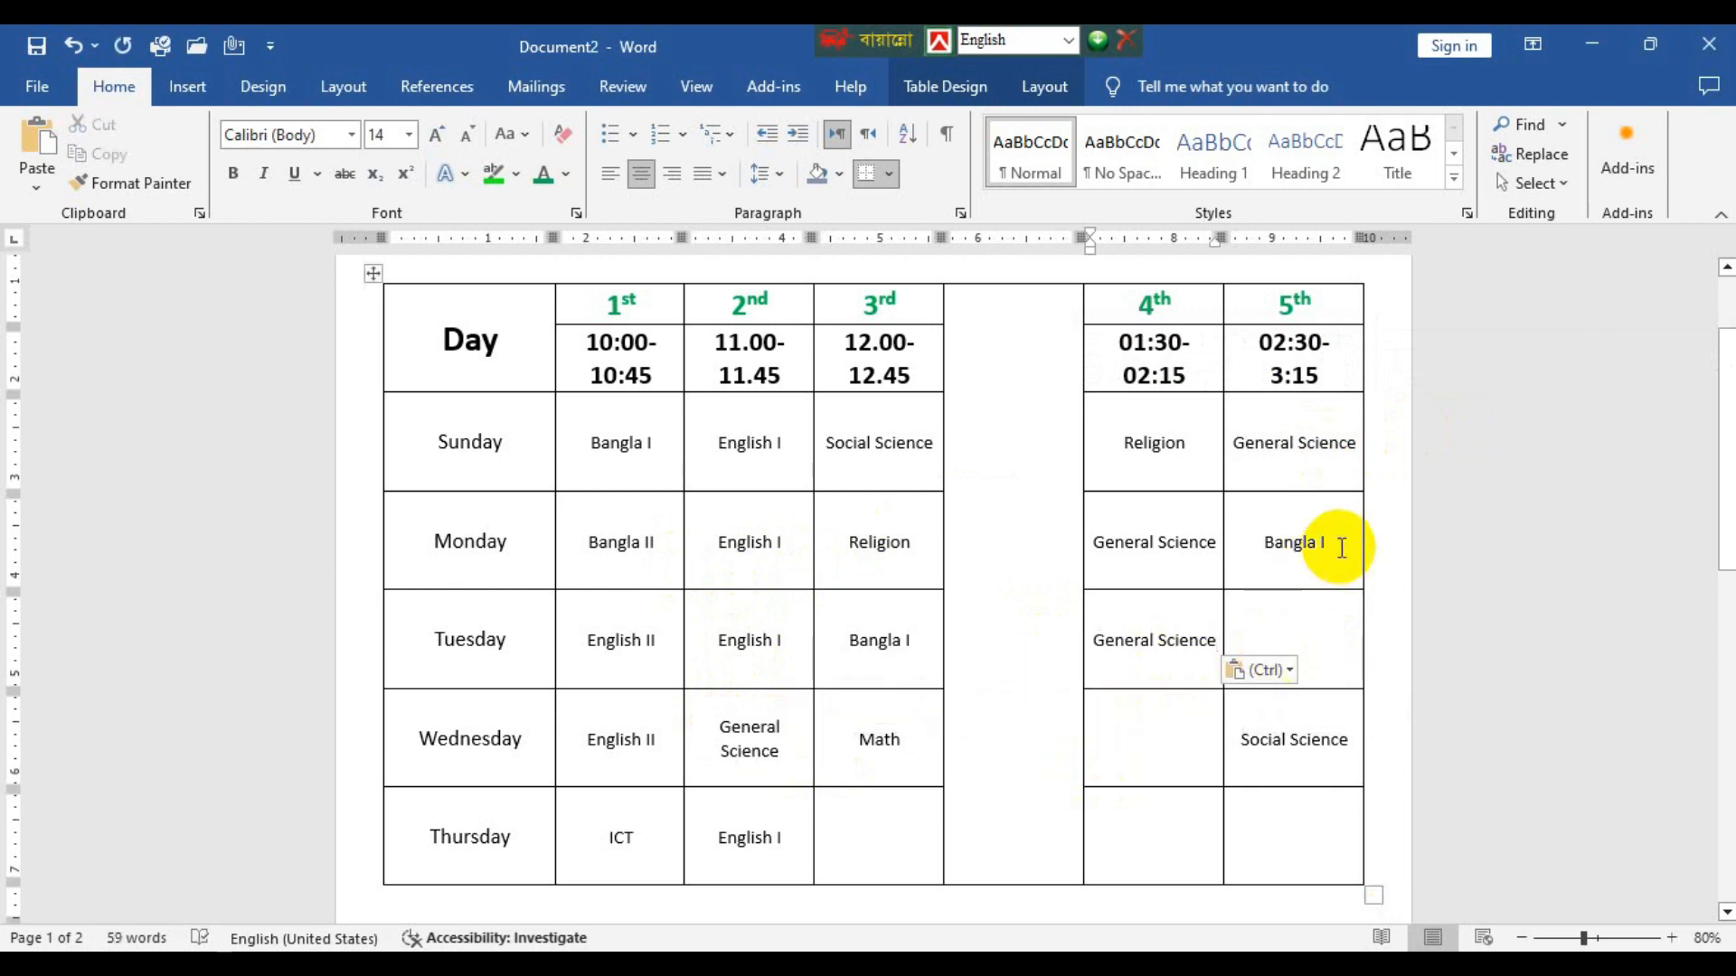
pyautogui.moveTo(1318, 542); pyautogui.dragTo(1235, 545)
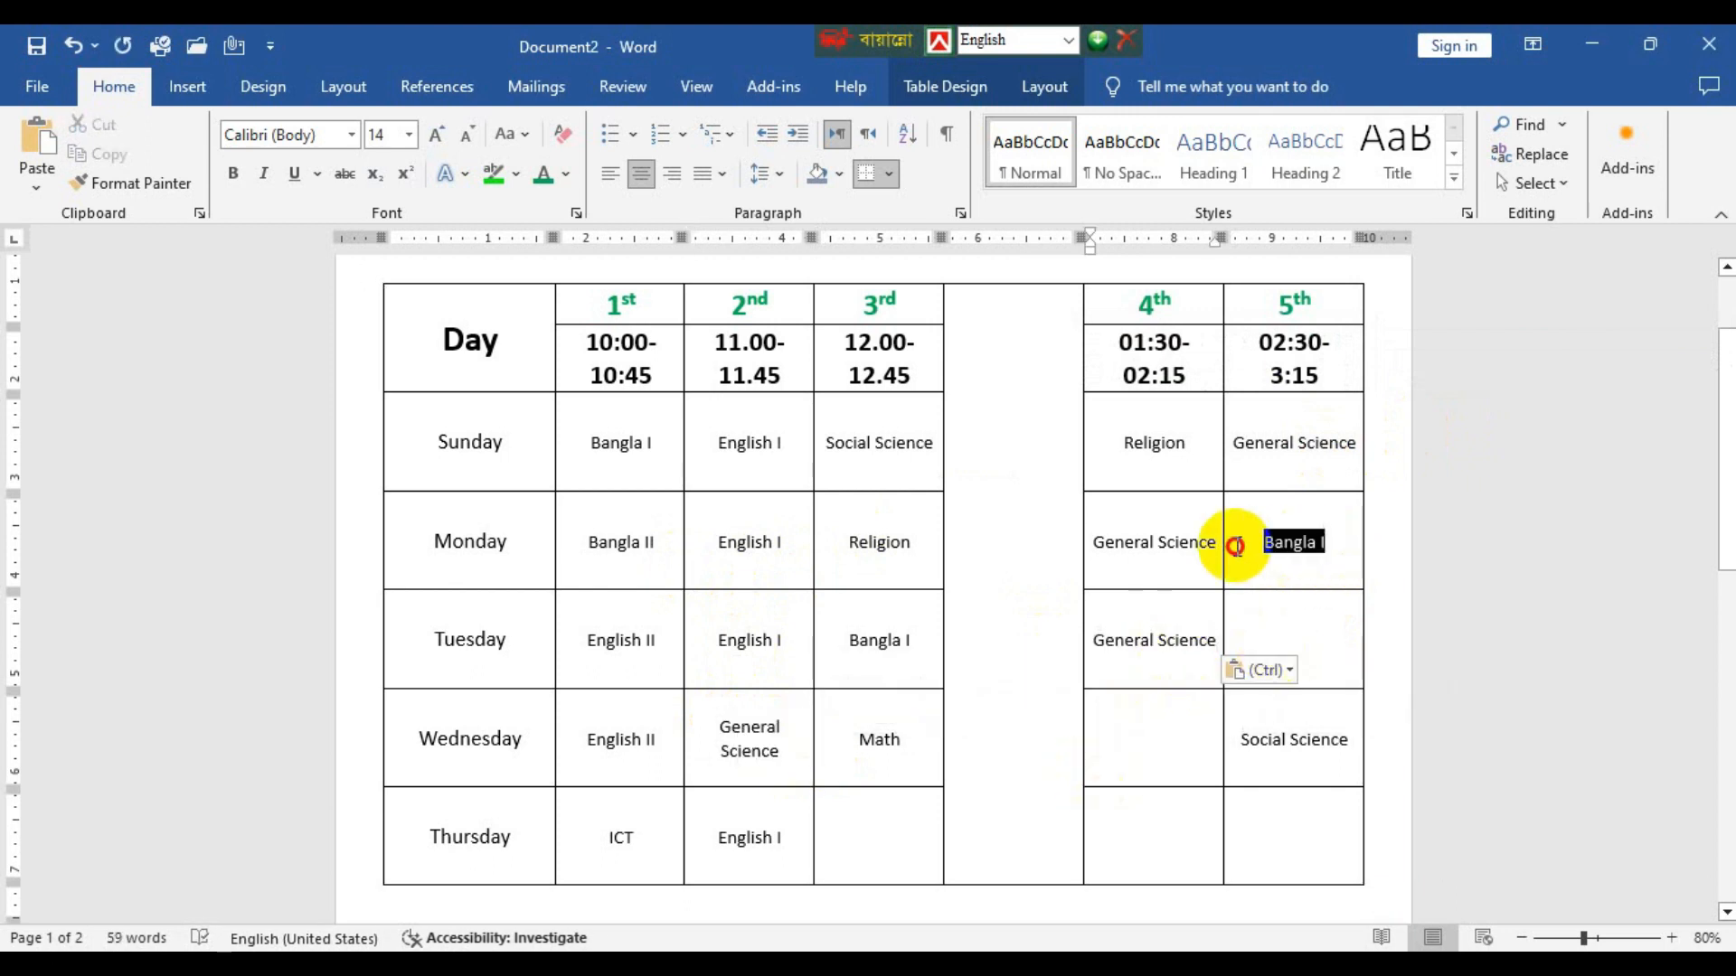
pyautogui.click(1173, 751)
pyautogui.hotkey('ctrl', 'v')
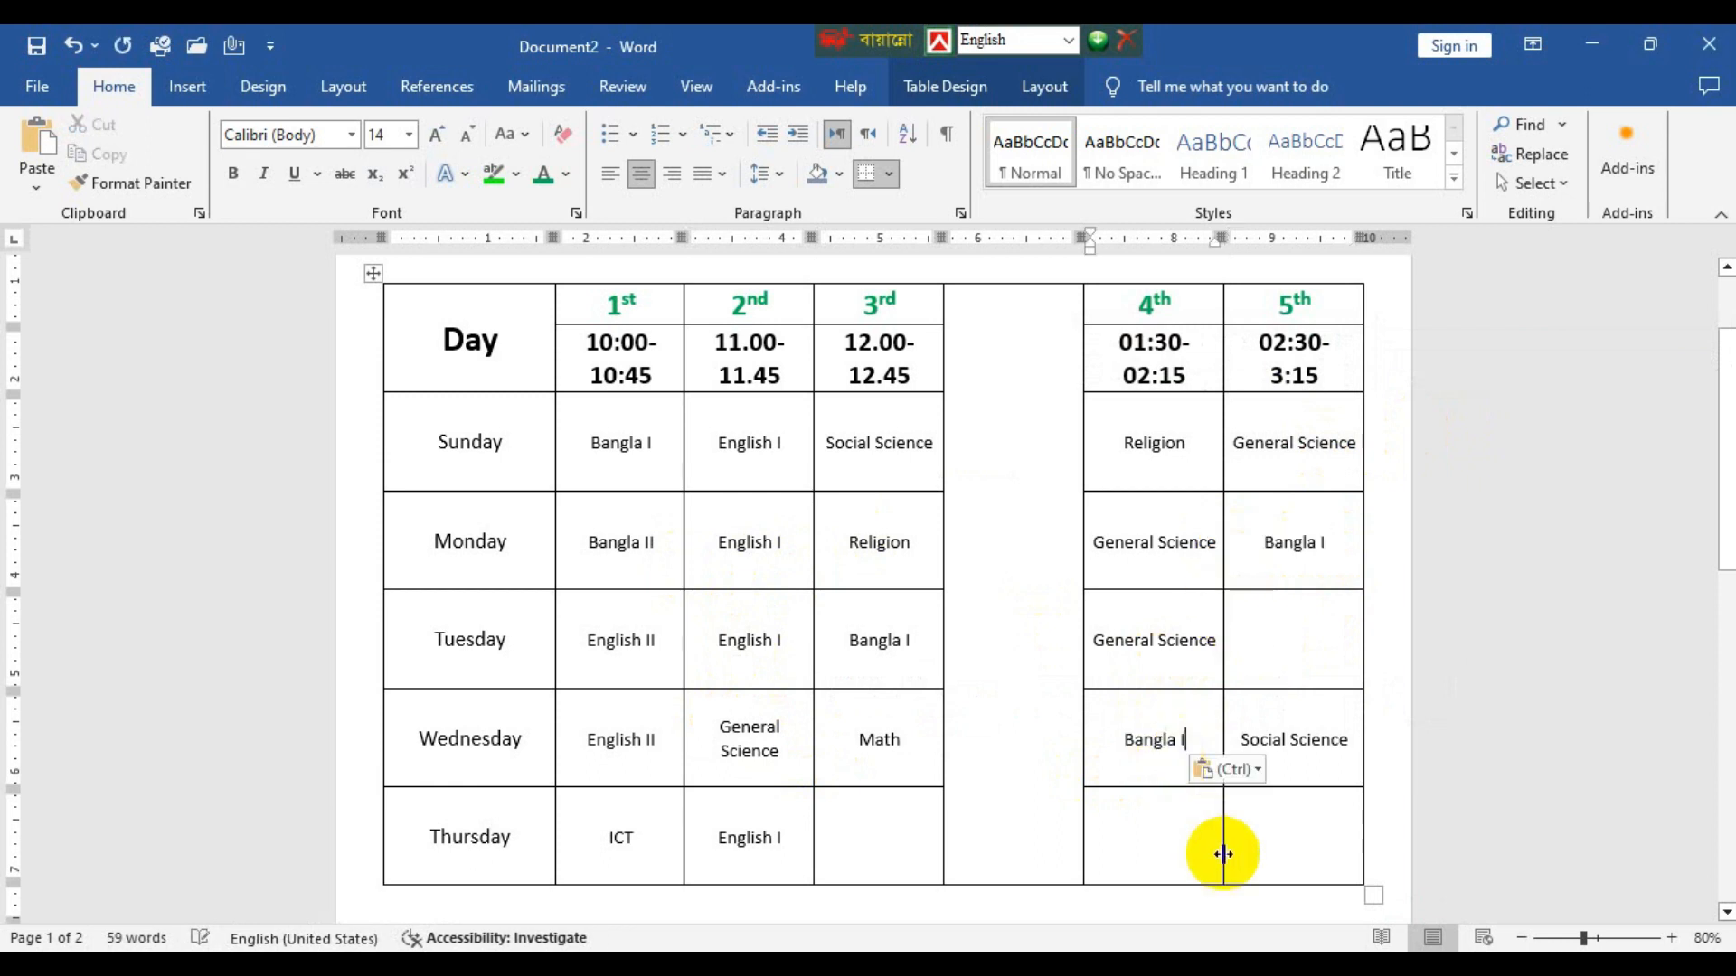
# Copy Thursday's English I into Tuesday's 5th period cell and Wednesday's Math into Thursday's 4th period cell.
pyautogui.moveTo(798, 854); pyautogui.dragTo(722, 847)
pyautogui.hotkey('ctrl', 'c')
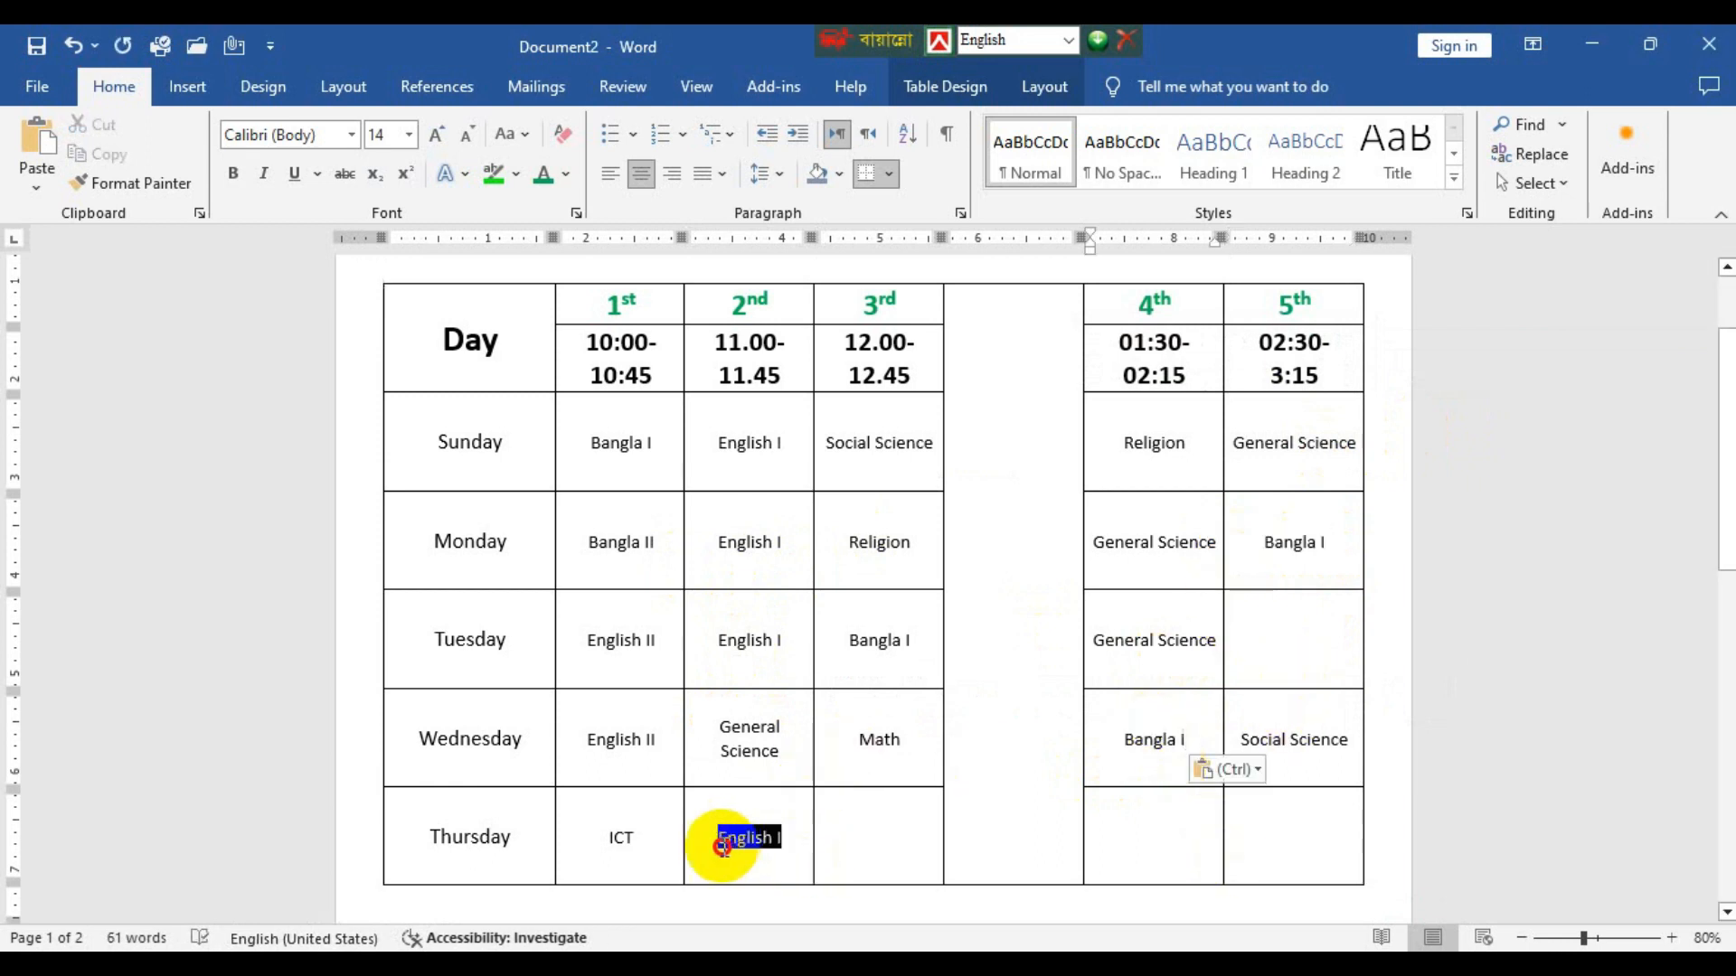
pyautogui.click(1338, 640)
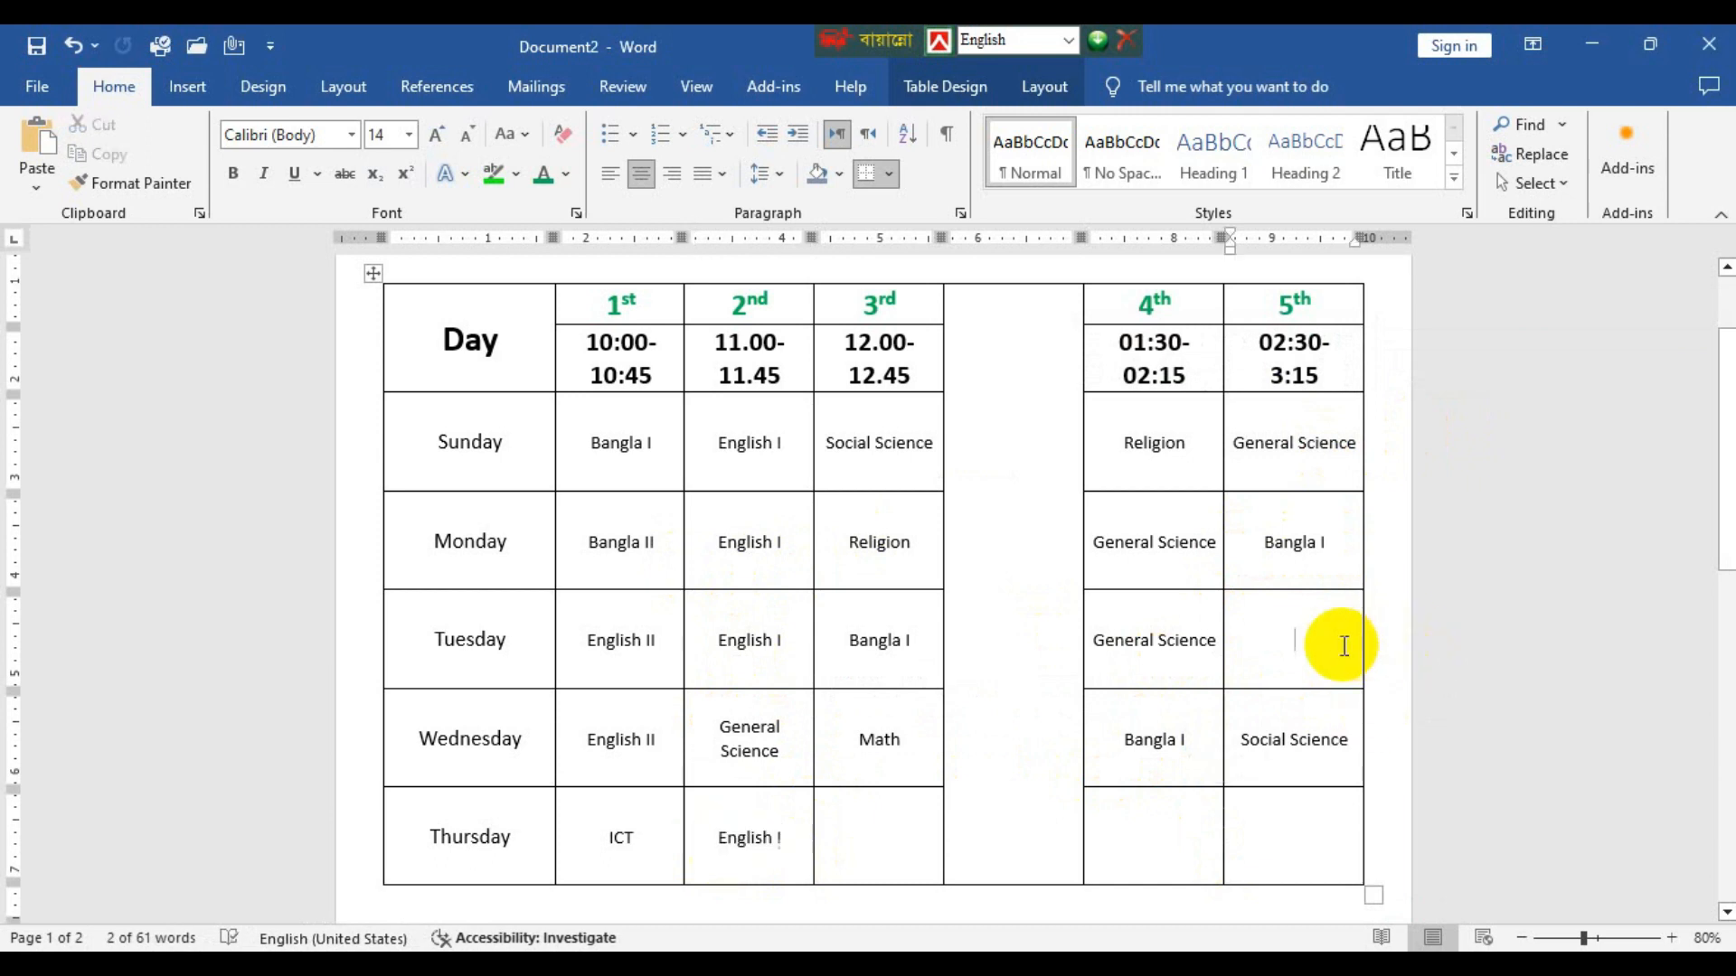
pyautogui.hotkey('ctrl', 'v')
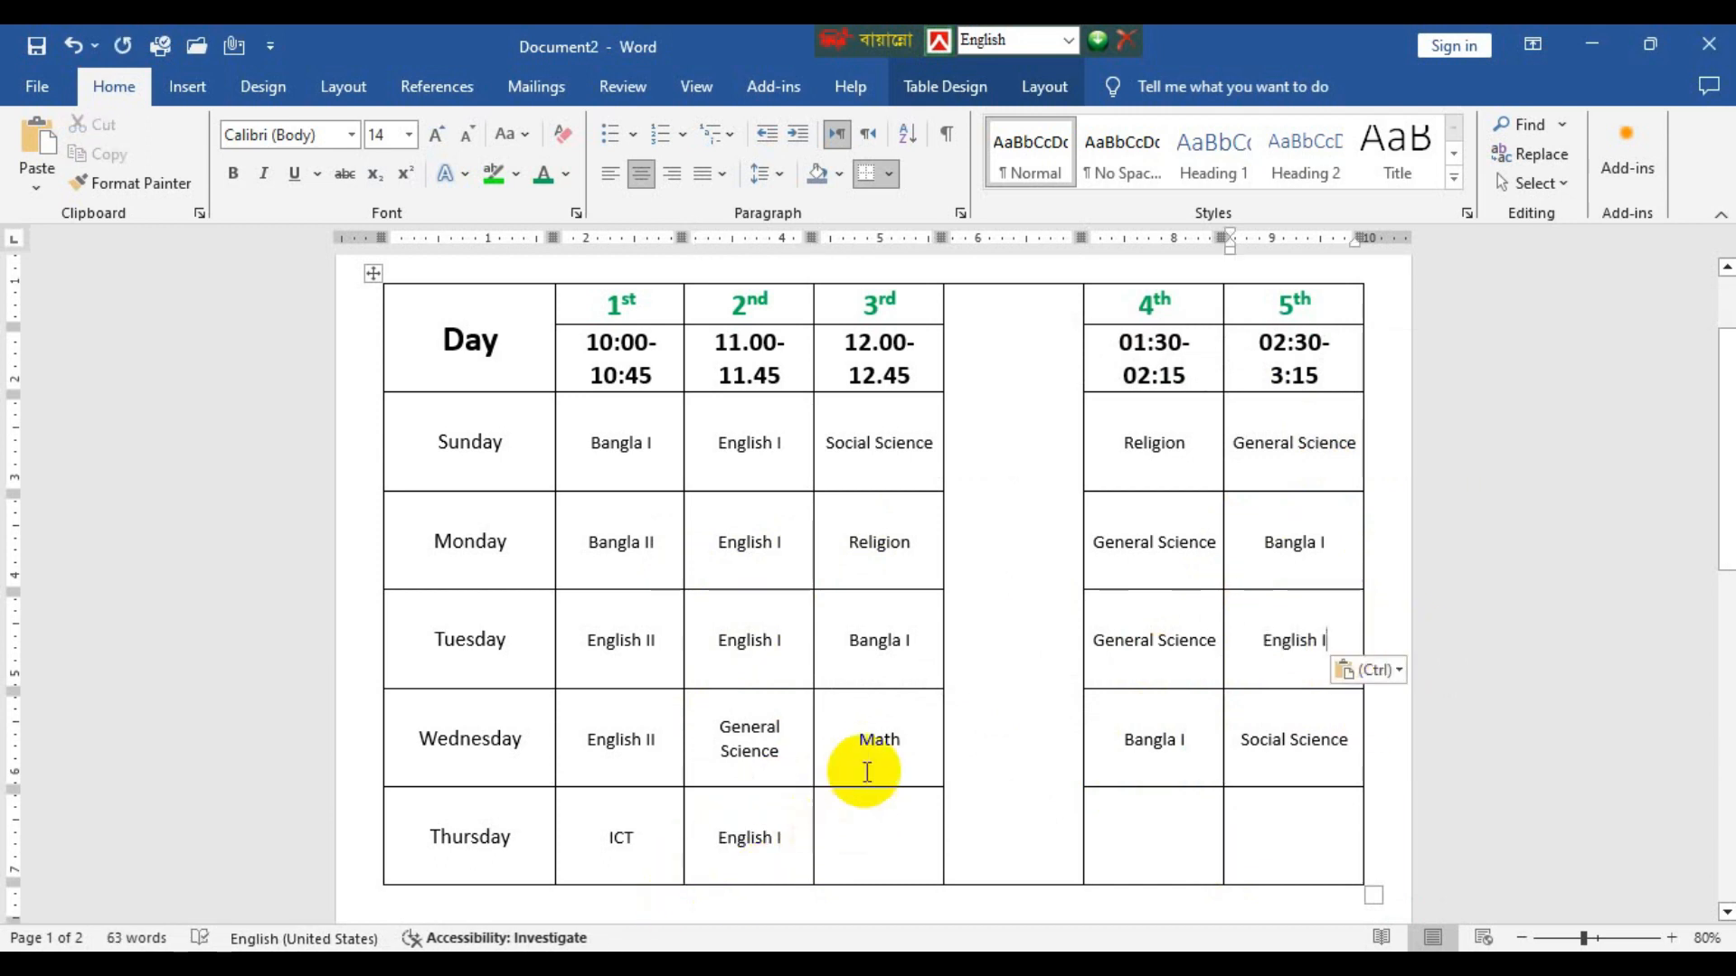
pyautogui.click(870, 744)
pyautogui.moveTo(871, 744); pyautogui.dragTo(941, 738)
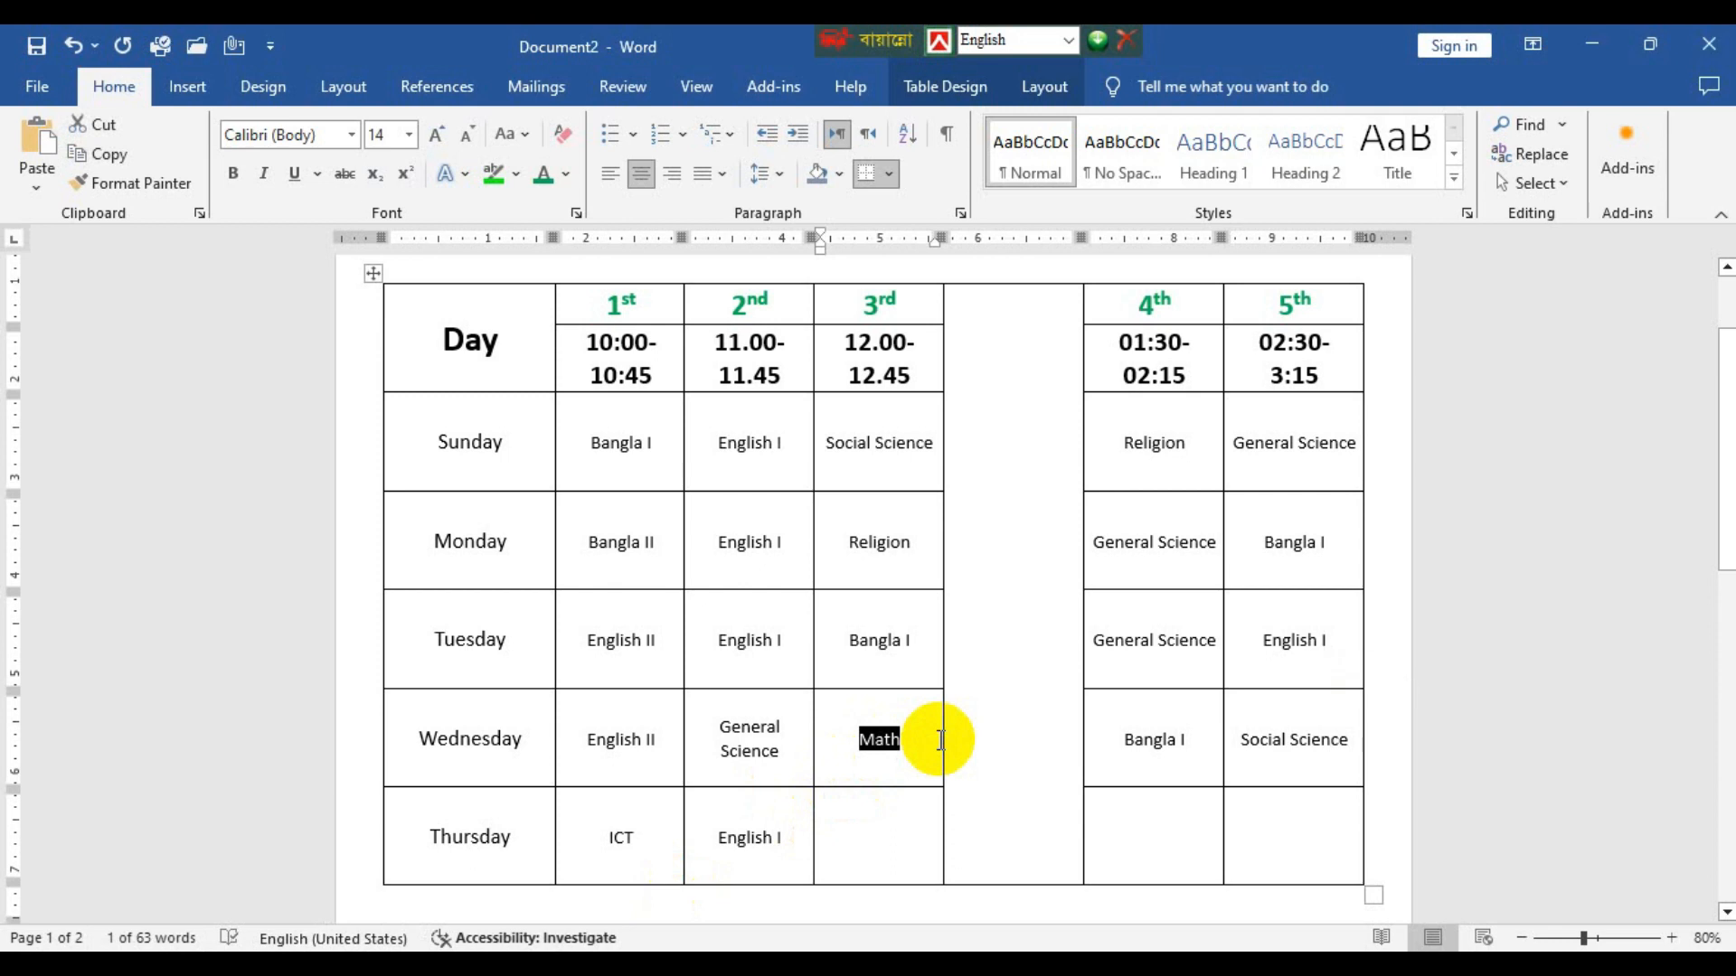
pyautogui.click(1178, 841)
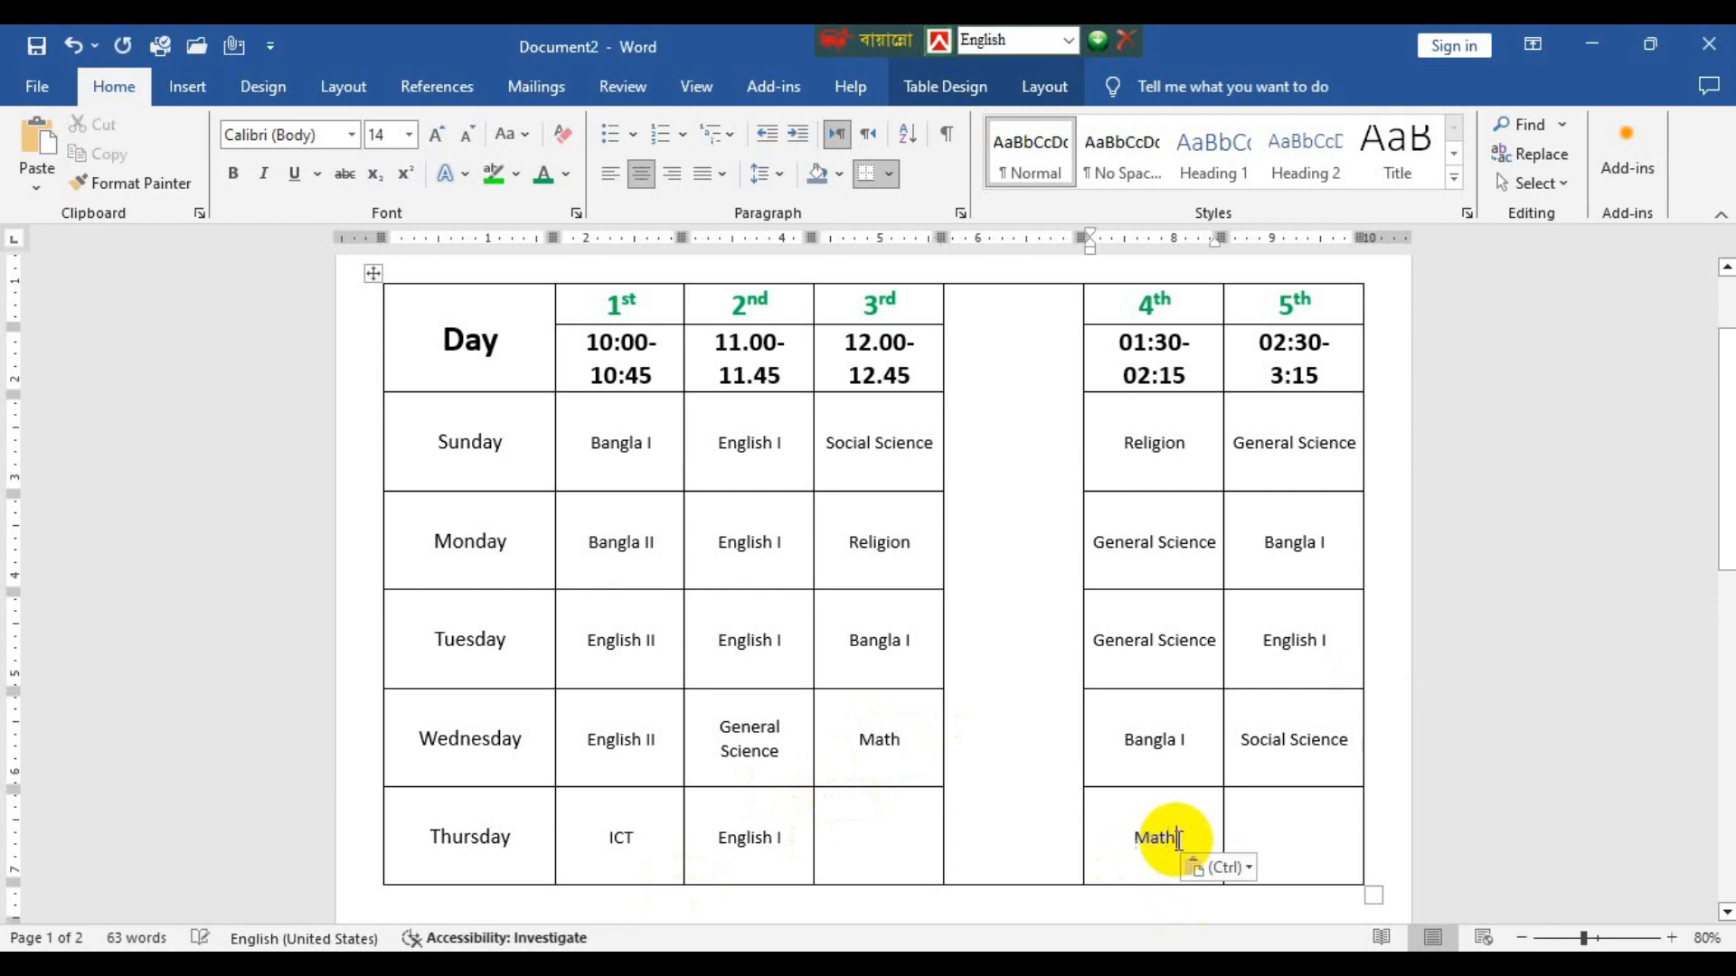
# Copy Tuesday's 3rd period Bangla I into Thursday's 5th period cell and Monday's Bangla II into Thursday's 3rd period cell.
pyautogui.moveTo(933, 639); pyautogui.dragTo(810, 632)
pyautogui.hotkey('ctrl', 'c')
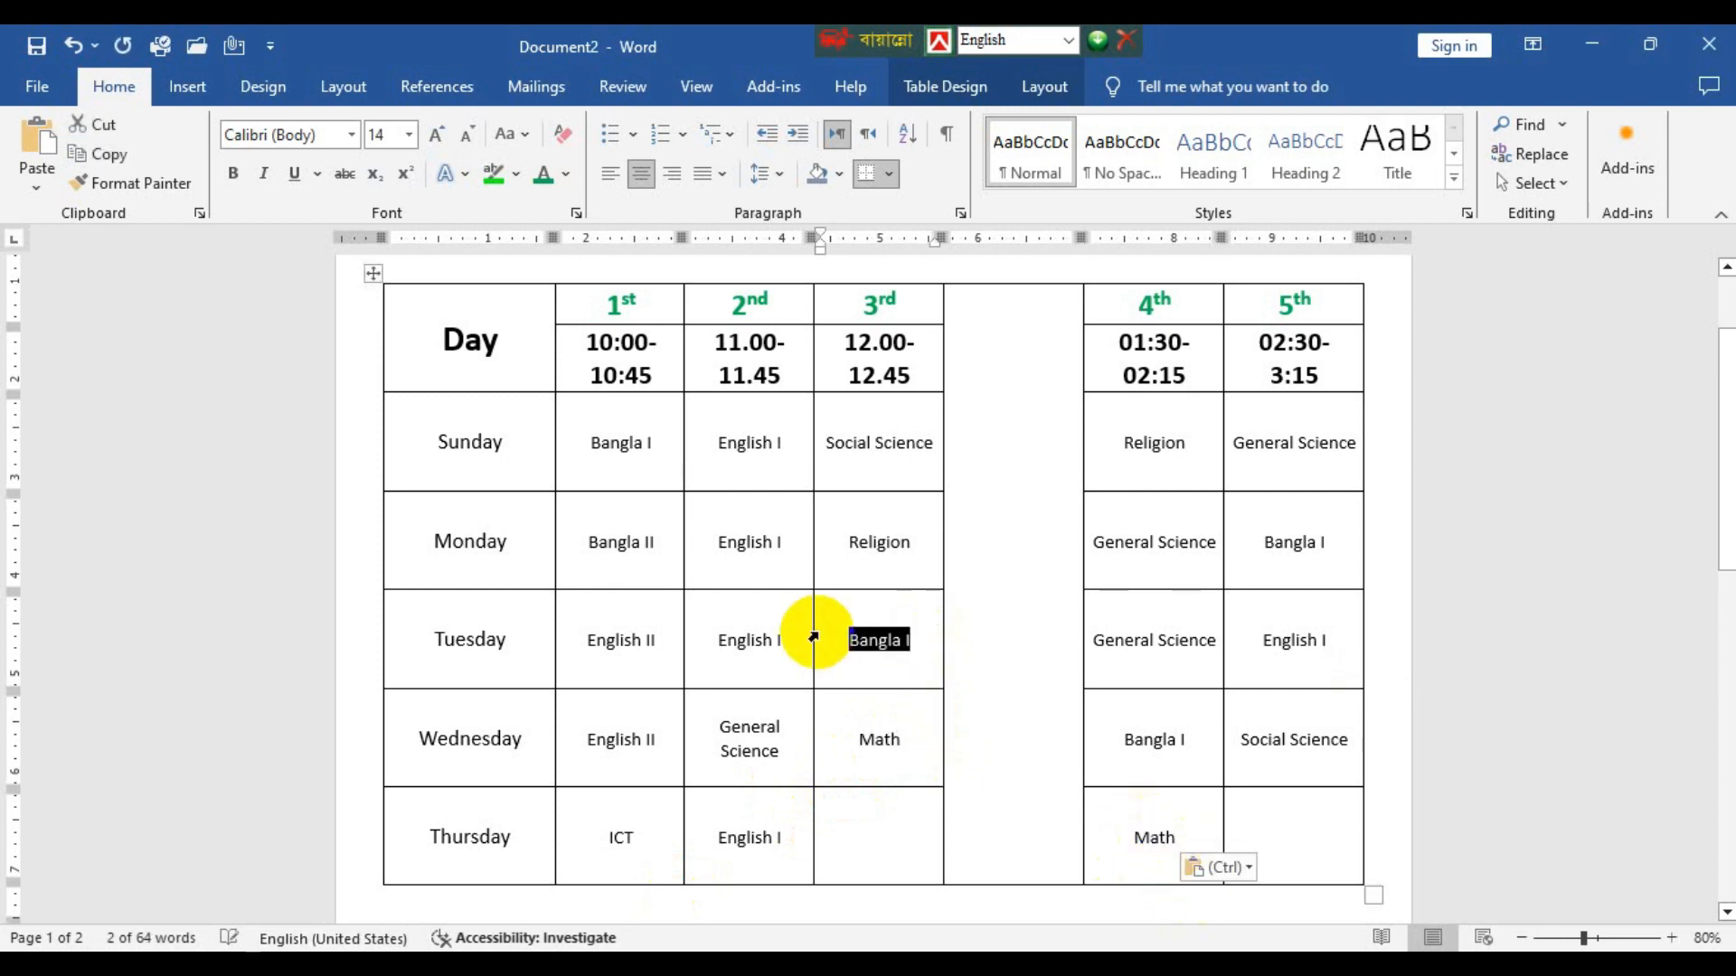
pyautogui.click(1303, 822)
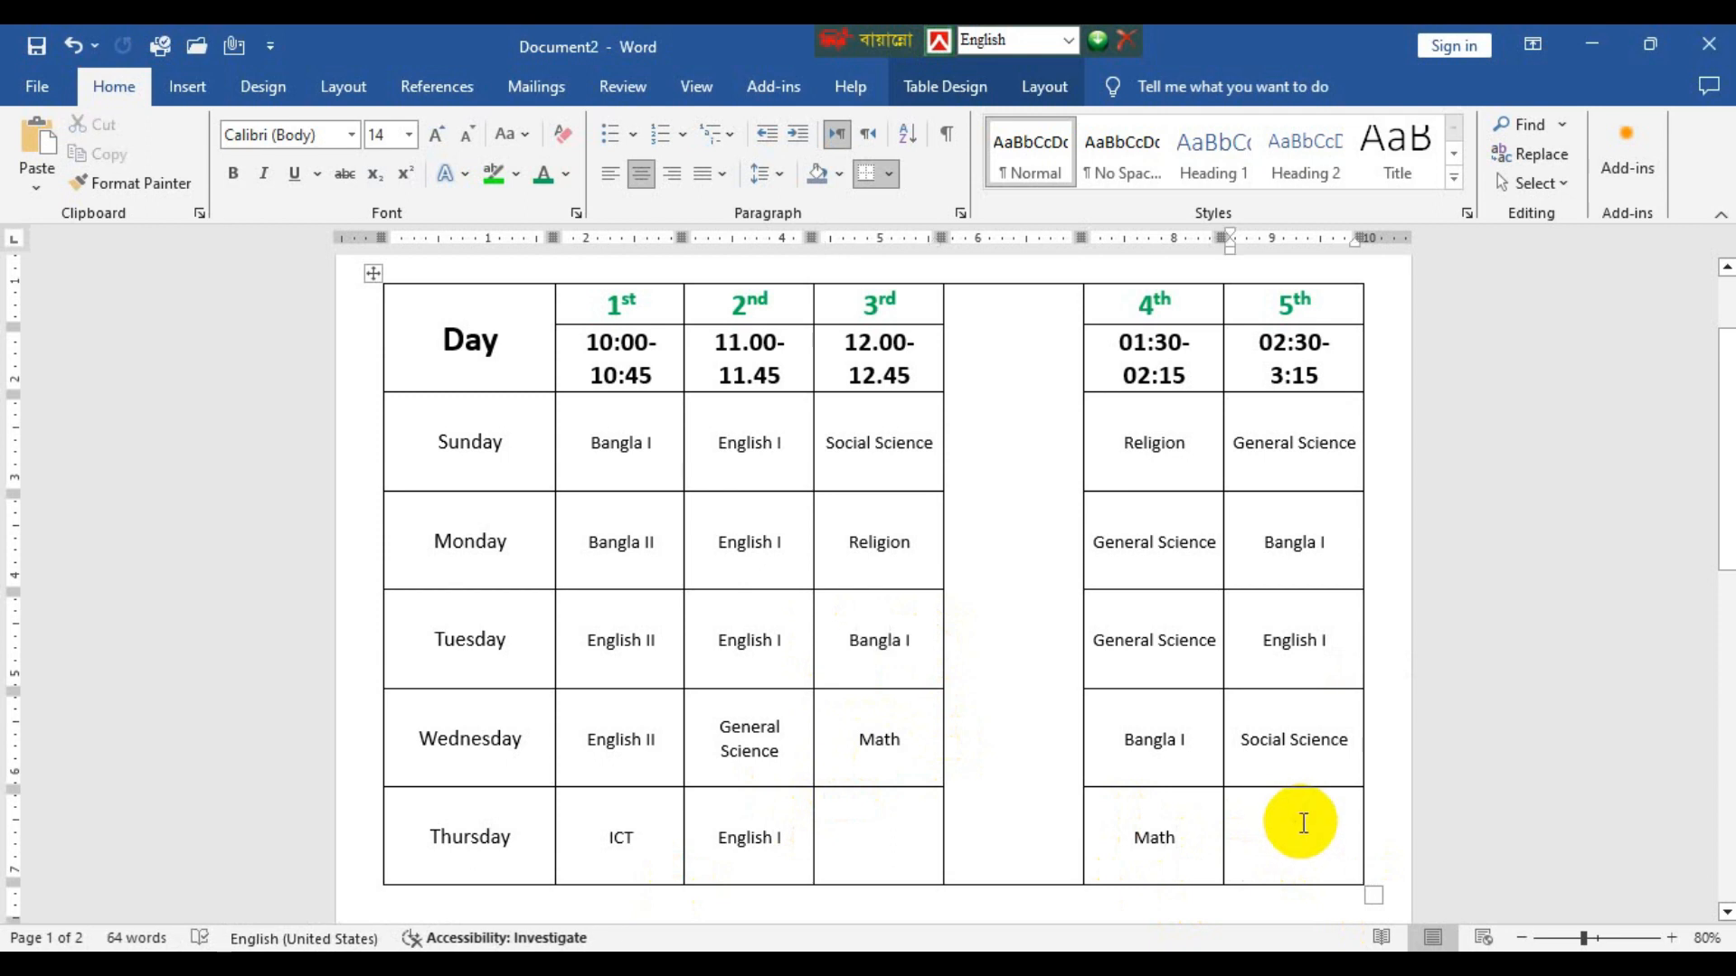
pyautogui.hotkey('ctrl', 'v')
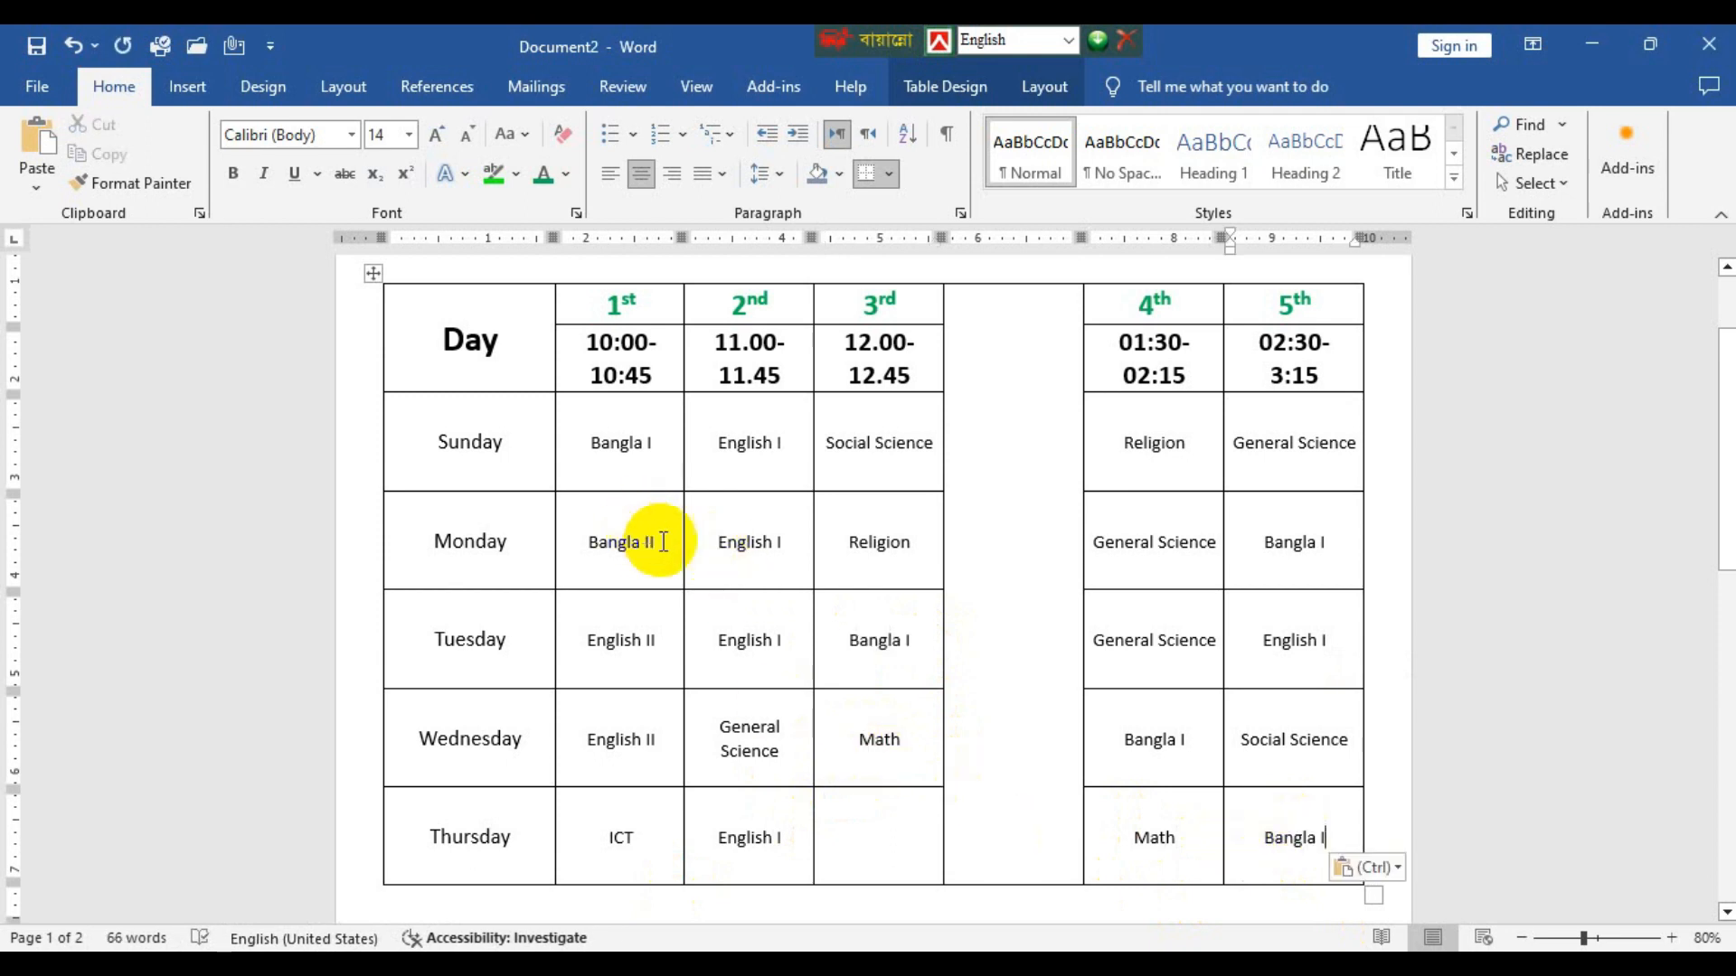
pyautogui.moveTo(588, 541); pyautogui.dragTo(657, 546)
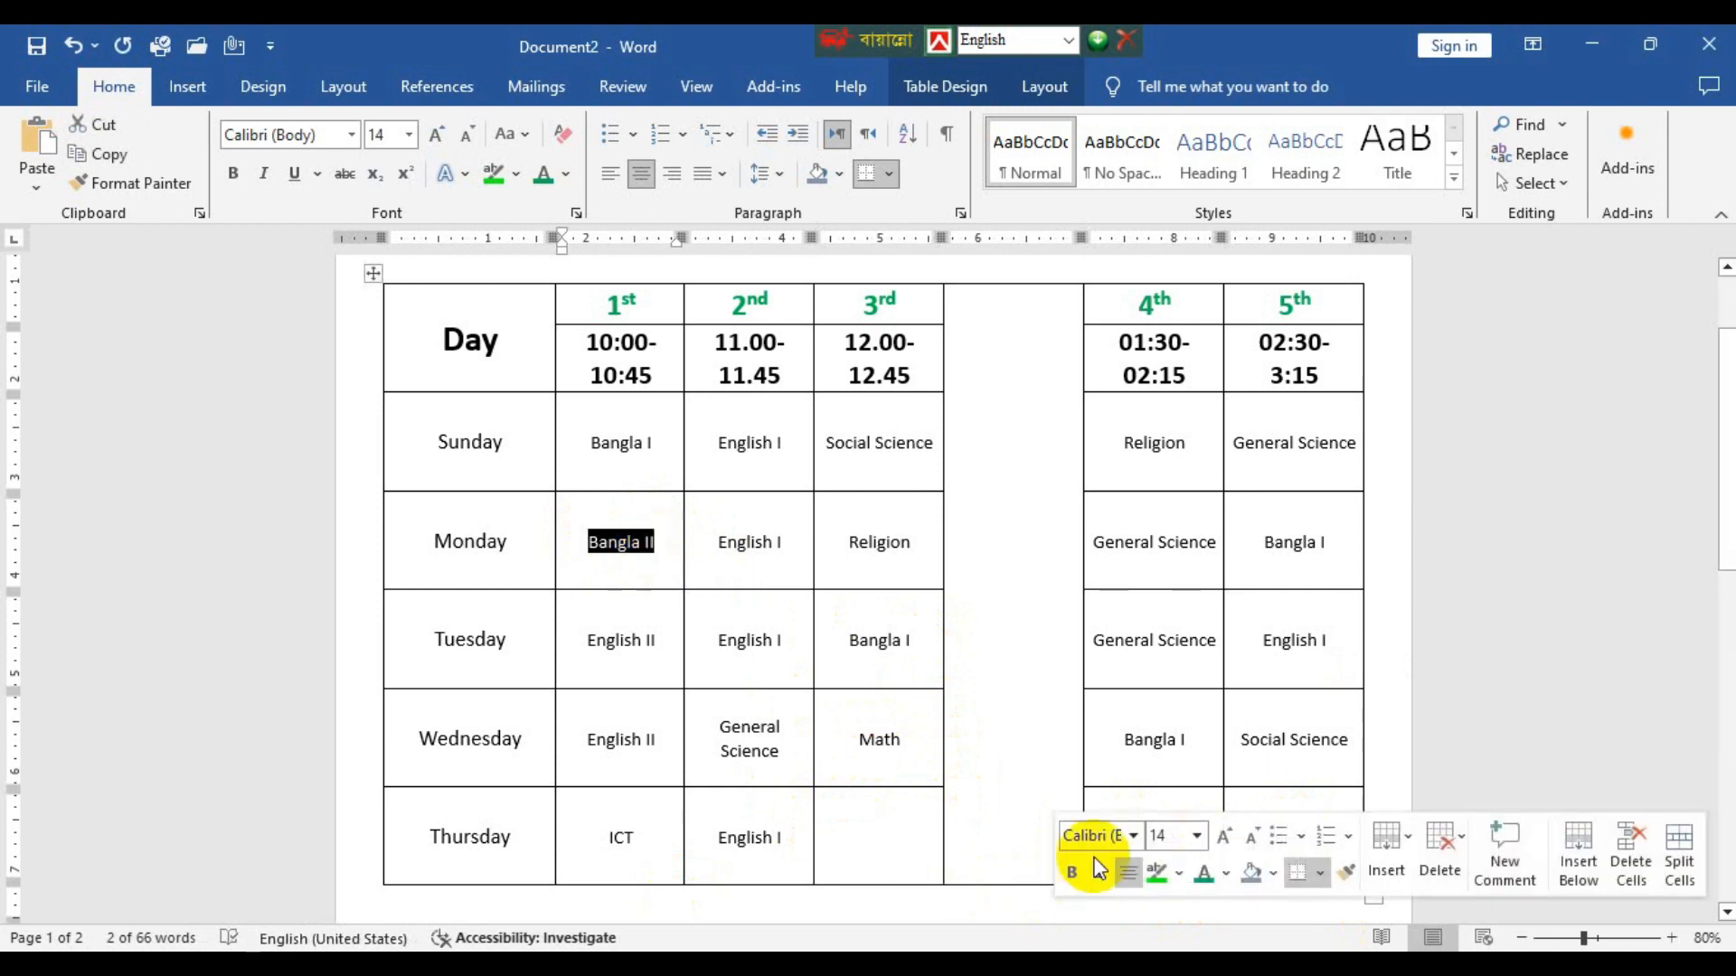
pyautogui.click(844, 854)
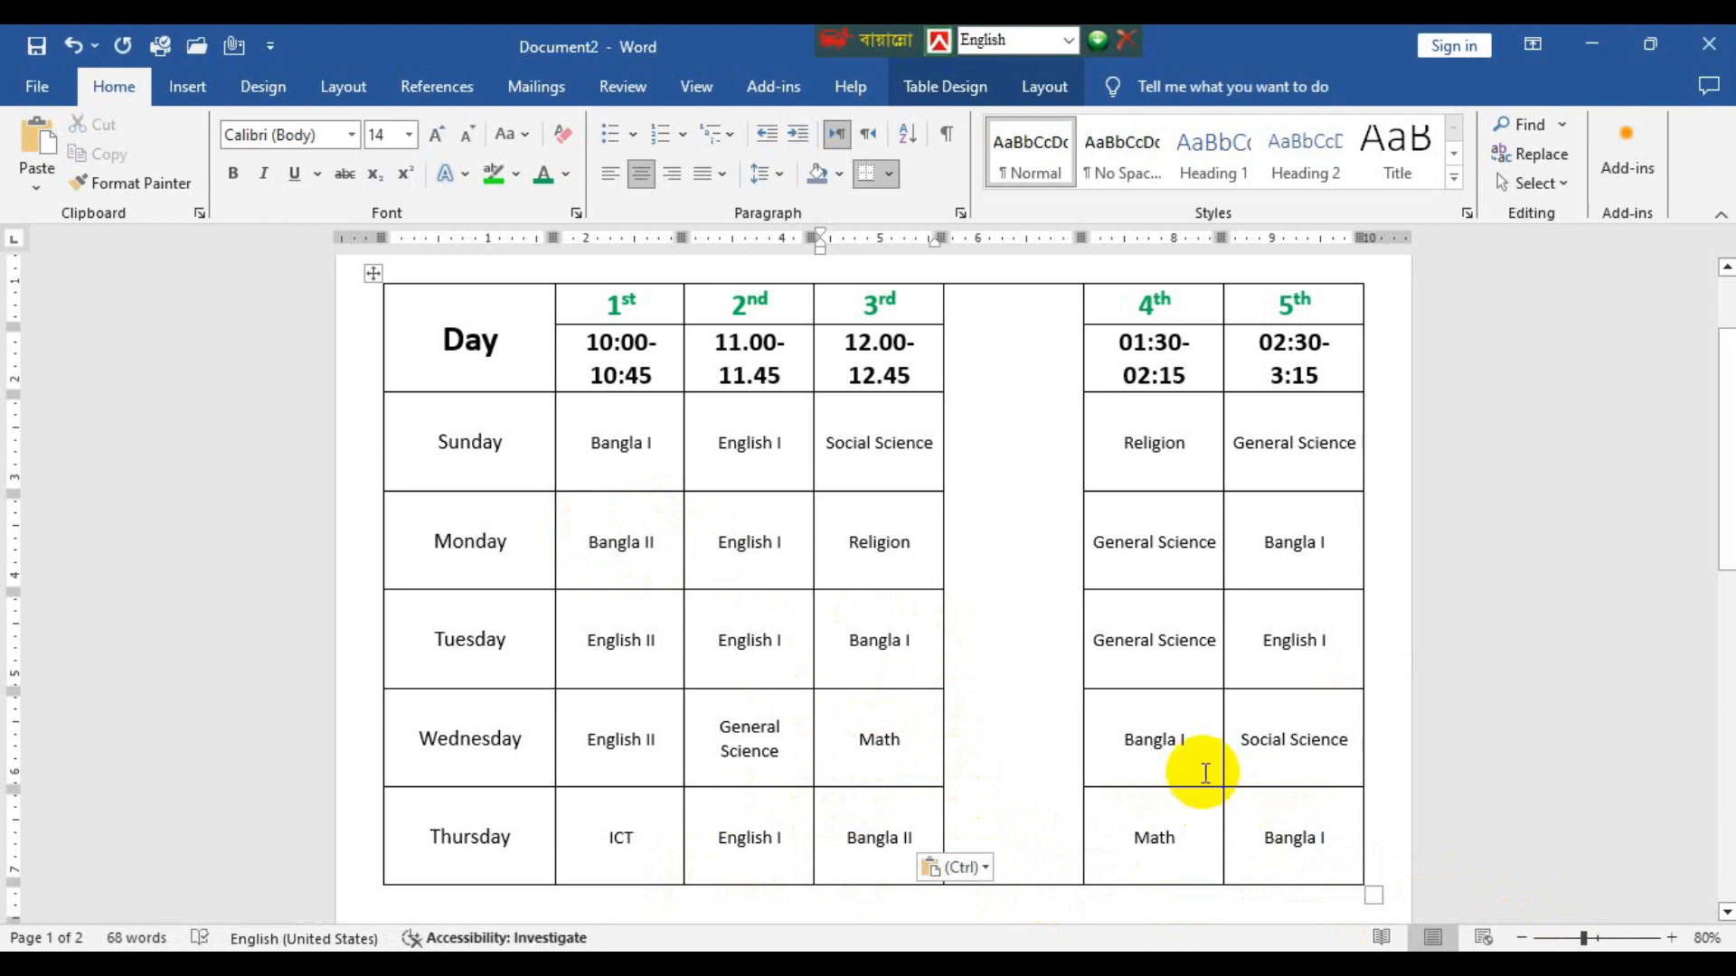
# Make the day names from Sunday to Thursday bold and increase their font size to 20.
pyautogui.scroll(2, 1205, 773)
pyautogui.scroll(-1, 1205, 773)
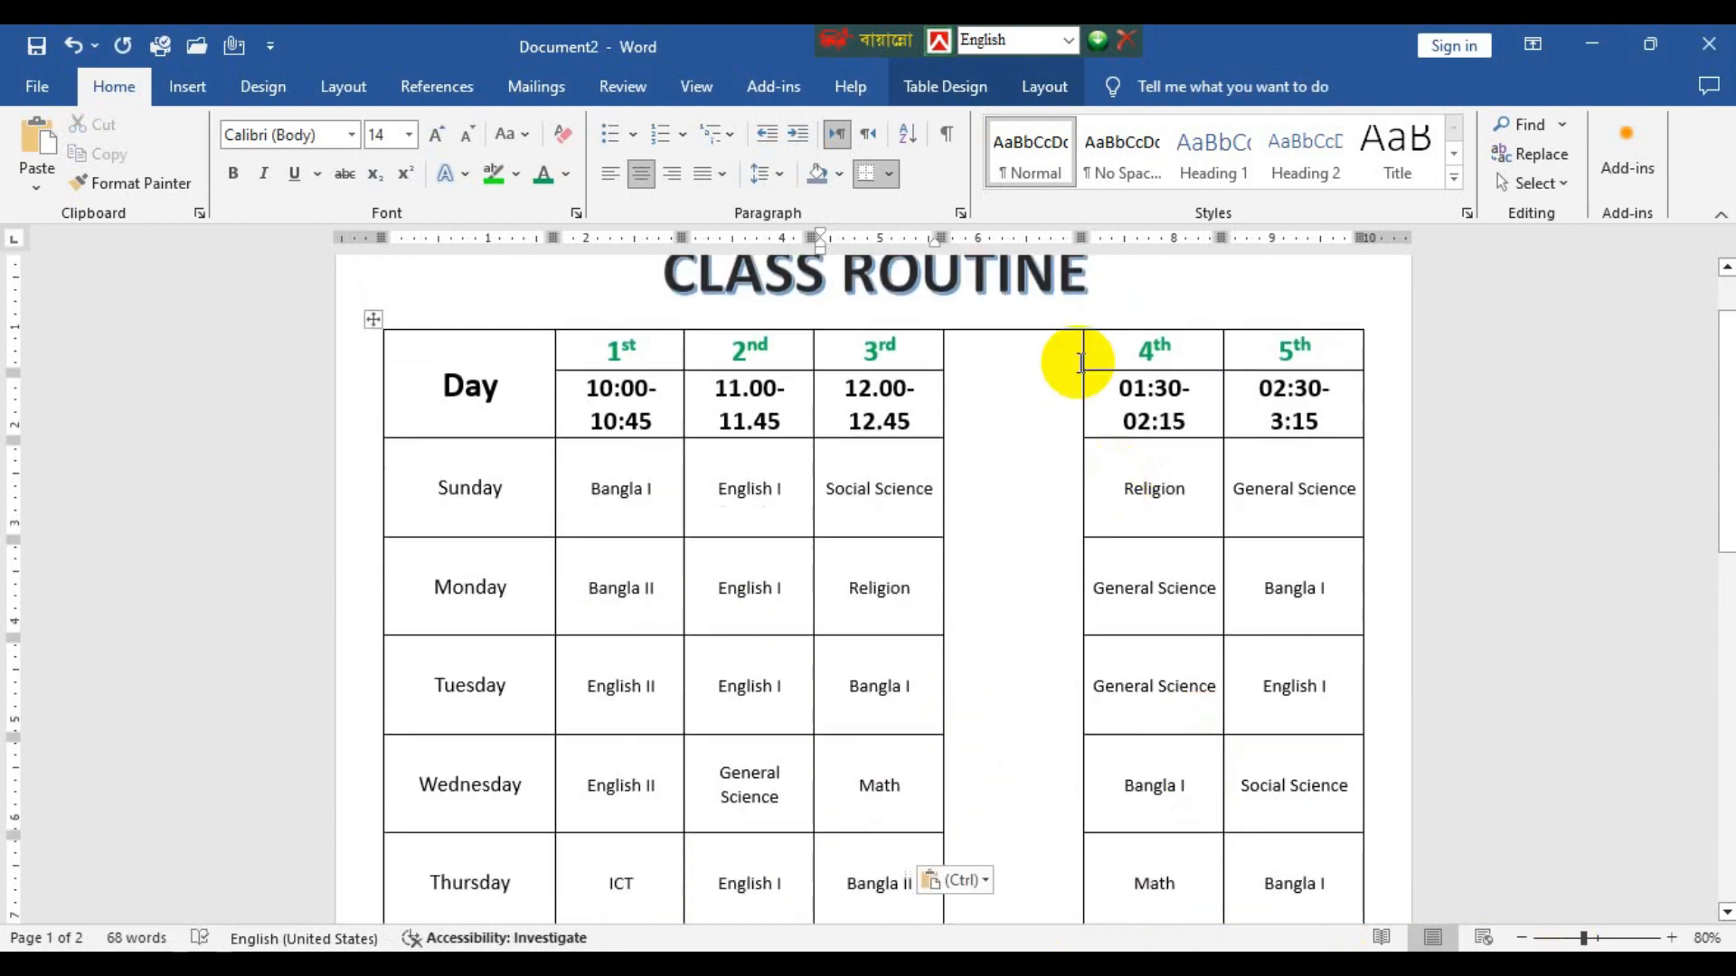
pyautogui.moveTo(476, 484); pyautogui.dragTo(485, 908)
pyautogui.click(246, 170)
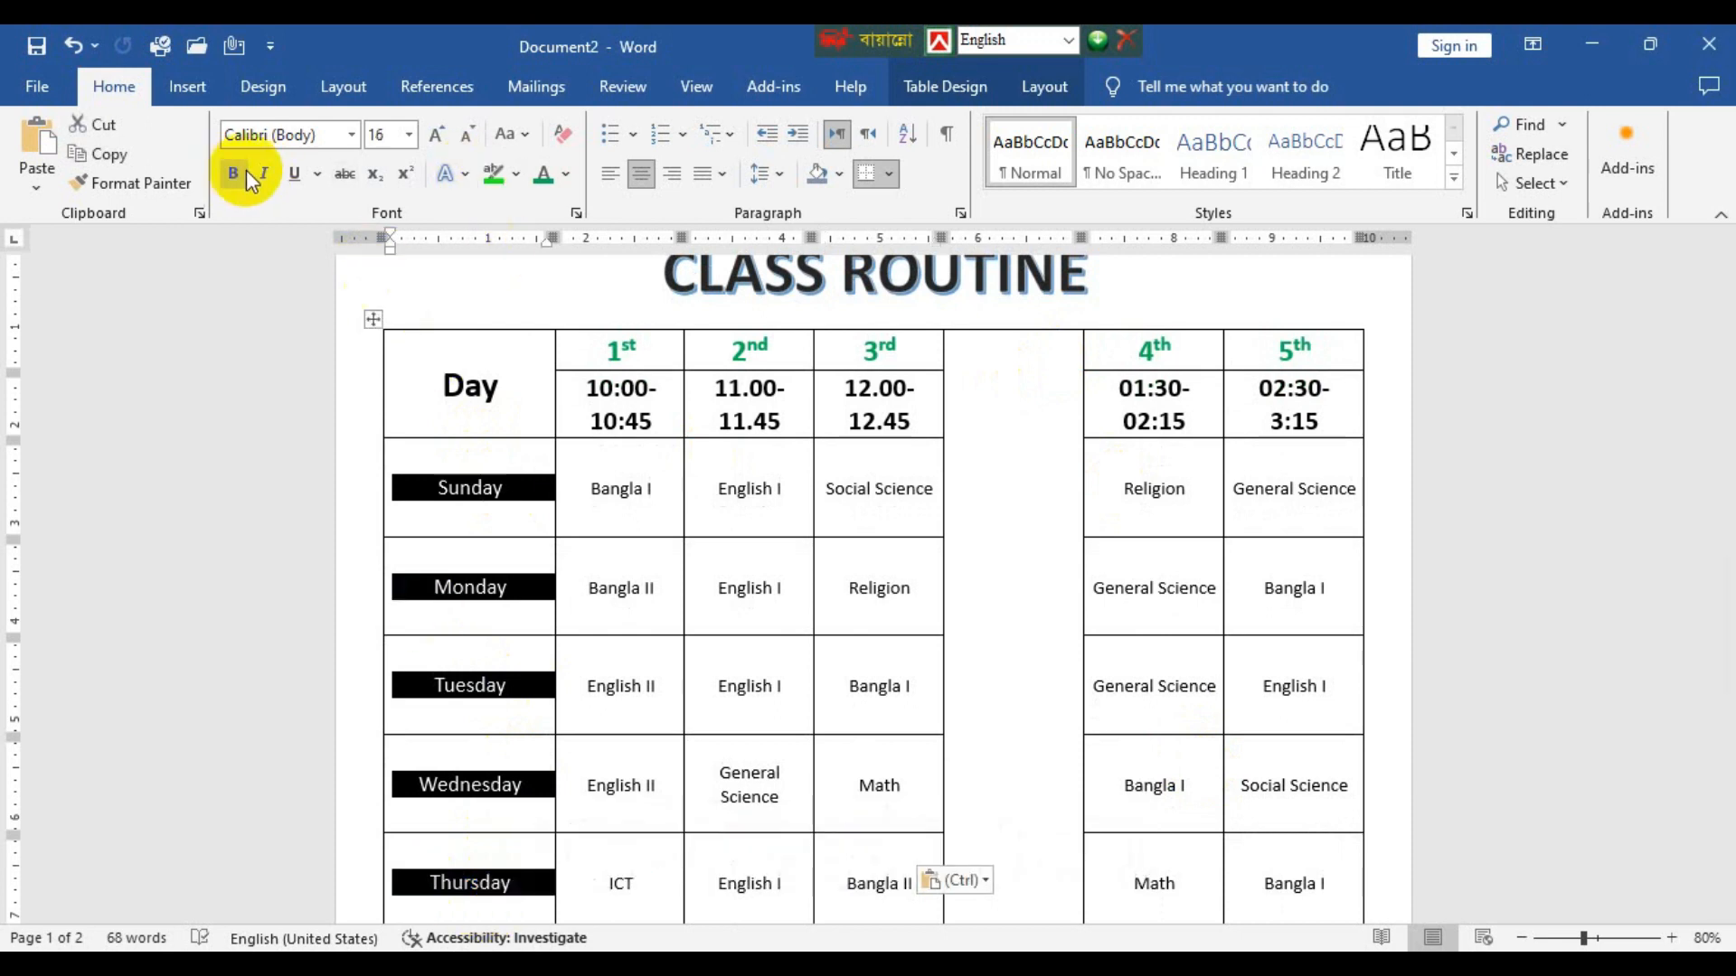
pyautogui.click(246, 170)
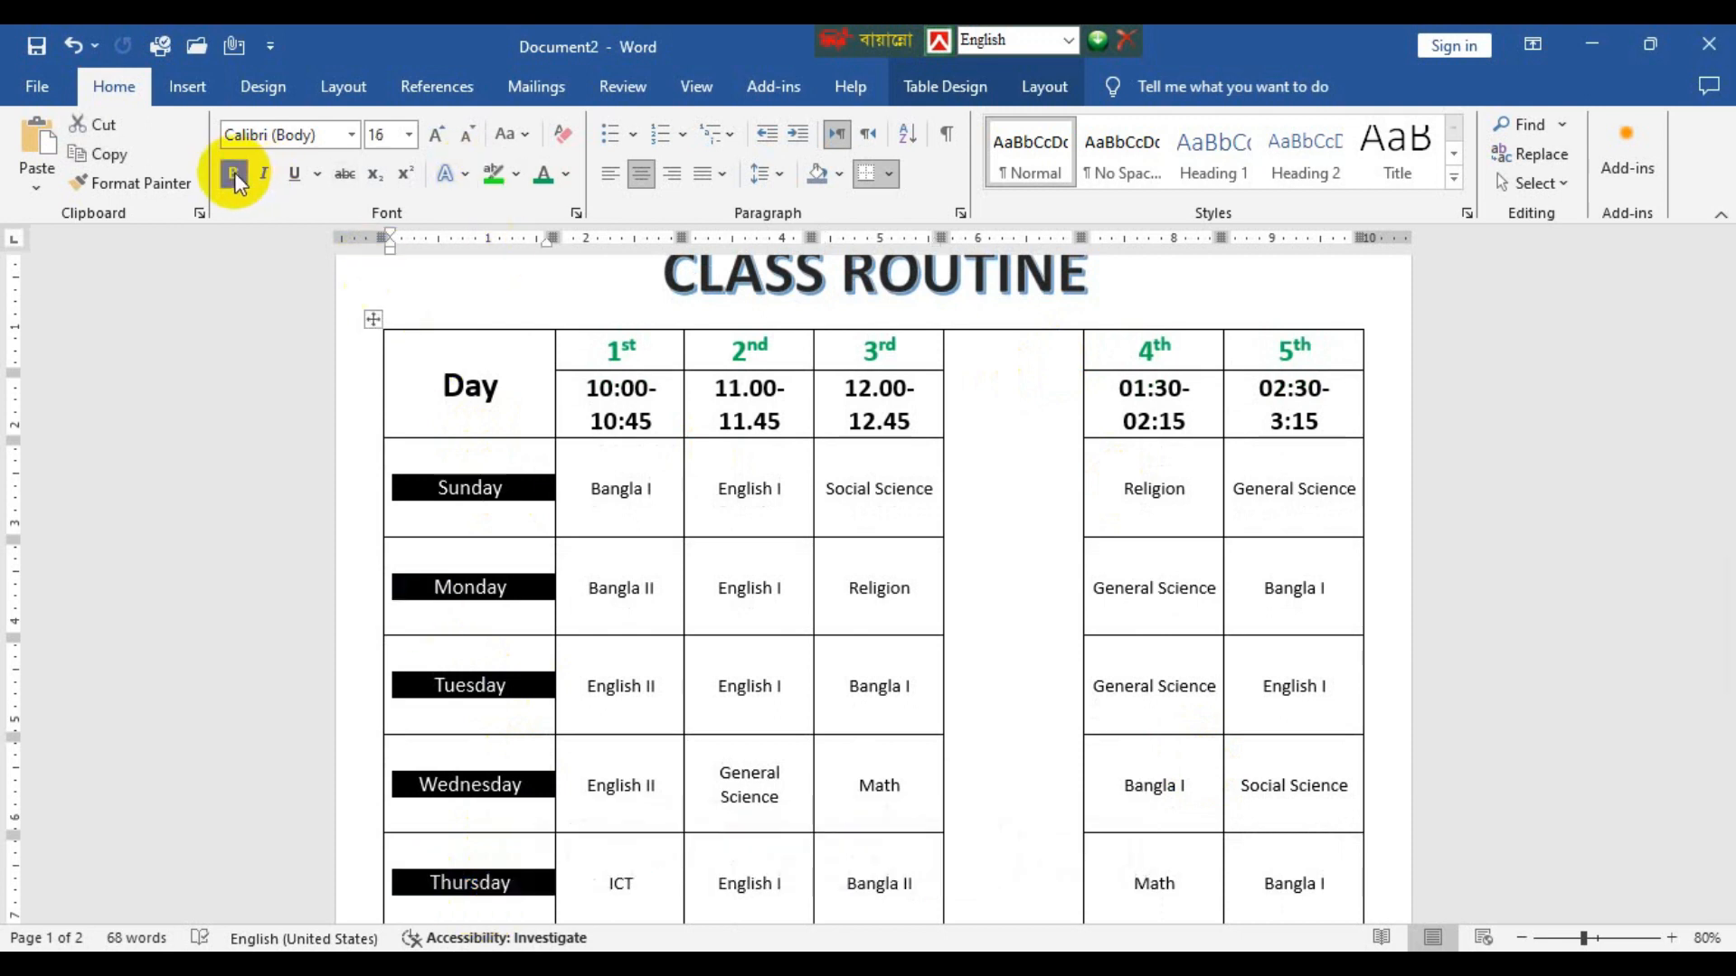
pyautogui.click(438, 134)
pyautogui.click(439, 134)
pyautogui.click(438, 133)
pyautogui.click(438, 133)
pyautogui.click(439, 134)
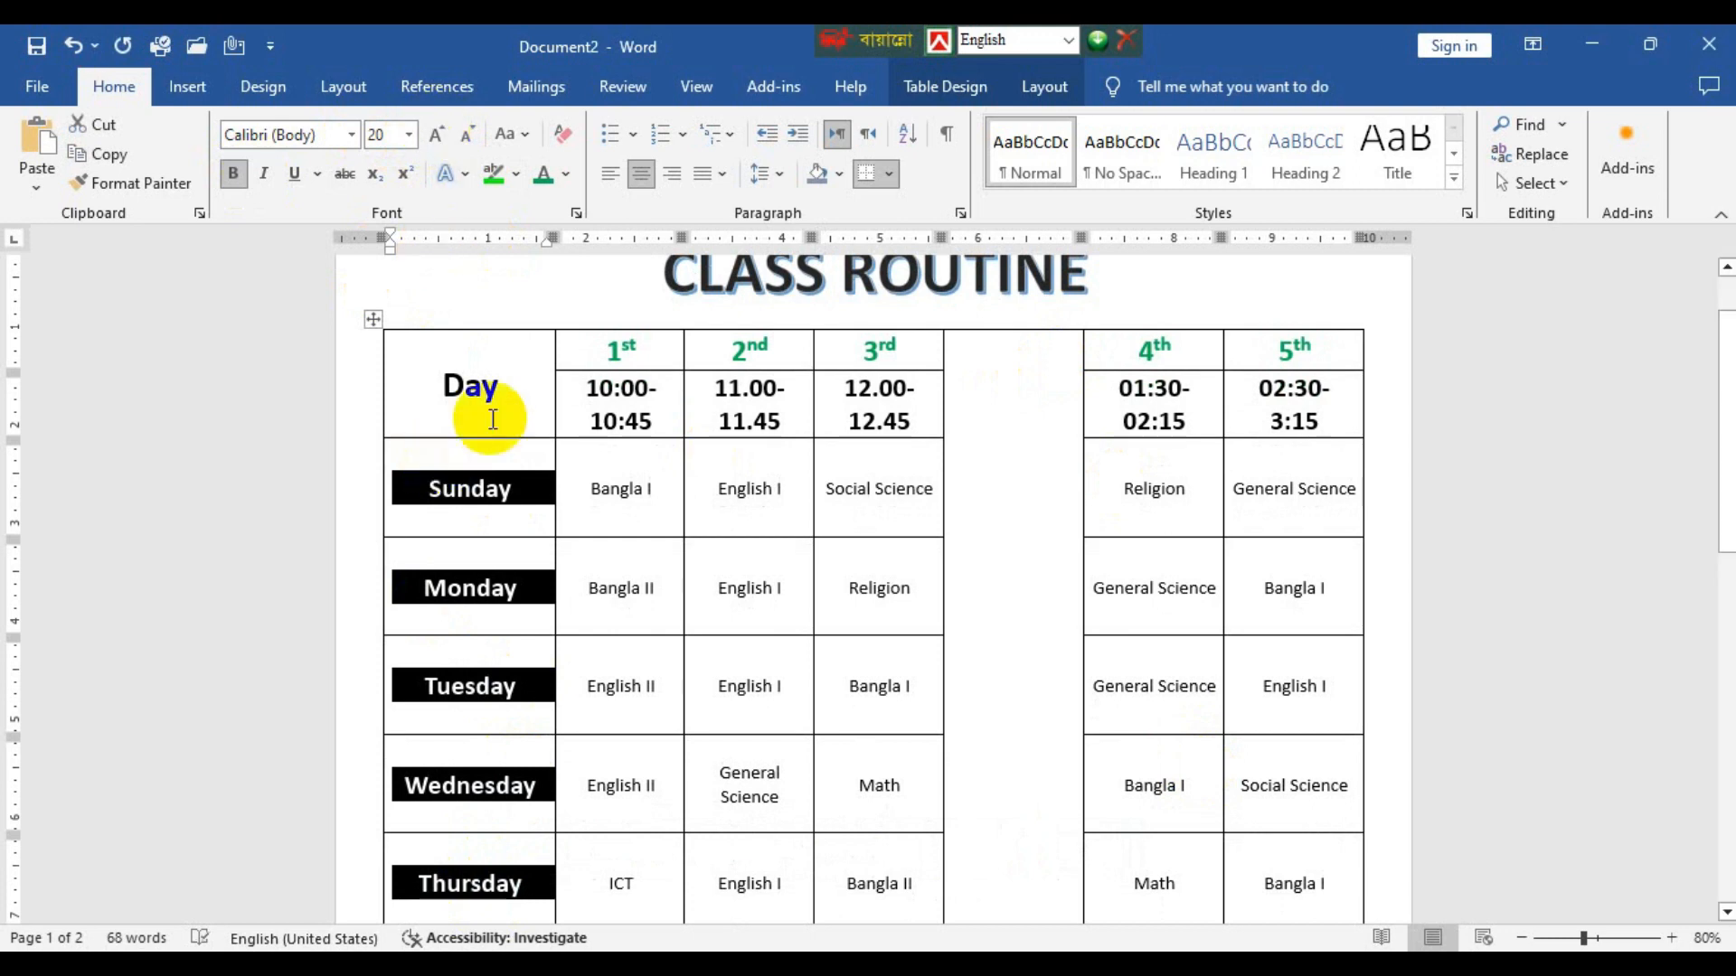
pyautogui.click(530, 390)
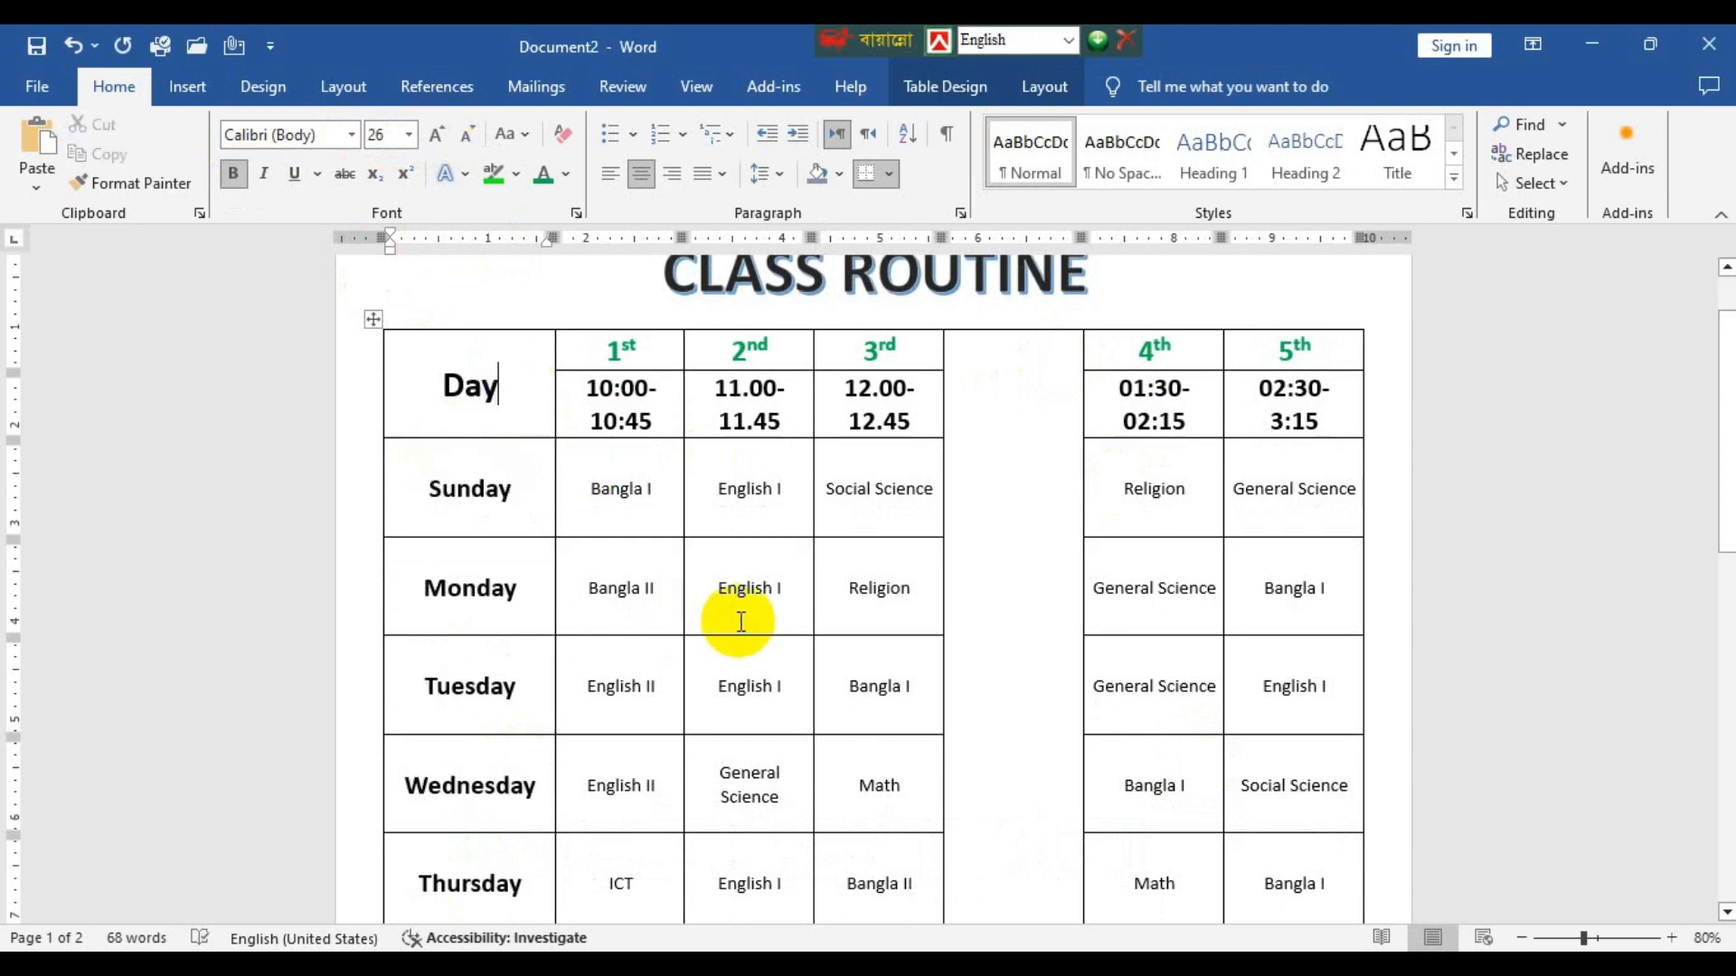
# Enter "Tiffin" in the empty merged column between the 3rd and 4th periods and rotate the text to read vertically downward.
pyautogui.scroll(-1, 736, 620)
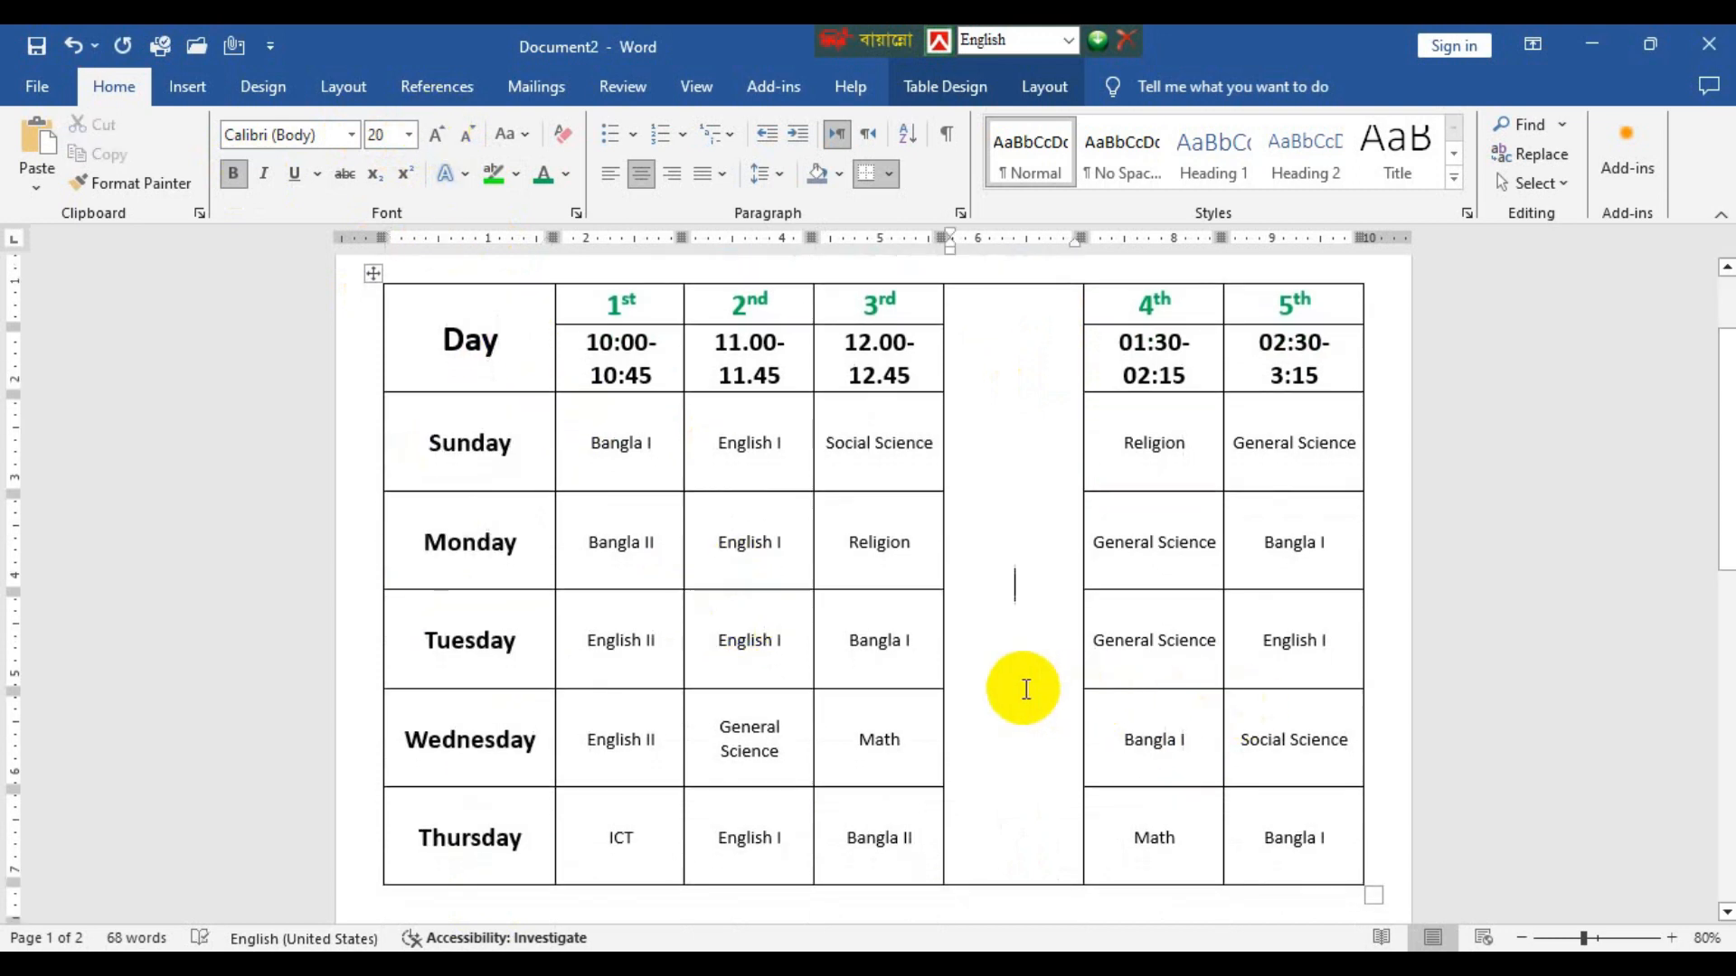
pyautogui.write('Tiffin')
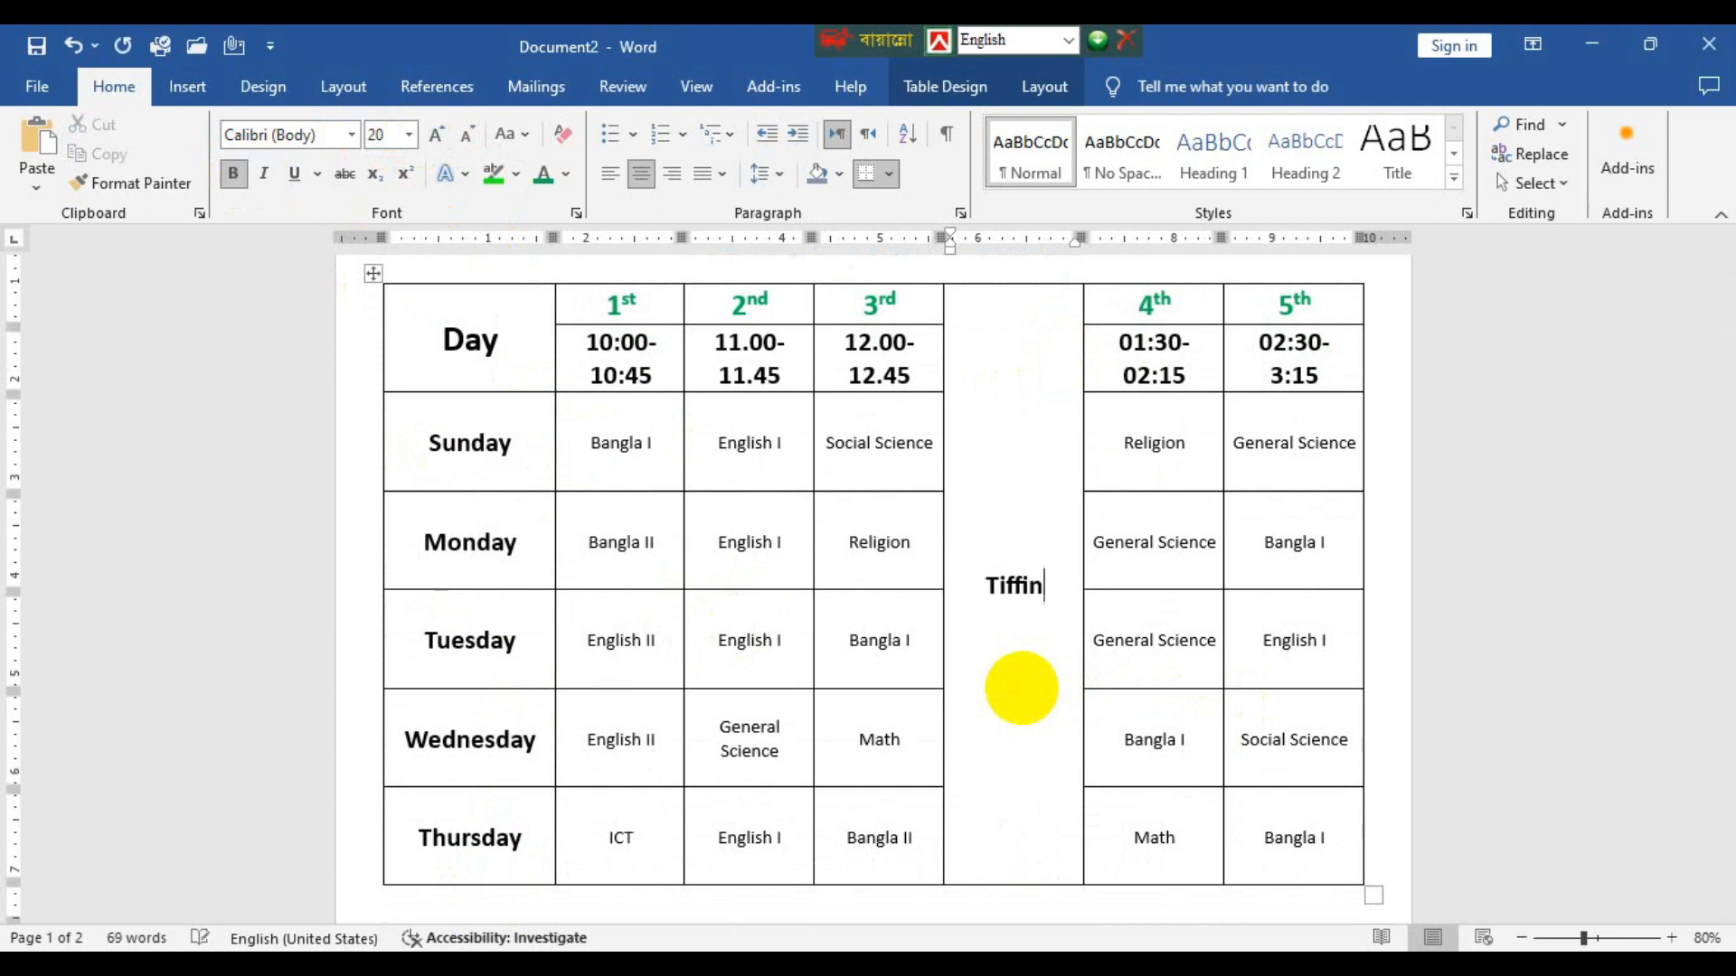
pyautogui.scroll(3, 1094, 691)
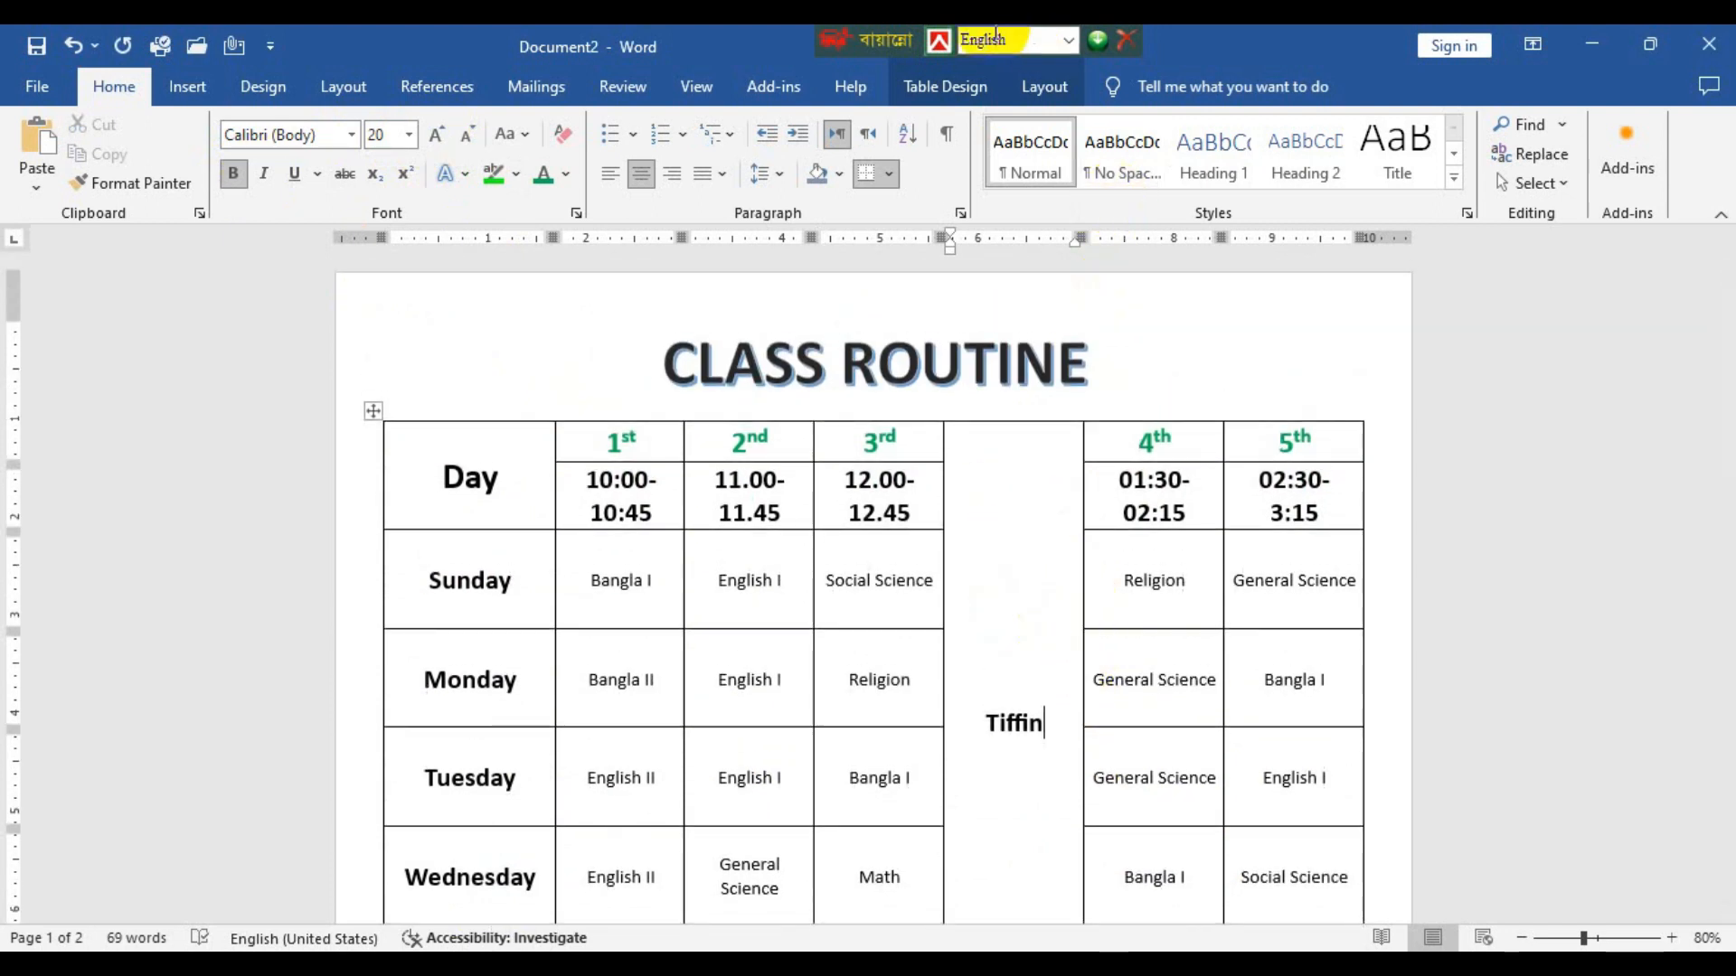
pyautogui.click(947, 89)
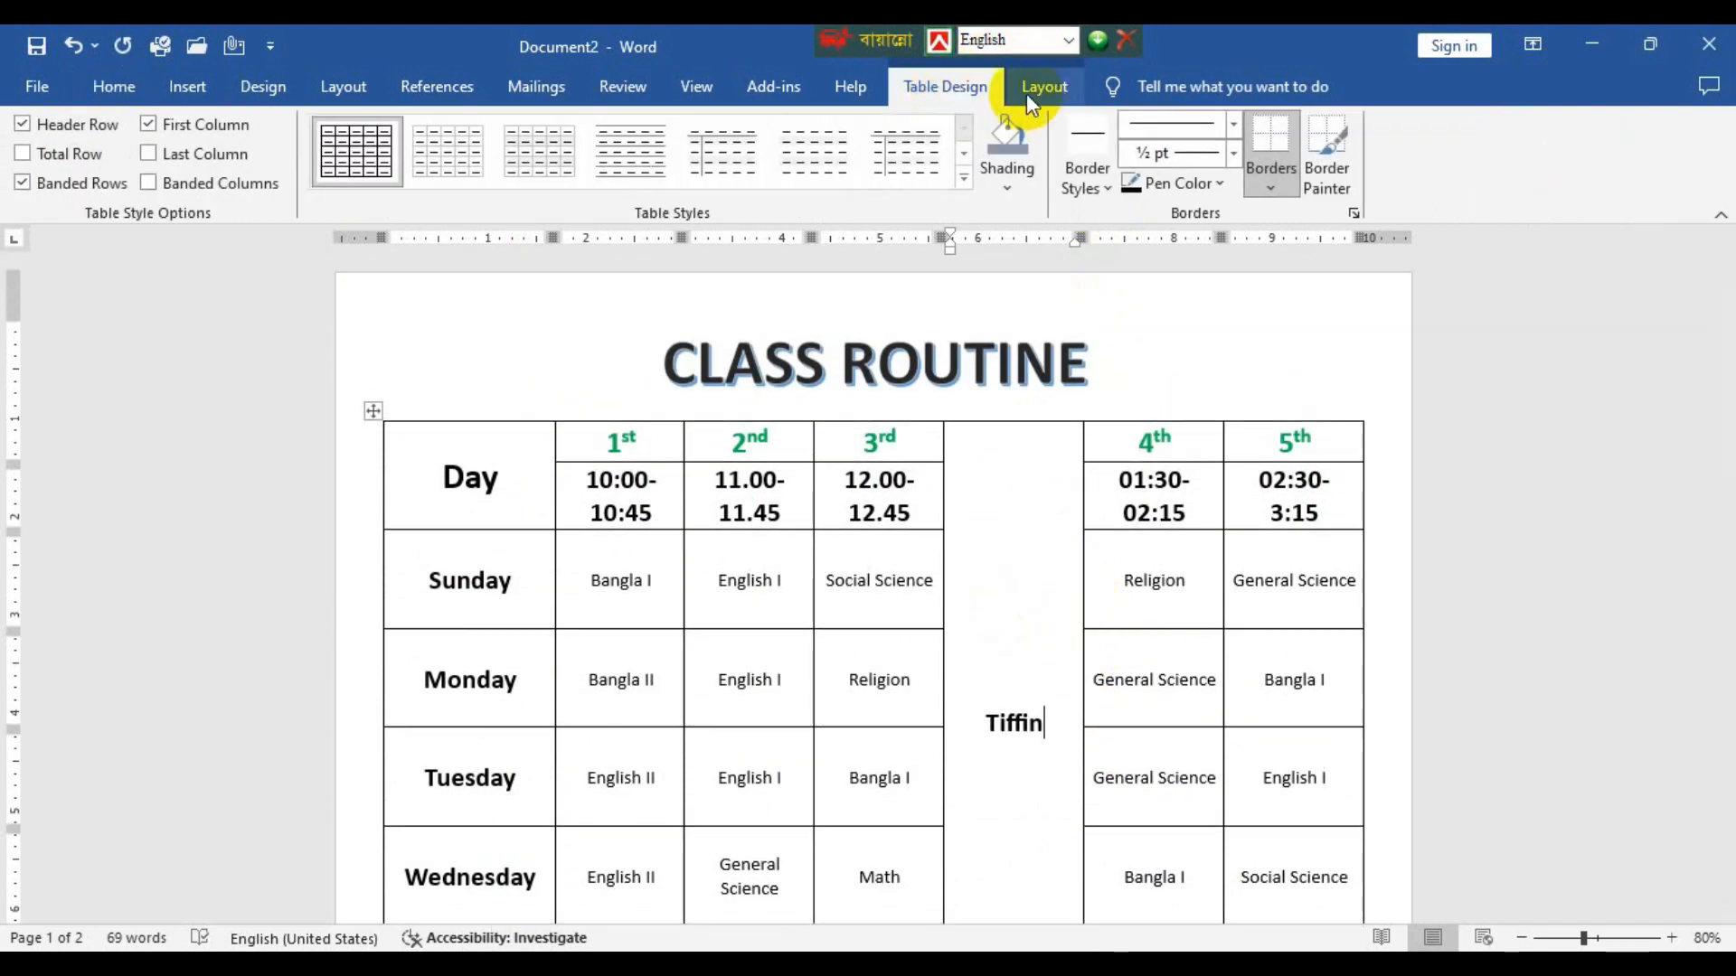
pyautogui.click(1056, 87)
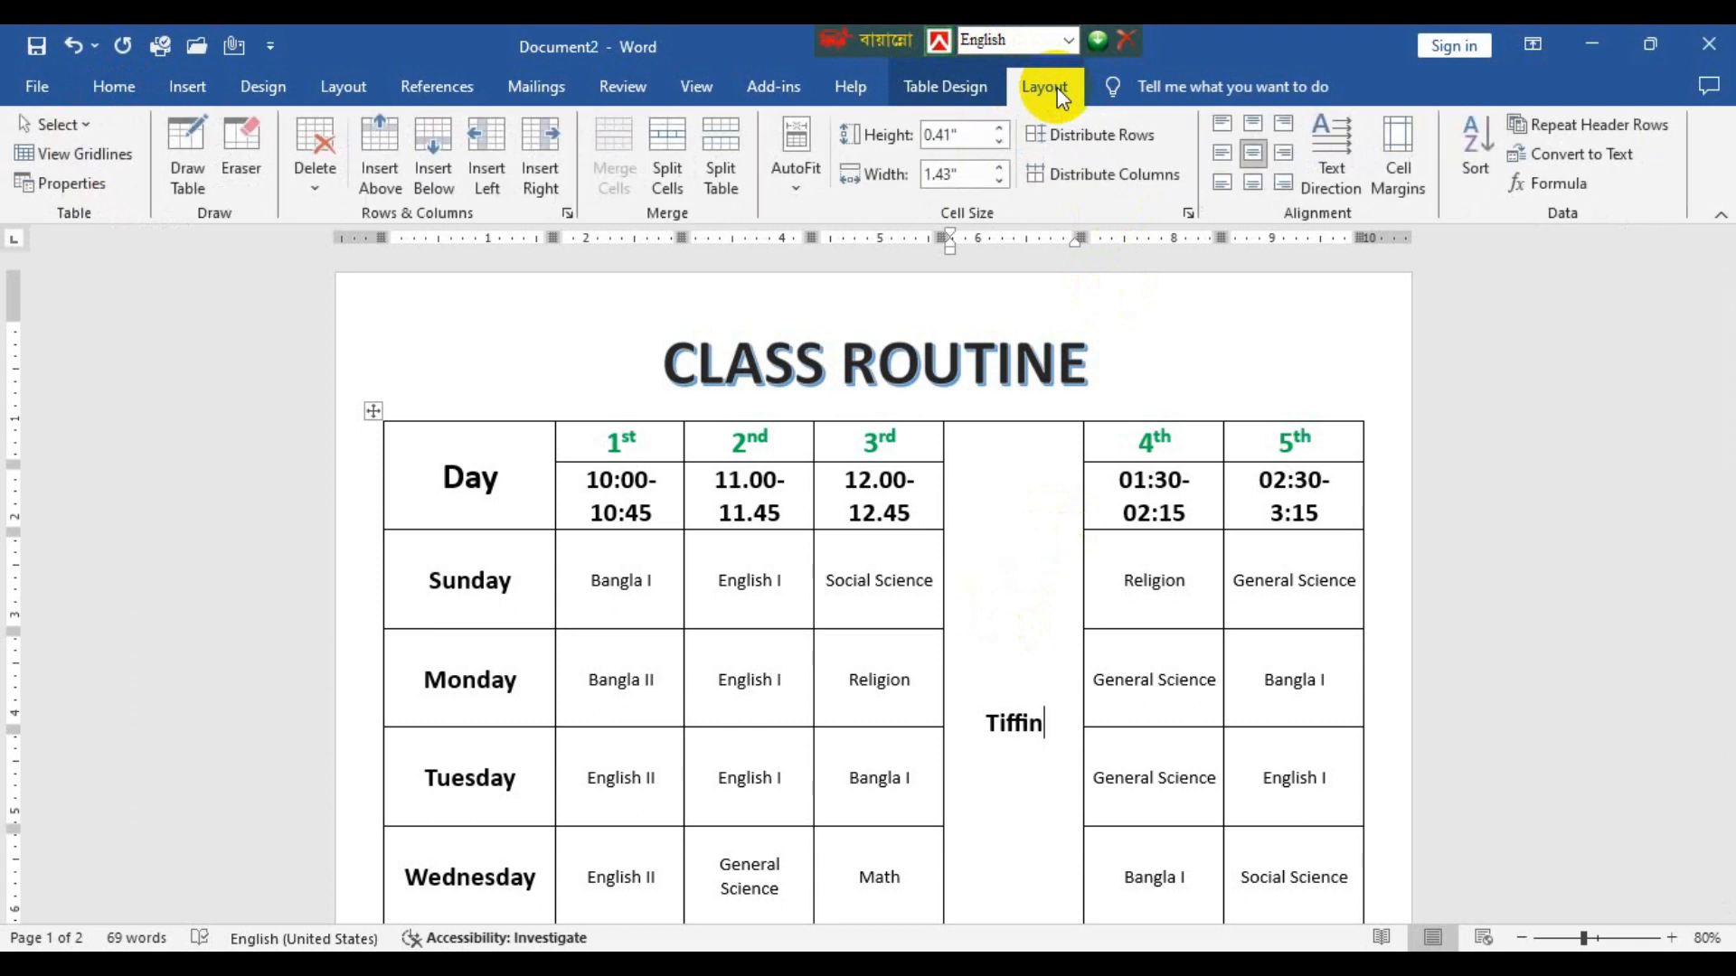
pyautogui.click(1338, 171)
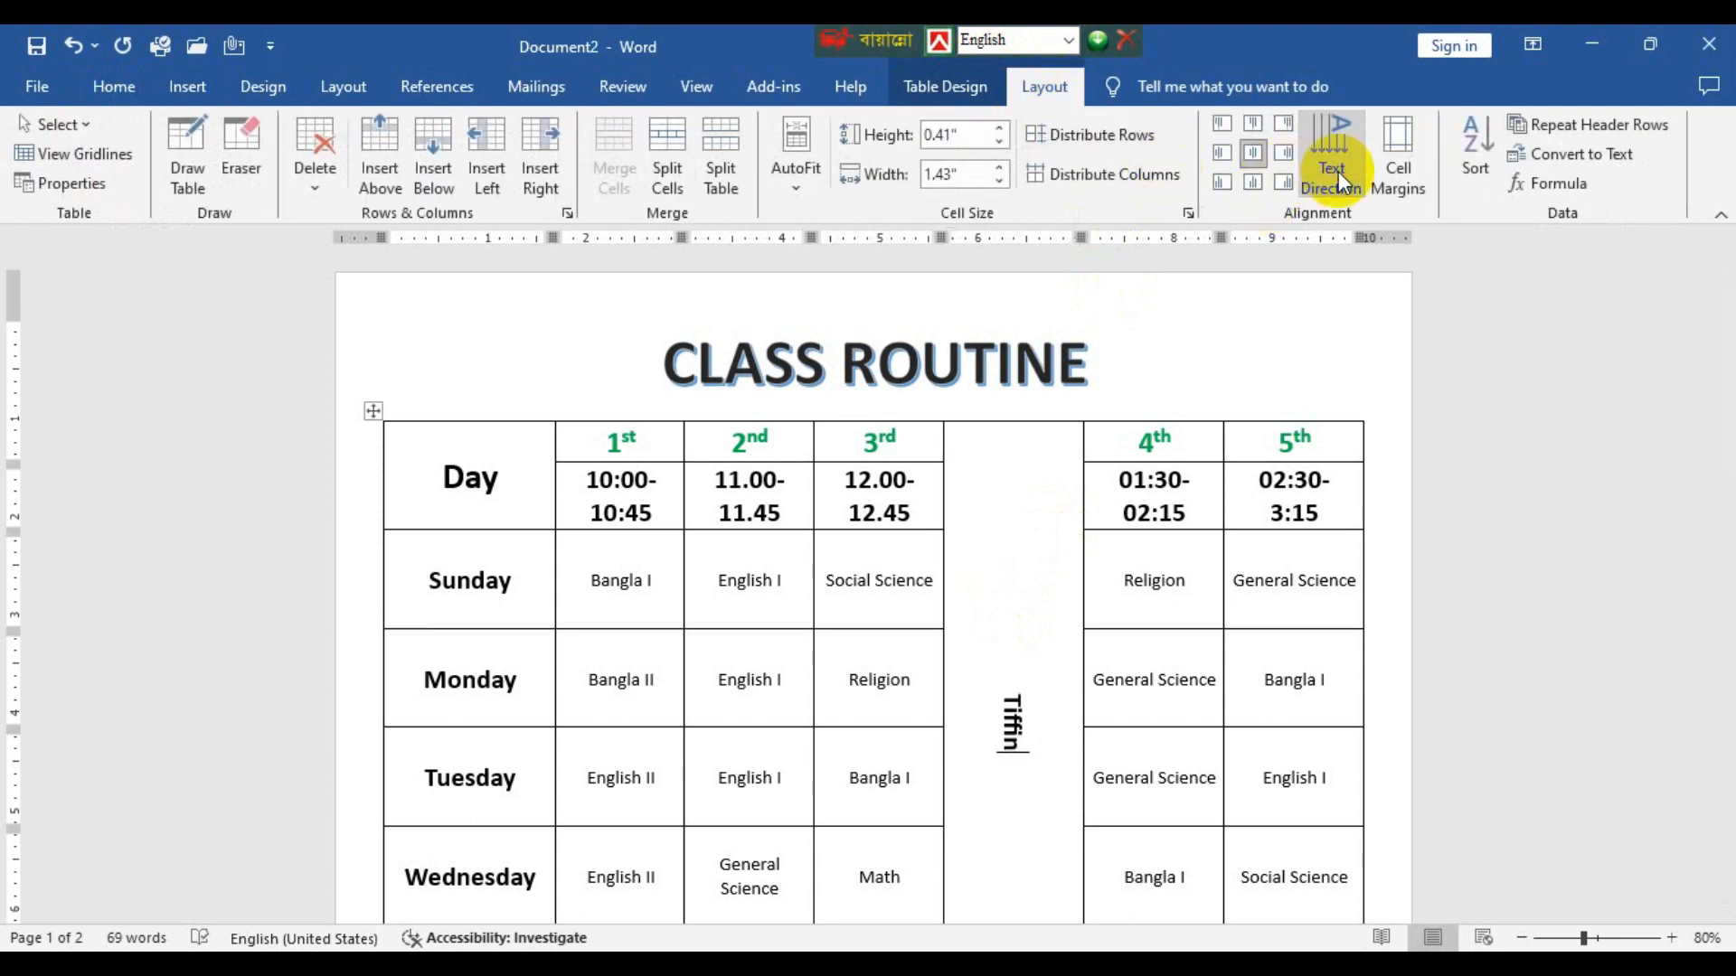